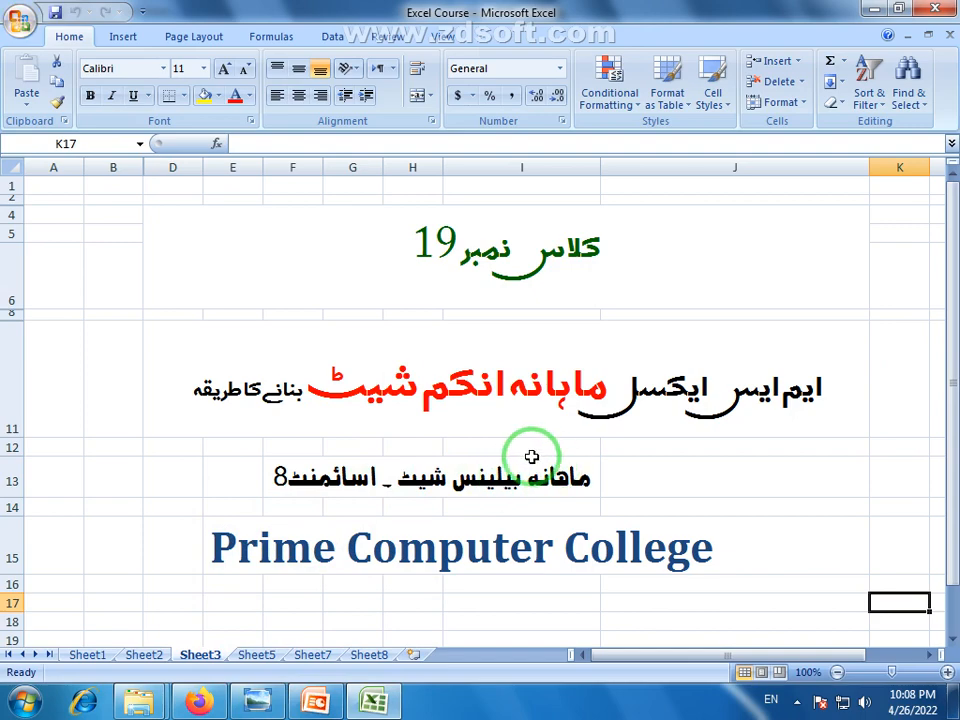
- Switch to Windows Photo Viewer and examine the Monthly Balance Sheet sample's columns, totals, summary box and result
{"action": "left_click", "coordinate": [256, 700]}
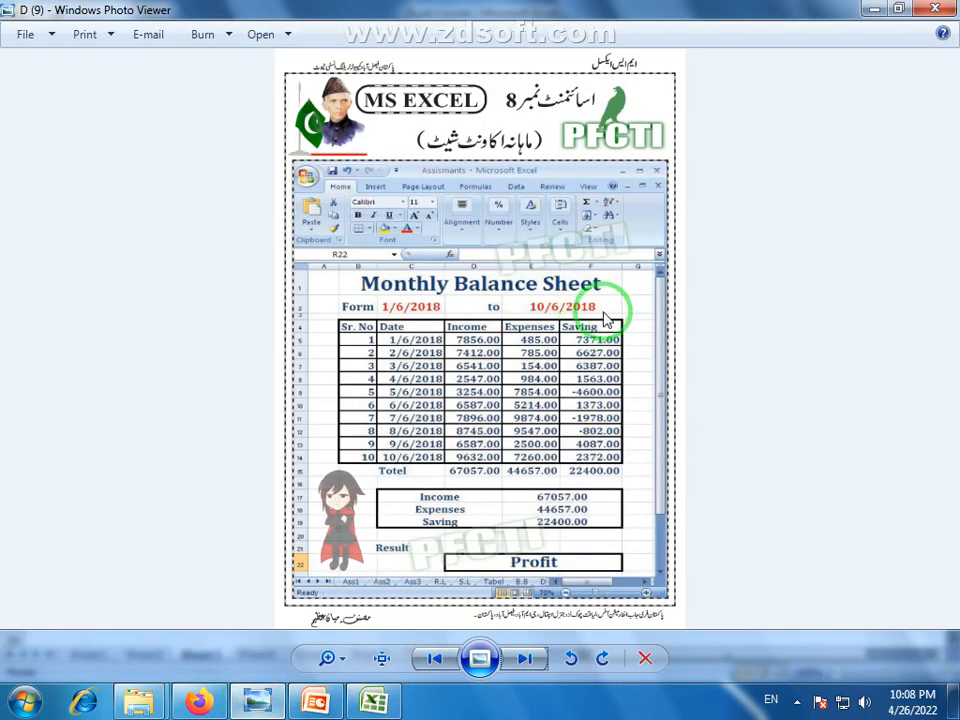
{"action": "scroll", "coordinate": [555, 405], "scroll_direction": "up", "scroll_amount": 3}
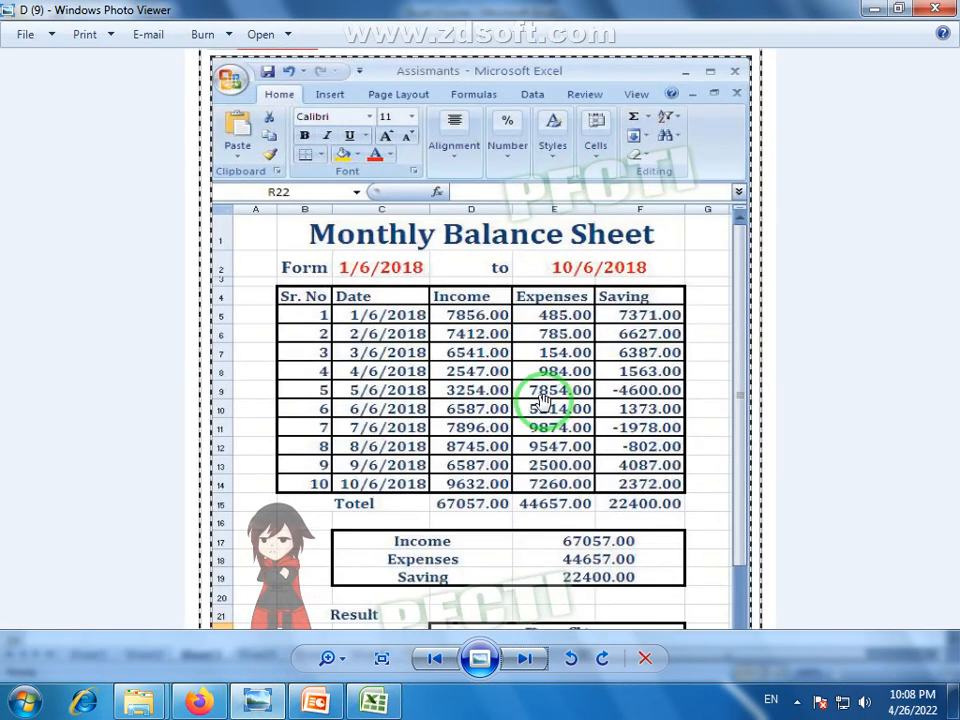
{"action": "left_click_drag", "start_coordinate": [537, 400], "coordinate": [540, 310]}
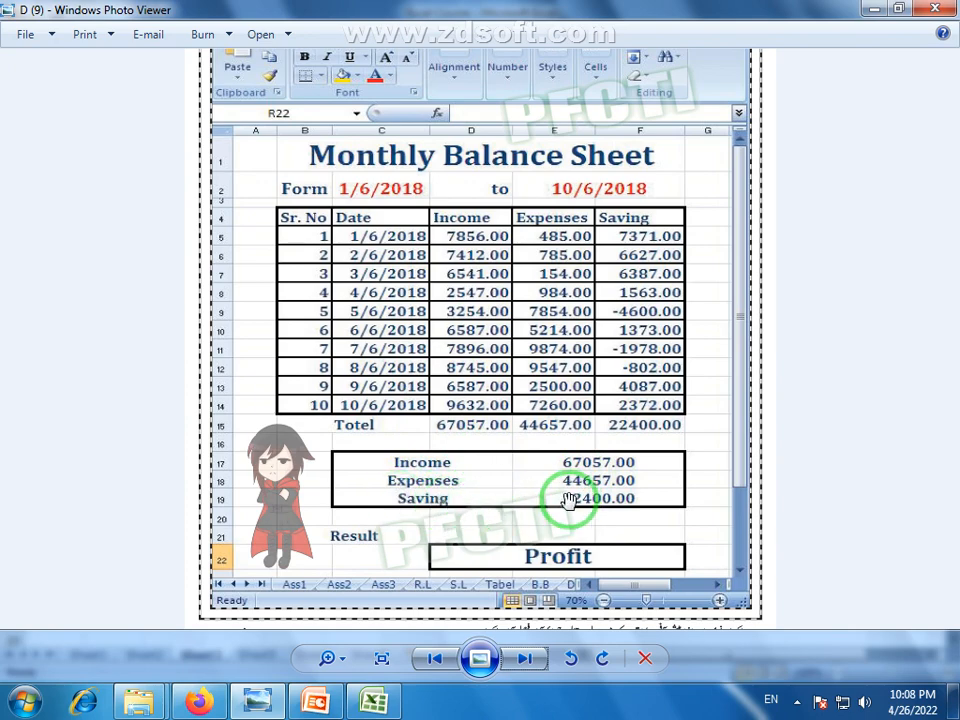
{"action": "left_click_drag", "start_coordinate": [544, 497], "coordinate": [544, 473]}
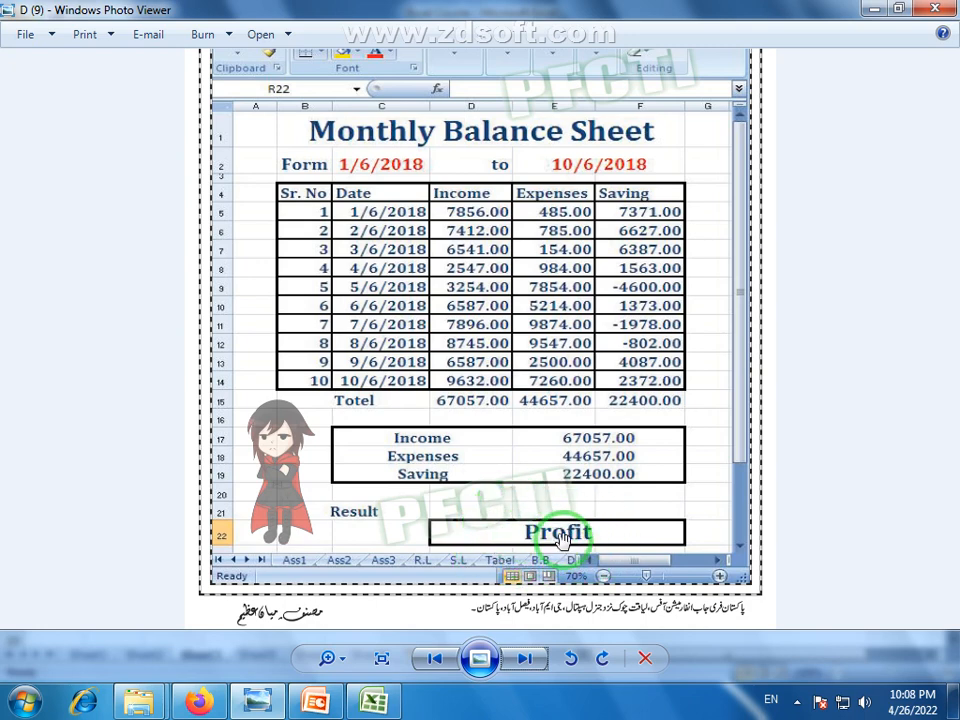
{"action": "left_click_drag", "start_coordinate": [529, 463], "coordinate": [531, 477]}
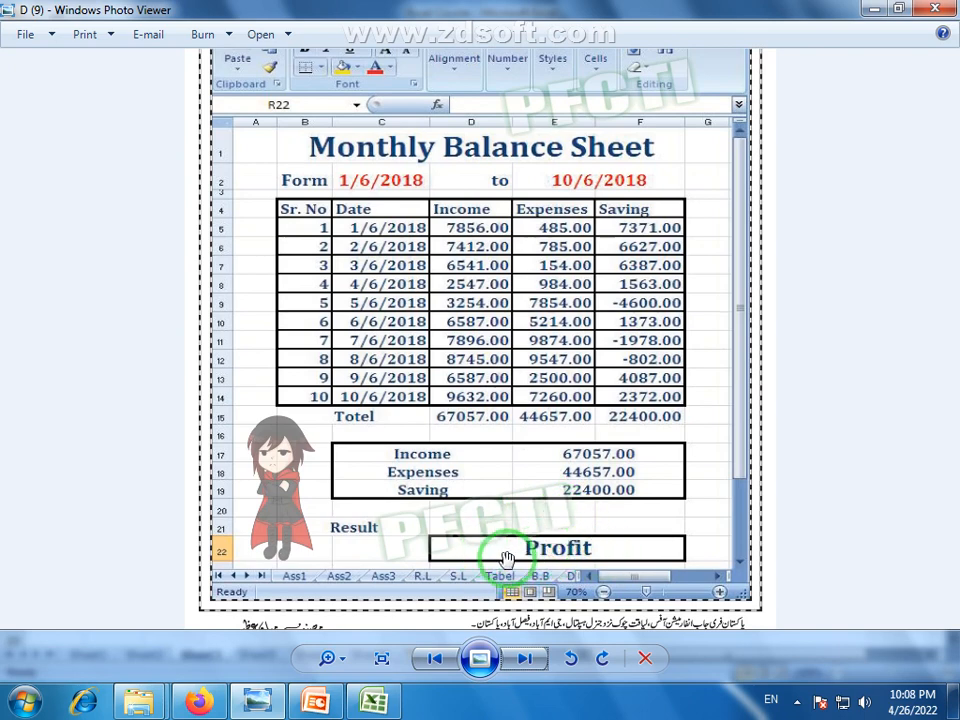
{"action": "left_click_drag", "start_coordinate": [503, 419], "coordinate": [501, 449]}
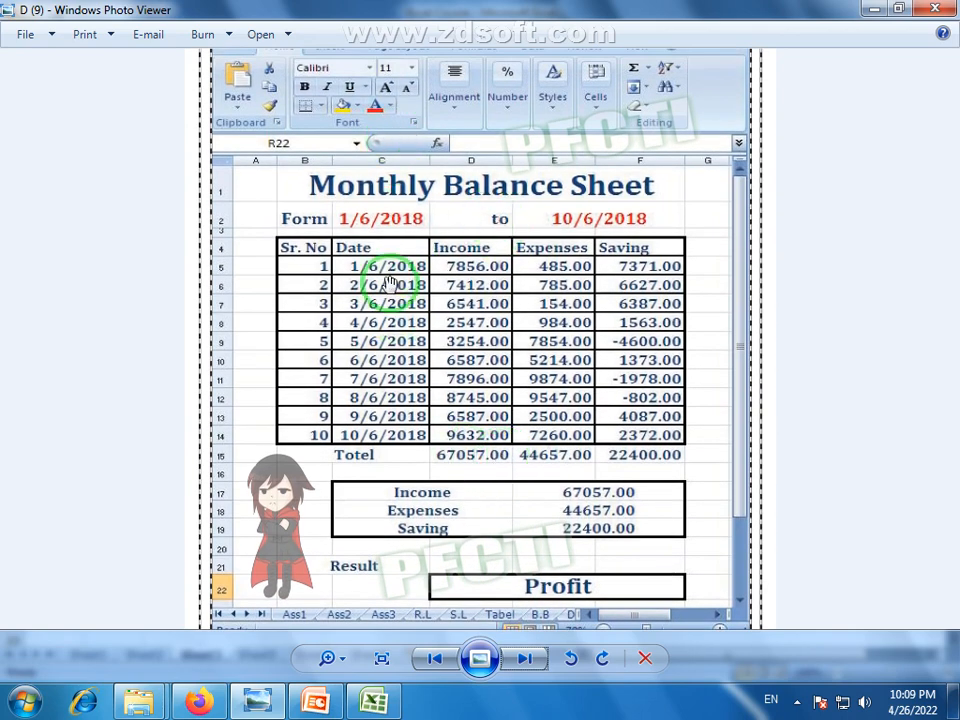
{"action": "left_click_drag", "start_coordinate": [568, 354], "coordinate": [578, 340]}
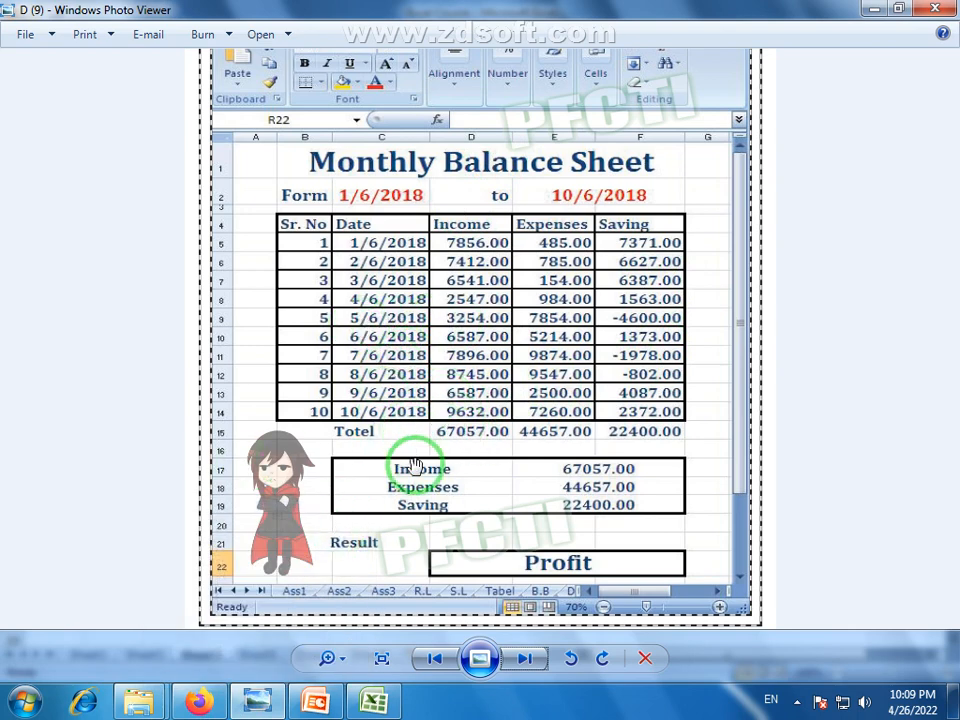
- Switch to Excel, add a new worksheet after Sheet8, and recheck the Monthly Balance Sheet sample image
{"action": "left_click", "coordinate": [318, 704]}
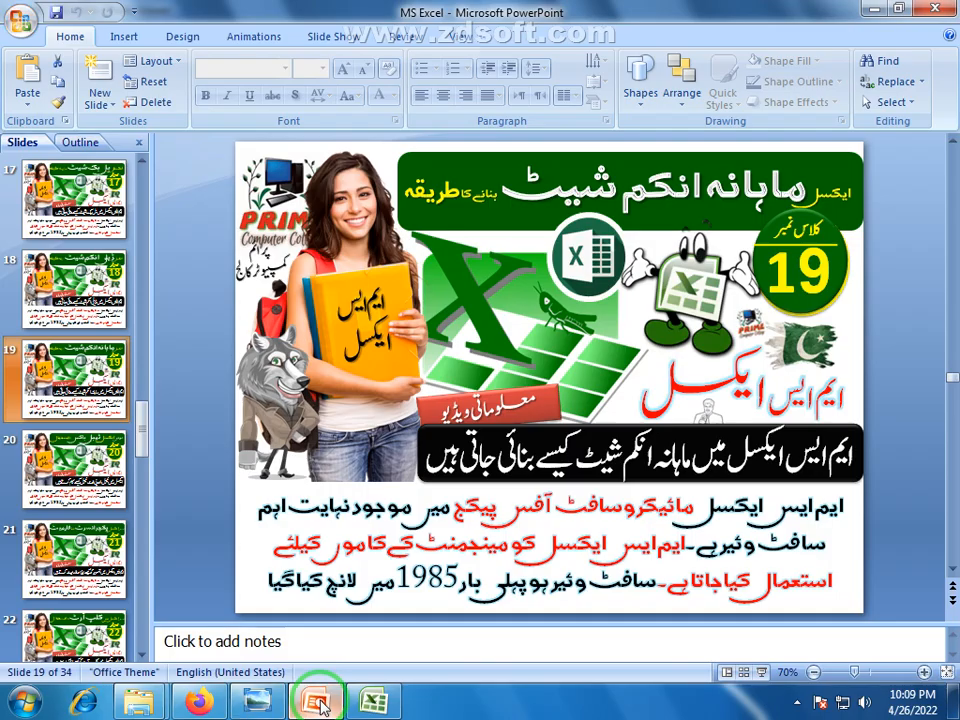
{"action": "left_click", "coordinate": [372, 701]}
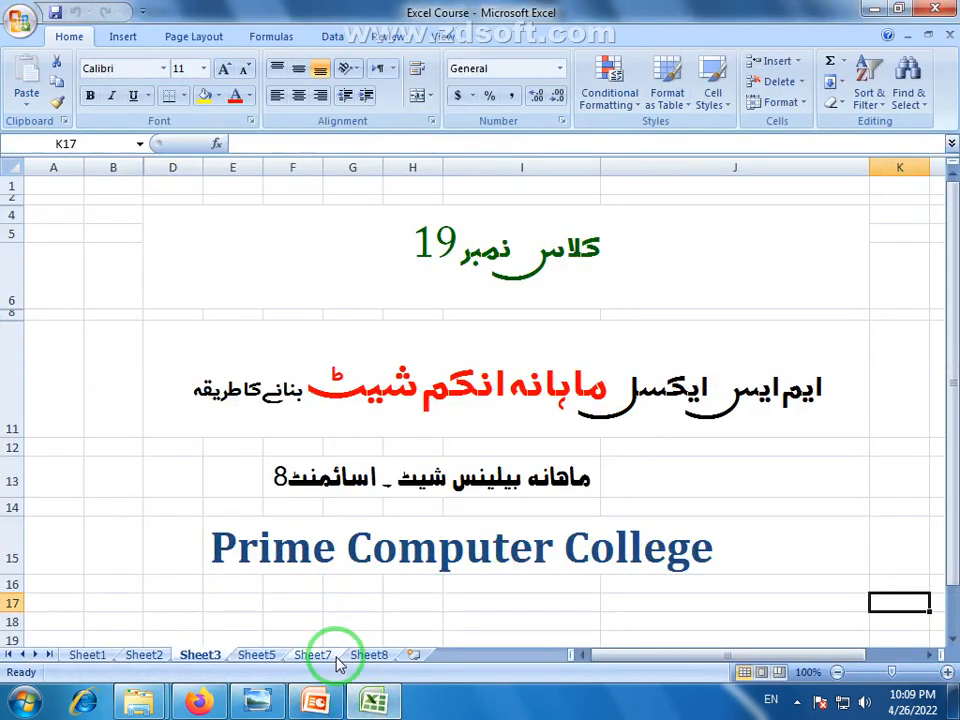
{"action": "left_click", "coordinate": [366, 655]}
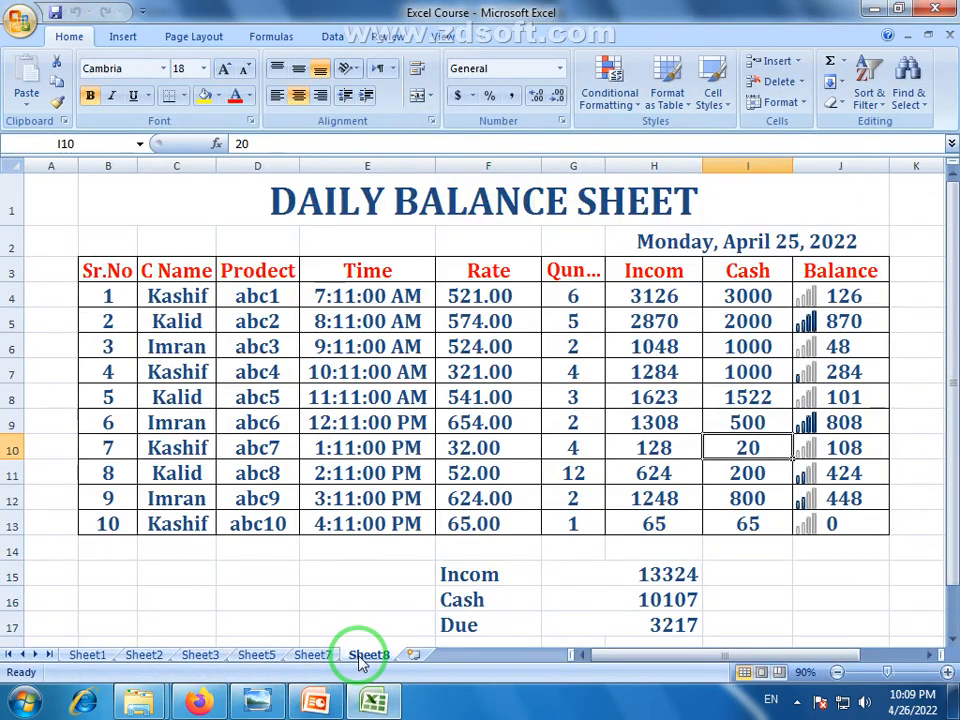
{"action": "left_click", "coordinate": [410, 657]}
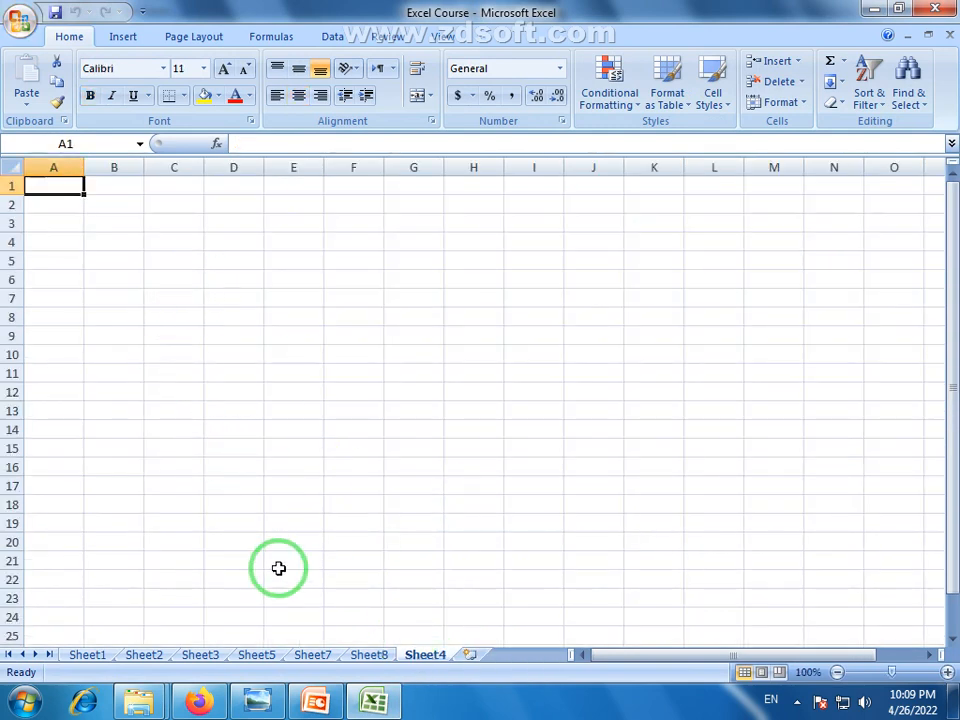
{"action": "left_click", "coordinate": [255, 697]}
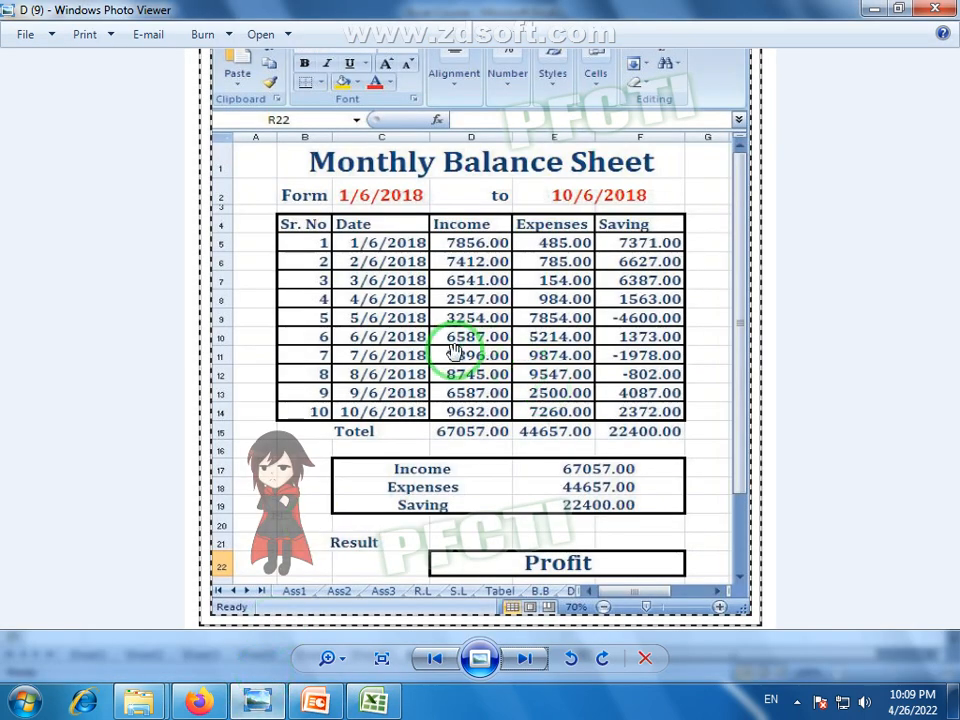
{"action": "left_click", "coordinate": [373, 699]}
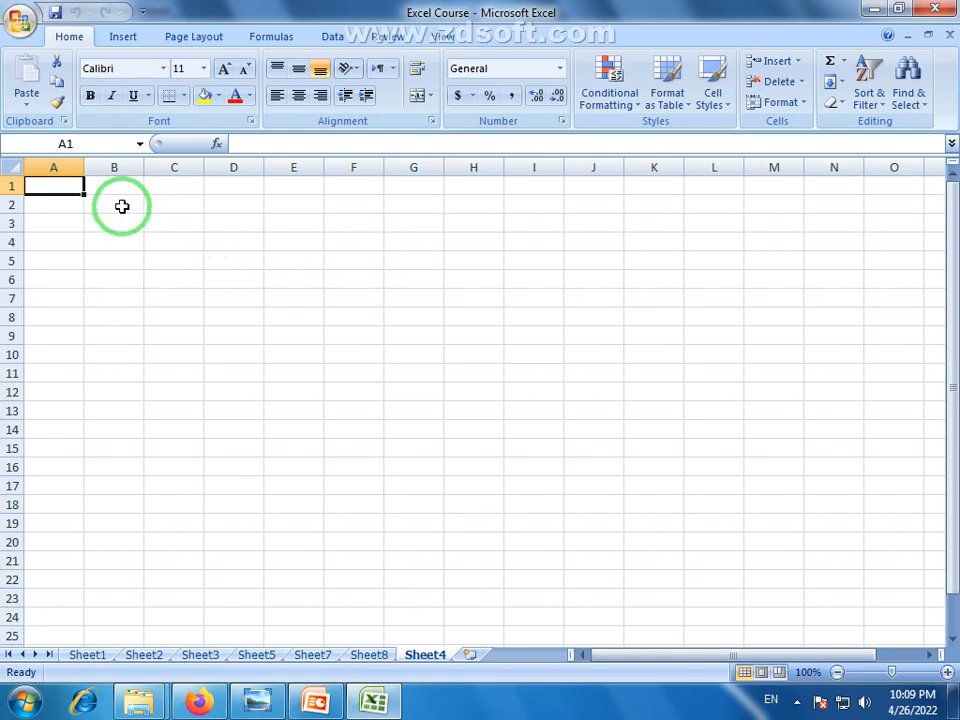
- Apply the built-in cell style with bold 18-point Cambria text to the entire new worksheet
{"action": "left_click_drag", "start_coordinate": [121, 206], "coordinate": [174, 205]}
{"action": "left_click", "coordinate": [12, 167]}
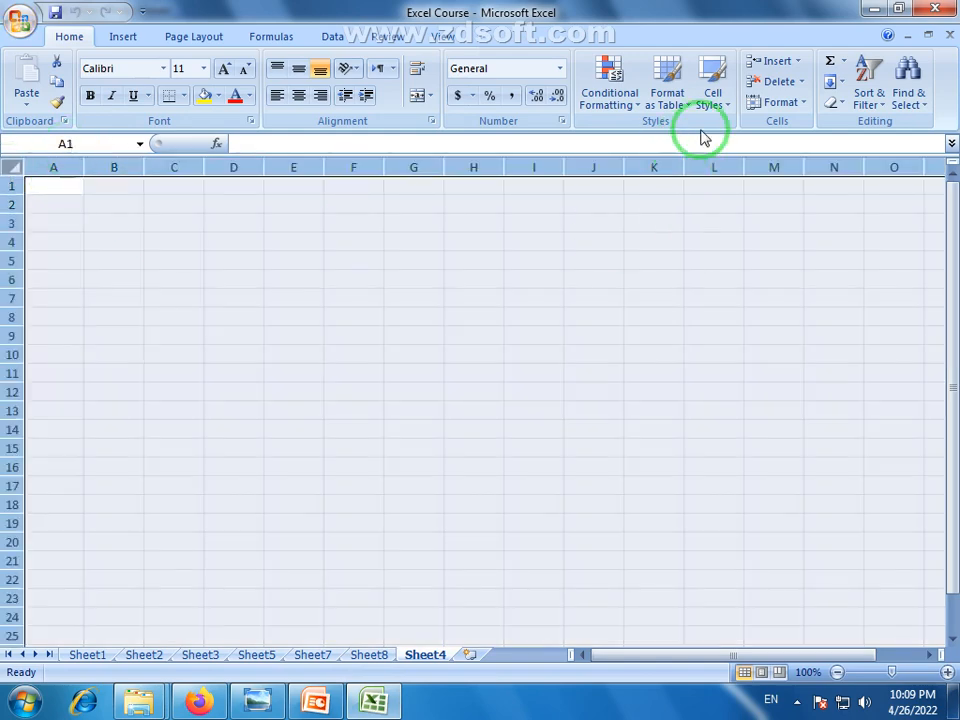
{"action": "left_click", "coordinate": [712, 95]}
{"action": "left_click", "coordinate": [769, 262]}
{"action": "left_click", "coordinate": [113, 274]}
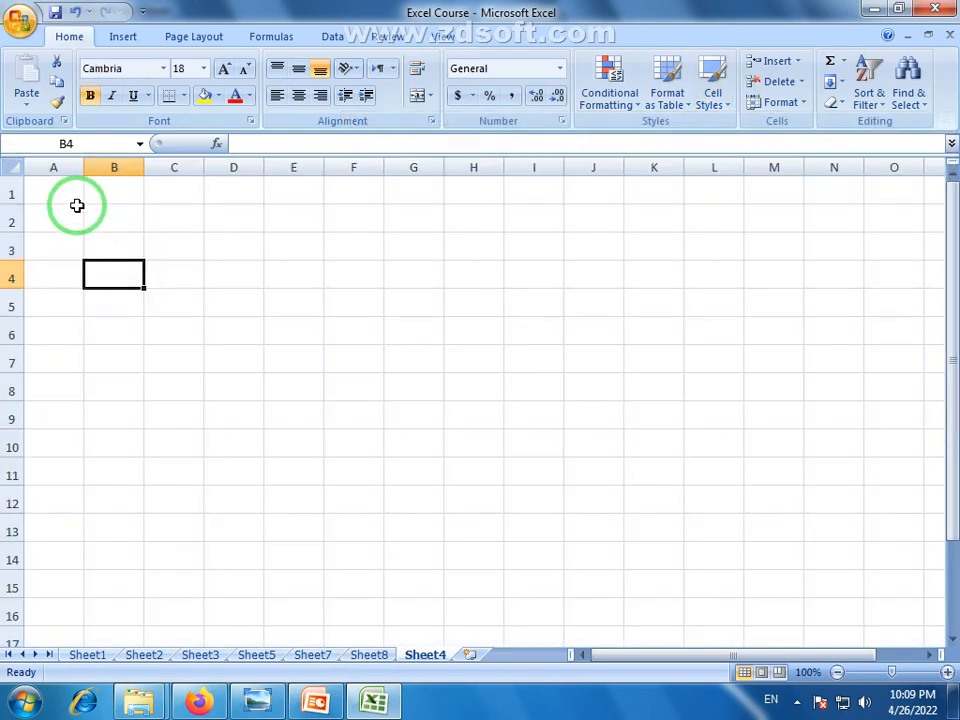
- Merge and center cells B2:F2 and enter the title "Monthly Balance Sheet"
{"action": "left_click_drag", "start_coordinate": [120, 214], "coordinate": [364, 216]}
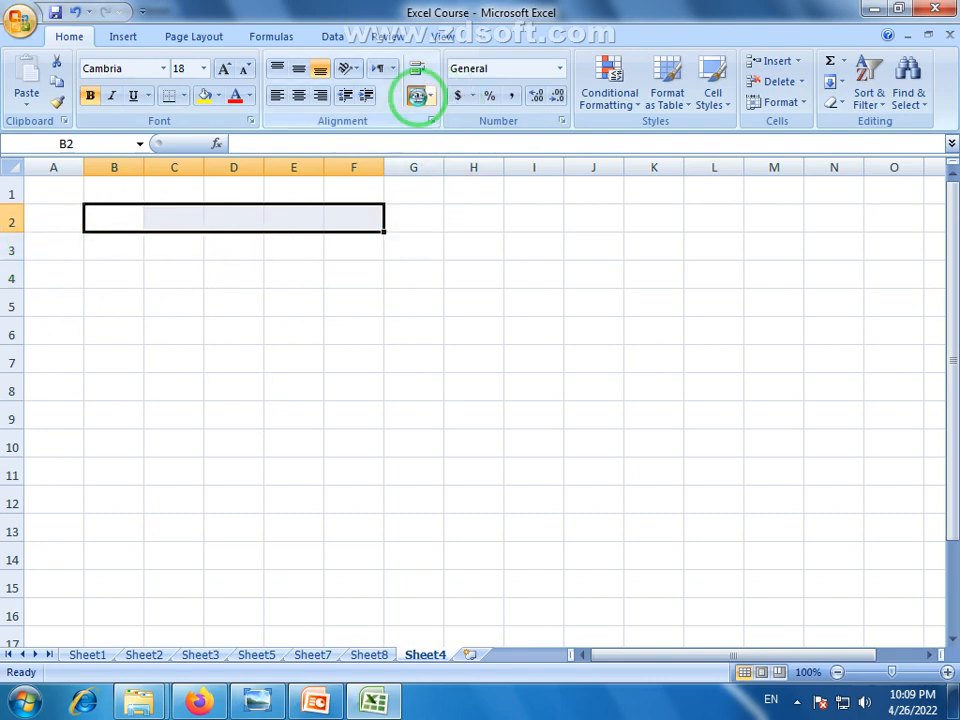
{"action": "left_click", "coordinate": [417, 95]}
{"action": "type", "text": "Monthly"}
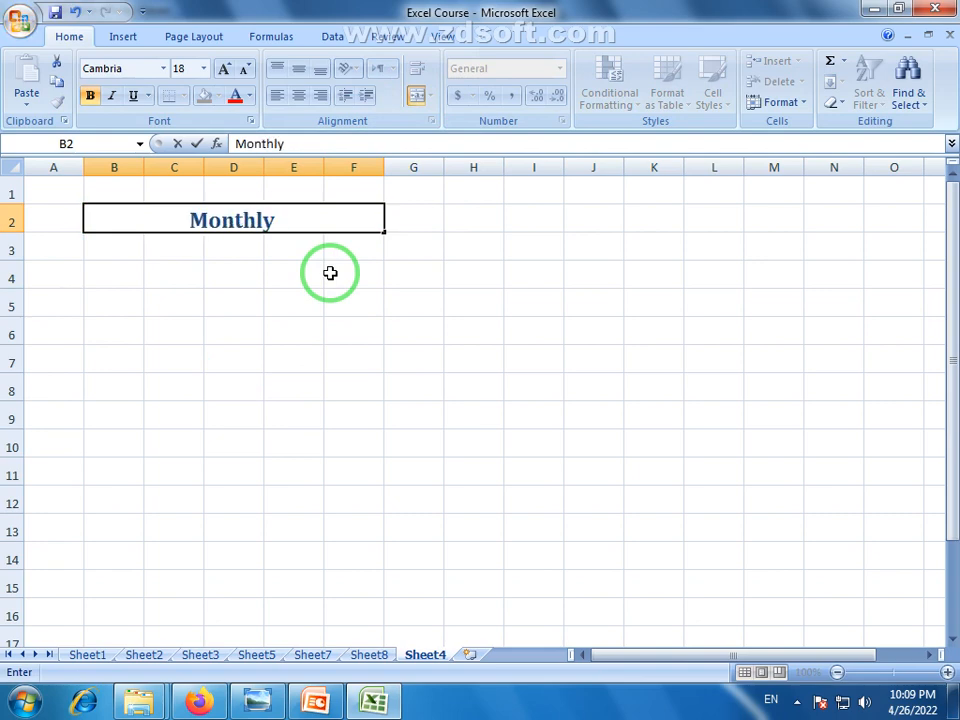
{"action": "type", "text": "Balan"}
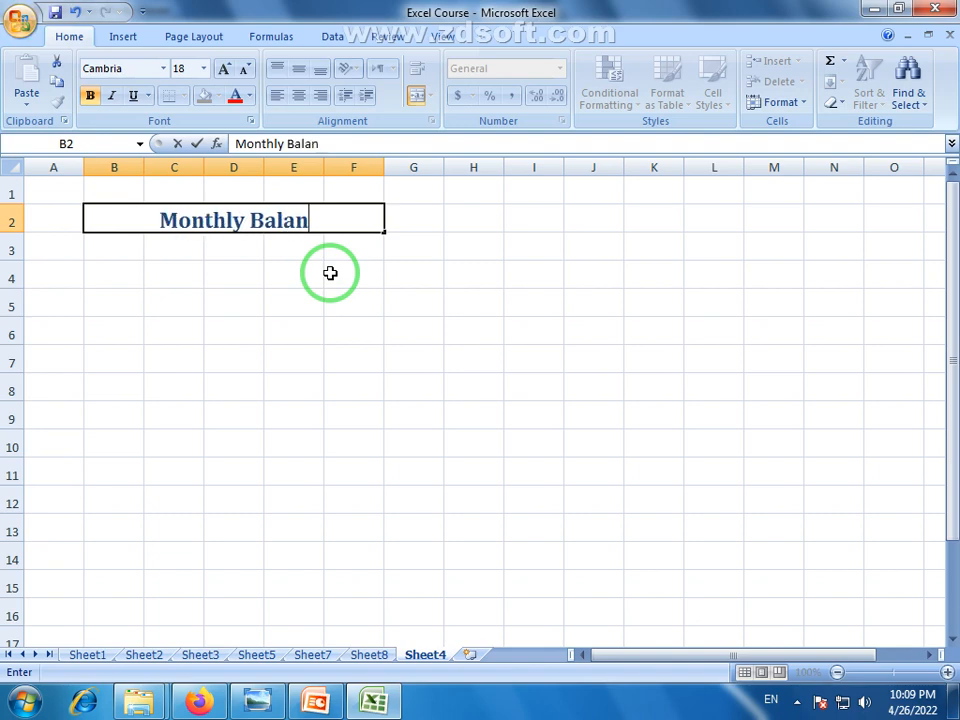
{"action": "type", "text": "ce Sheet"}
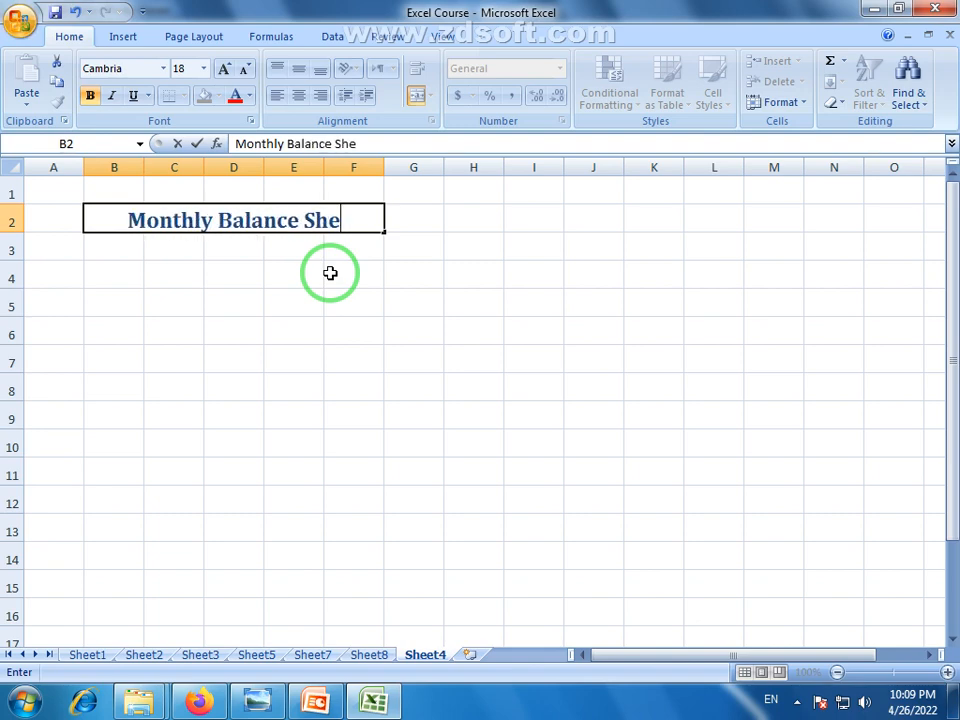
{"action": "left_click", "coordinate": [334, 300]}
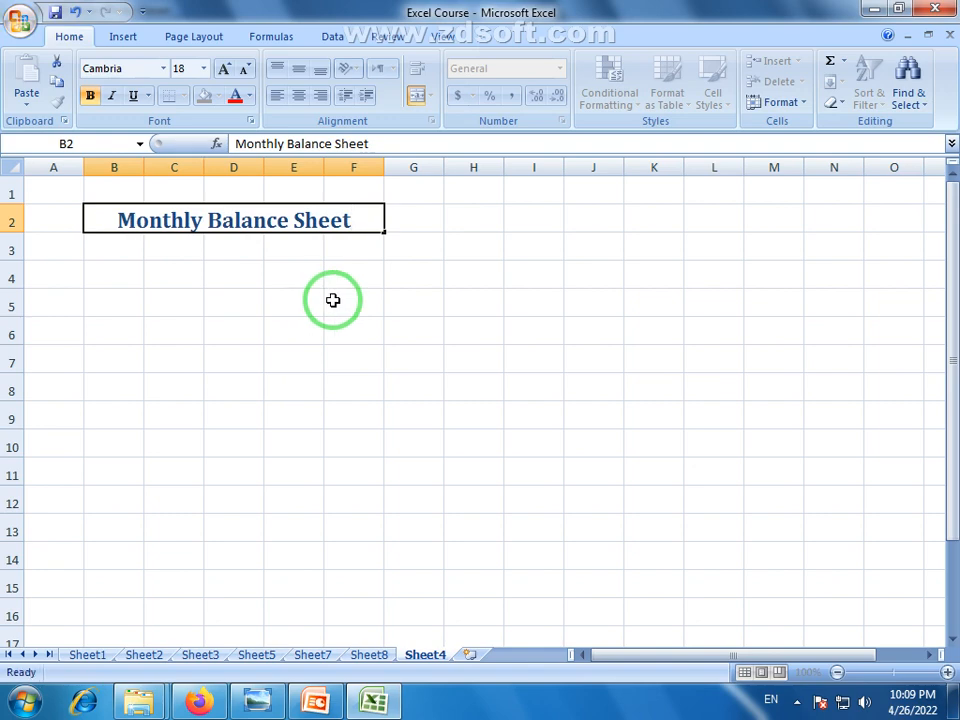
- Enter the heading "Sr.No" in B4 and fill B5:B14 with the number series 1 to 10
{"action": "left_click_drag", "start_coordinate": [124, 258], "coordinate": [350, 245]}
{"action": "left_click", "coordinate": [300, 330]}
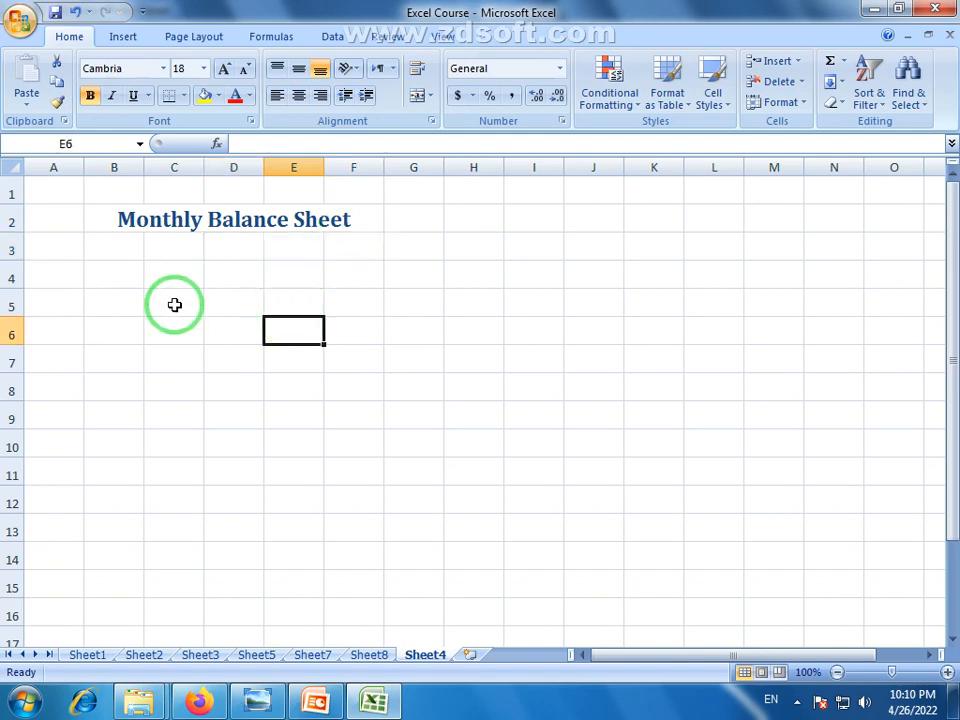
{"action": "left_click", "coordinate": [135, 272]}
{"action": "left_click", "coordinate": [947, 672]}
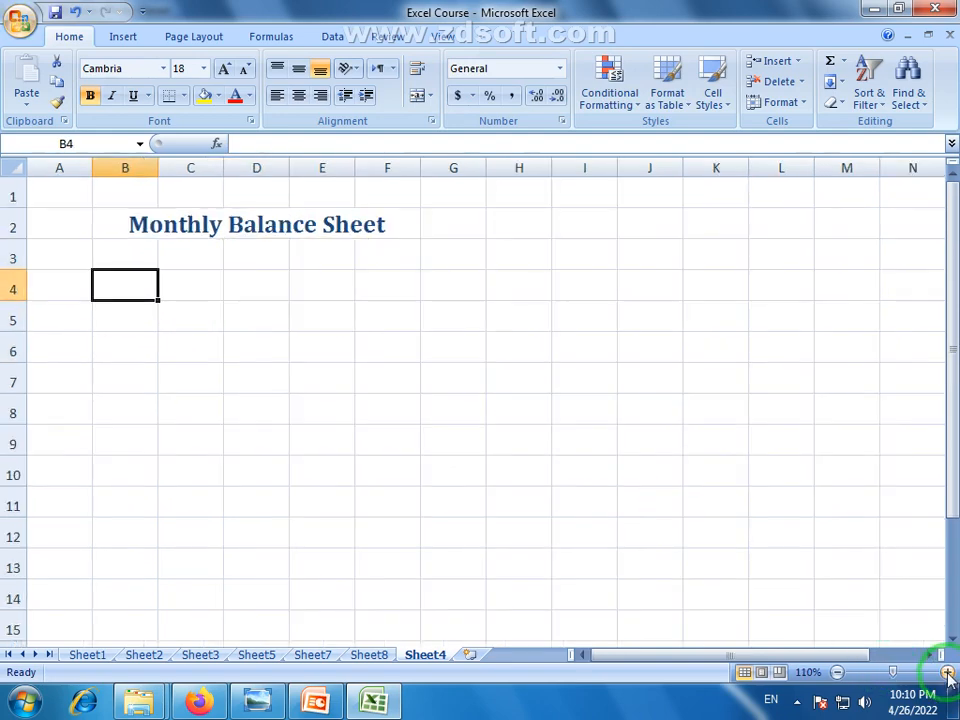
{"action": "left_click", "coordinate": [947, 672]}
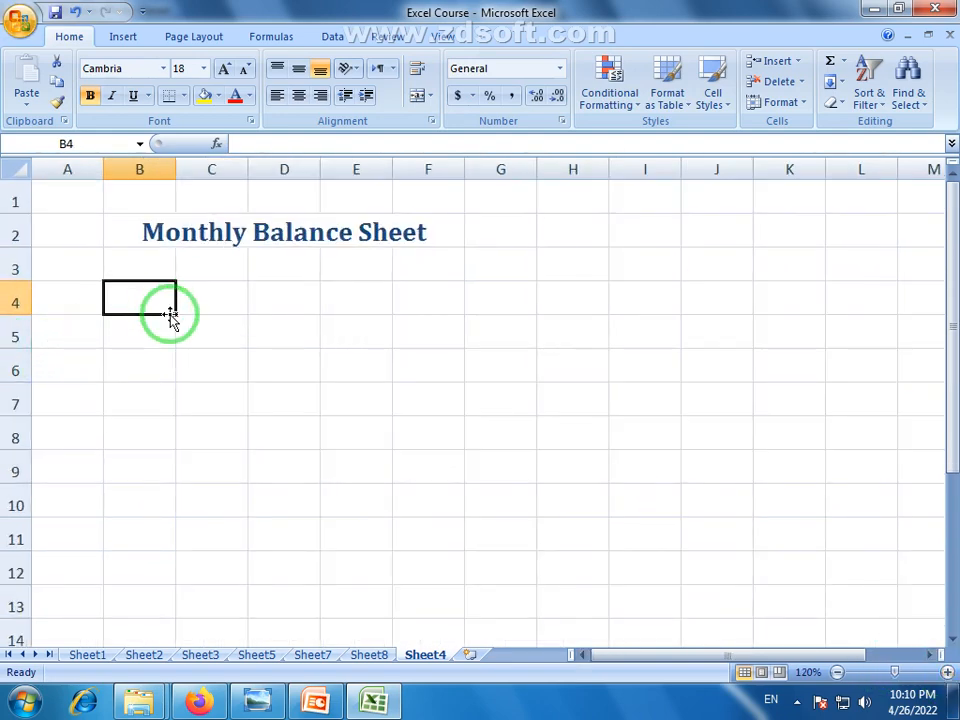
{"action": "type", "text": "s"}
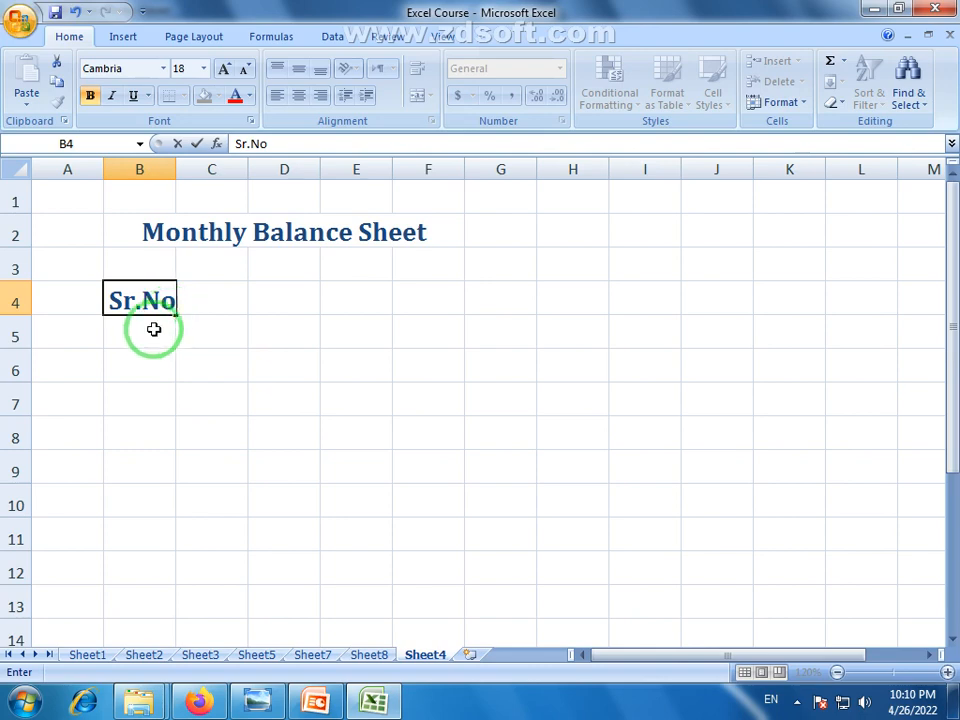
{"action": "left_click", "coordinate": [151, 330]}
{"action": "type", "text": "1"}
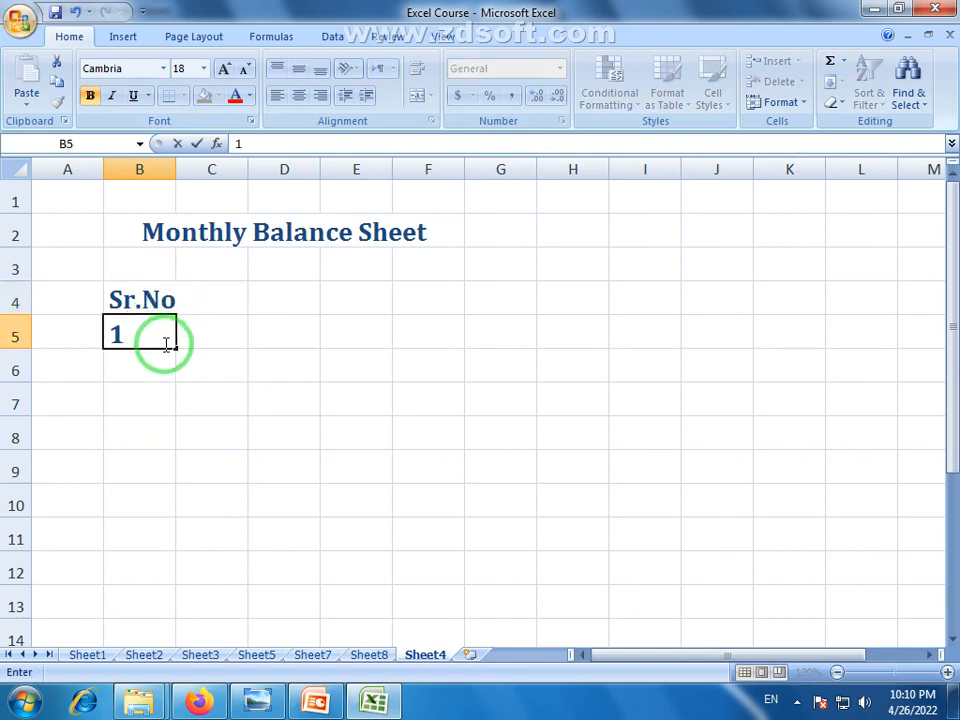
{"action": "left_click_drag", "start_coordinate": [178, 347], "coordinate": [171, 640]}
{"action": "left_click", "coordinate": [836, 672]}
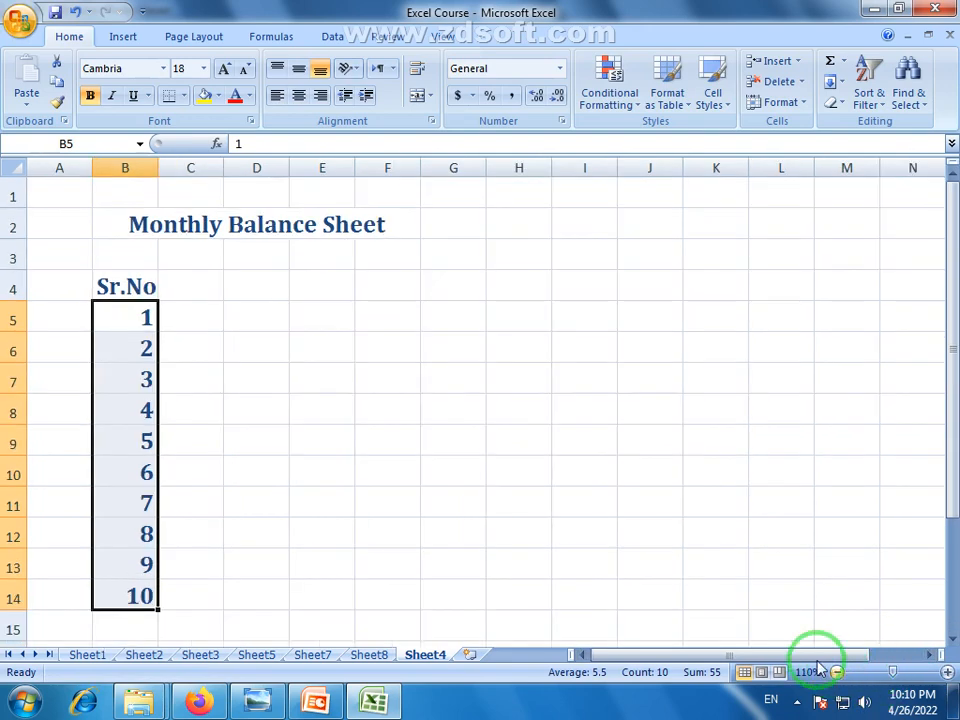
- Enter the column heading "Date" in C4 beside the serial number heading
{"action": "left_click", "coordinate": [204, 331]}
{"action": "left_click", "coordinate": [199, 283]}
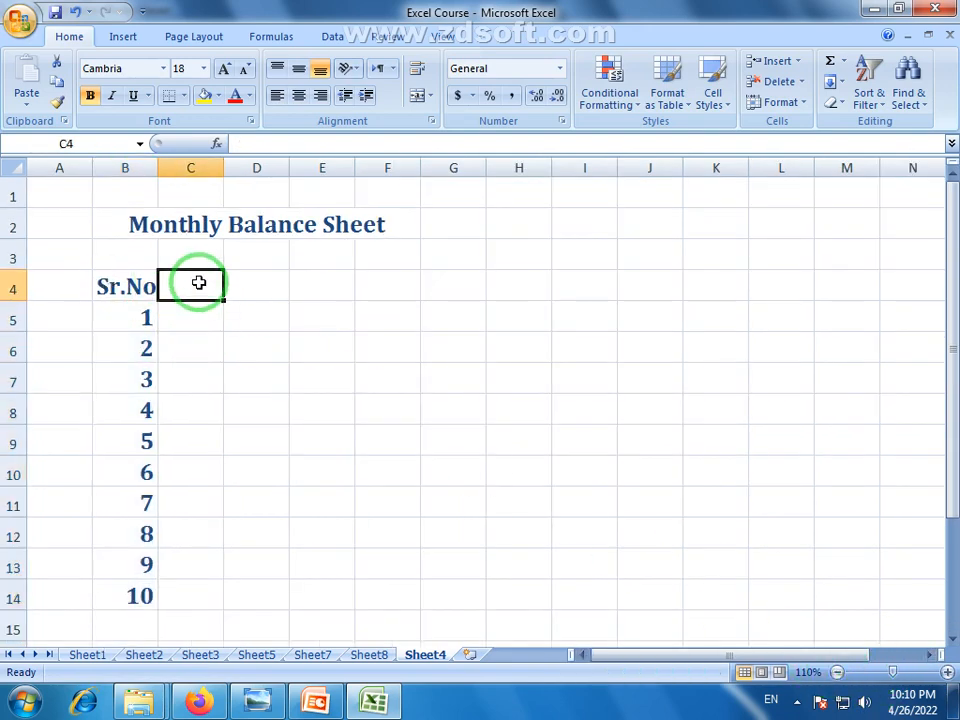
{"action": "type", "text": "Date"}
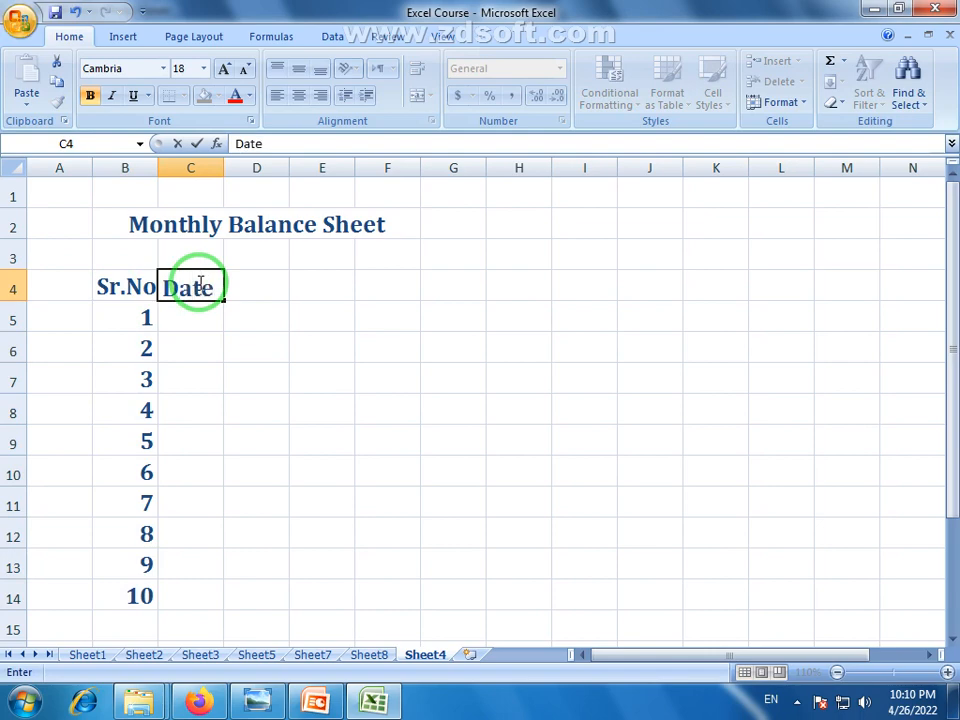
{"action": "left_click_drag", "start_coordinate": [124, 287], "coordinate": [140, 595]}
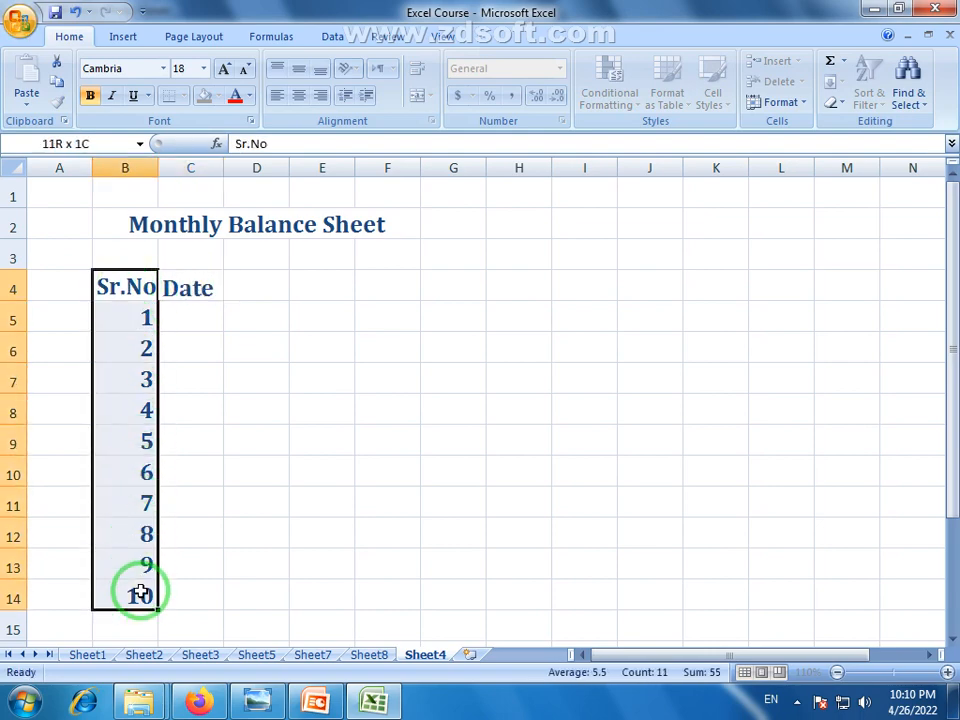
{"action": "left_click", "coordinate": [191, 287]}
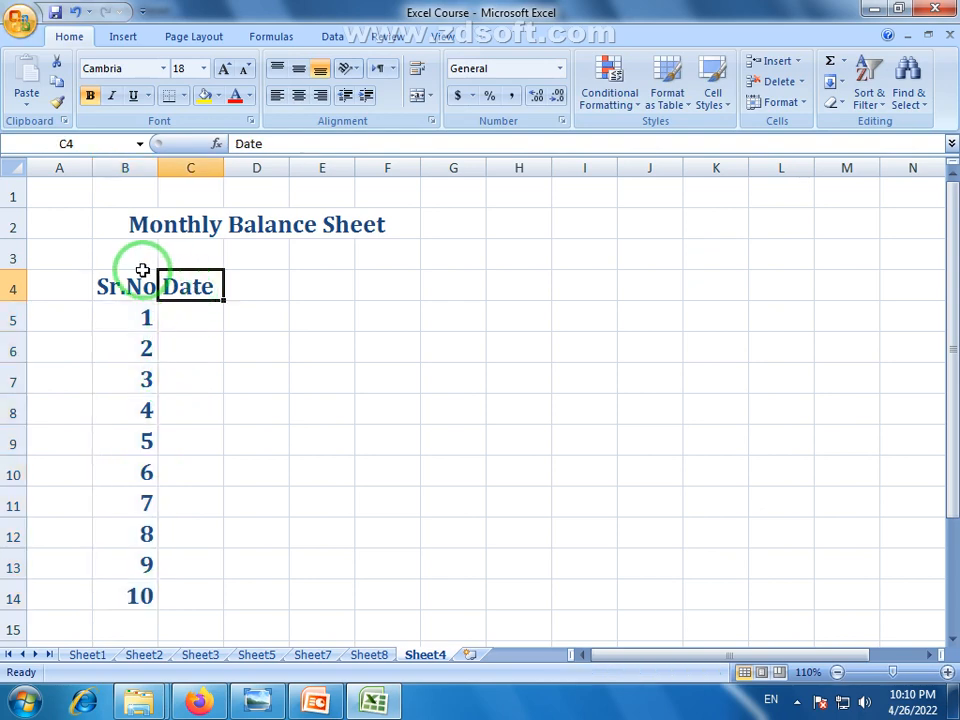
- Widen column C to about twice its width and insert the current date, 4/26/2022, in C5
{"action": "left_click", "coordinate": [181, 315]}
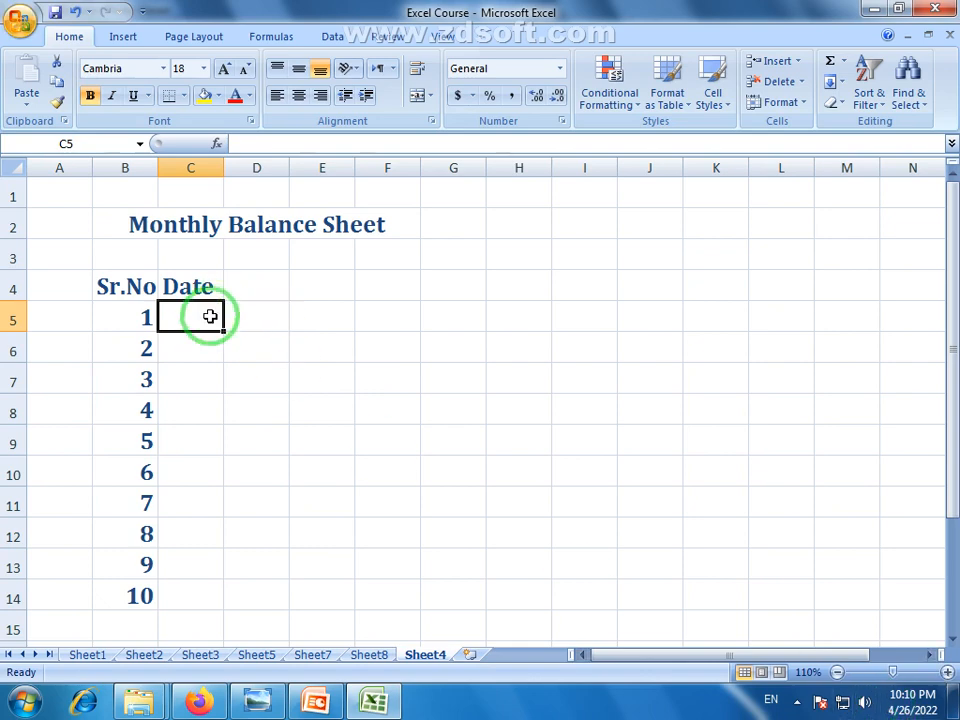
{"action": "left_click_drag", "start_coordinate": [223, 165], "coordinate": [292, 165]}
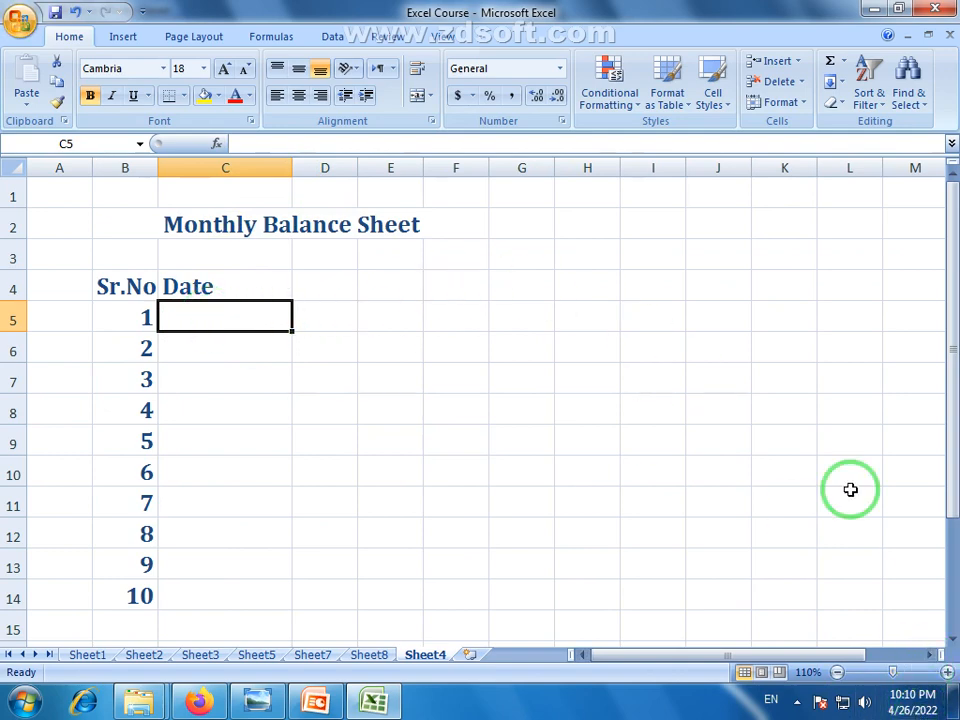
{"action": "mouse_move", "coordinate": [910, 713]}
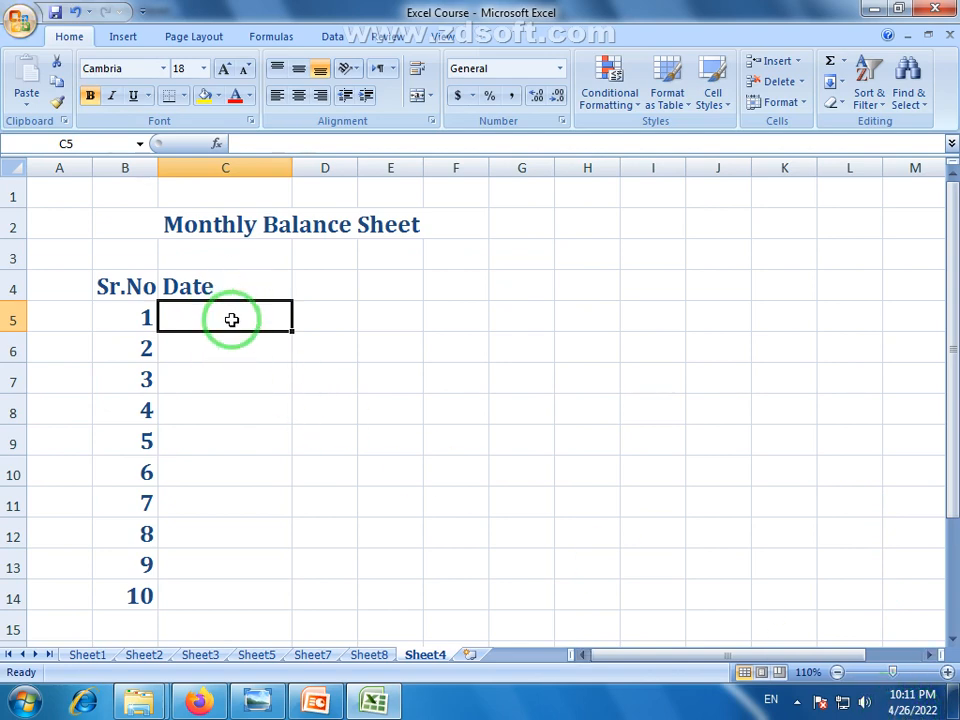
{"action": "key", "text": "ctrl+semicolon"}
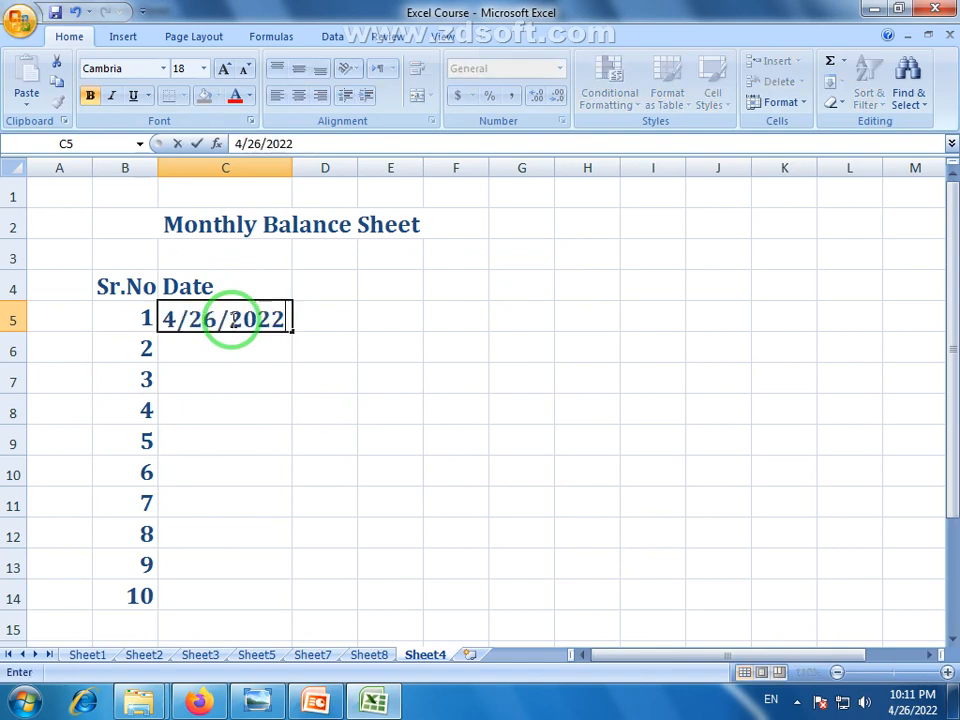
{"action": "key", "text": "Return"}
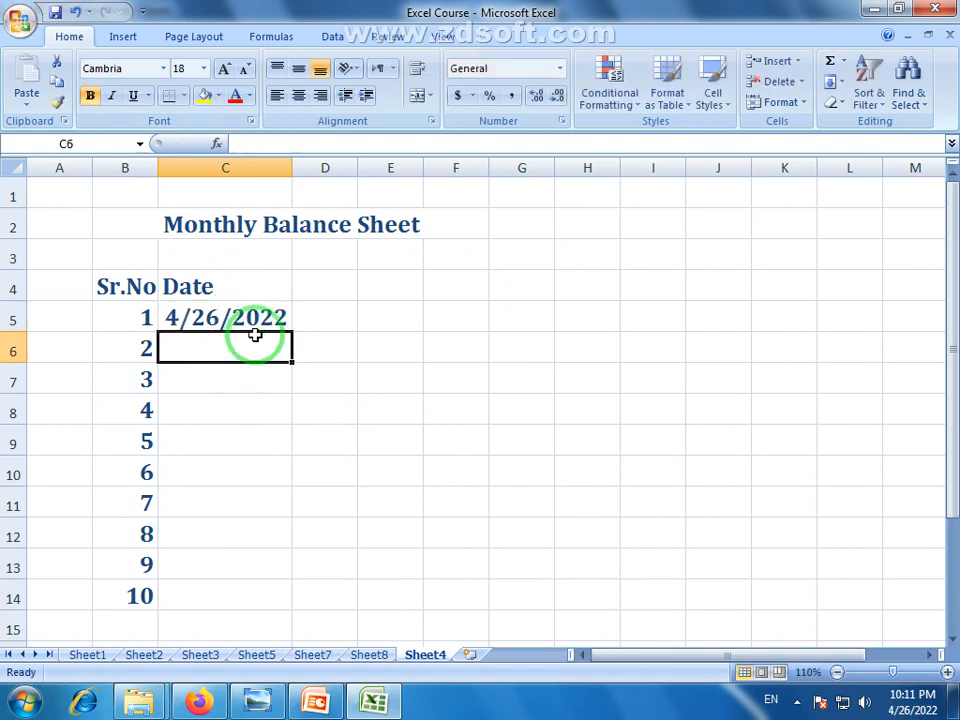
- Try to fill the date in C5 down through C14 as a series
{"action": "left_click", "coordinate": [798, 702]}
{"action": "left_click", "coordinate": [274, 394]}
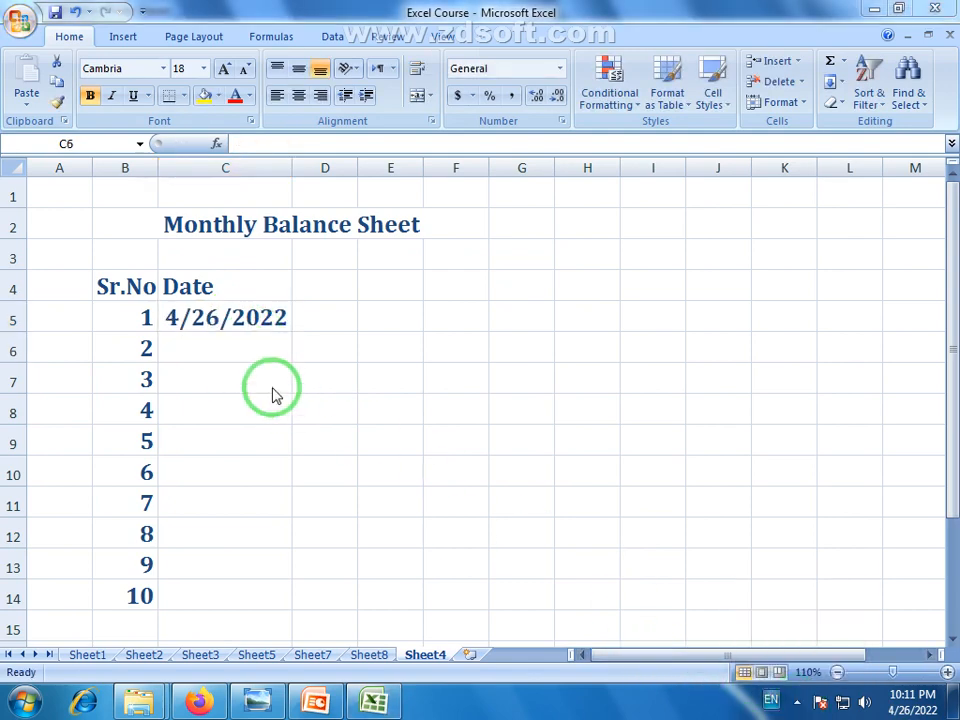
{"action": "left_click", "coordinate": [286, 320]}
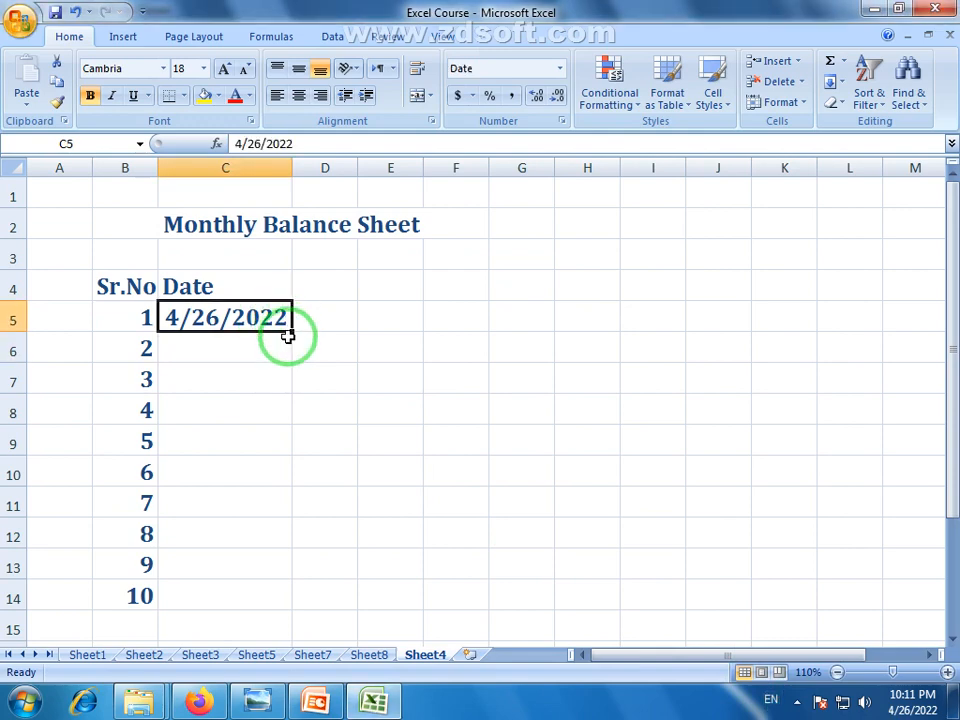
{"action": "left_click_drag", "start_coordinate": [291, 333], "coordinate": [274, 596]}
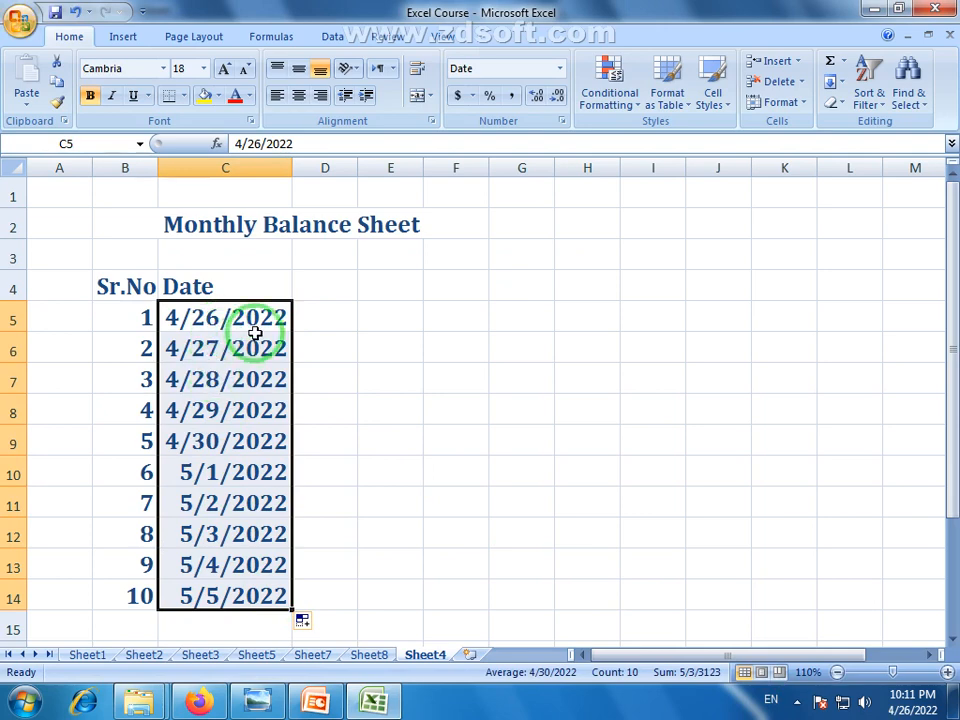
{"action": "key", "text": "ctrl+z"}
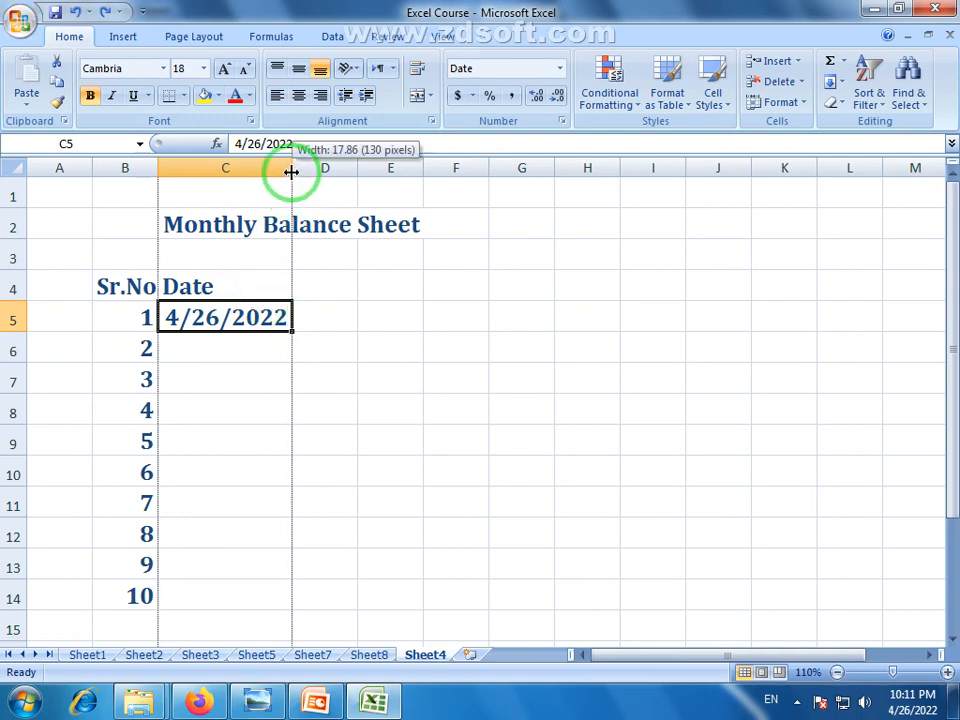
- Widen column C by about 40 percent and column D by about two thirds
{"action": "left_click_drag", "start_coordinate": [291, 171], "coordinate": [345, 170]}
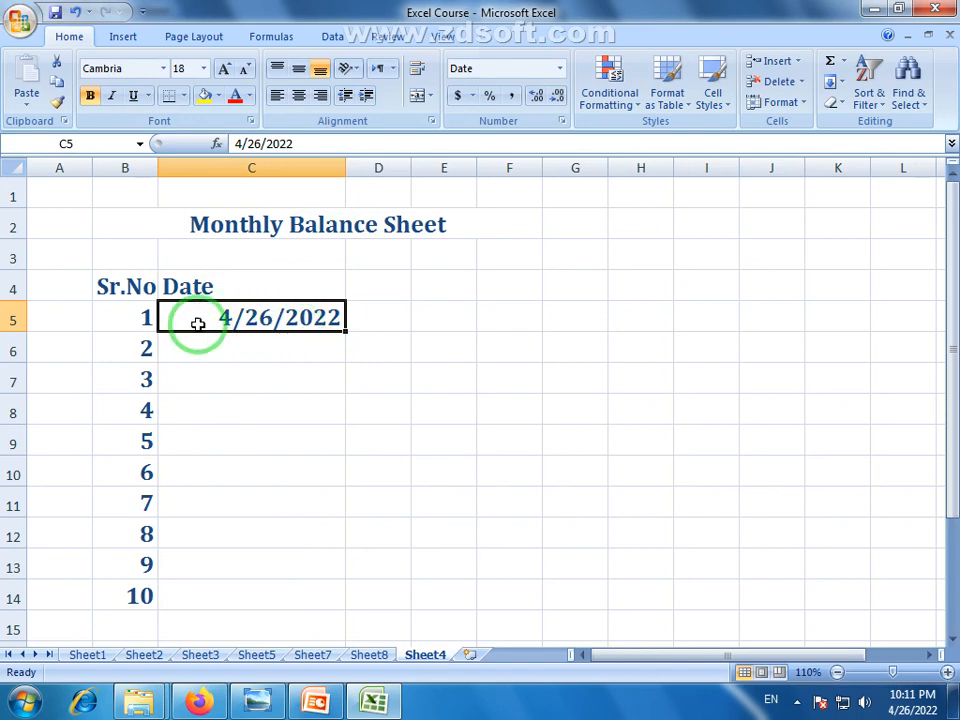
{"action": "left_click", "coordinate": [375, 317]}
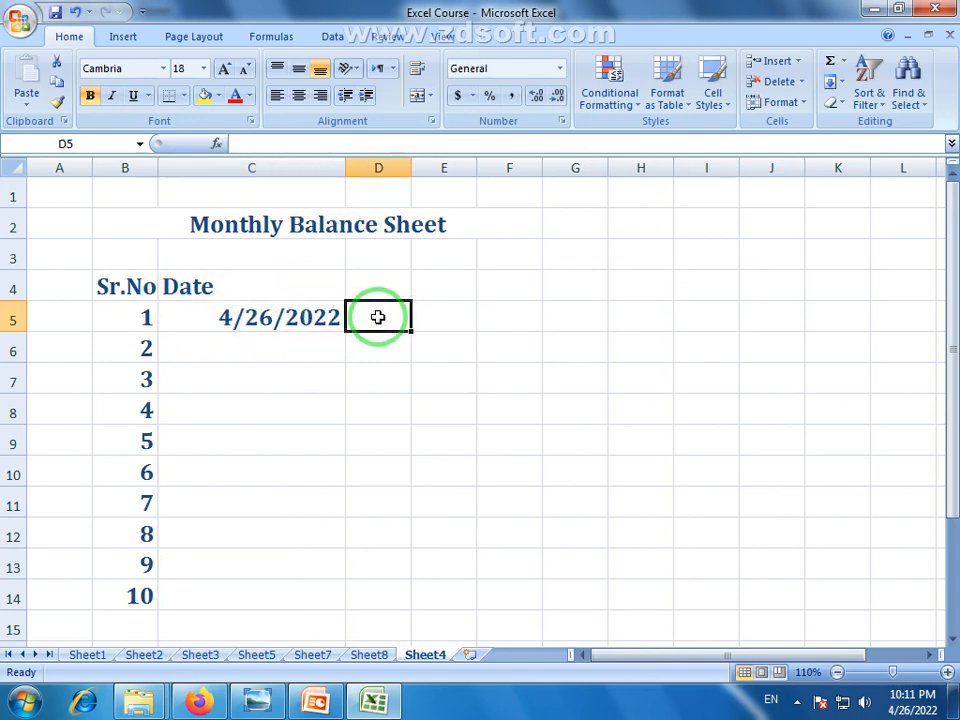
{"action": "left_click", "coordinate": [401, 284]}
{"action": "left_click_drag", "start_coordinate": [408, 172], "coordinate": [454, 170]}
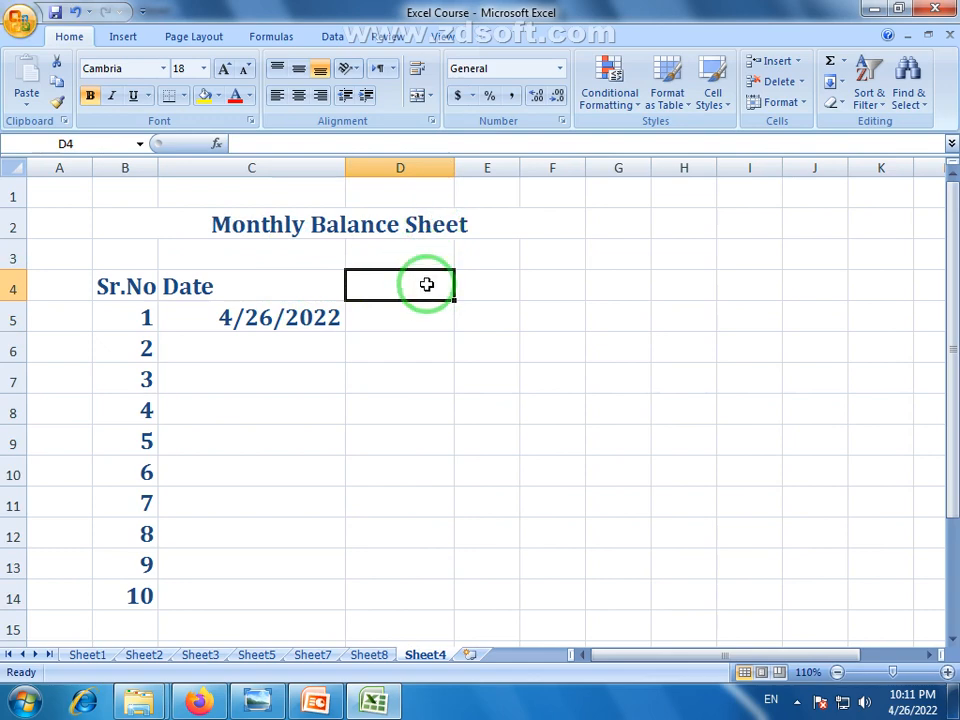
{"action": "left_click", "coordinate": [276, 318]}
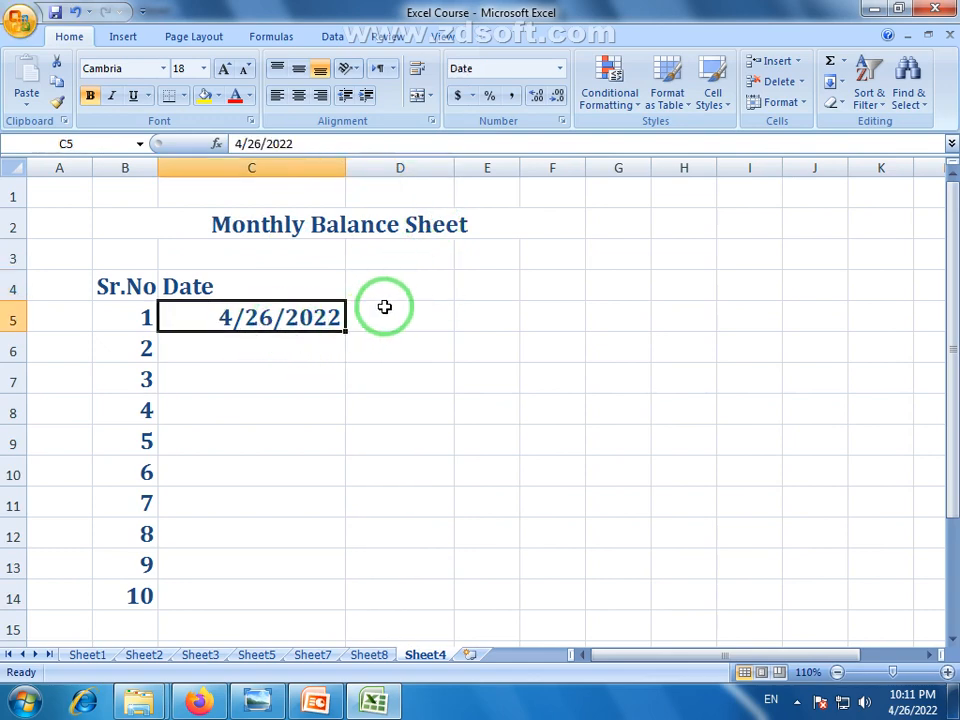
{"action": "left_click", "coordinate": [401, 278]}
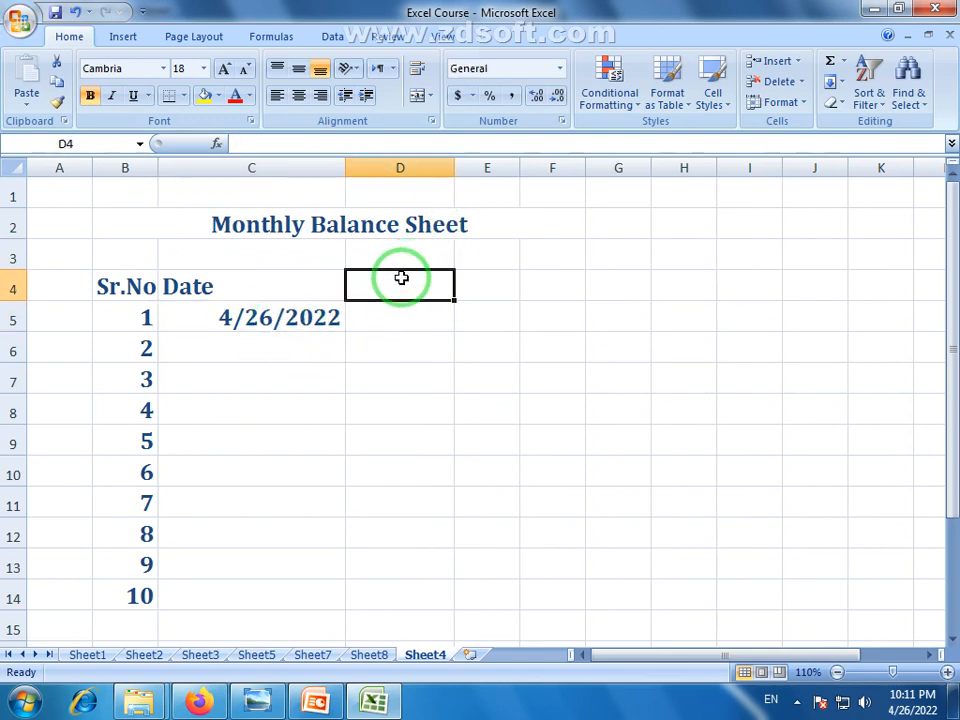
- Apply the custom number format d/m/yyyy to the date in C5
{"action": "left_click", "coordinate": [289, 317]}
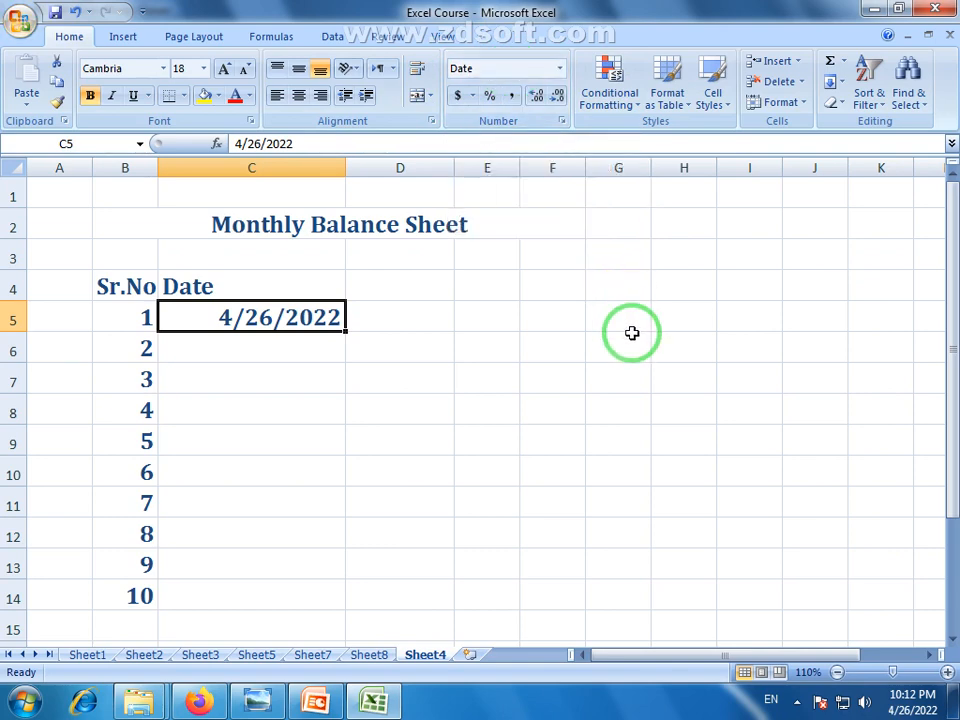
{"action": "left_click", "coordinate": [562, 70]}
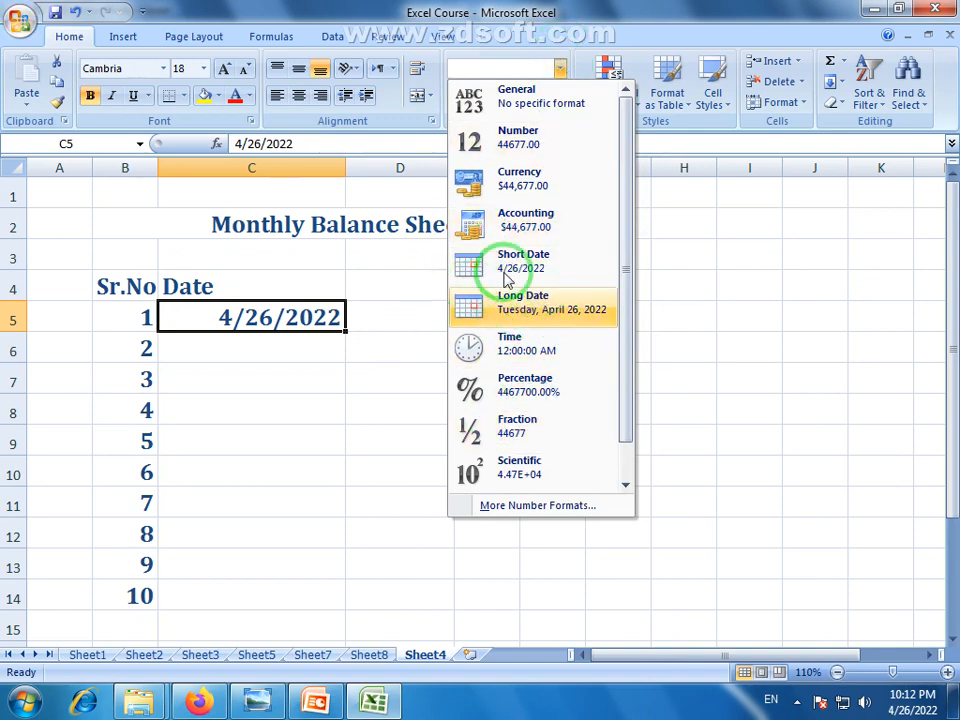
{"action": "left_click", "coordinate": [563, 52]}
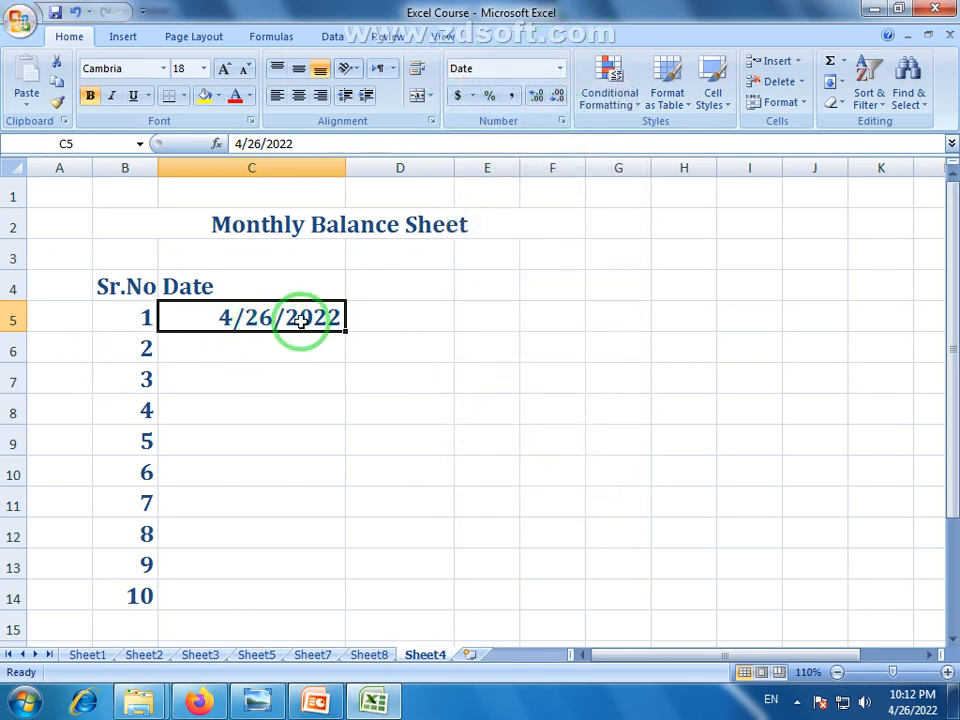
{"action": "left_click", "coordinate": [562, 122]}
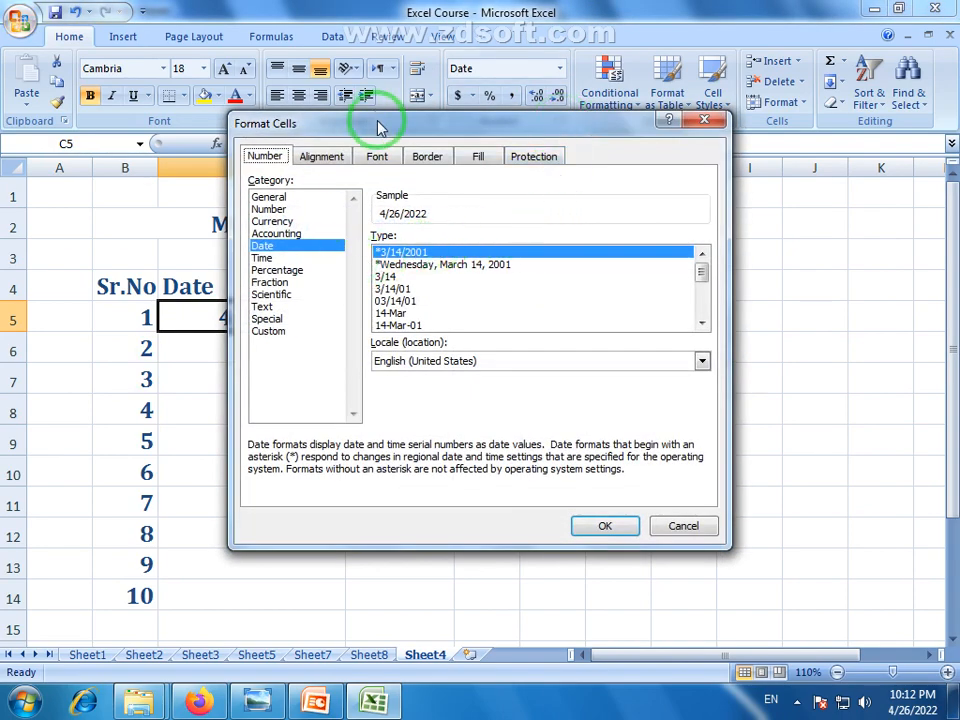
{"action": "left_click_drag", "start_coordinate": [378, 127], "coordinate": [476, 220]}
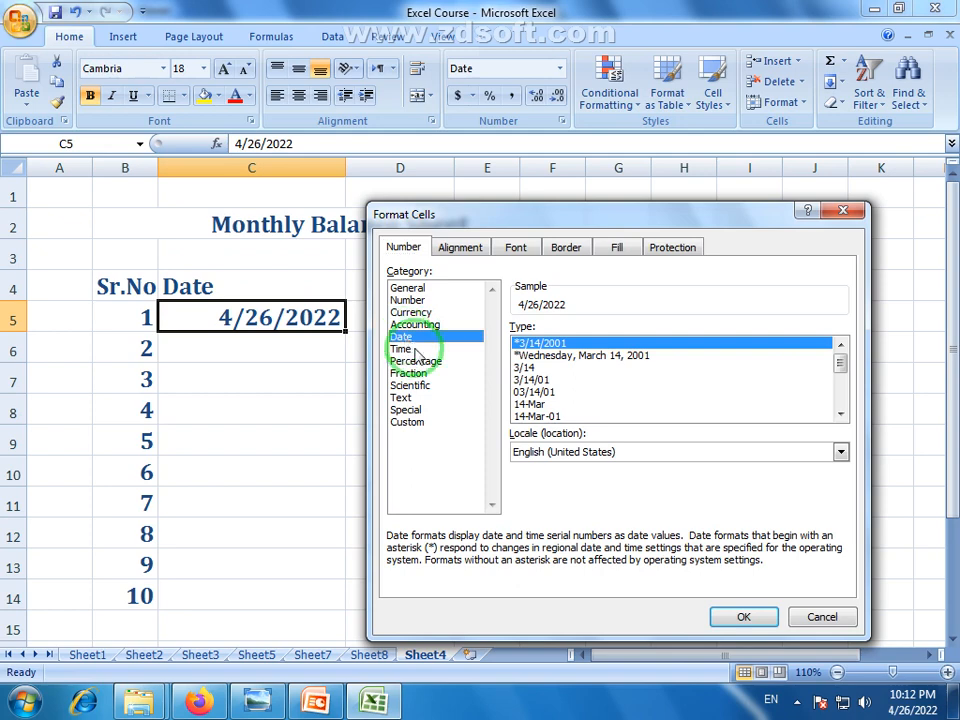
{"action": "left_click", "coordinate": [414, 427]}
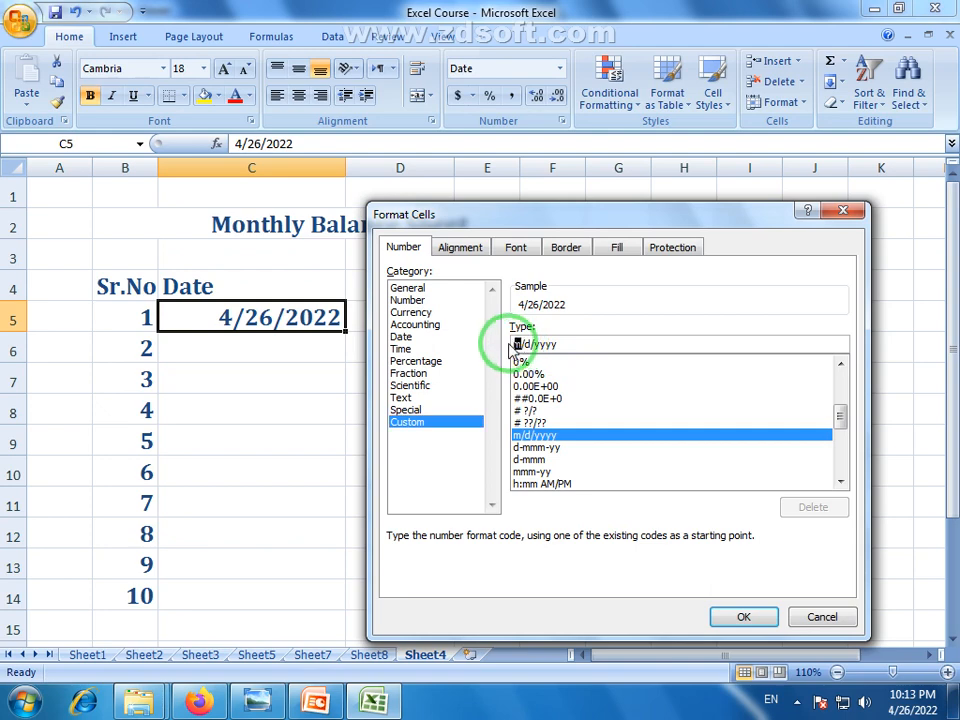
{"action": "type", "text": "d/"}
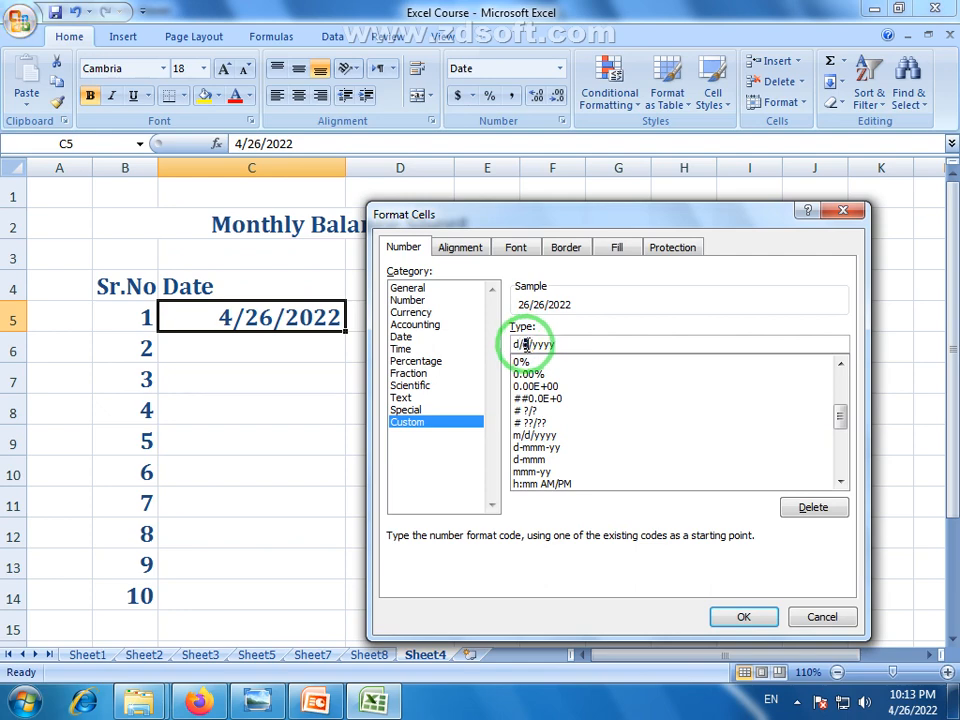
{"action": "type", "text": "m"}
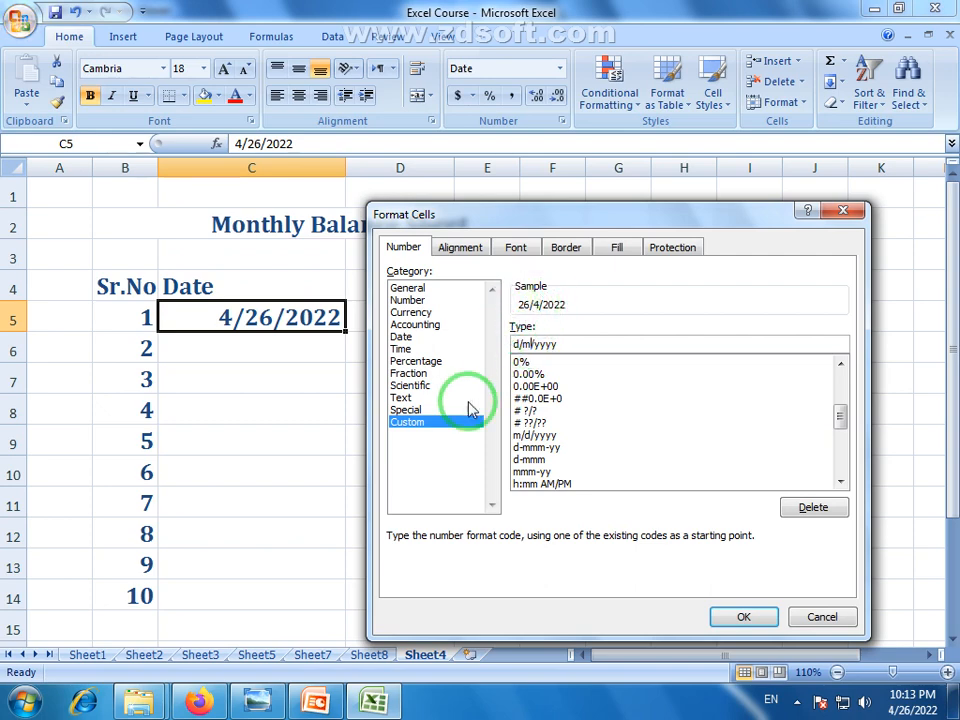
{"action": "left_click", "coordinate": [745, 617]}
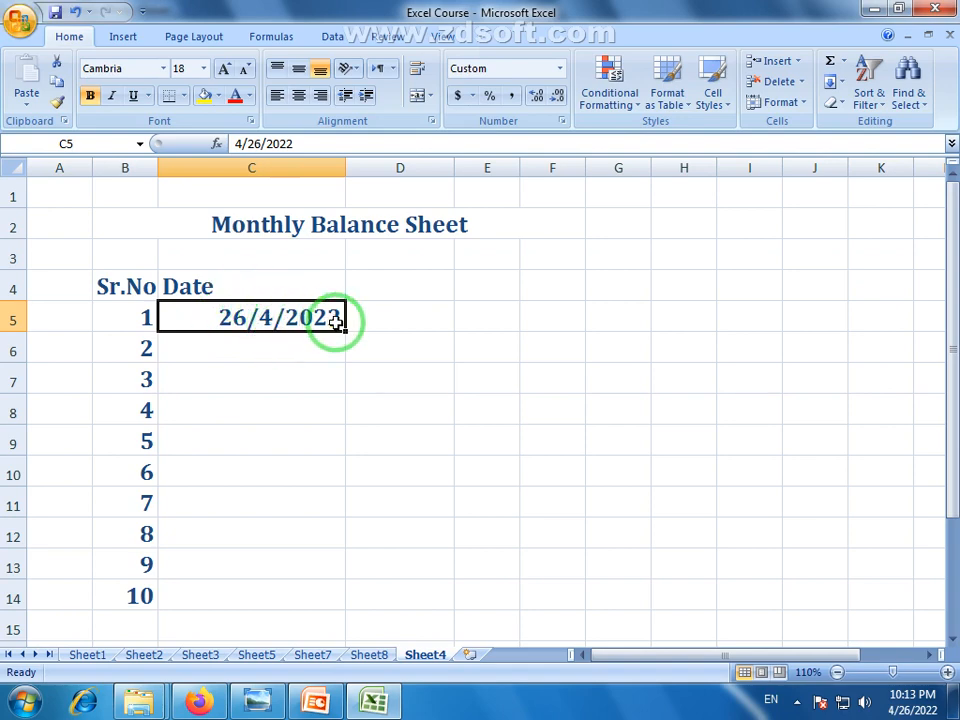
- Enter the amount 7854 in D5 beside the first date
{"action": "left_click", "coordinate": [421, 325]}
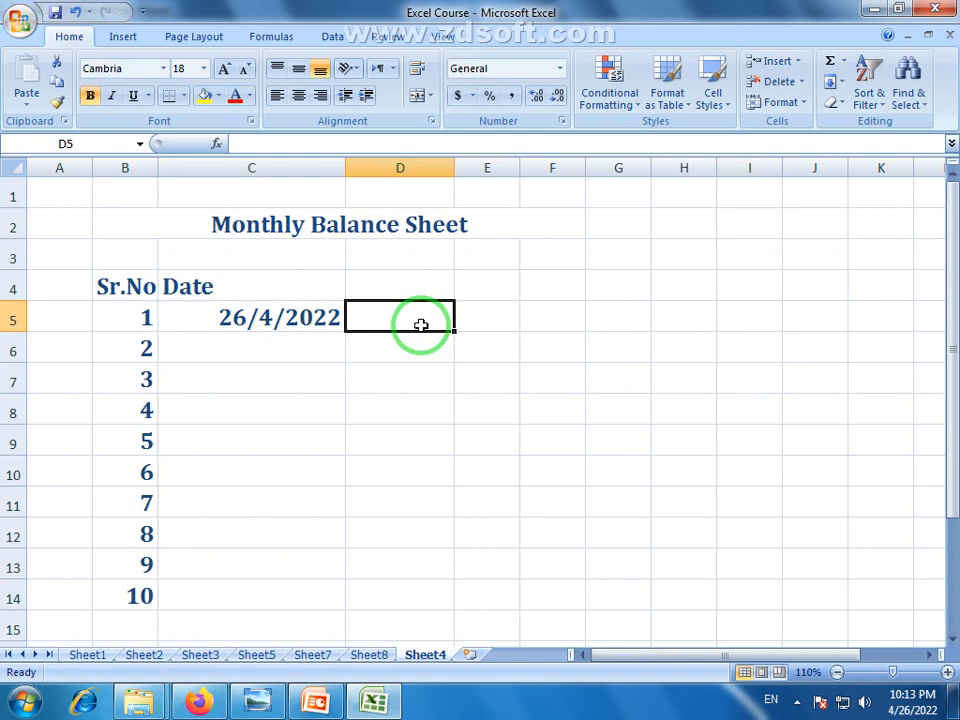
{"action": "type", "text": "7854"}
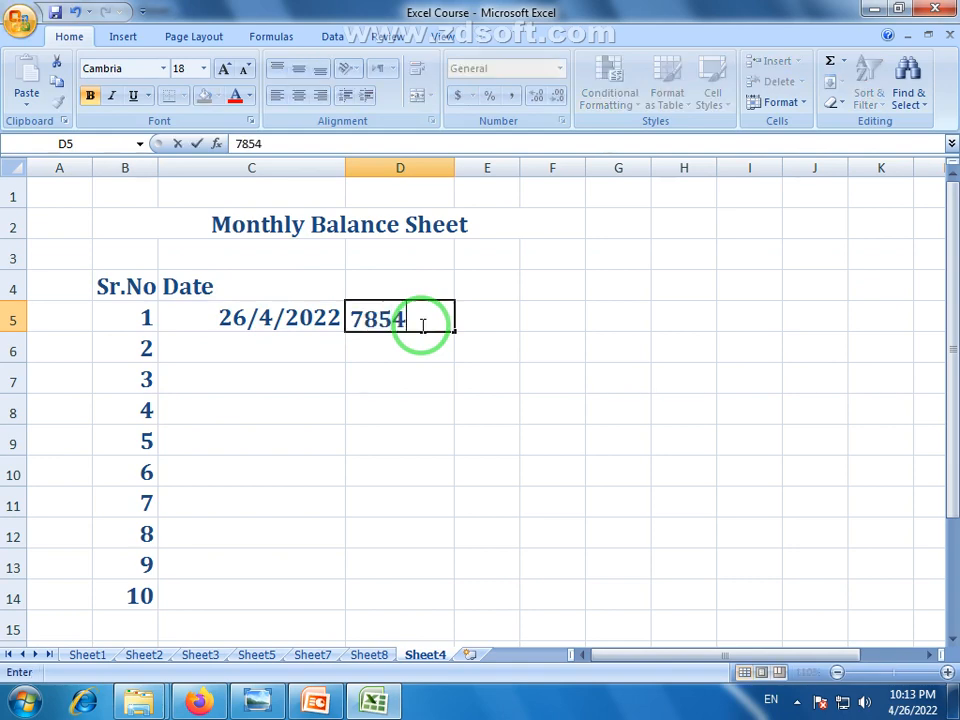
{"action": "key", "text": "Return"}
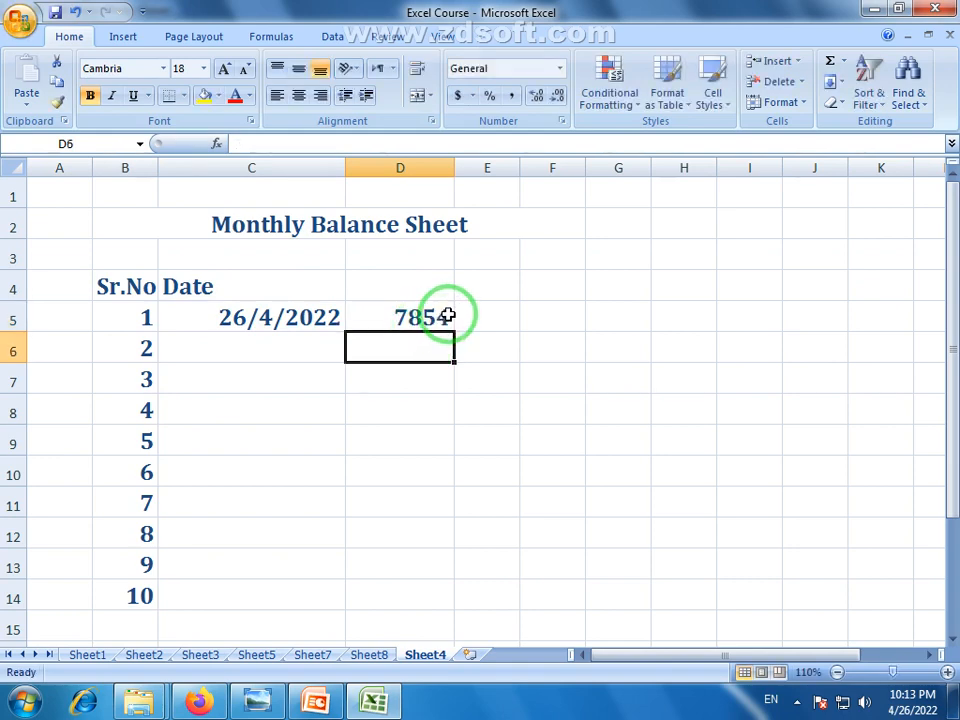
{"action": "left_click", "coordinate": [491, 317]}
- Enter the column headings "Incom" in D4, "Expenses" in E4 and "Saving" in F4
{"action": "left_click", "coordinate": [415, 275]}
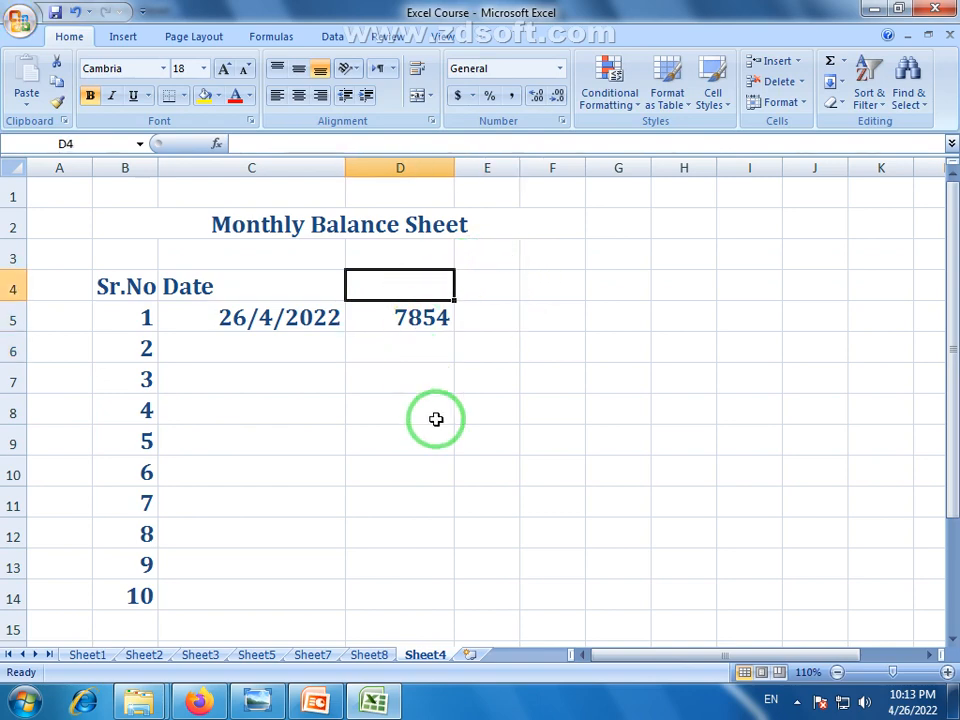
{"action": "type", "text": "Inco"}
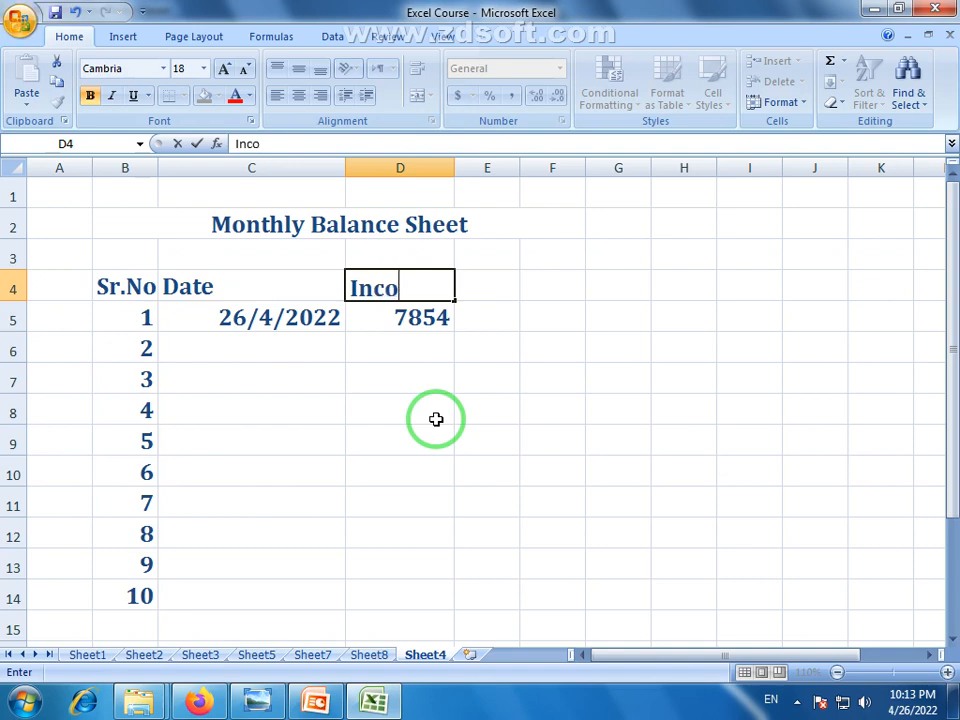
{"action": "type", "text": "m"}
{"action": "key", "text": "Tab"}
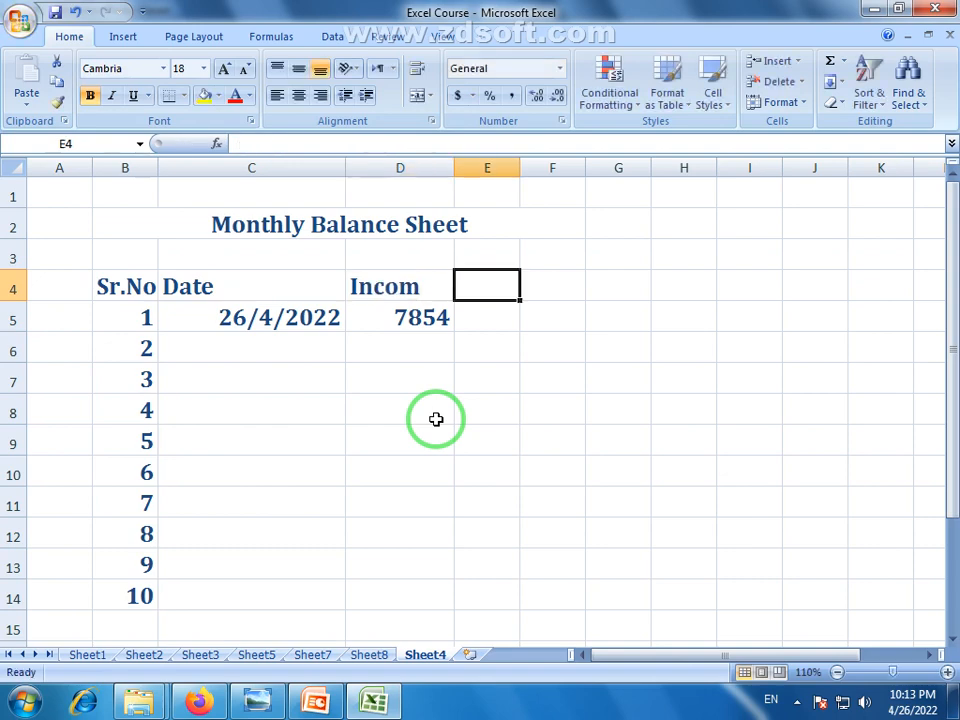
{"action": "type", "text": "E"}
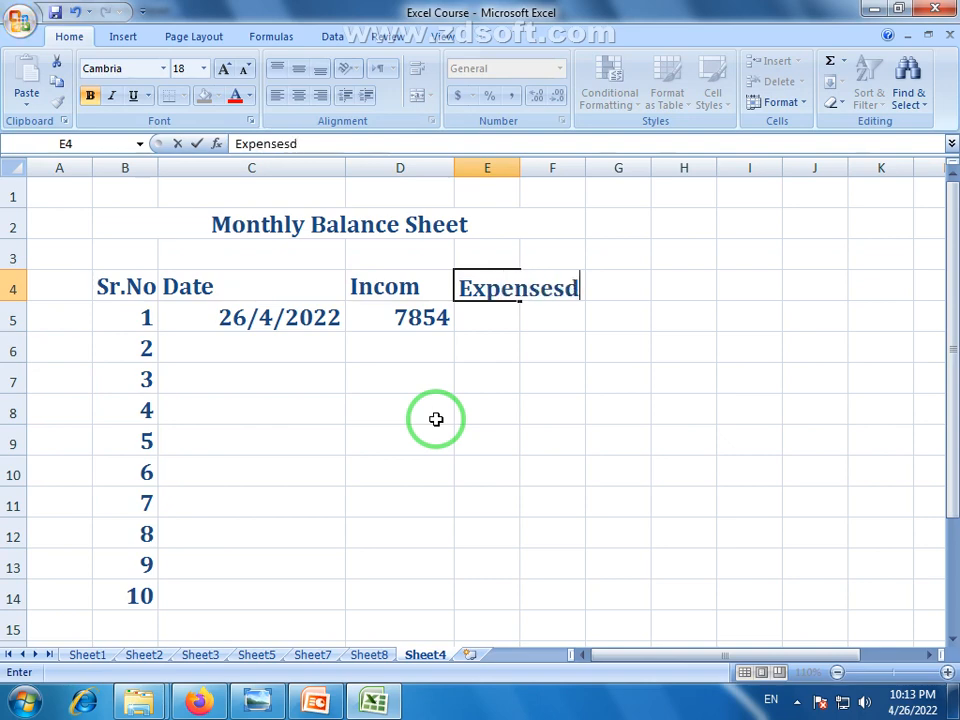
{"action": "type", "text": "xpenses"}
{"action": "key", "text": "Tab"}
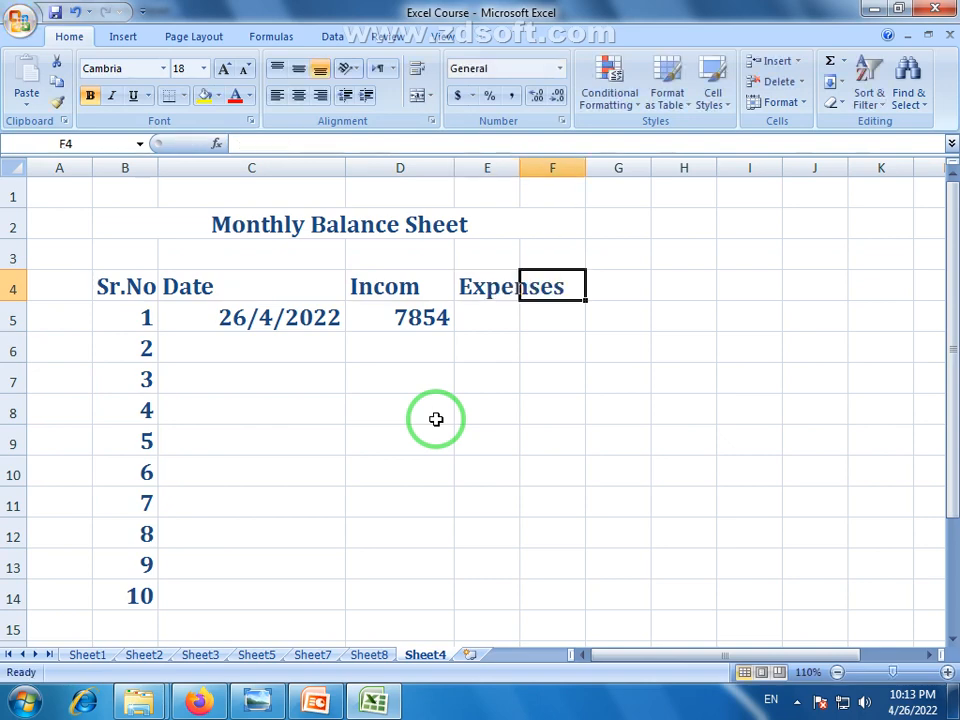
{"action": "type", "text": "Saving"}
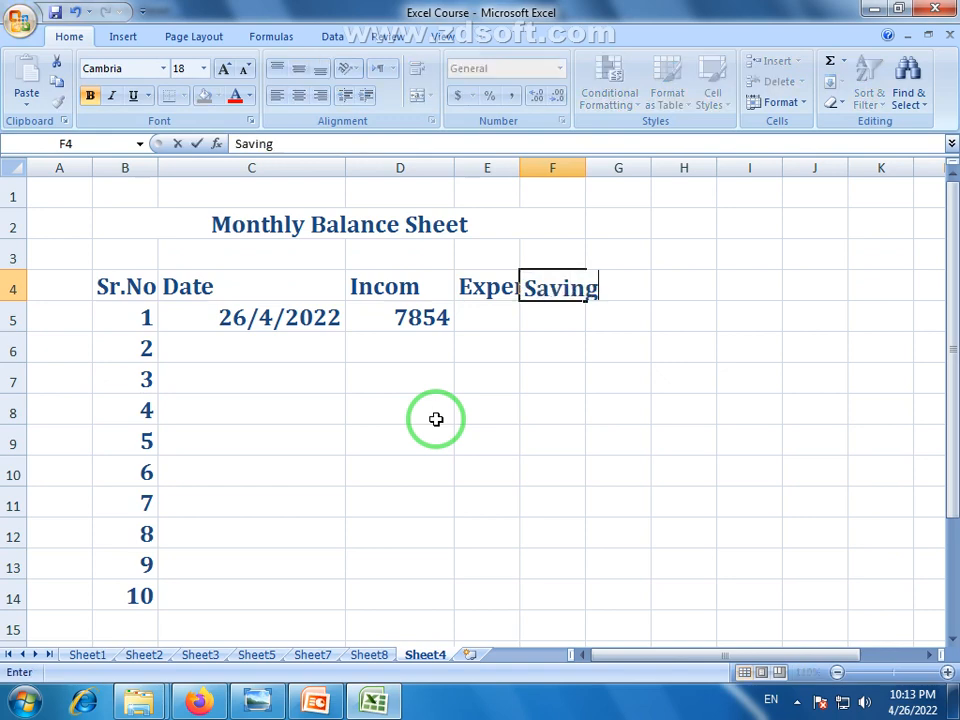
- Fit column D slightly wider than its contents, and widen column E to about double and column F by about 60 percent
{"action": "left_click", "coordinate": [453, 163]}
{"action": "double_click", "coordinate": [454, 165]}
{"action": "left_click", "coordinate": [429, 352]}
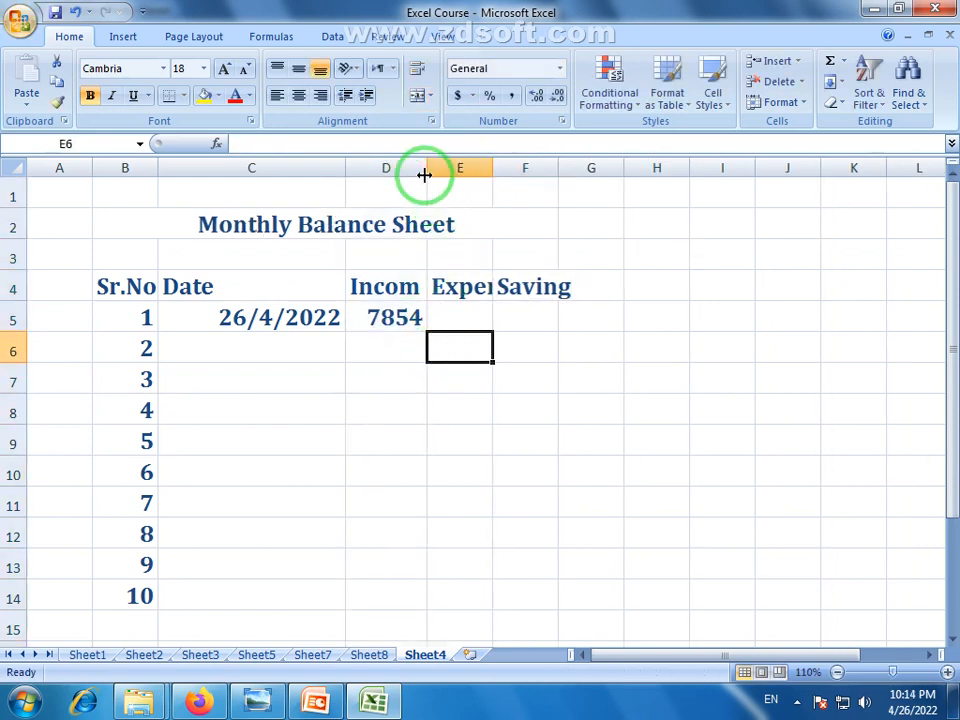
{"action": "left_click_drag", "start_coordinate": [426, 169], "coordinate": [441, 168]}
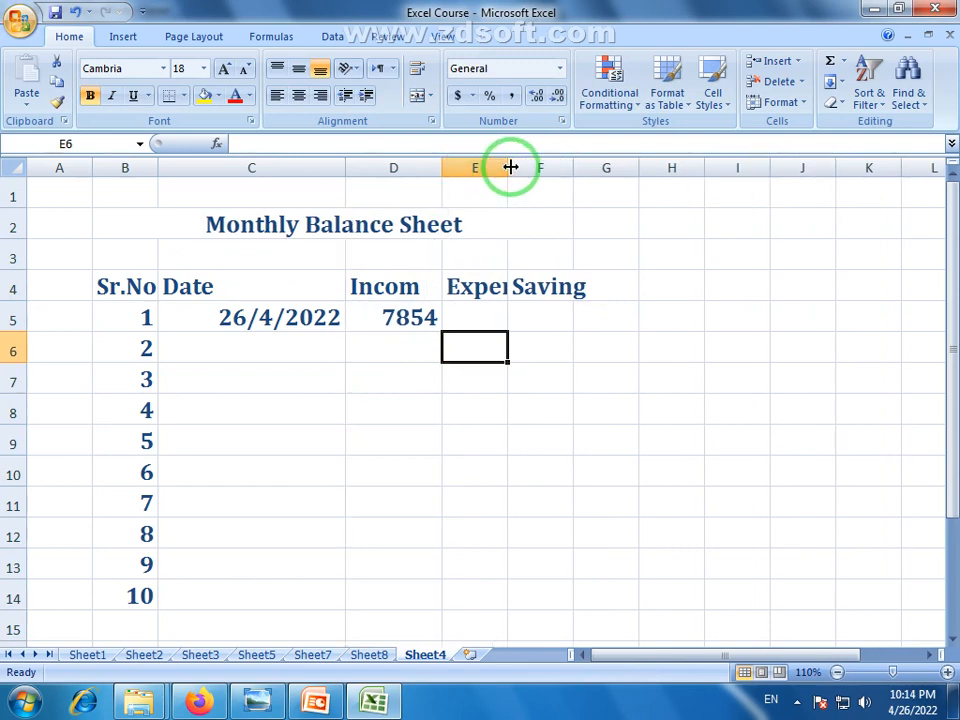
{"action": "left_click_drag", "start_coordinate": [510, 167], "coordinate": [574, 164]}
{"action": "left_click_drag", "start_coordinate": [637, 168], "coordinate": [680, 164]}
{"action": "left_click", "coordinate": [617, 373]}
- Color the heading text in row 4 red and center it horizontally
{"action": "left_click", "coordinate": [14, 287]}
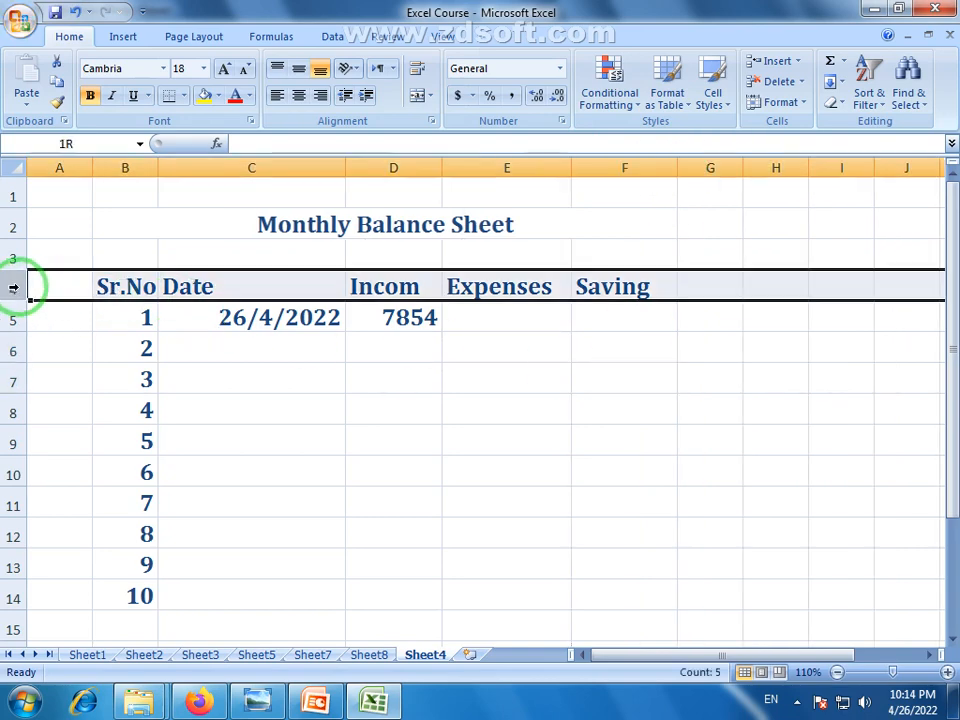
{"action": "left_click", "coordinate": [238, 100]}
{"action": "left_click", "coordinate": [299, 96]}
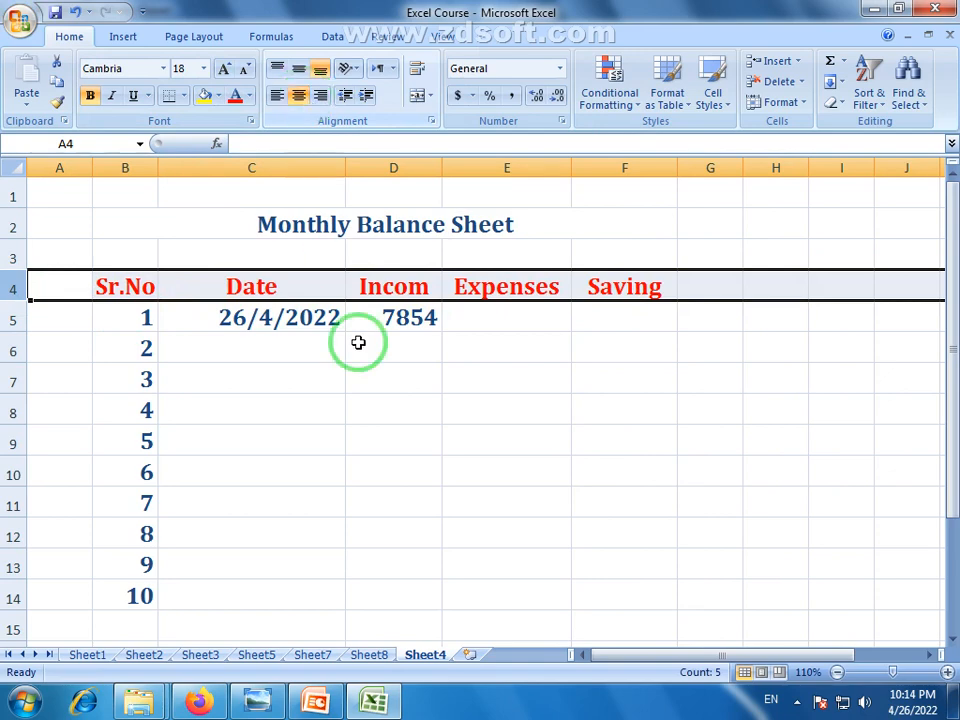
{"action": "left_click", "coordinate": [315, 402]}
{"action": "left_click", "coordinate": [311, 345]}
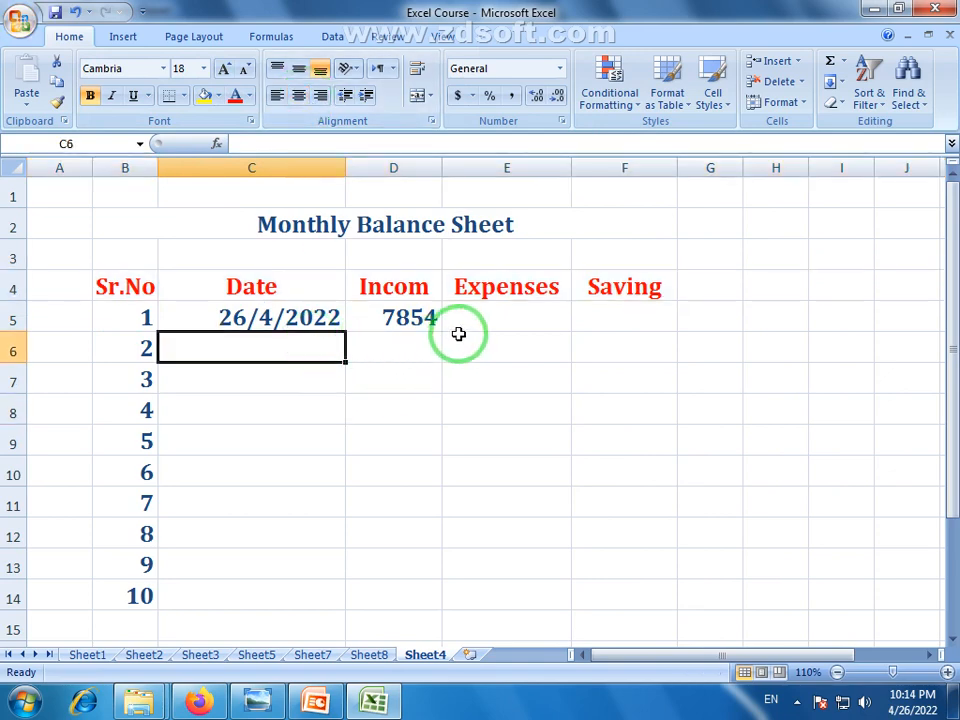
{"action": "left_click", "coordinate": [516, 316]}
{"action": "left_click", "coordinate": [137, 316]}
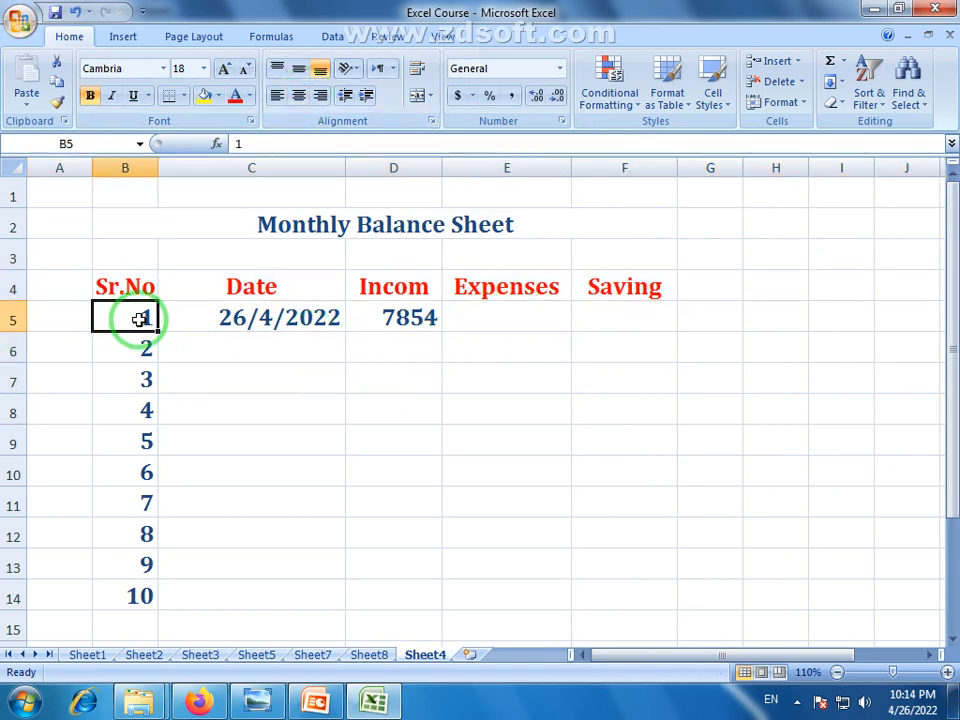
{"action": "left_click", "coordinate": [259, 319]}
{"action": "left_click", "coordinate": [412, 328]}
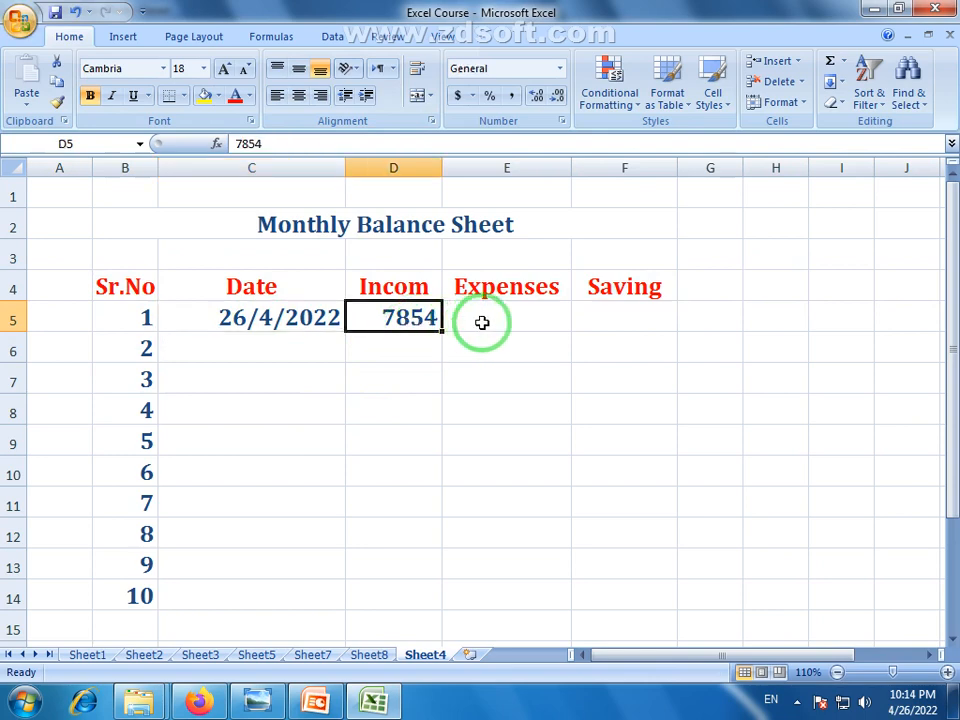
{"action": "left_click", "coordinate": [534, 314]}
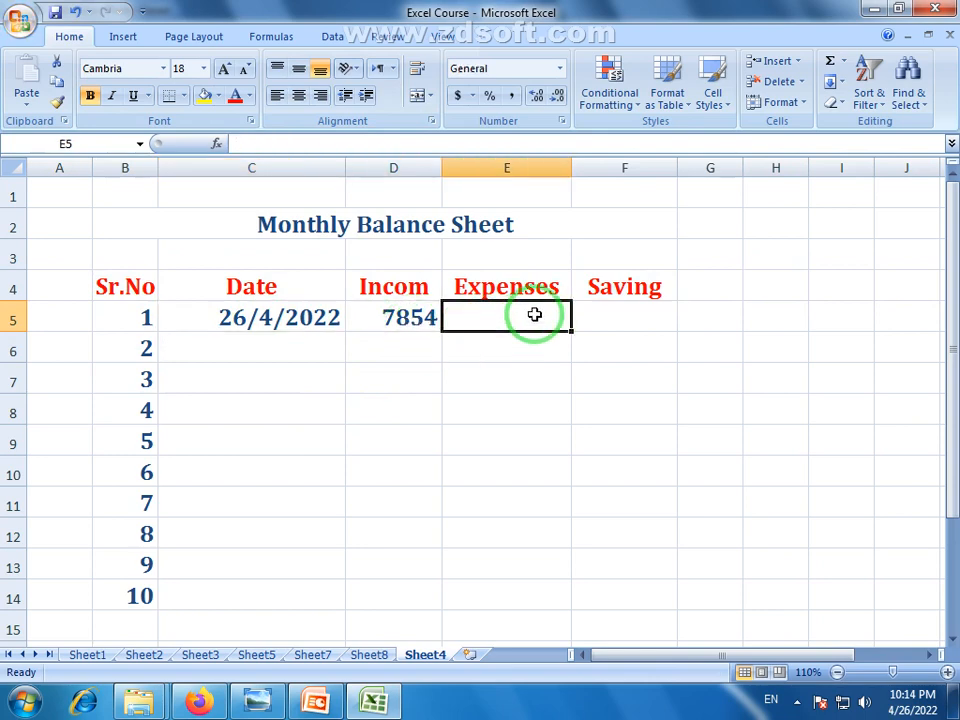
- Enter the expense 654 in E5 and widen the Saving column by about a third
{"action": "type", "text": "654"}
{"action": "key", "text": "Return"}
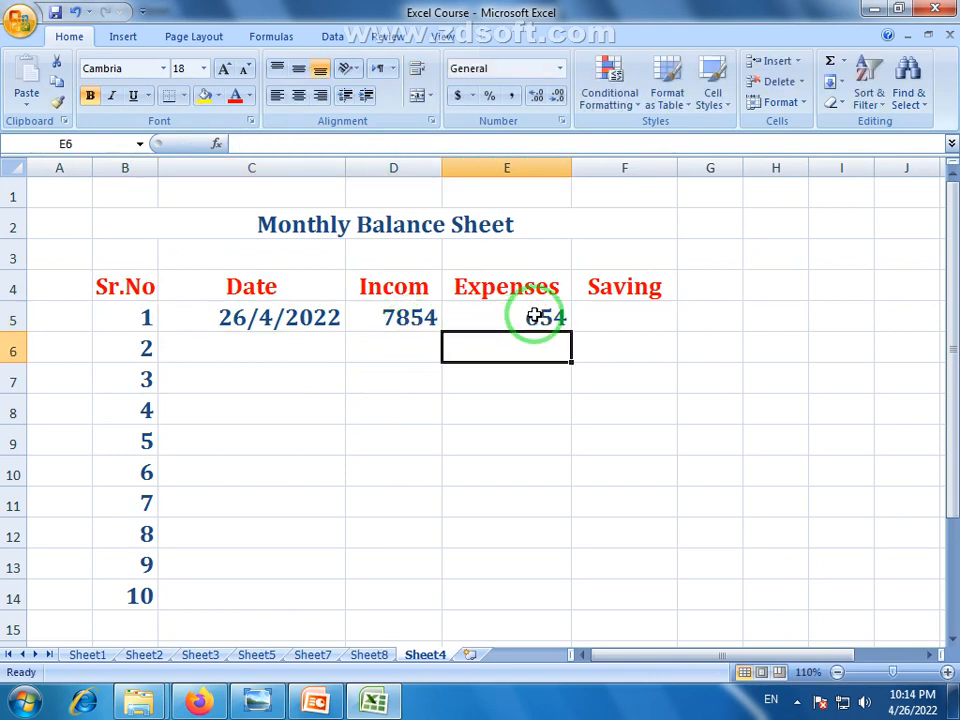
{"action": "left_click", "coordinate": [639, 315]}
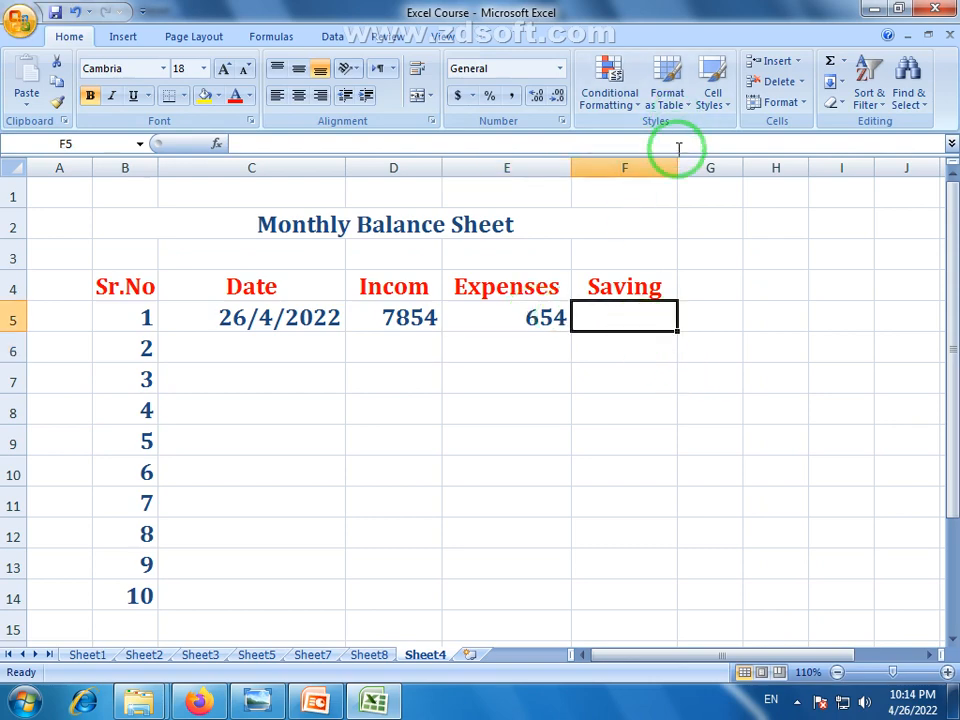
{"action": "left_click_drag", "start_coordinate": [680, 169], "coordinate": [714, 168]}
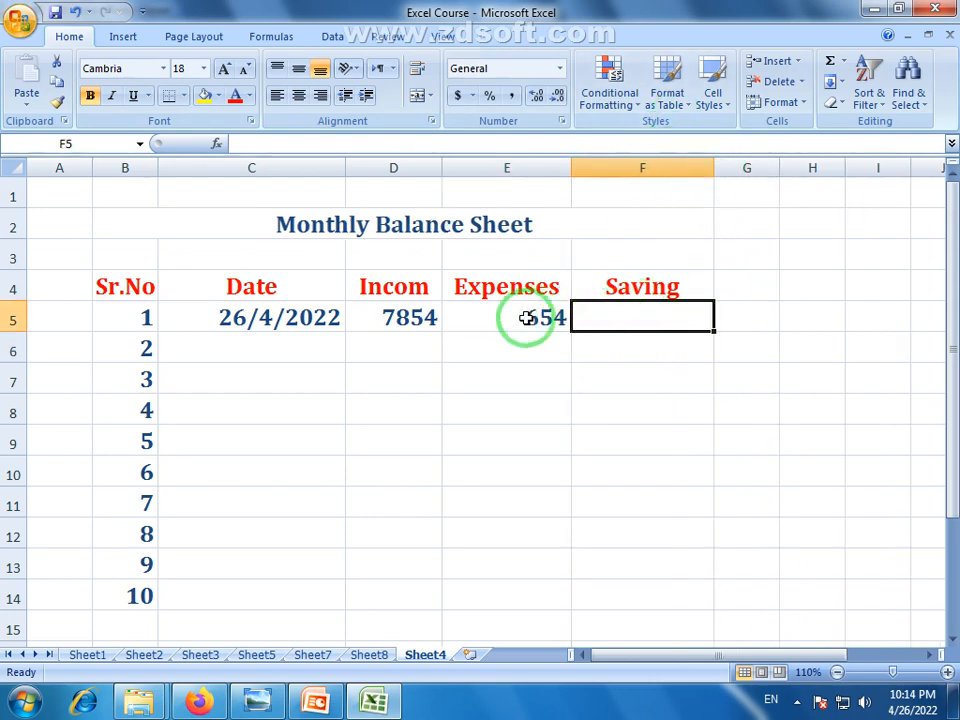
- Calculate the first saving in F5 as income minus expenses with the formula =D5-E5
{"action": "left_click", "coordinate": [405, 318]}
{"action": "left_click", "coordinate": [534, 318]}
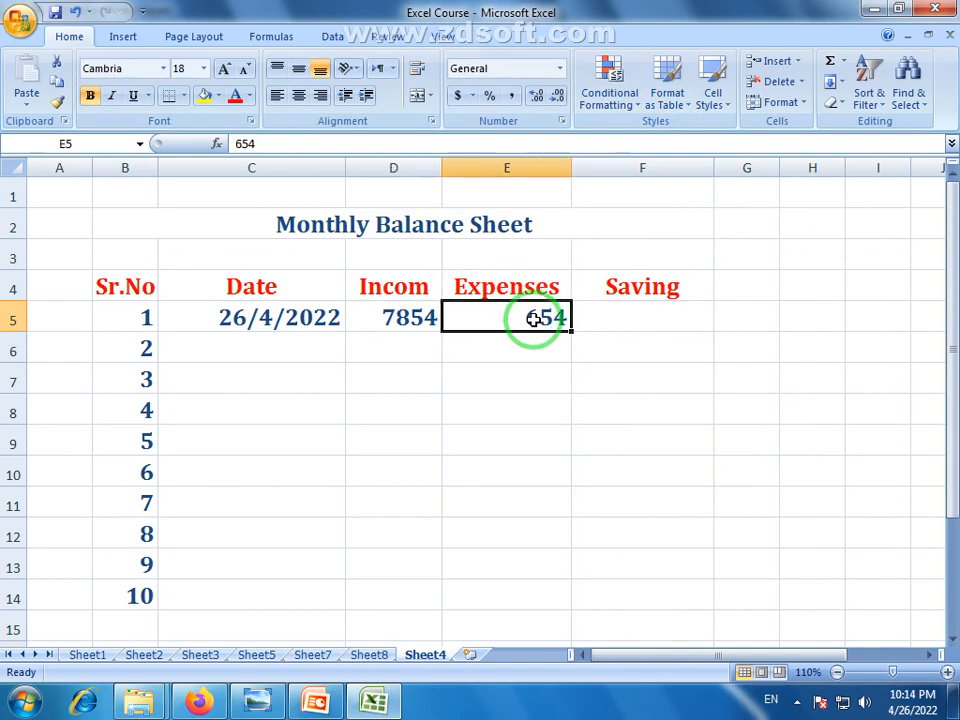
{"action": "left_click", "coordinate": [664, 317]}
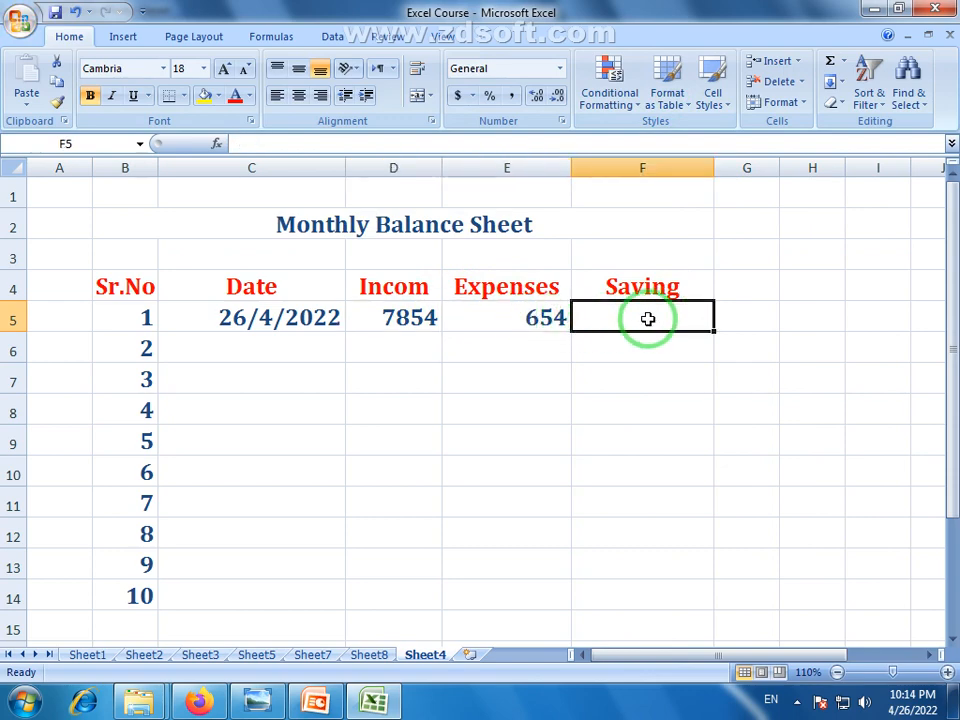
{"action": "type", "text": "="}
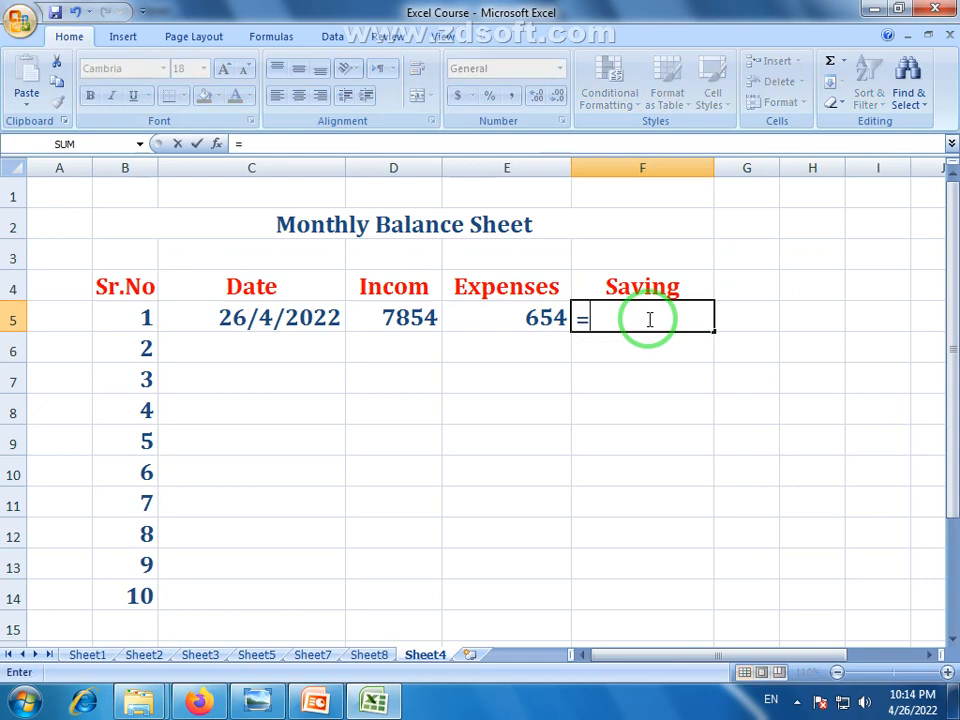
{"action": "left_click", "coordinate": [420, 317]}
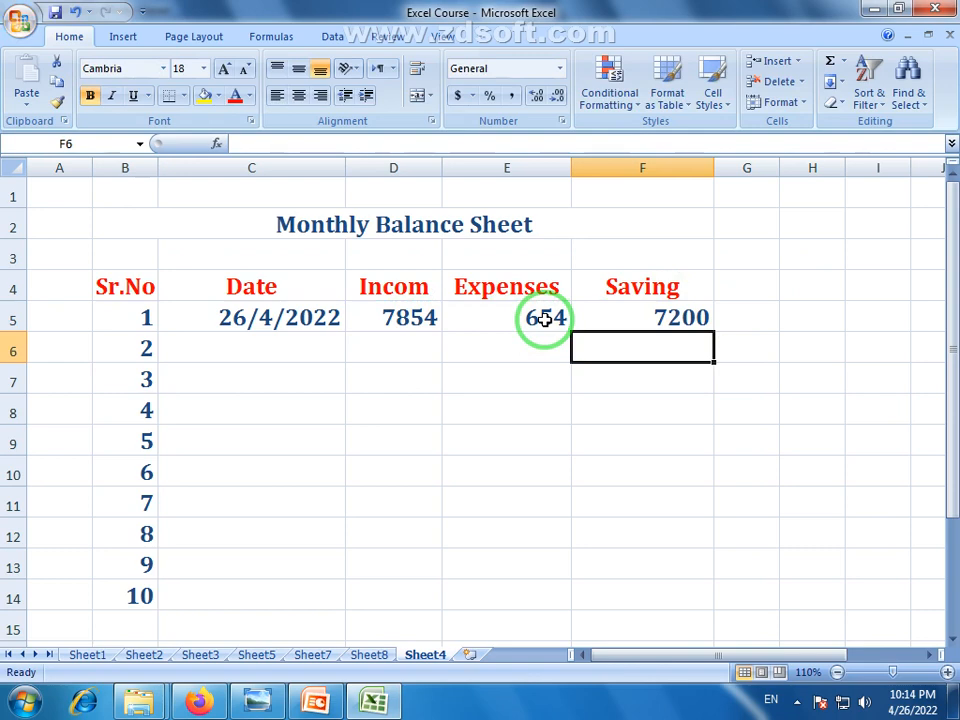
{"action": "left_click", "coordinate": [694, 321]}
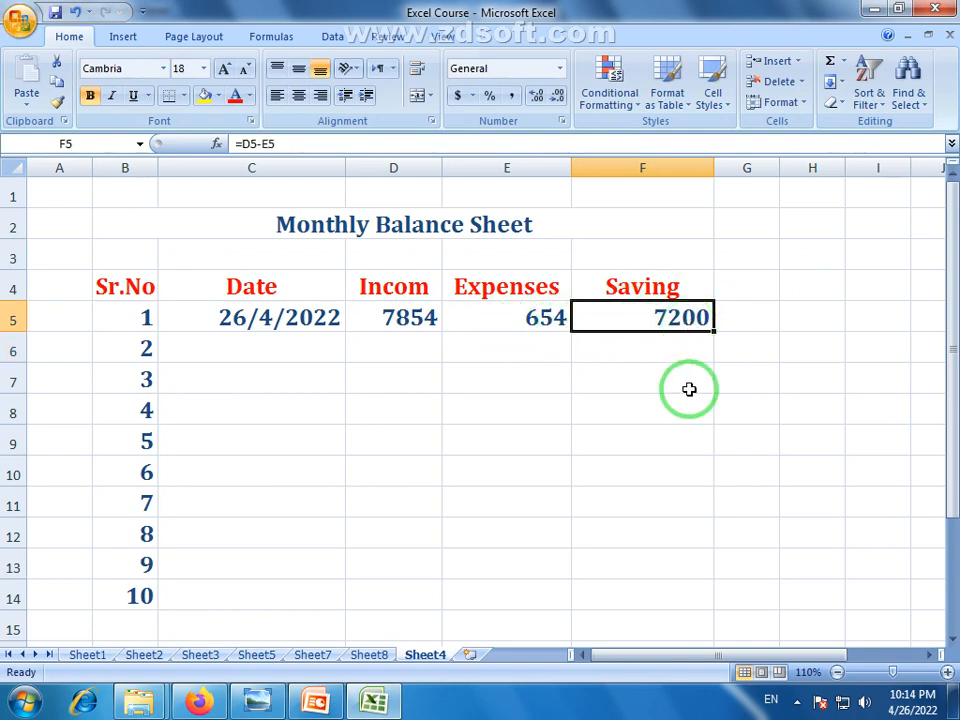
- Extend the date in C5 as a daily series down to C14
{"action": "left_click", "coordinate": [306, 336]}
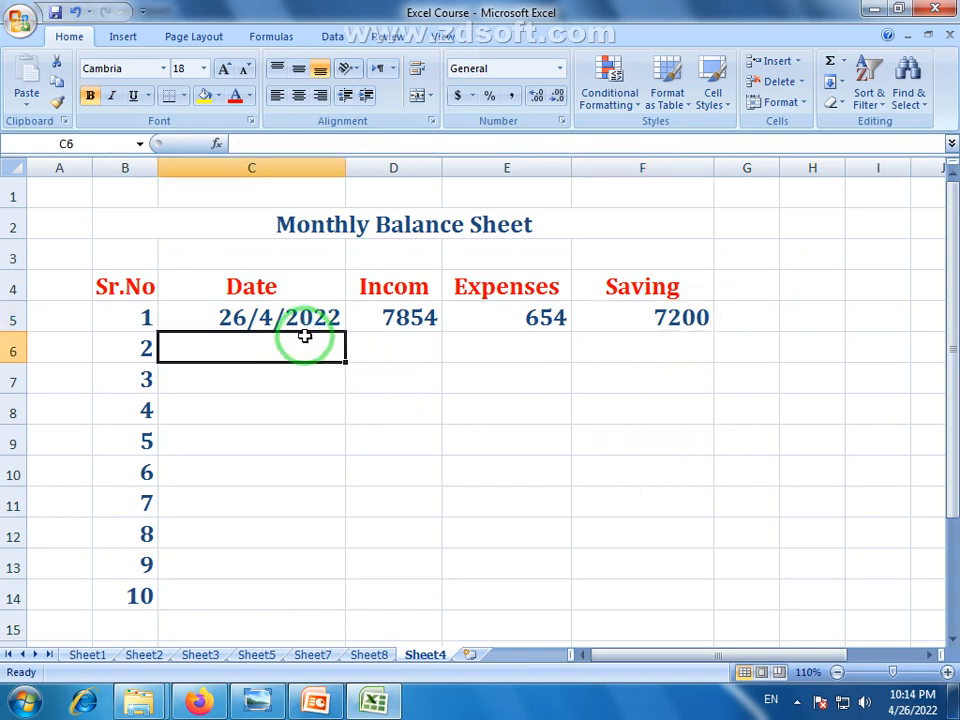
{"action": "left_click", "coordinate": [317, 318]}
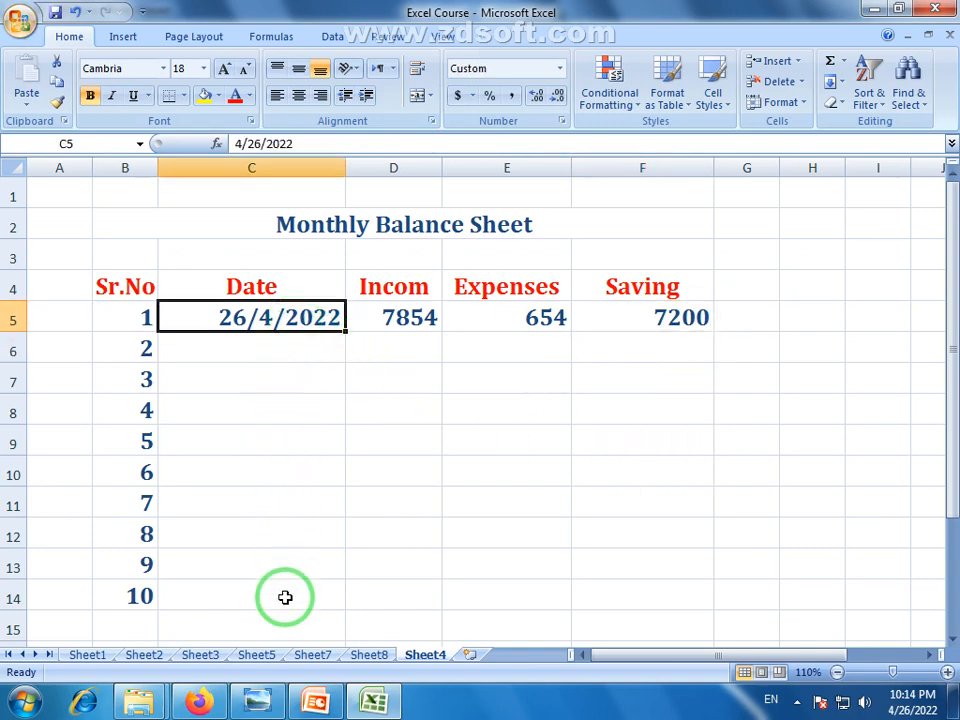
{"action": "left_click_drag", "start_coordinate": [345, 331], "coordinate": [342, 610]}
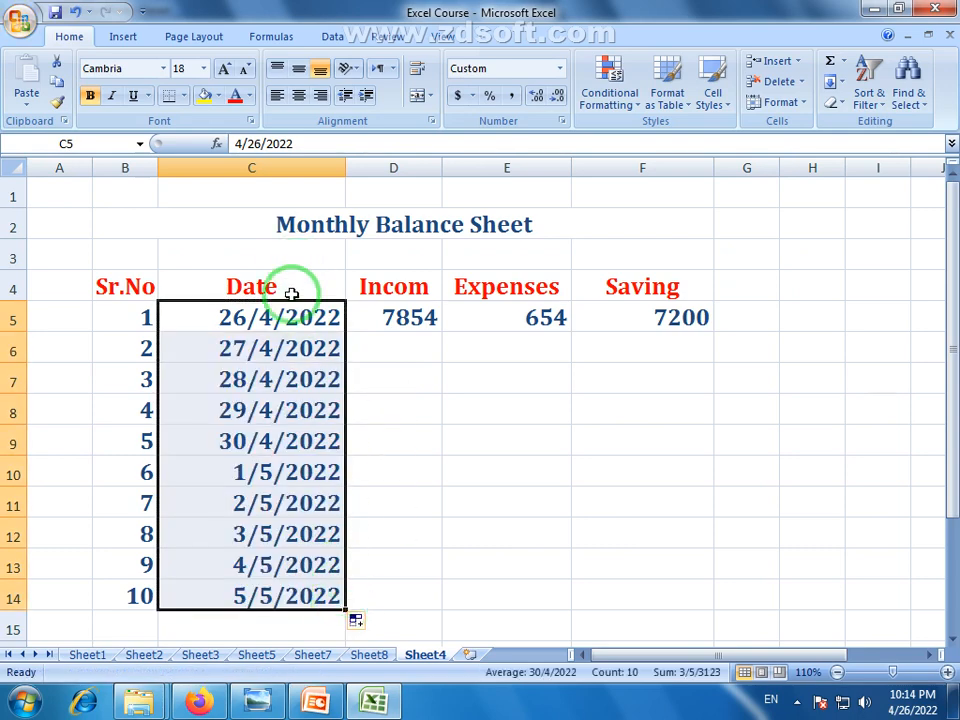
- Enter the income amounts 4752, 8524, 7452, 5412 and 6587 in D6 through D10
{"action": "left_click", "coordinate": [410, 342]}
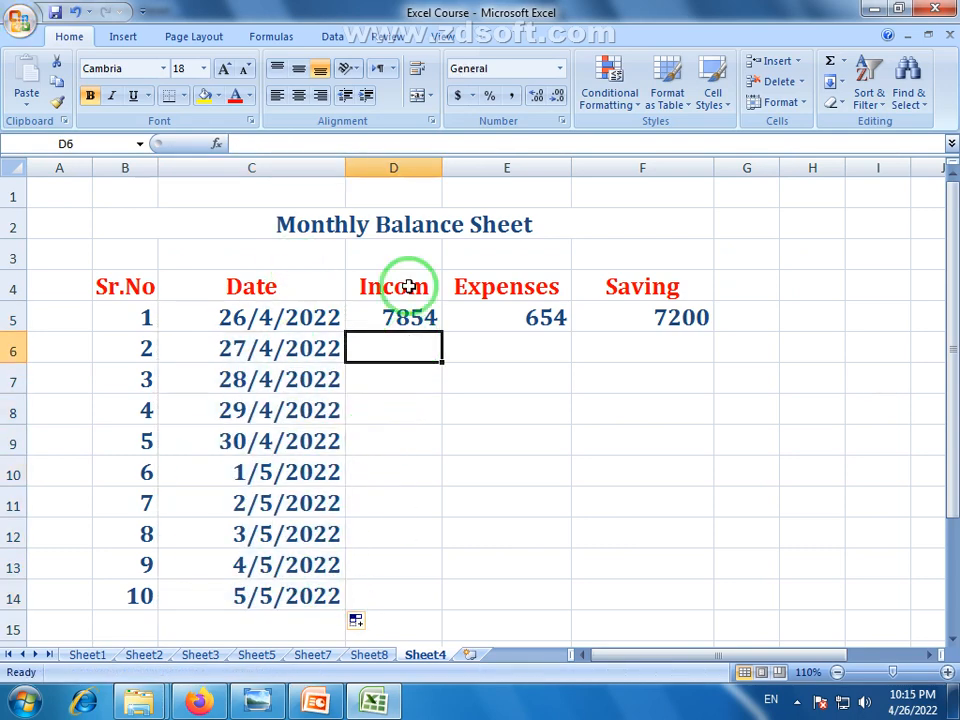
{"action": "type", "text": "4752"}
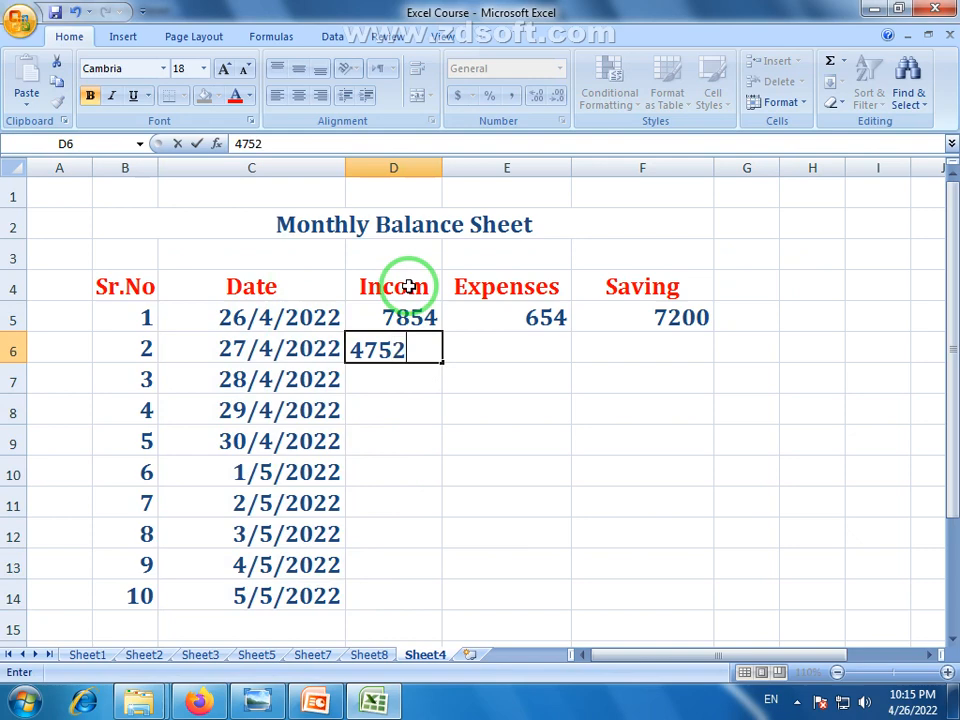
{"action": "key", "text": "Return"}
{"action": "type", "text": "8524"}
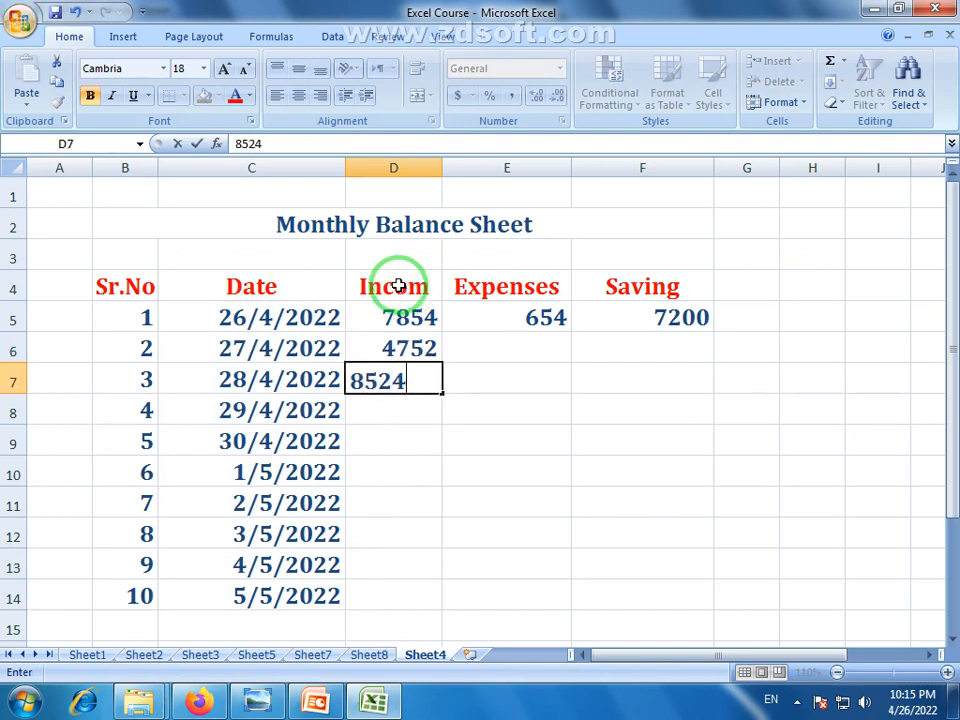
{"action": "key", "text": "Return"}
{"action": "type", "text": "7452"}
{"action": "key", "text": "Return"}
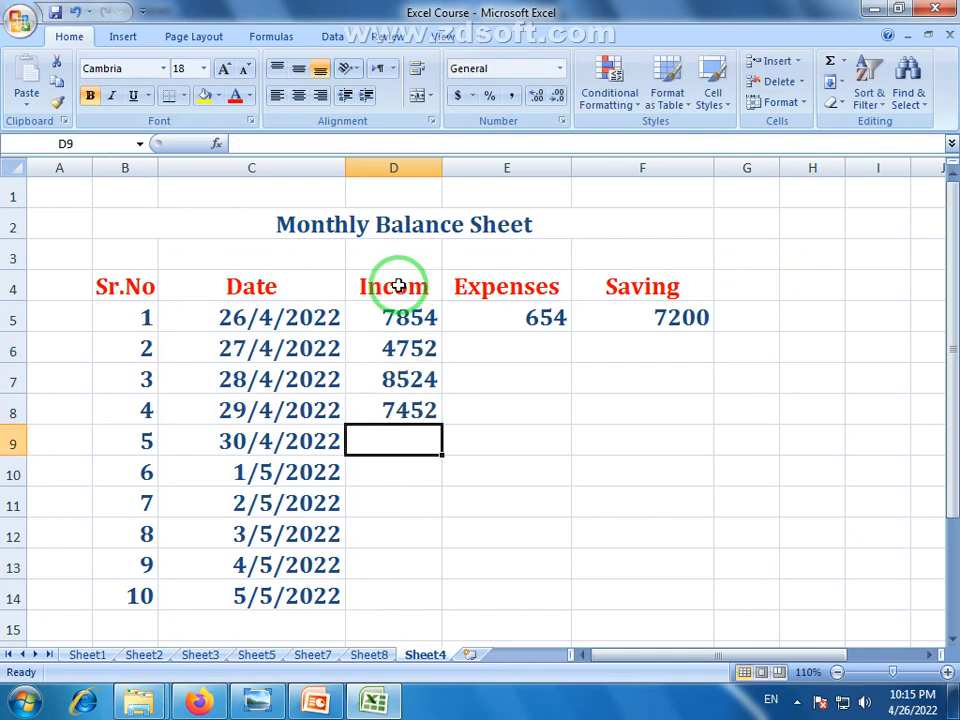
{"action": "type", "text": "5412"}
{"action": "key", "text": "Return"}
{"action": "type", "text": "6"}
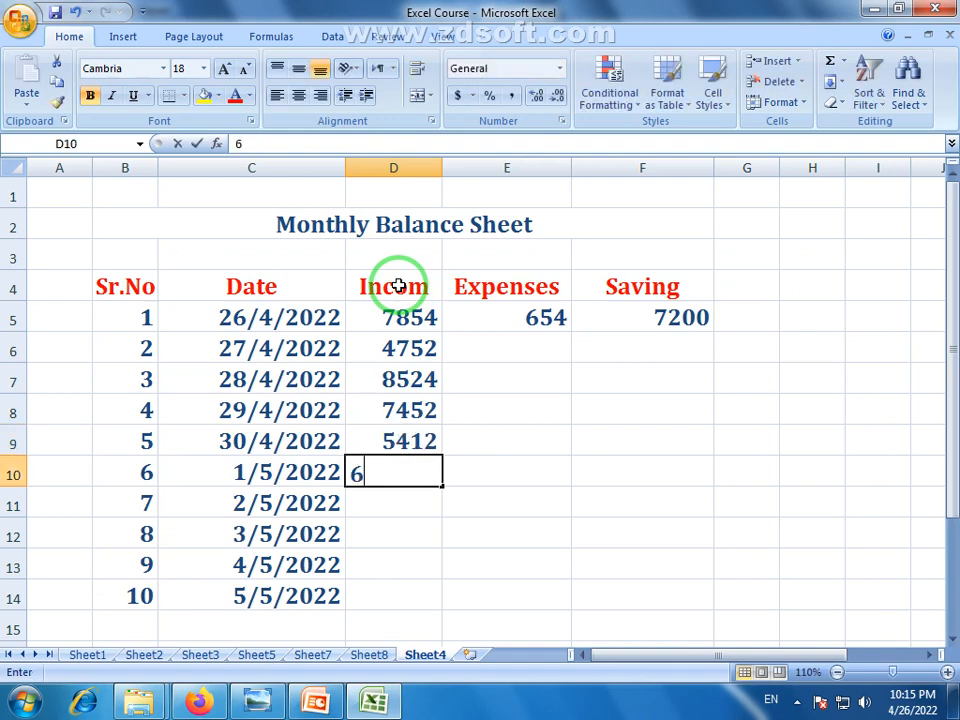
{"action": "type", "text": "587"}
{"action": "key", "text": "Return"}
- Enter the income amounts 6521, 4521, 258 and 3654 in D11 through D14
{"action": "type", "text": "652"}
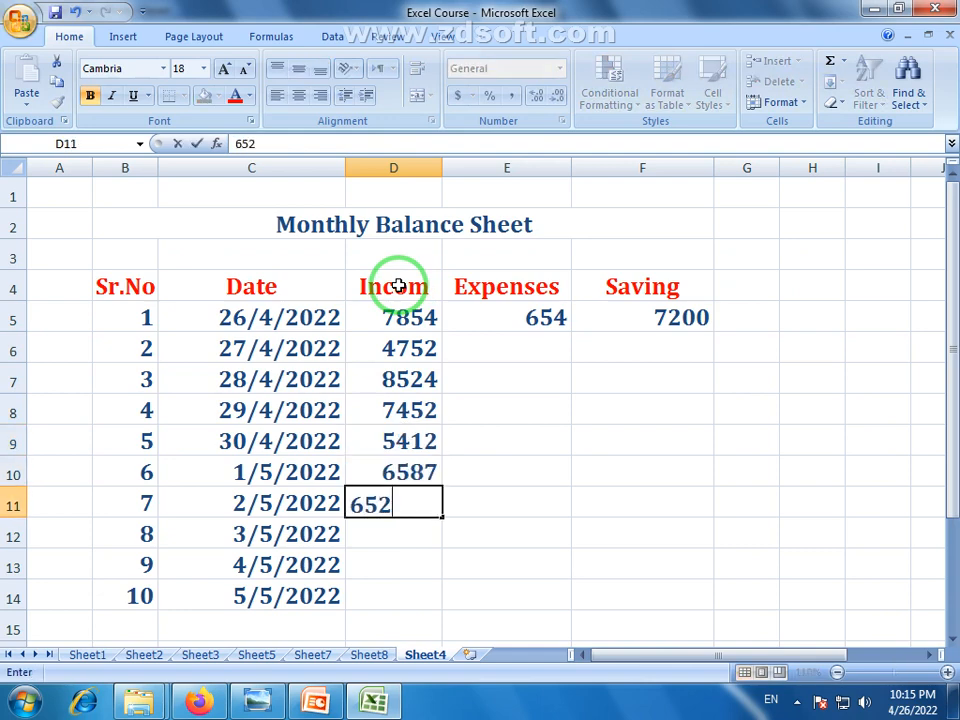
{"action": "type", "text": "1"}
{"action": "key", "text": "Return"}
{"action": "type", "text": "4521"}
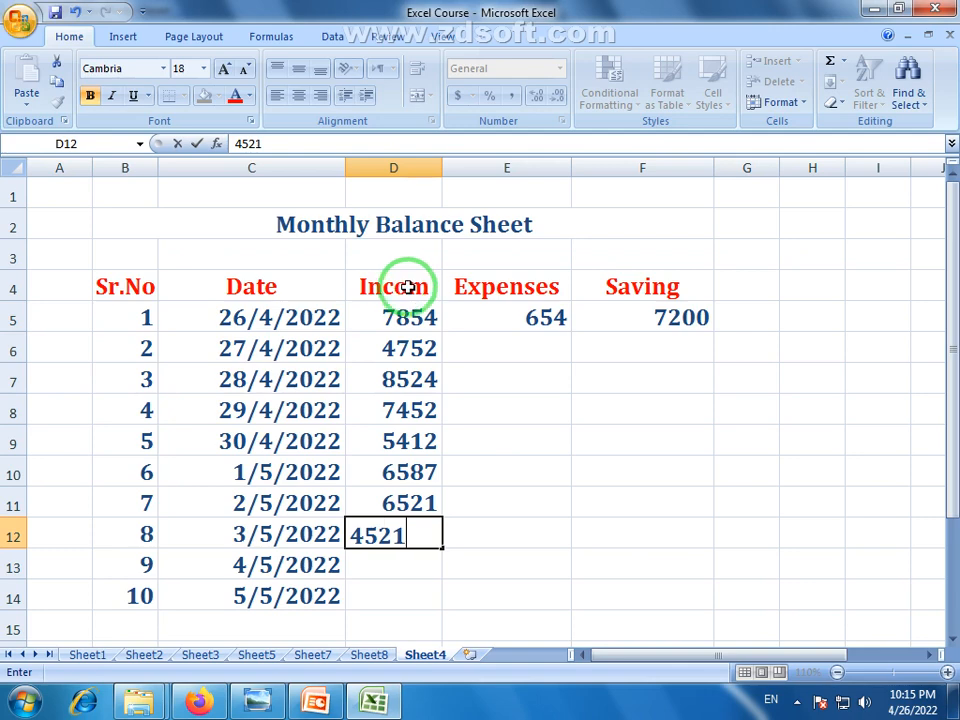
{"action": "key", "text": "Return"}
{"action": "type", "text": "258"}
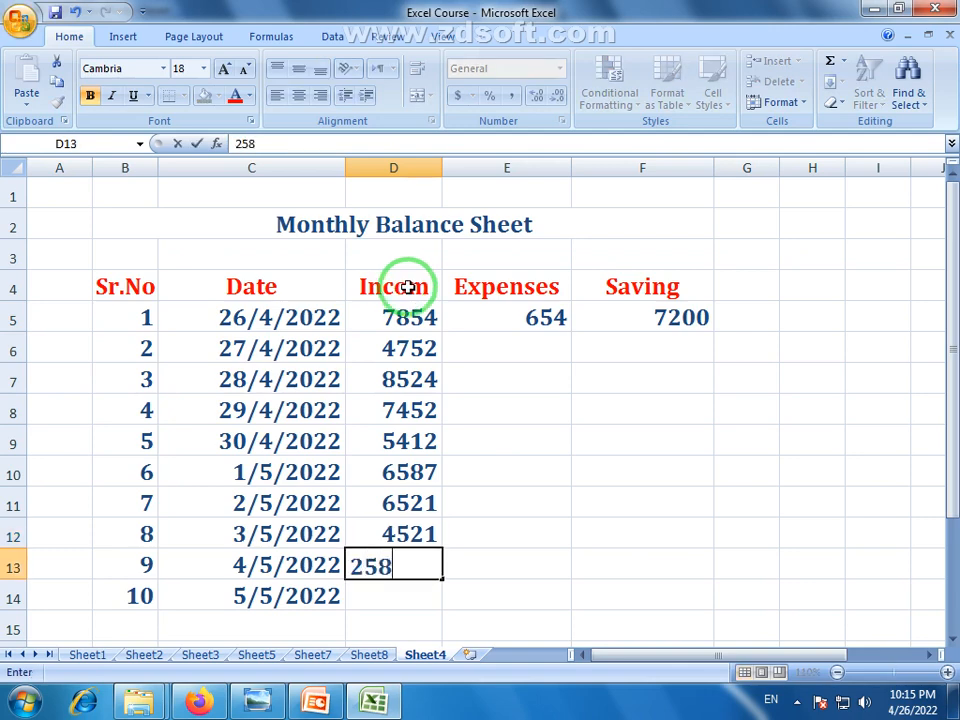
{"action": "key", "text": "Return"}
{"action": "type", "text": "365"}
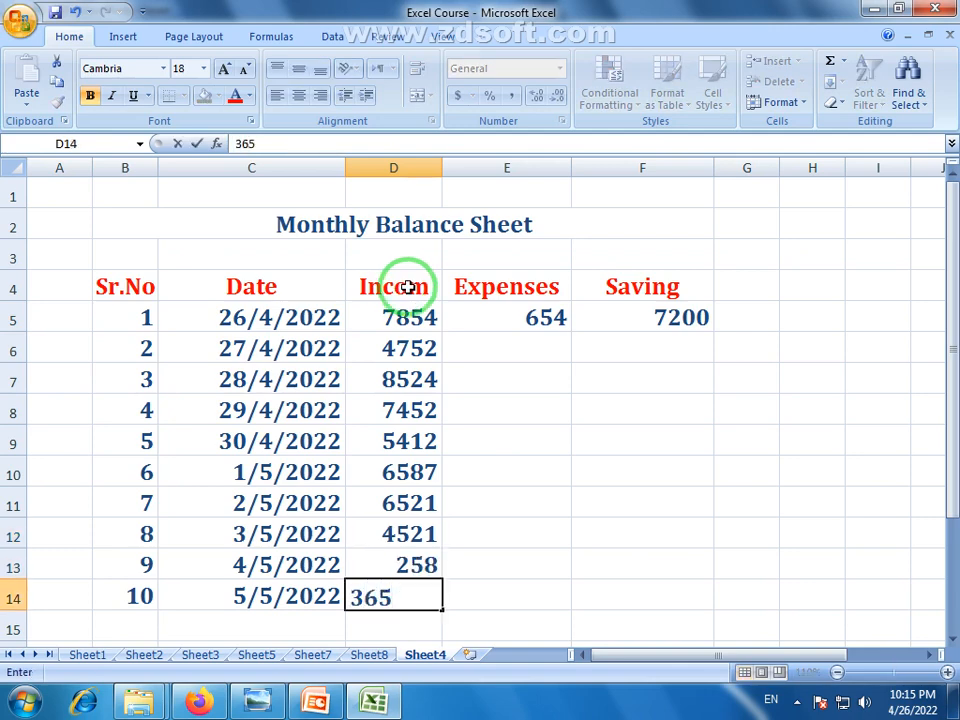
{"action": "type", "text": "4"}
{"action": "key", "text": "Return"}
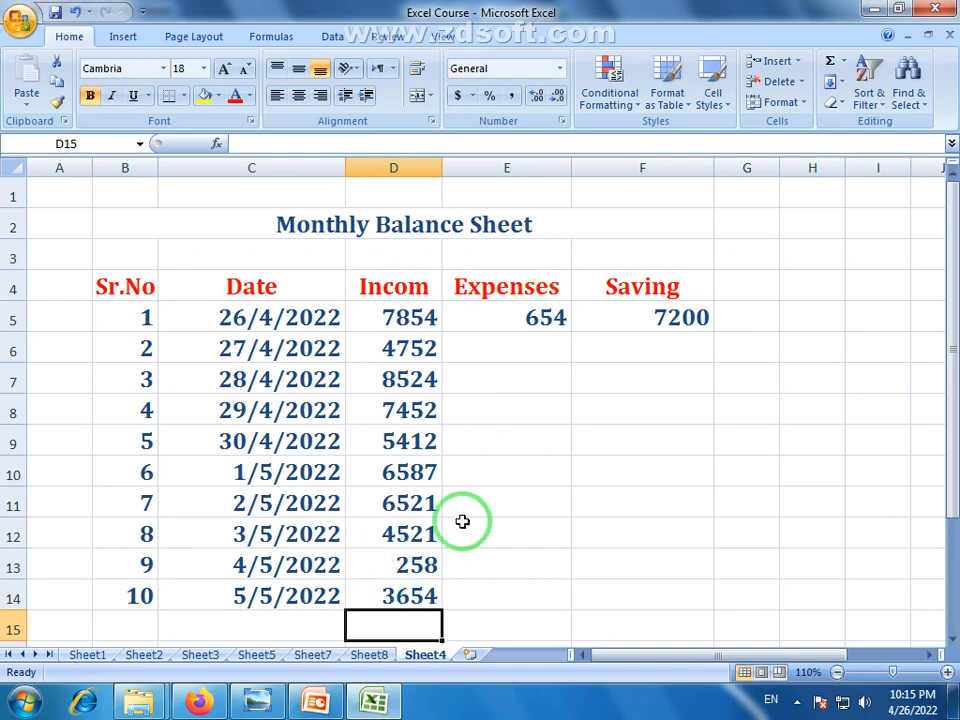
- Enter the expense amounts 852, 478, 524, 658 and 258 in E6 through E10
{"action": "left_click", "coordinate": [530, 343]}
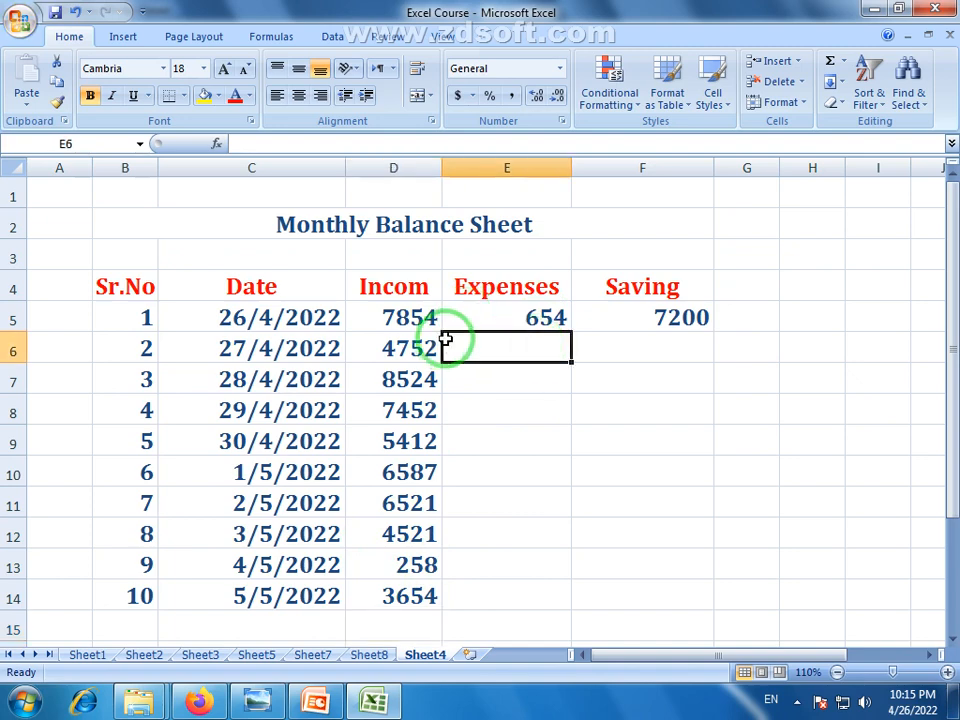
{"action": "type", "text": "8"}
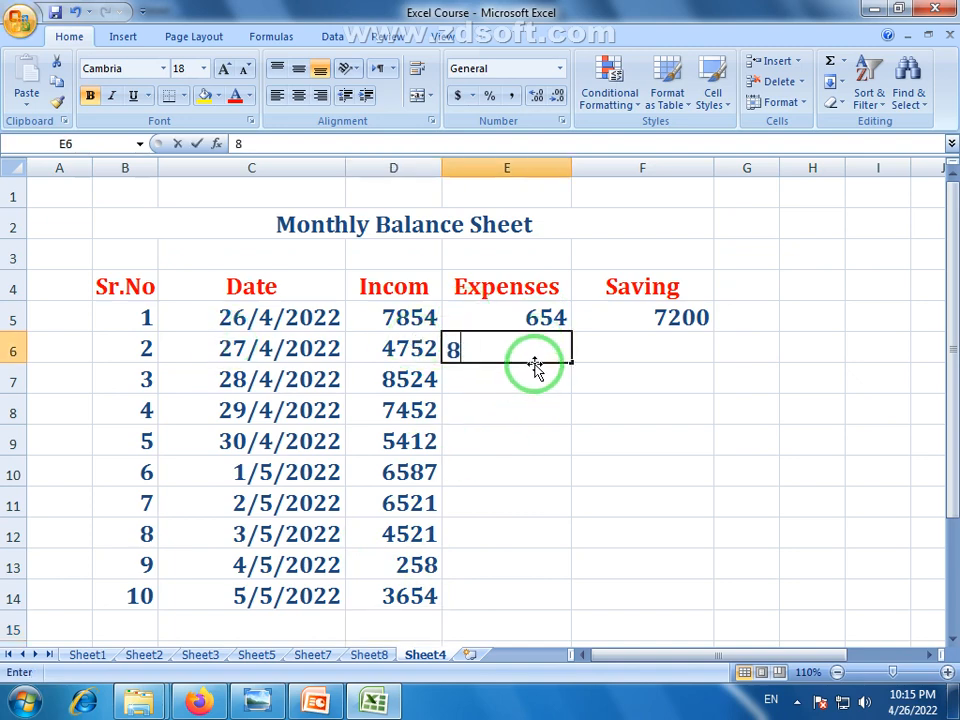
{"action": "type", "text": "52"}
{"action": "key", "text": "Return"}
{"action": "type", "text": "478"}
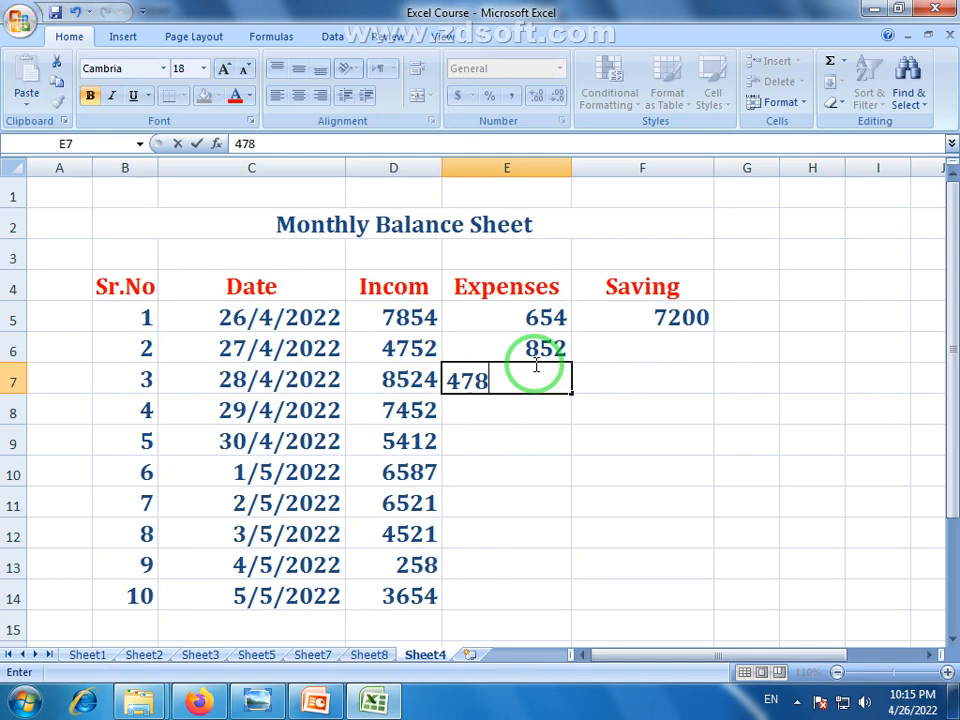
{"action": "key", "text": "Return"}
{"action": "type", "text": "524"}
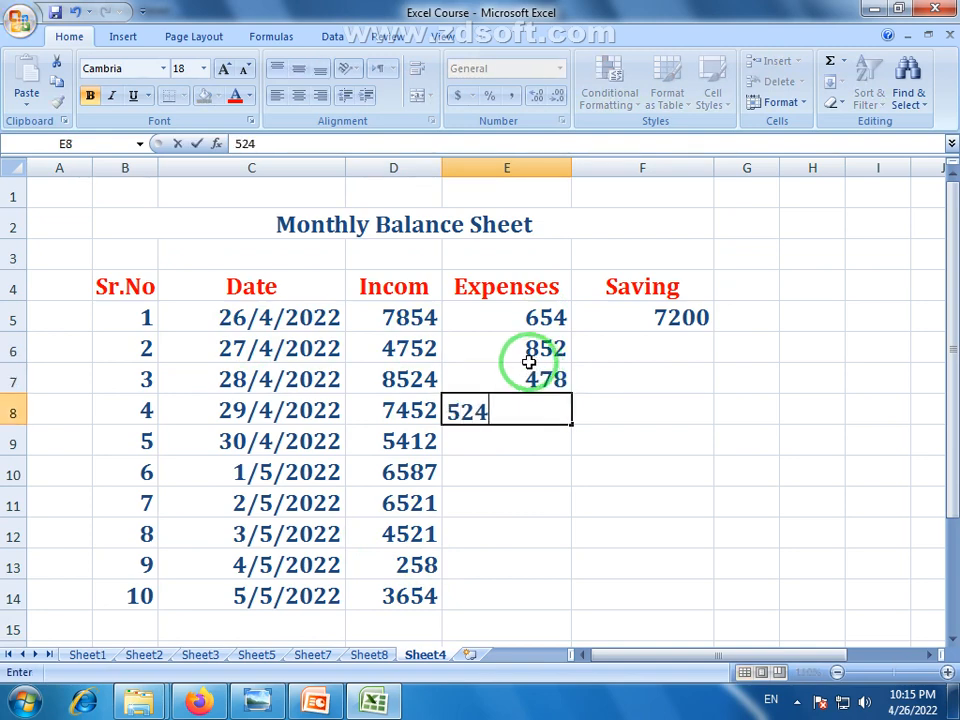
{"action": "key", "text": "Return"}
{"action": "type", "text": "658"}
{"action": "key", "text": "Return"}
{"action": "type", "text": "258"}
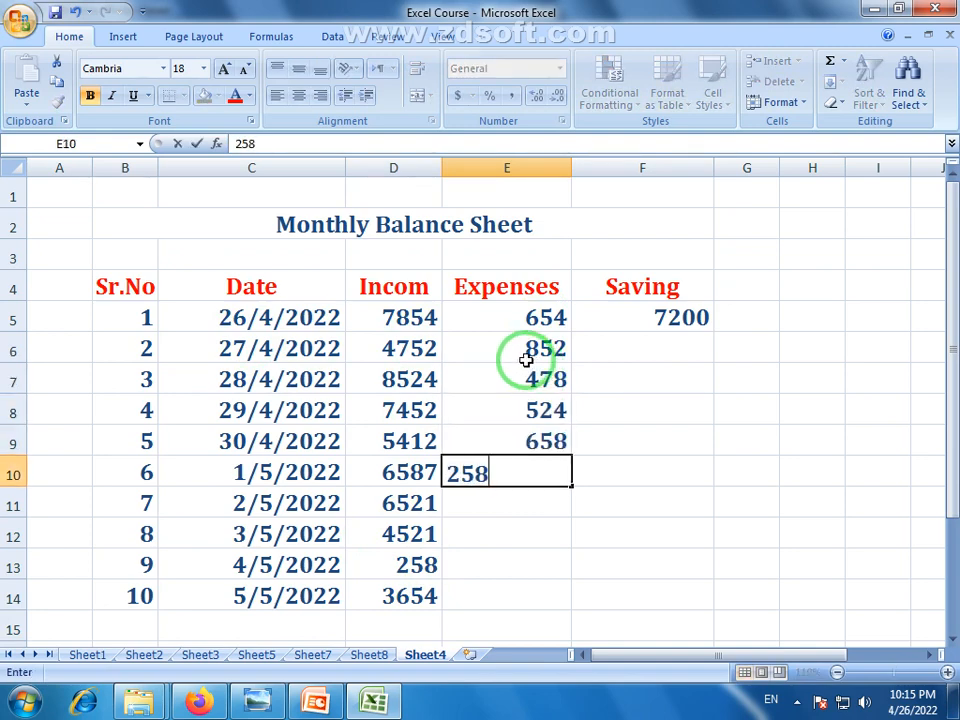
{"action": "key", "text": "Return"}
- Enter the expense amounts 951, 786, 587 and 658 in E11 through E14
{"action": "type", "text": "951"}
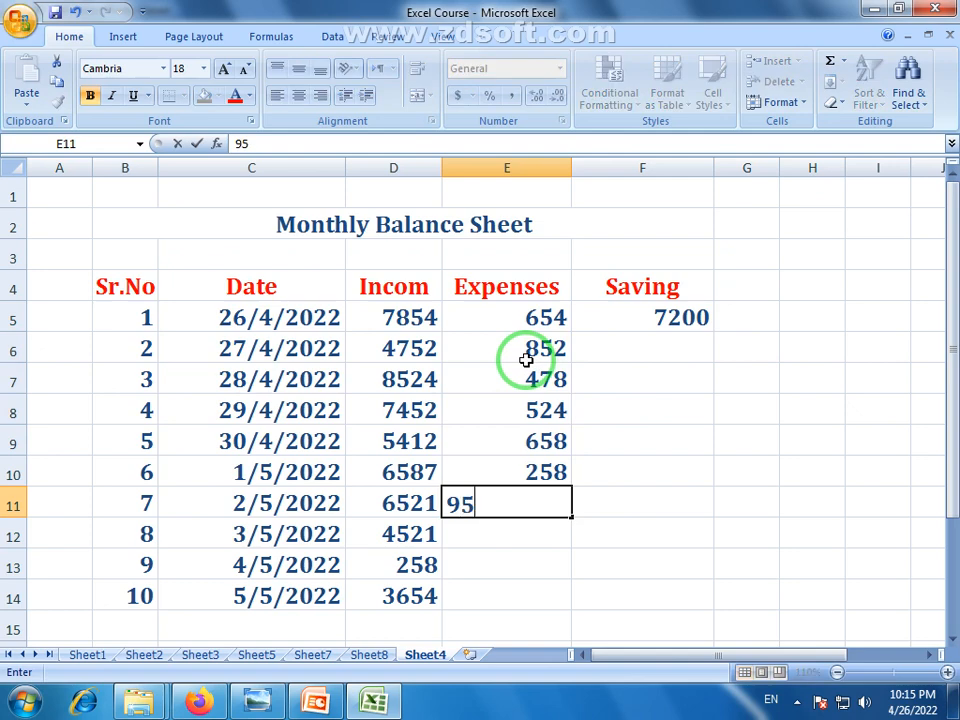
{"action": "key", "text": "Return"}
{"action": "type", "text": "786"}
{"action": "key", "text": "Return"}
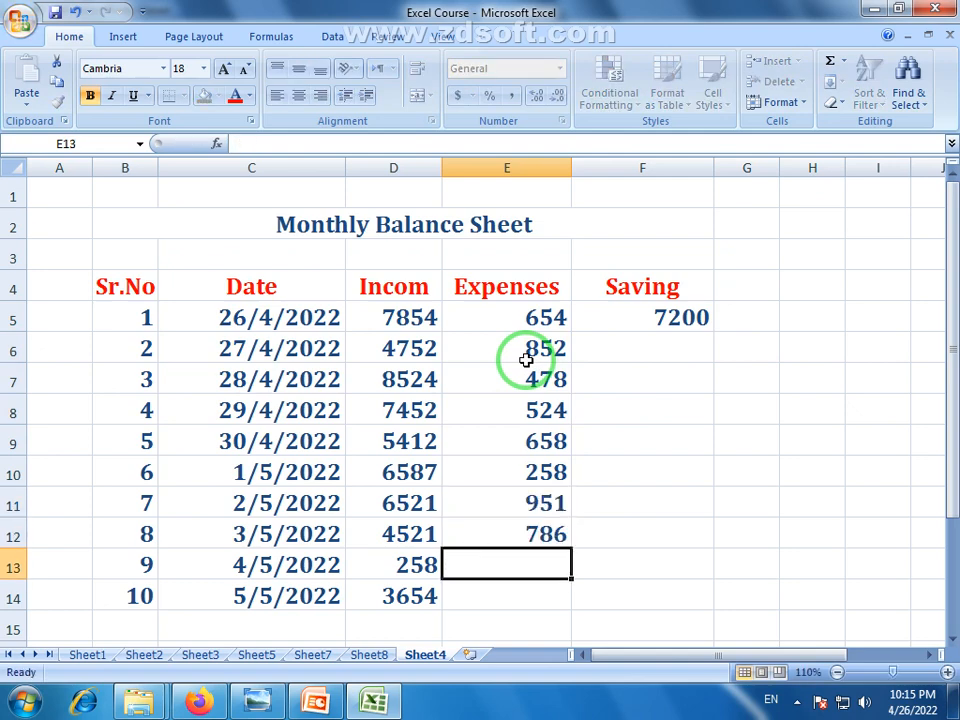
{"action": "type", "text": "587"}
{"action": "key", "text": "Return"}
{"action": "type", "text": "658"}
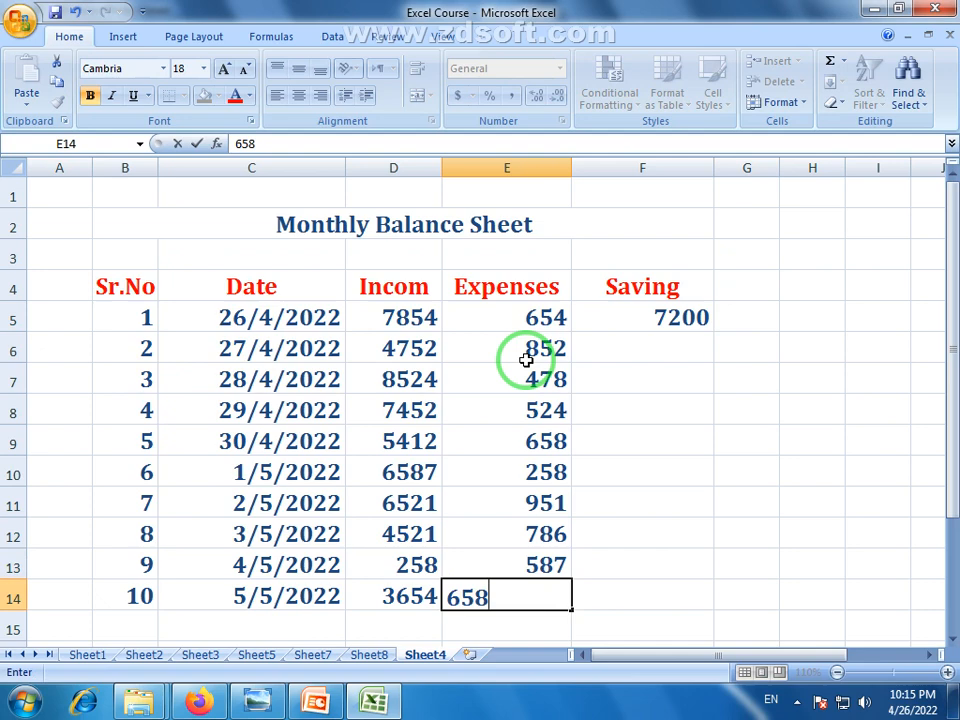
{"action": "key", "text": "Return"}
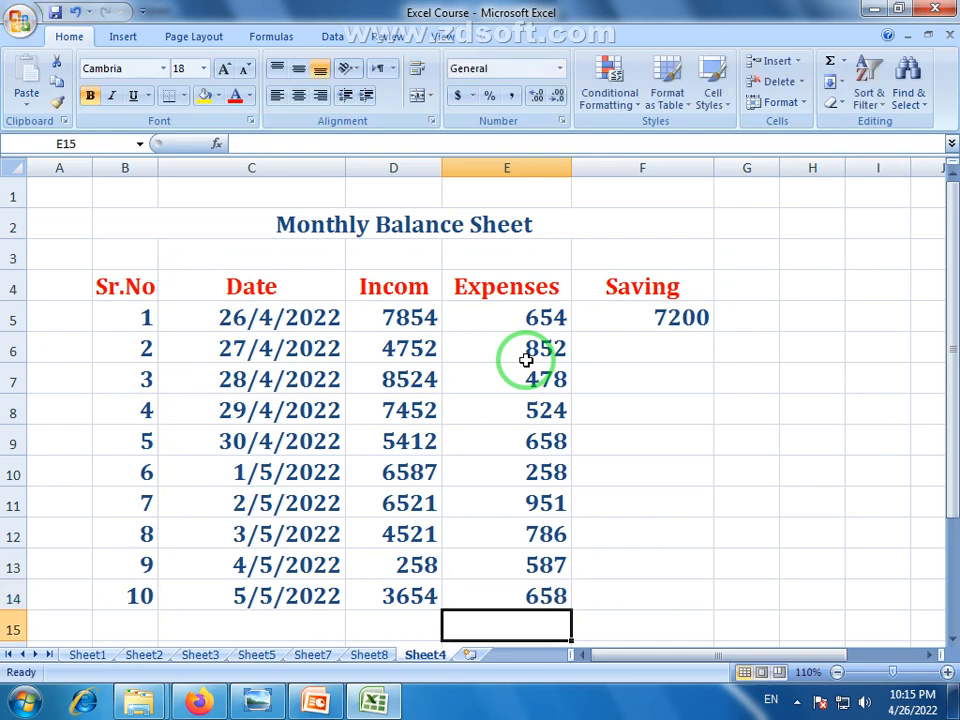
- Fill the saving formula from F5 down to F14 and check row 6 against its income and expense
{"action": "left_click", "coordinate": [666, 320]}
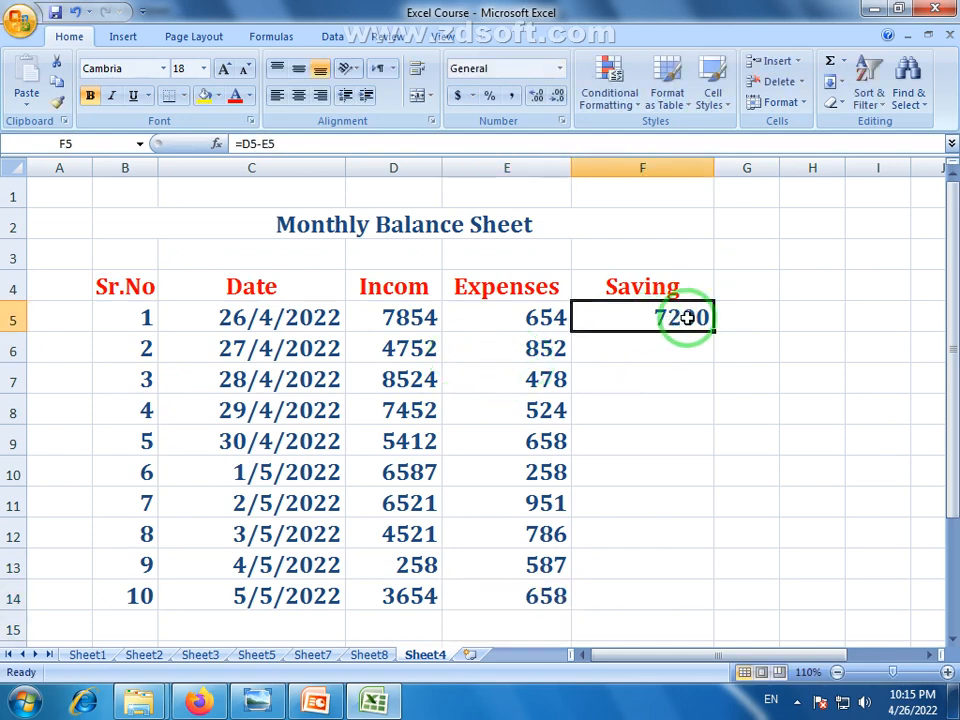
{"action": "left_click", "coordinate": [415, 317]}
{"action": "left_click", "coordinate": [530, 317]}
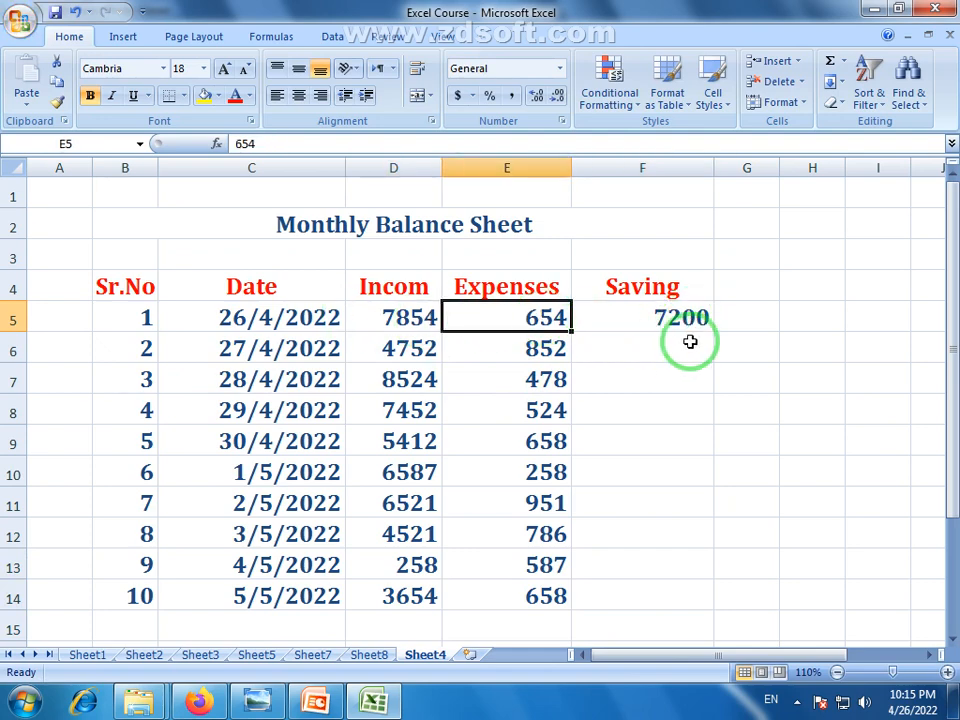
{"action": "left_click", "coordinate": [686, 318]}
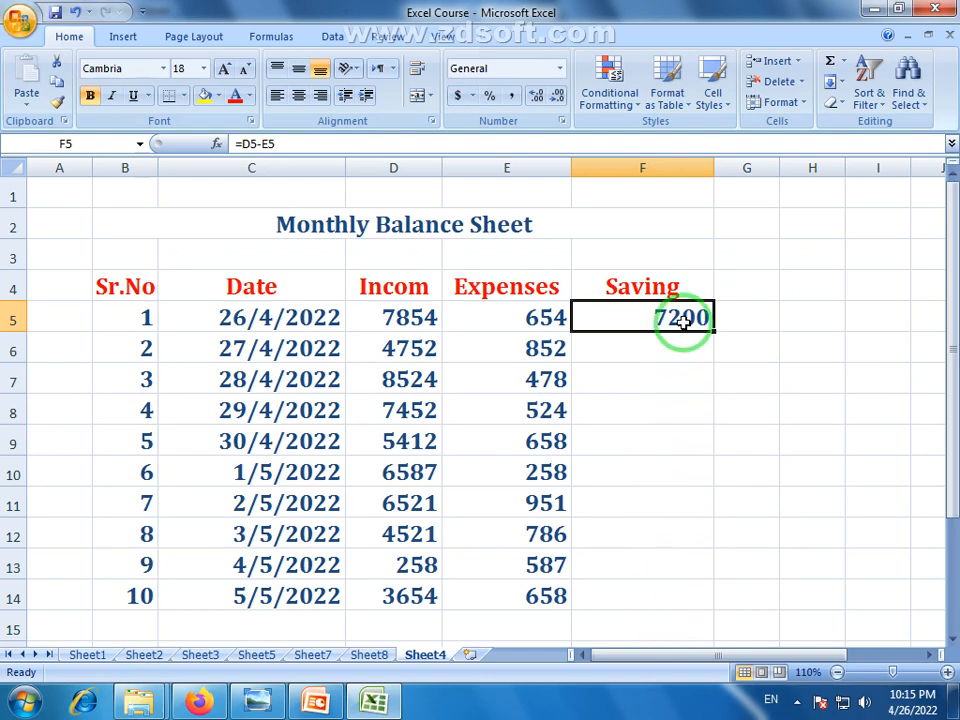
{"action": "left_click_drag", "start_coordinate": [712, 331], "coordinate": [705, 606]}
{"action": "left_click", "coordinate": [693, 357]}
{"action": "left_click", "coordinate": [396, 343]}
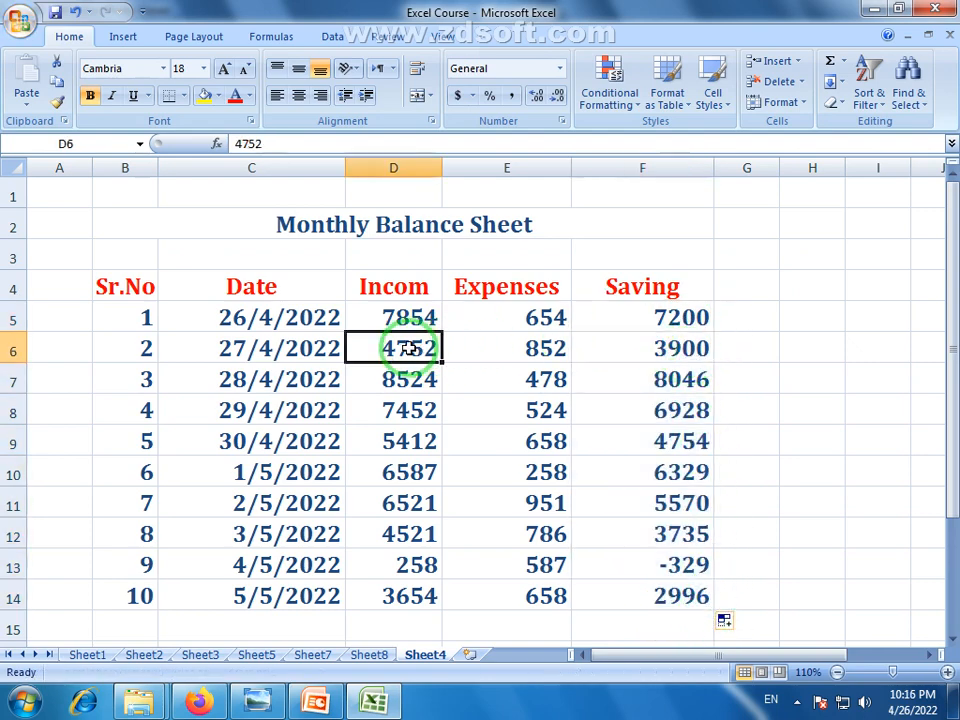
{"action": "left_click", "coordinate": [548, 347]}
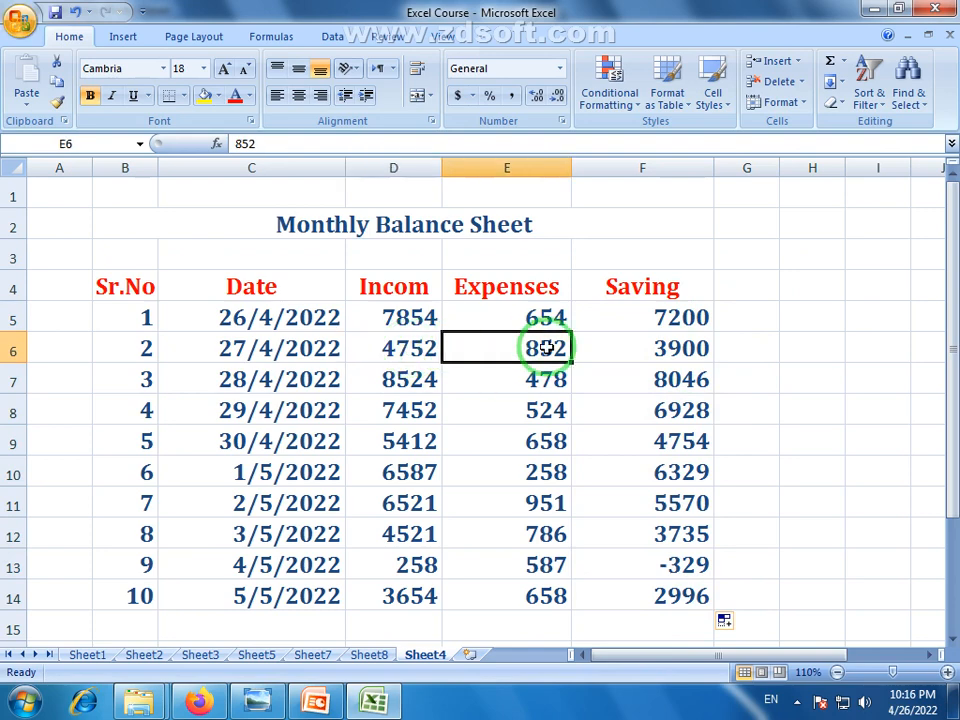
- Check the saving formulas in rows 6 and 13 against the income and expense amounts beside them
{"action": "left_click", "coordinate": [380, 345]}
{"action": "left_click", "coordinate": [555, 350]}
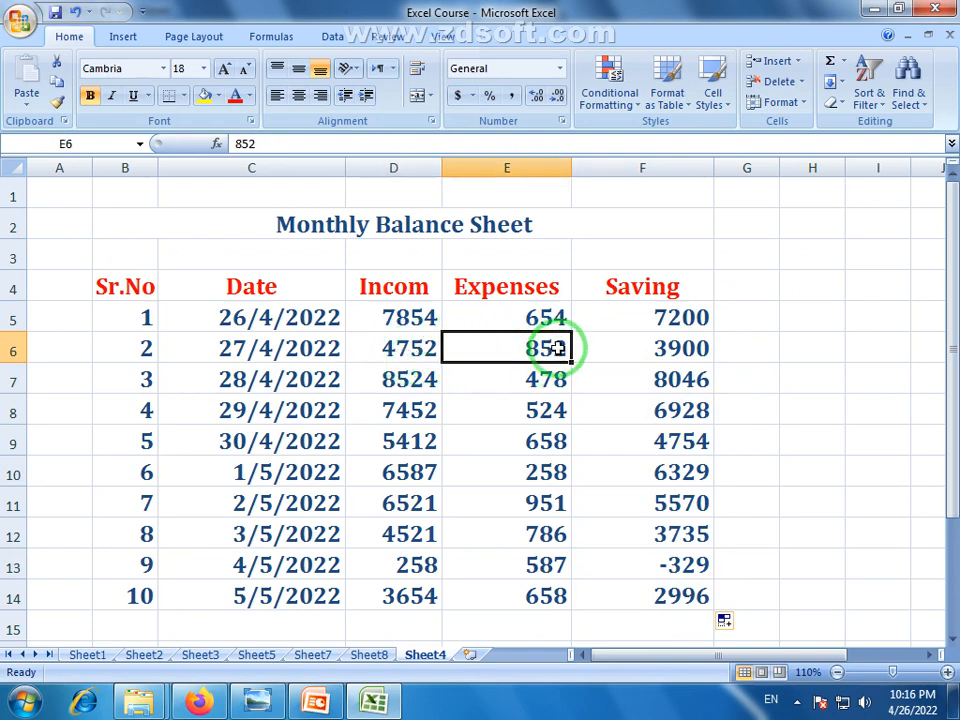
{"action": "left_click", "coordinate": [673, 347]}
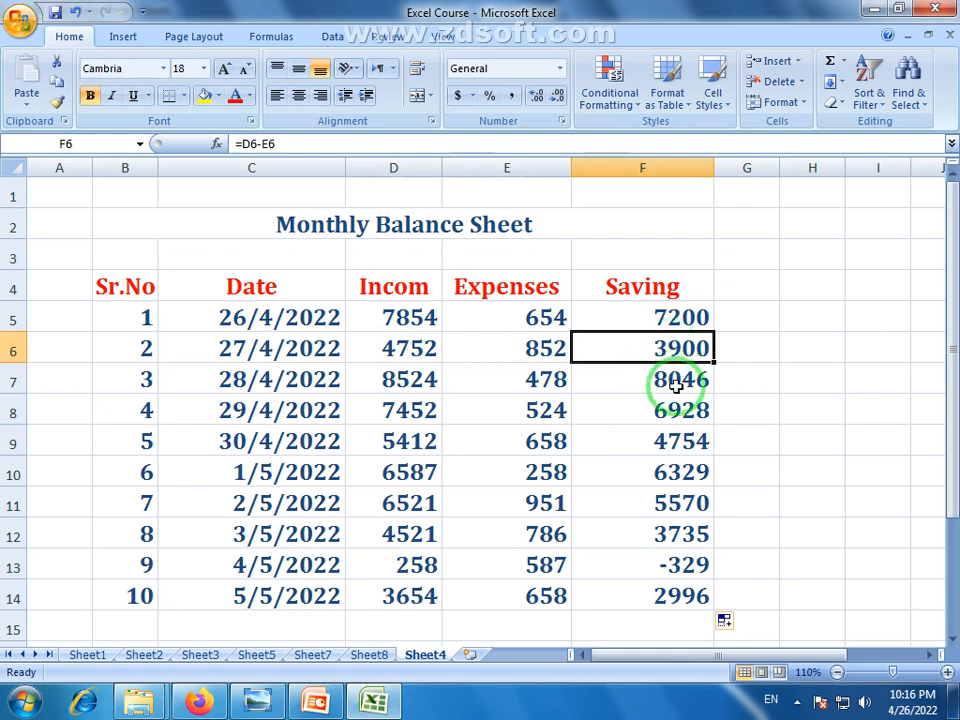
{"action": "left_click", "coordinate": [684, 568]}
{"action": "left_click", "coordinate": [405, 565]}
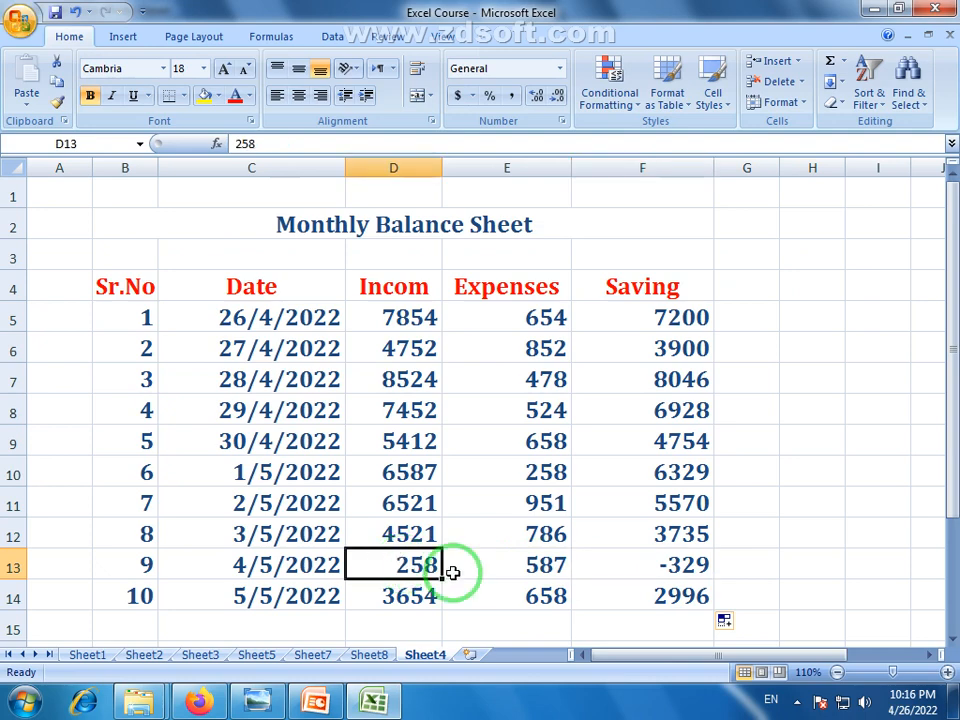
{"action": "left_click", "coordinate": [553, 565]}
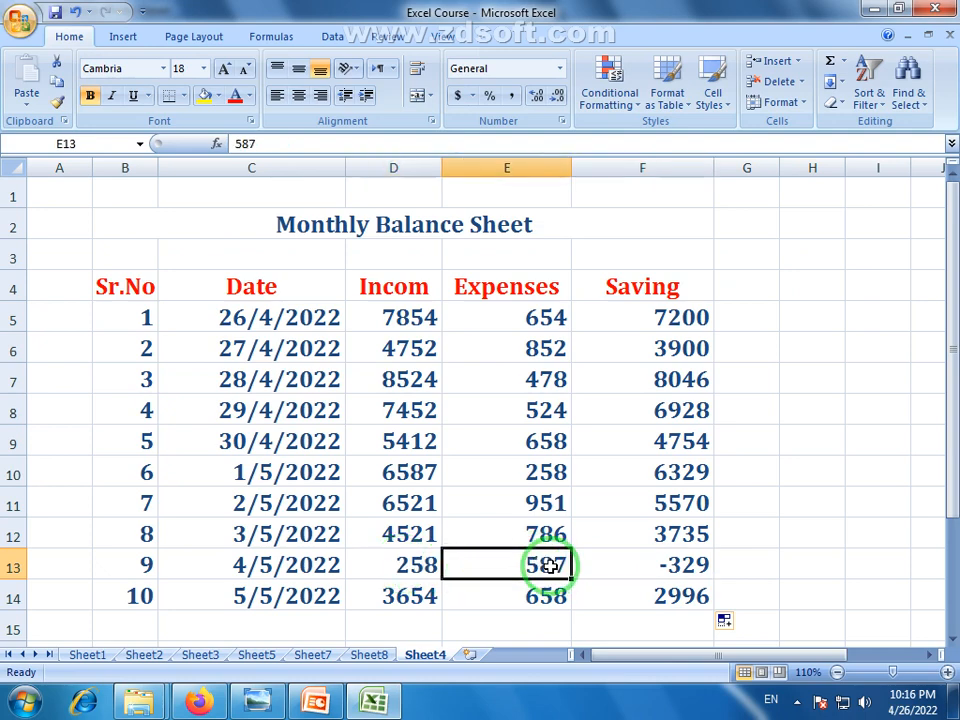
{"action": "left_click", "coordinate": [684, 568]}
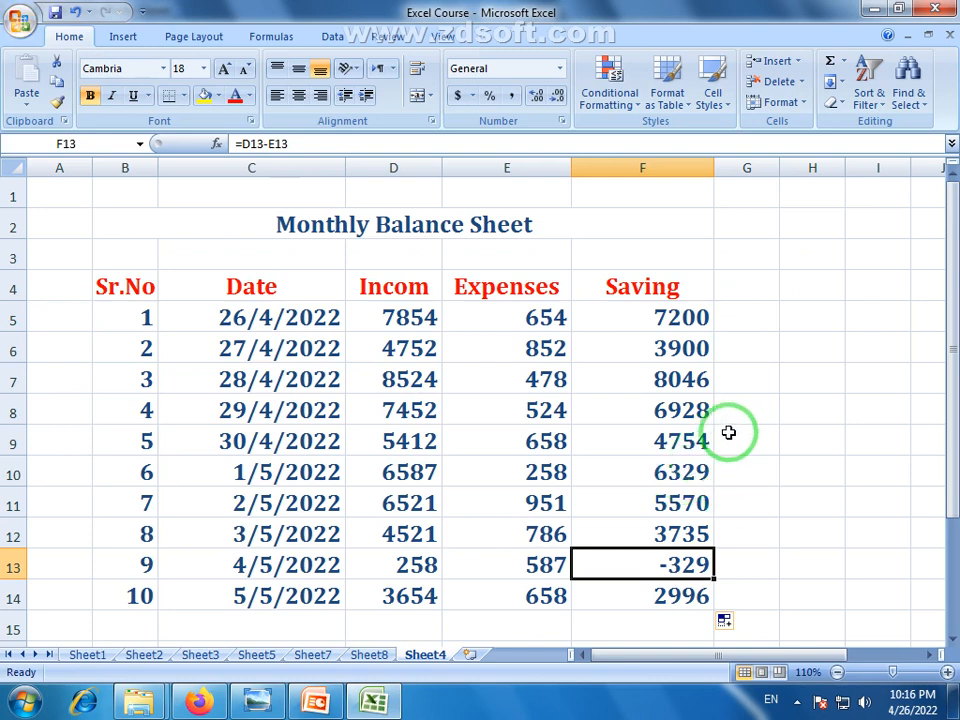
- Consult the sample balance sheet picture in Windows Photo Viewer for its totals and result section, and return to Excel
{"action": "left_click_drag", "start_coordinate": [953, 392], "coordinate": [946, 390]}
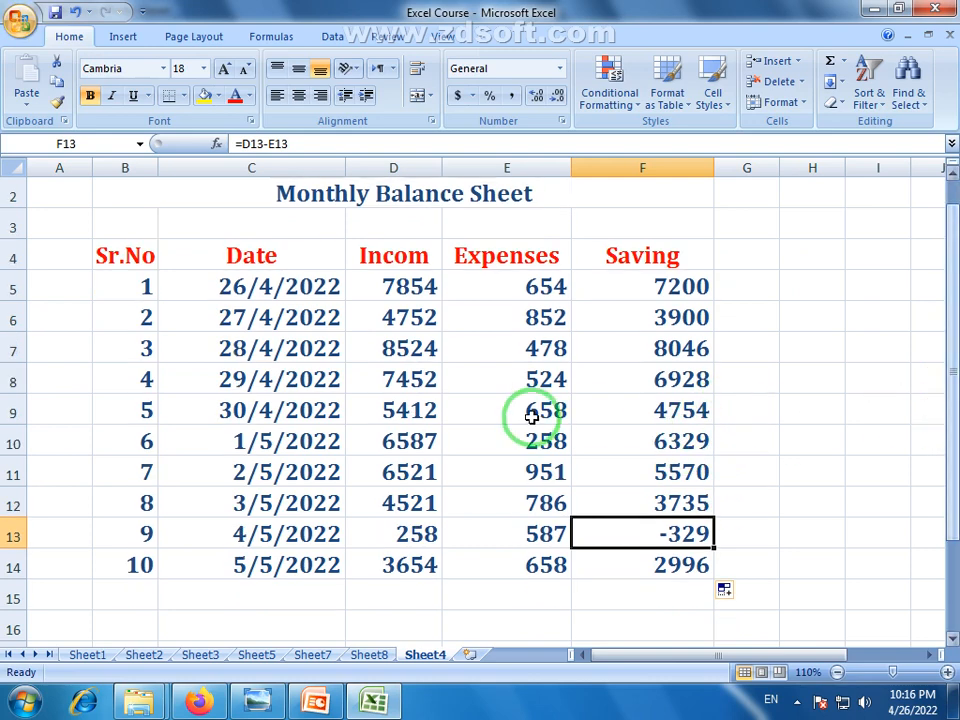
{"action": "left_click", "coordinate": [257, 699]}
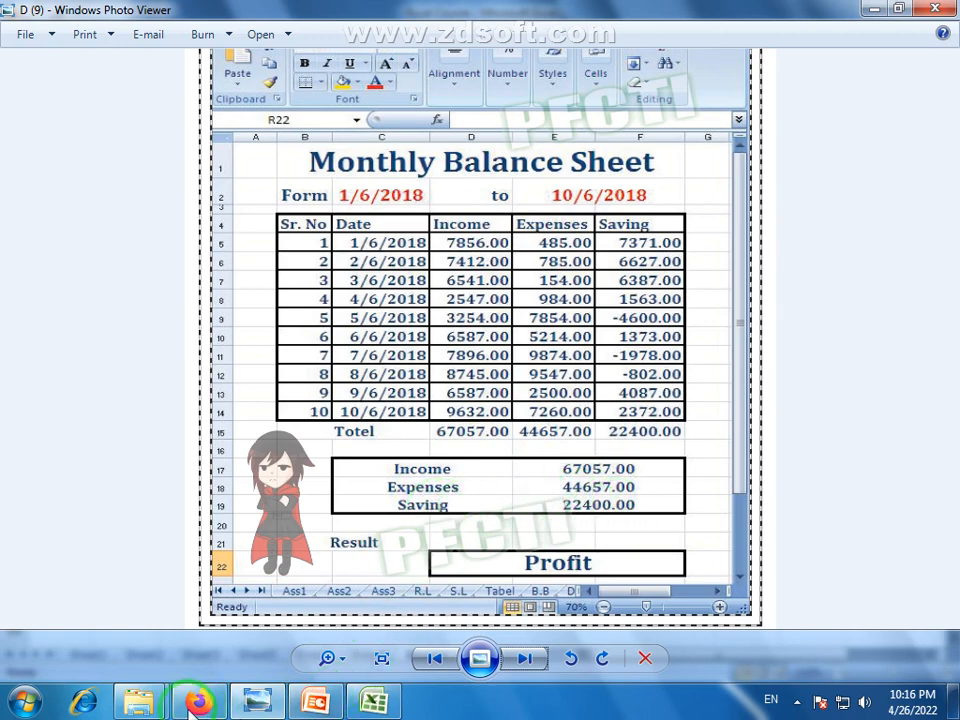
{"action": "left_click", "coordinate": [378, 700]}
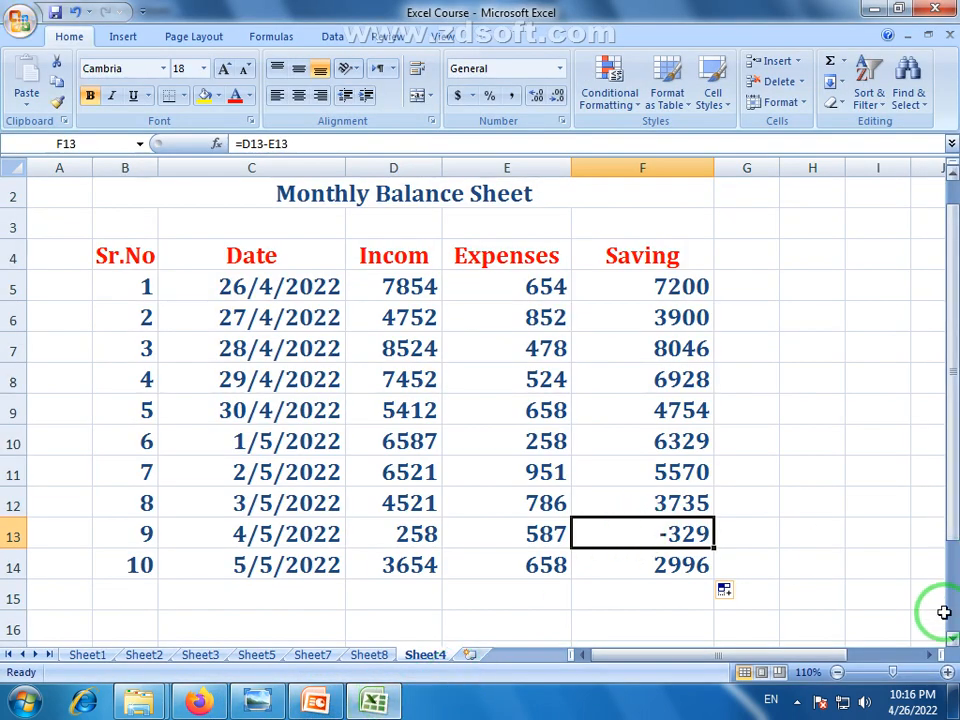
- Enlarge the merged title Monthly Balance Sheet in row 2 to font size 26
{"action": "left_click", "coordinate": [836, 672]}
{"action": "left_click", "coordinate": [360, 221]}
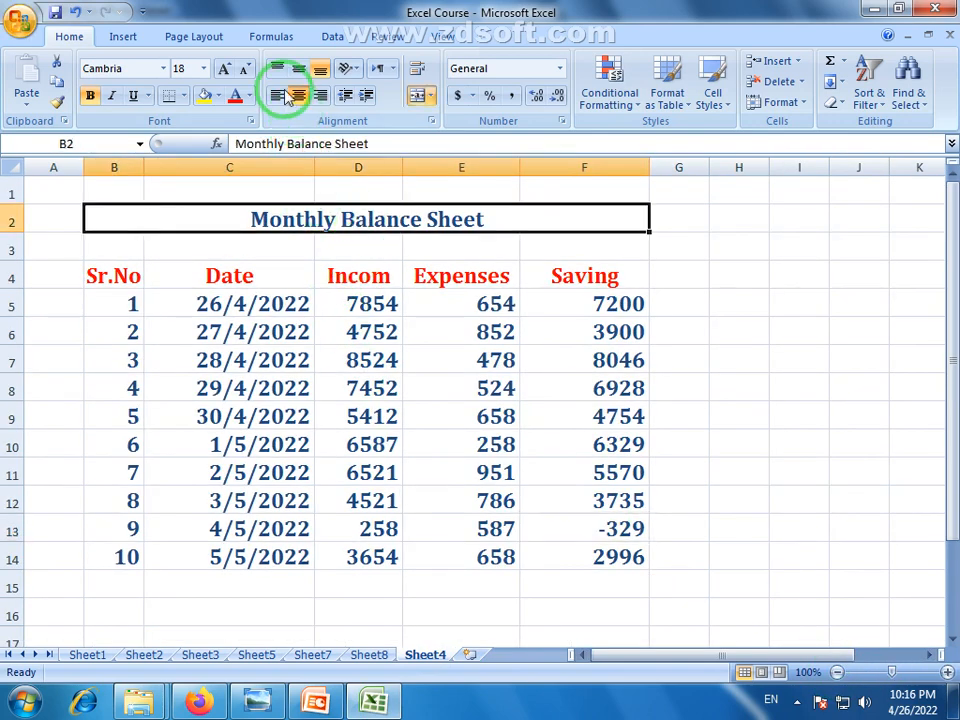
{"action": "left_click", "coordinate": [224, 70]}
{"action": "left_click", "coordinate": [224, 70]}
{"action": "left_click", "coordinate": [224, 70]}
{"action": "left_click", "coordinate": [224, 70]}
{"action": "left_click", "coordinate": [224, 70]}
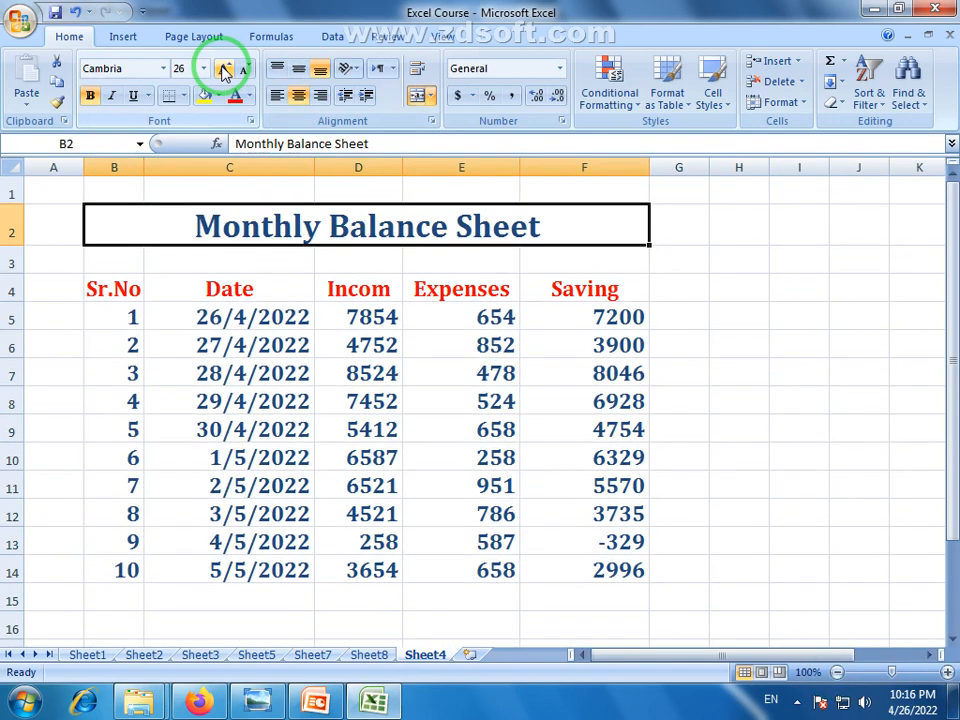
{"action": "left_click", "coordinate": [372, 540]}
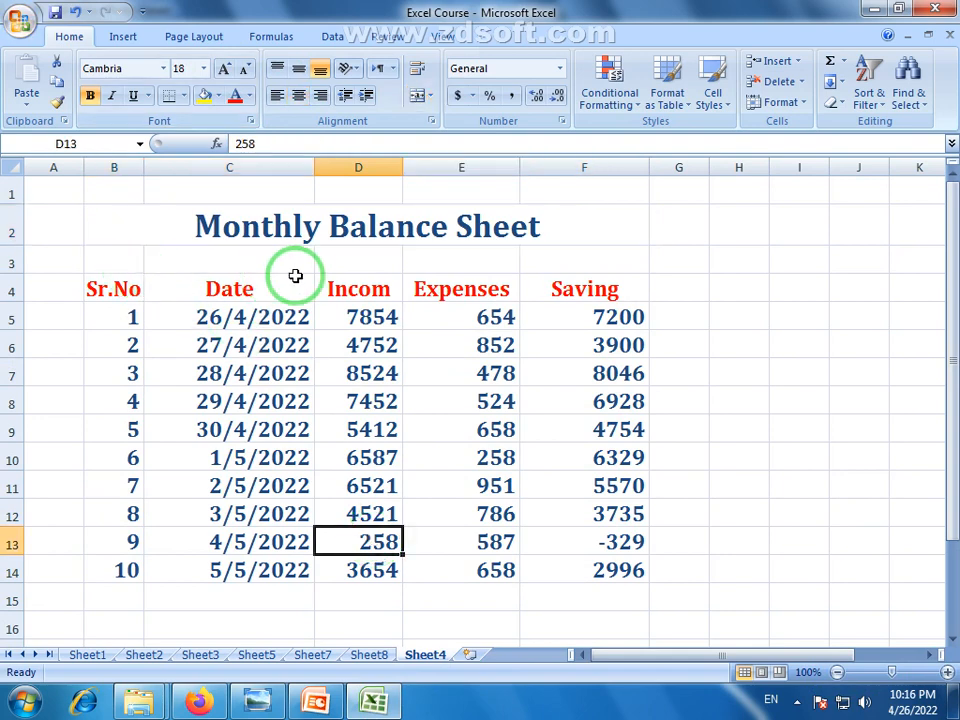
- Enter the summary labels Incom, Expenses and Saving in D16 through D18 and widen column D to fit them
{"action": "scroll", "coordinate": [943, 476], "scroll_direction": "down", "scroll_amount": 1}
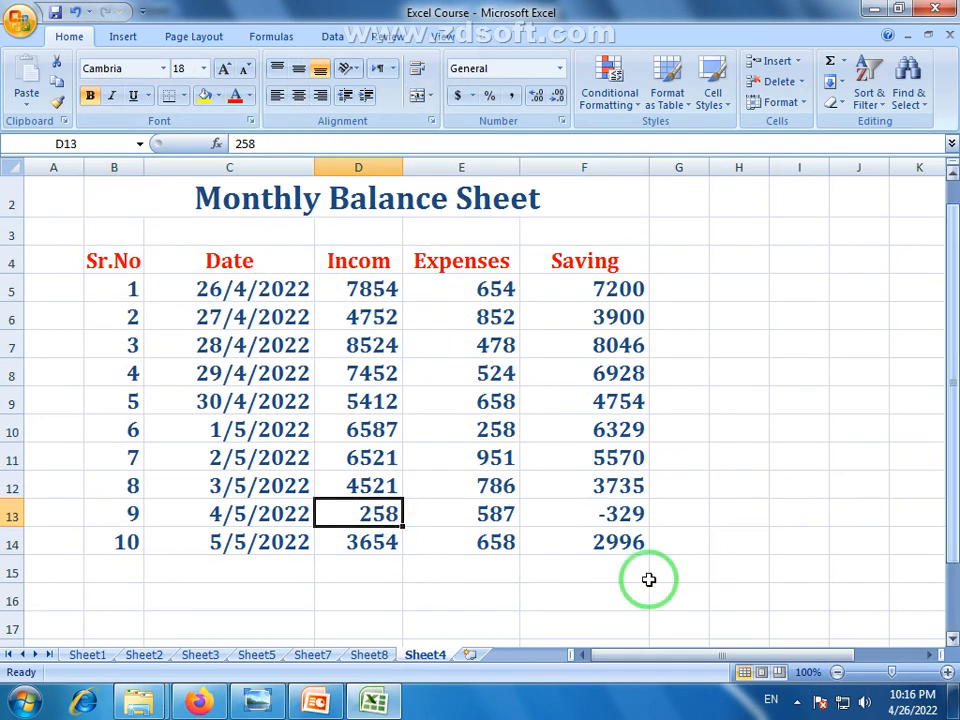
{"action": "left_click", "coordinate": [438, 605]}
{"action": "left_click", "coordinate": [363, 604]}
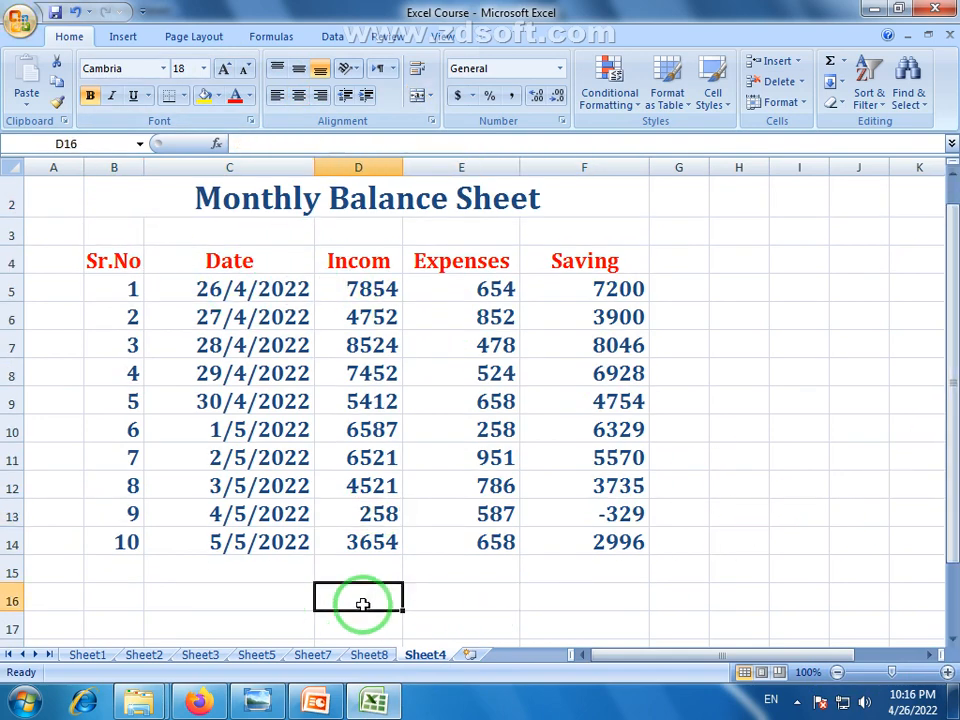
{"action": "type", "text": "Incom"}
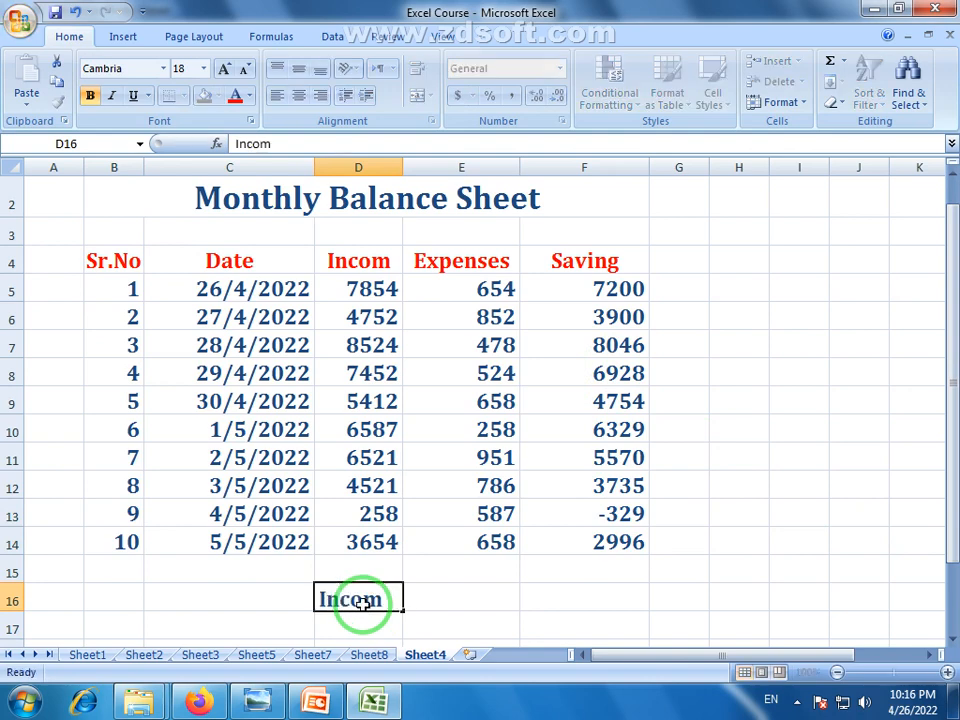
{"action": "key", "text": "Return"}
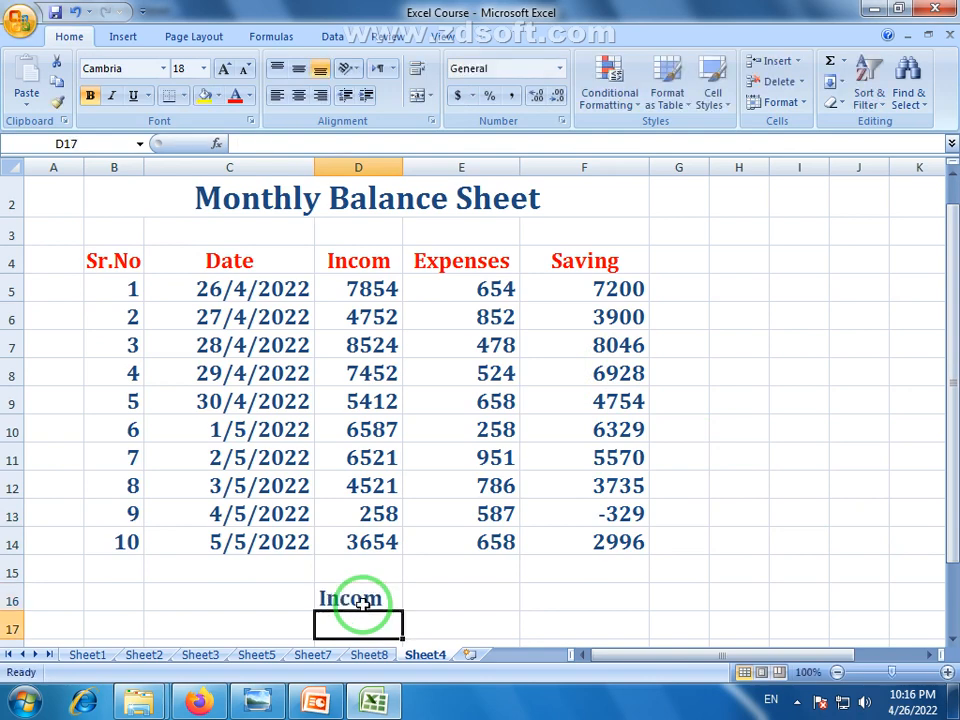
{"action": "type", "text": "Expenses"}
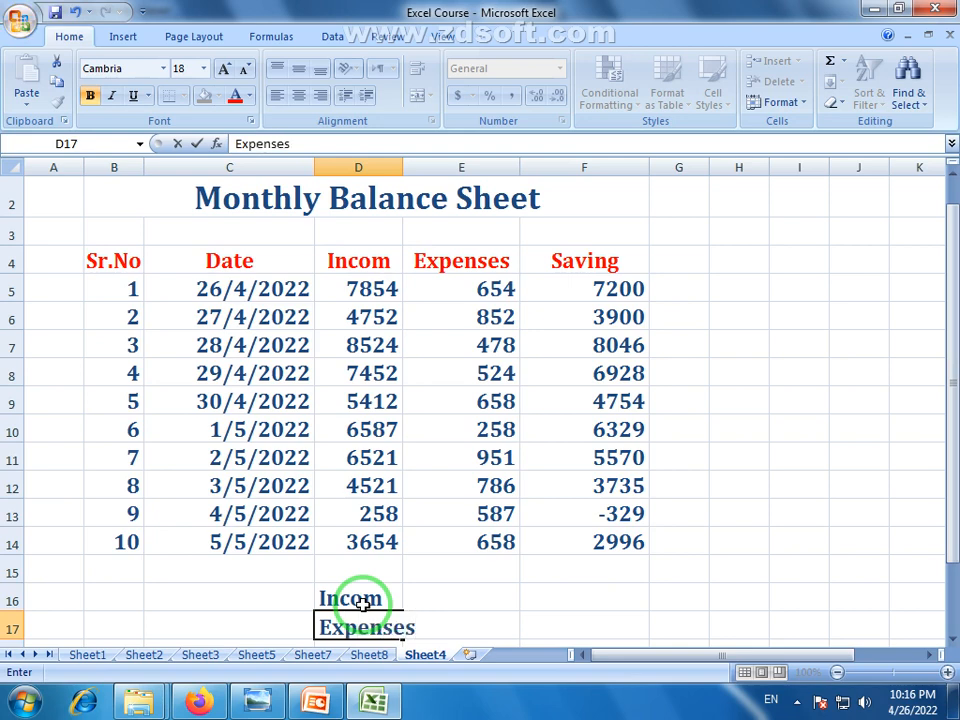
{"action": "key", "text": "Return"}
{"action": "type", "text": "Saving"}
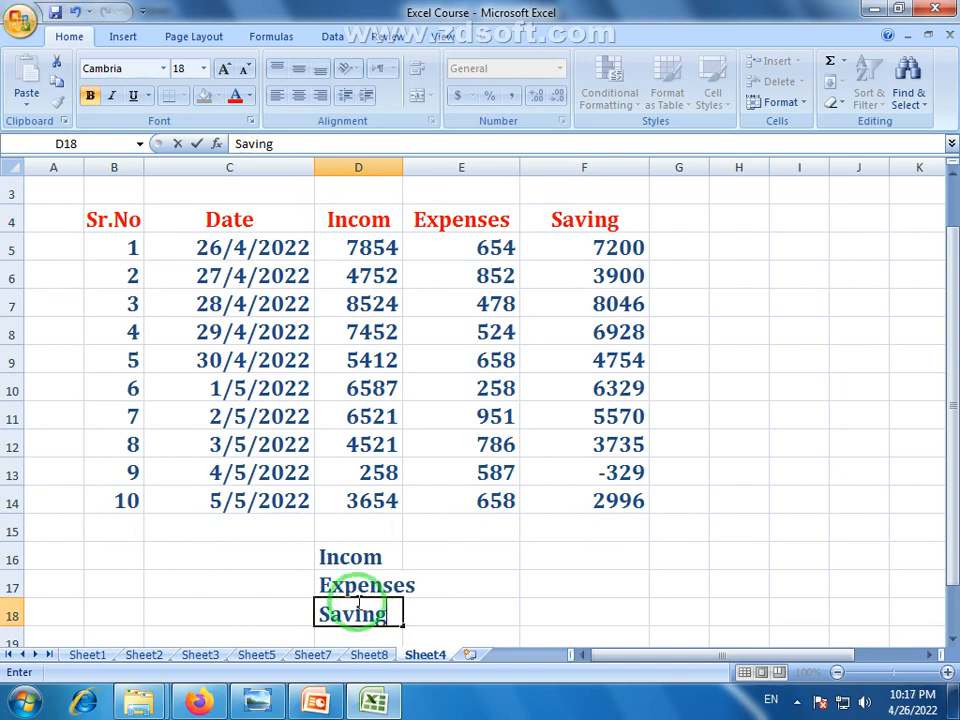
{"action": "left_click", "coordinate": [452, 583]}
{"action": "left_click", "coordinate": [458, 560]}
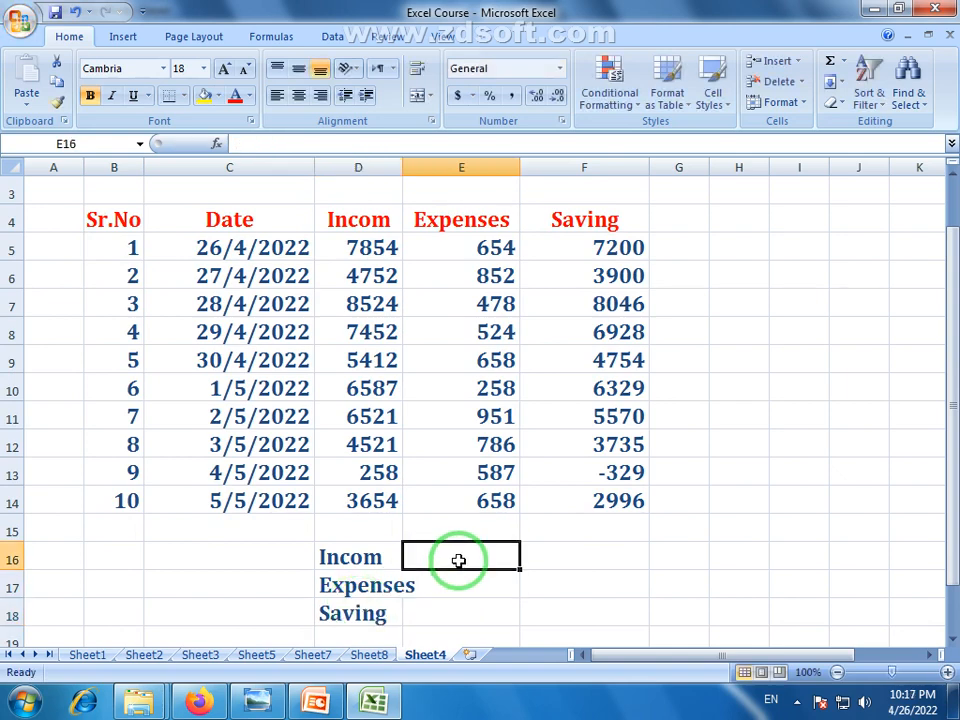
{"action": "left_click_drag", "start_coordinate": [403, 163], "coordinate": [416, 163]}
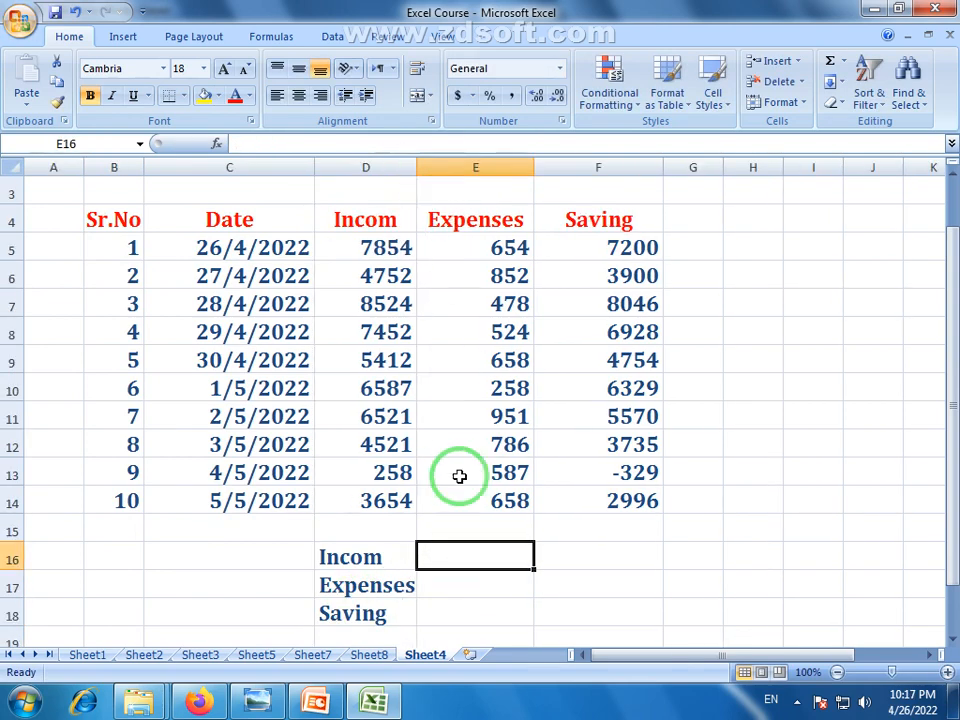
- Total the income amounts beside the Incom label in E16 with a SUM of D5:D14
{"action": "left_click", "coordinate": [395, 562]}
{"action": "left_click", "coordinate": [452, 563]}
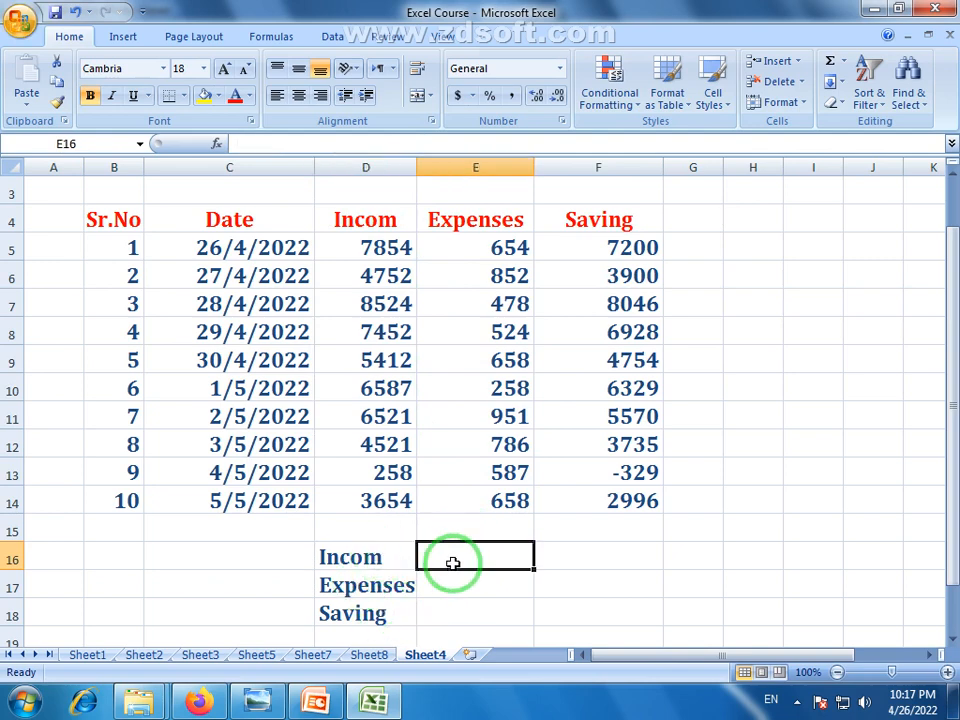
{"action": "left_click_drag", "start_coordinate": [398, 248], "coordinate": [398, 510]}
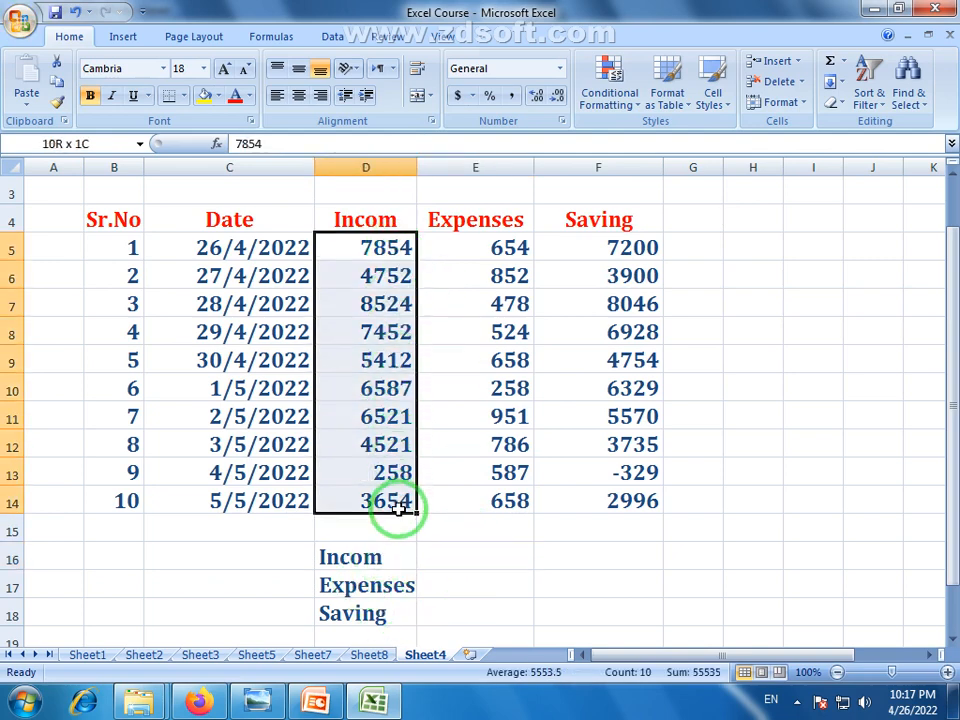
{"action": "left_click", "coordinate": [482, 561]}
{"action": "left_click_drag", "start_coordinate": [394, 251], "coordinate": [387, 500]}
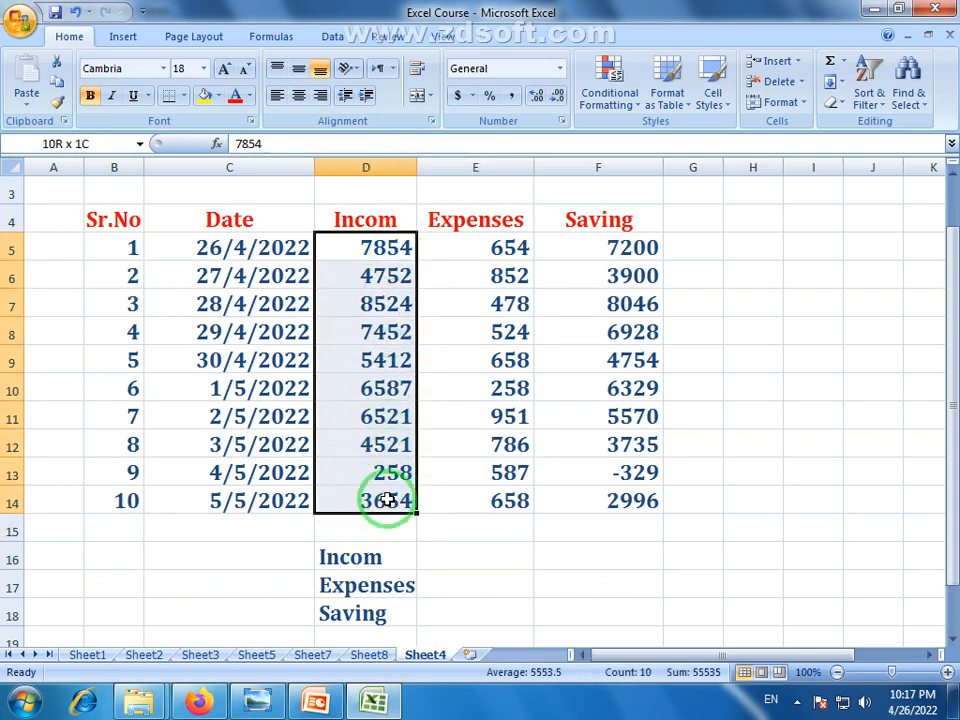
{"action": "left_click", "coordinate": [490, 556]}
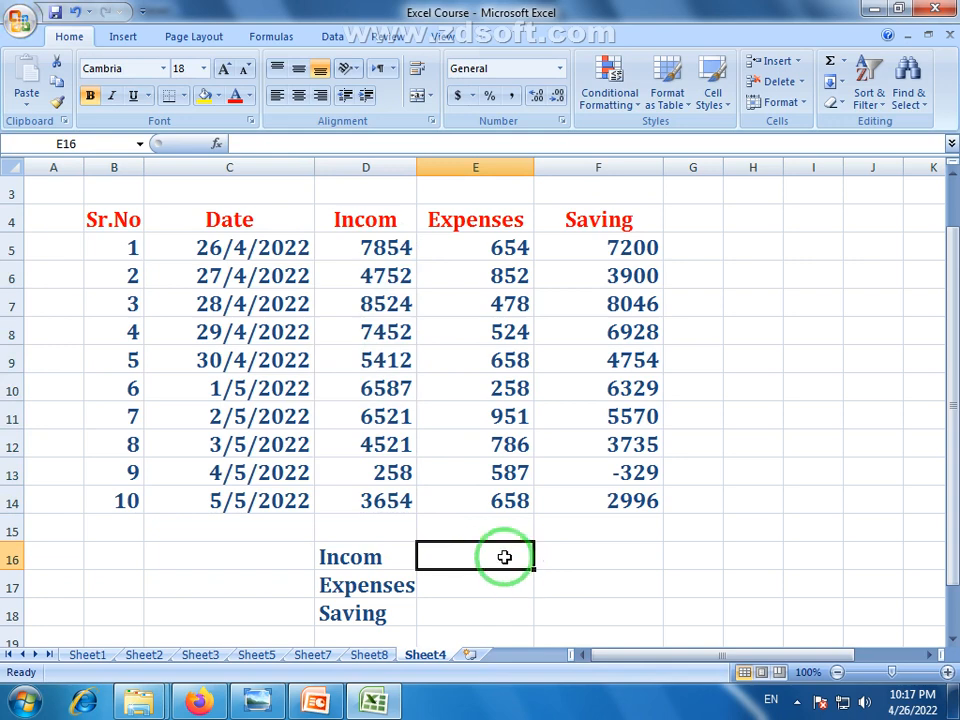
{"action": "type", "text": "="}
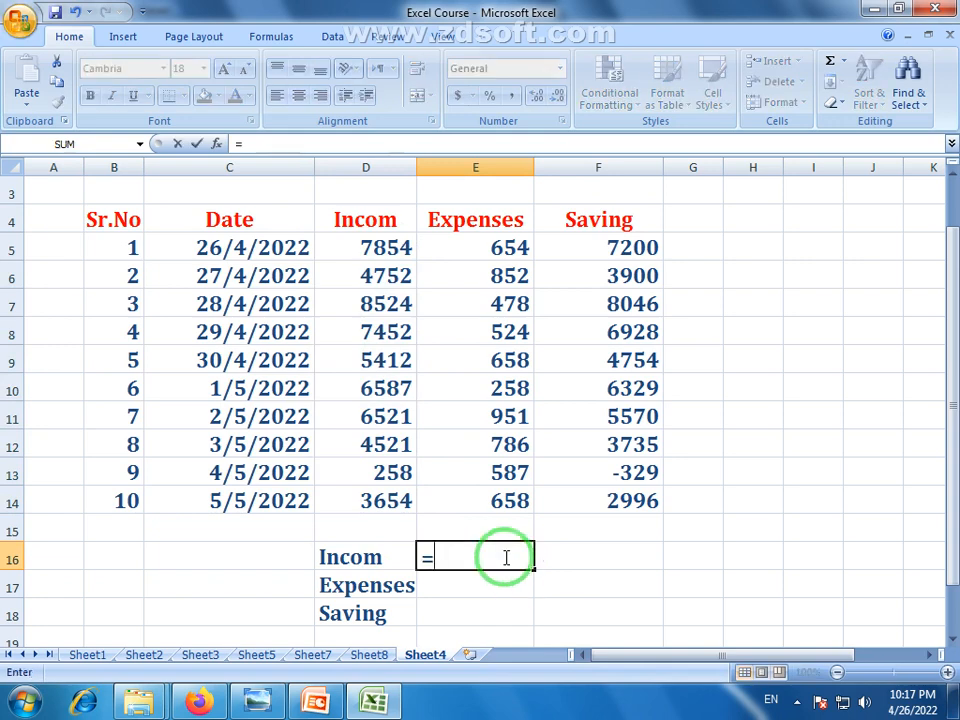
{"action": "type", "text": "sum"}
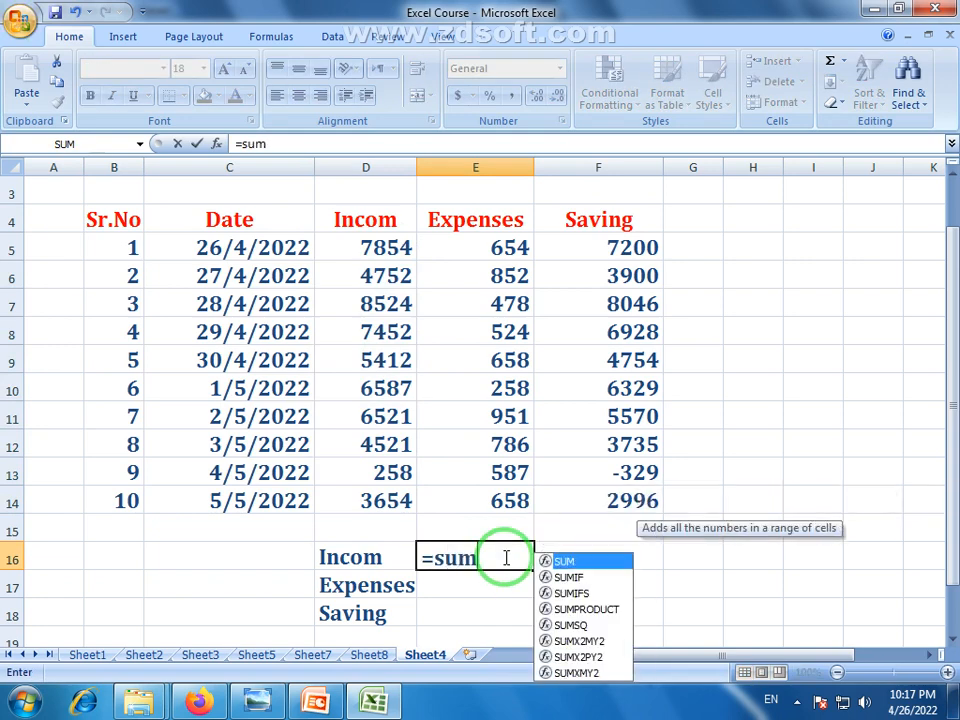
{"action": "type", "text": "("}
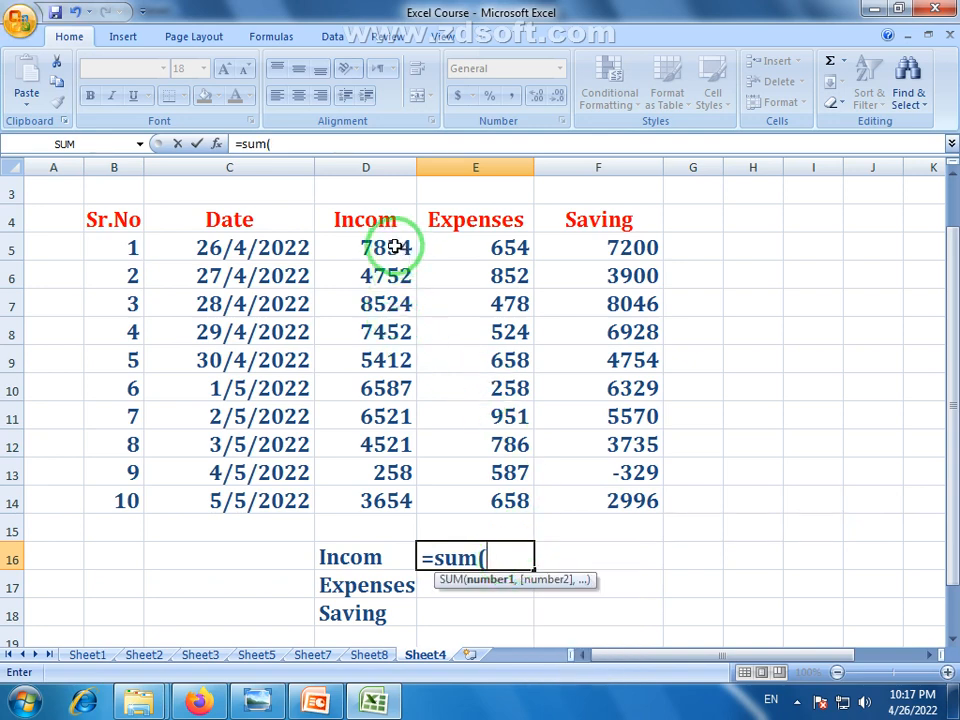
{"action": "left_click_drag", "start_coordinate": [395, 246], "coordinate": [390, 507]}
{"action": "key", "text": "Return"}
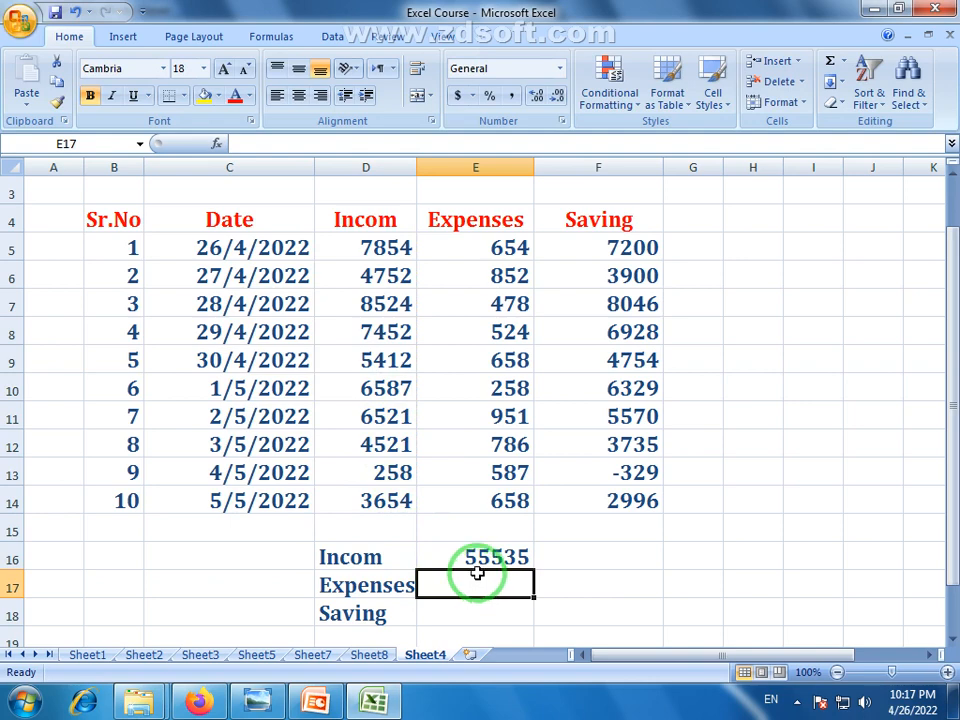
{"action": "left_click", "coordinate": [509, 556]}
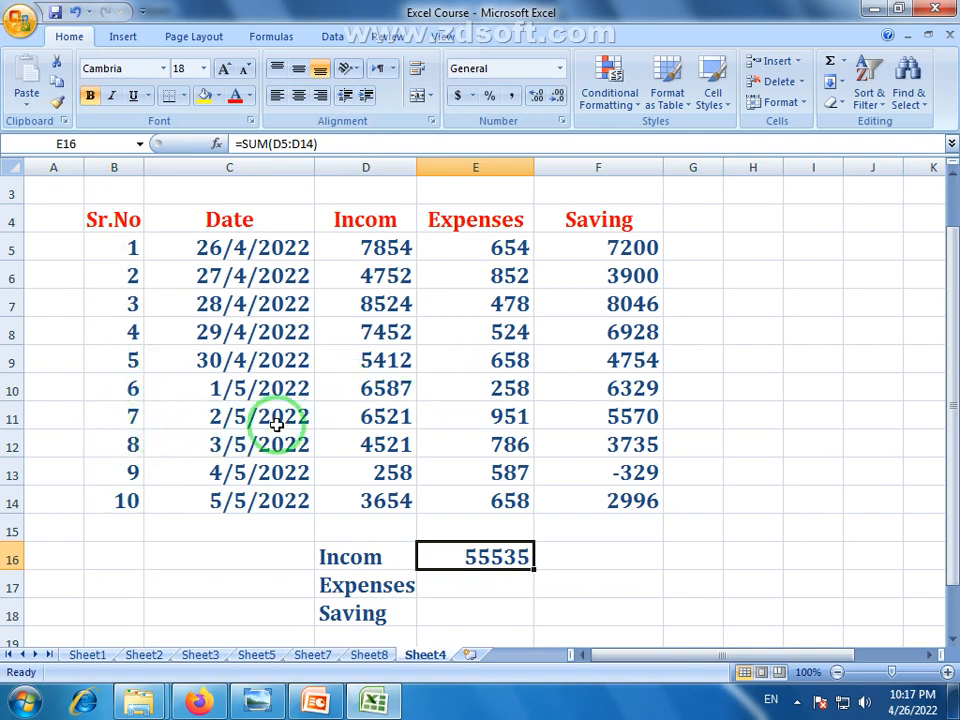
- Total the expense amounts beside the Expenses label in E17 with a SUM of E5:E14, and review both totals
{"action": "left_click", "coordinate": [489, 582]}
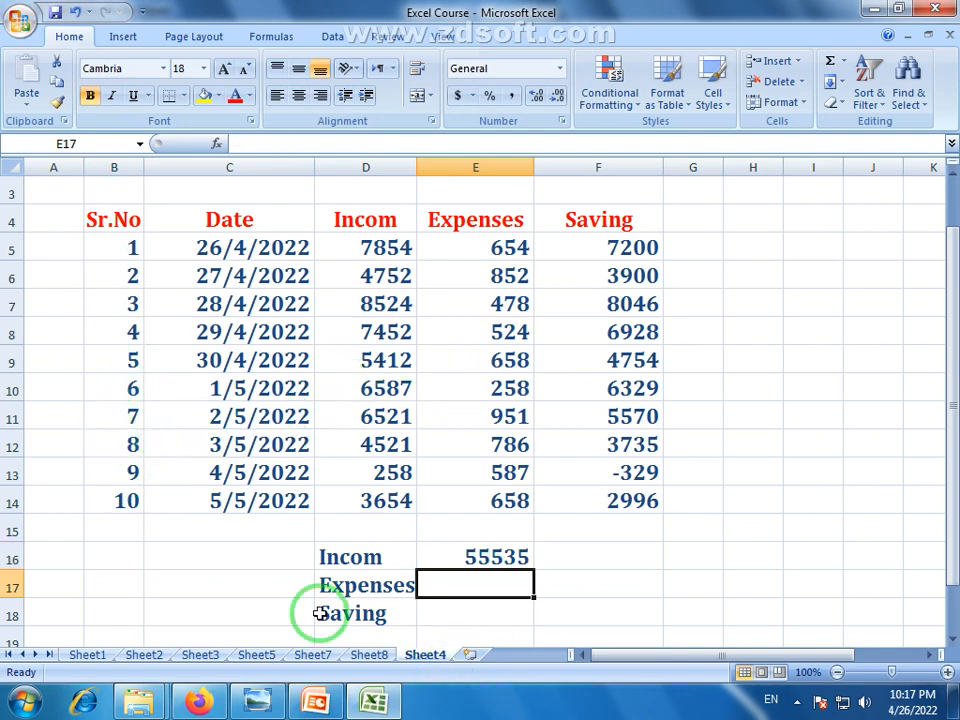
{"action": "left_click_drag", "start_coordinate": [497, 253], "coordinate": [496, 505]}
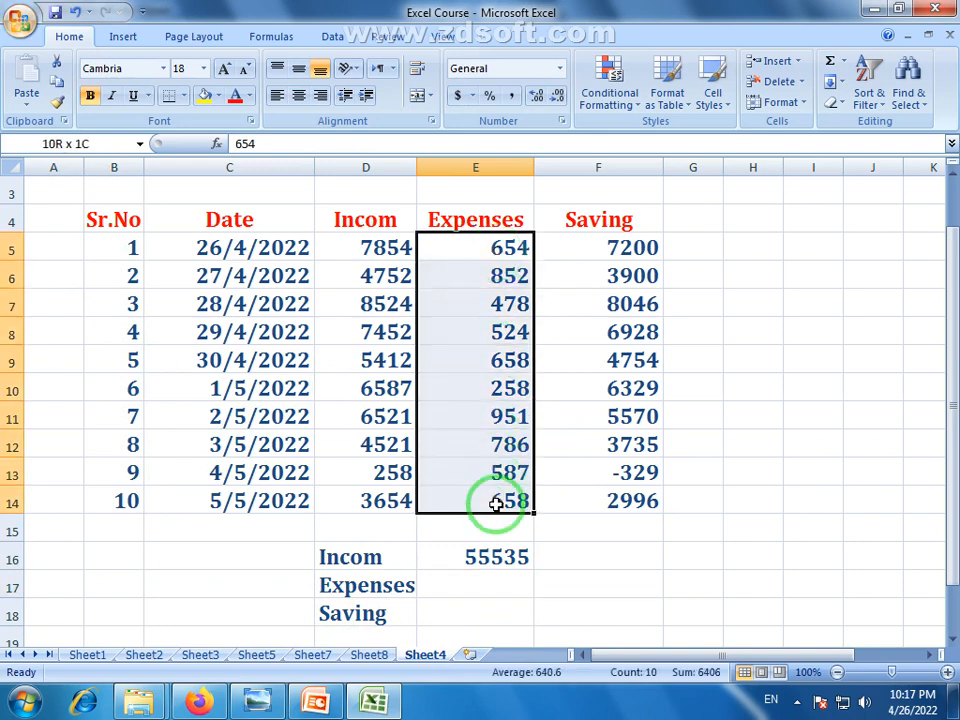
{"action": "left_click", "coordinate": [486, 583]}
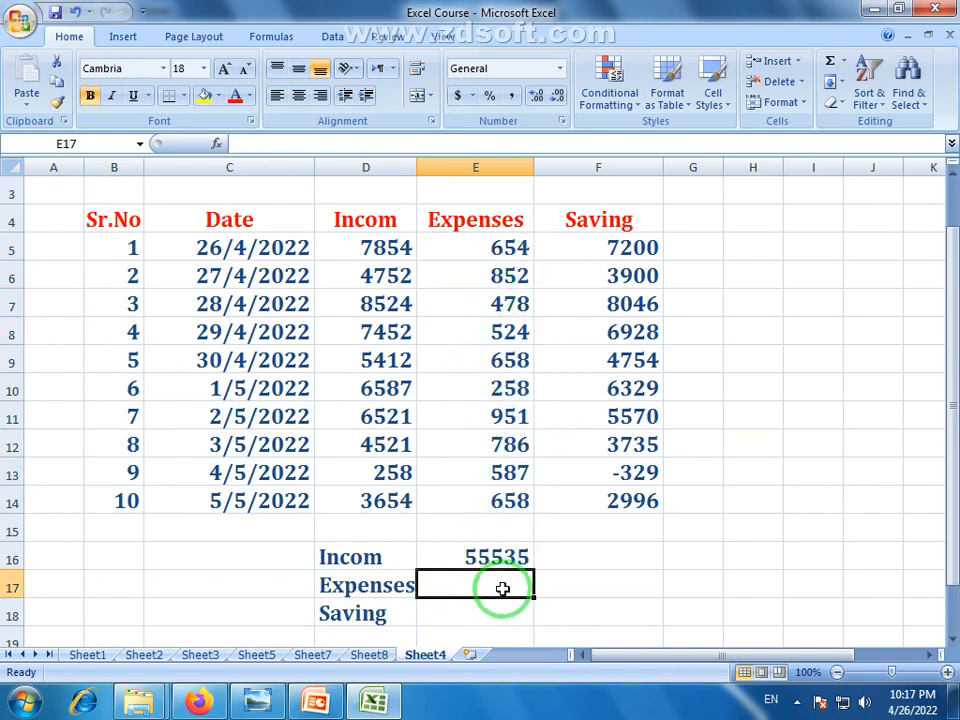
{"action": "type", "text": "=s"}
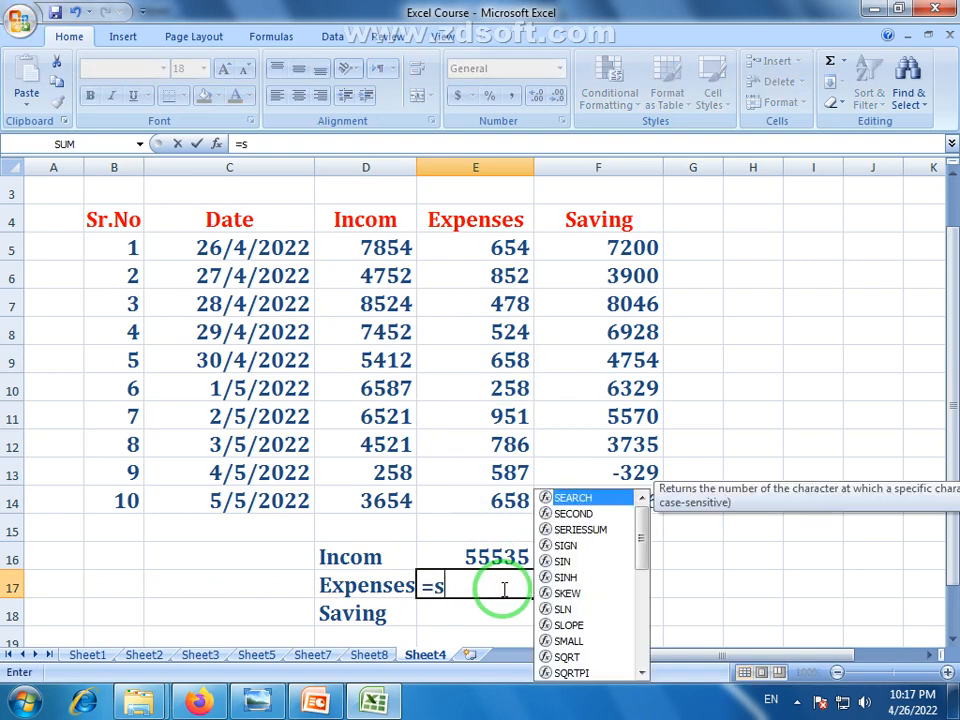
{"action": "type", "text": "um("}
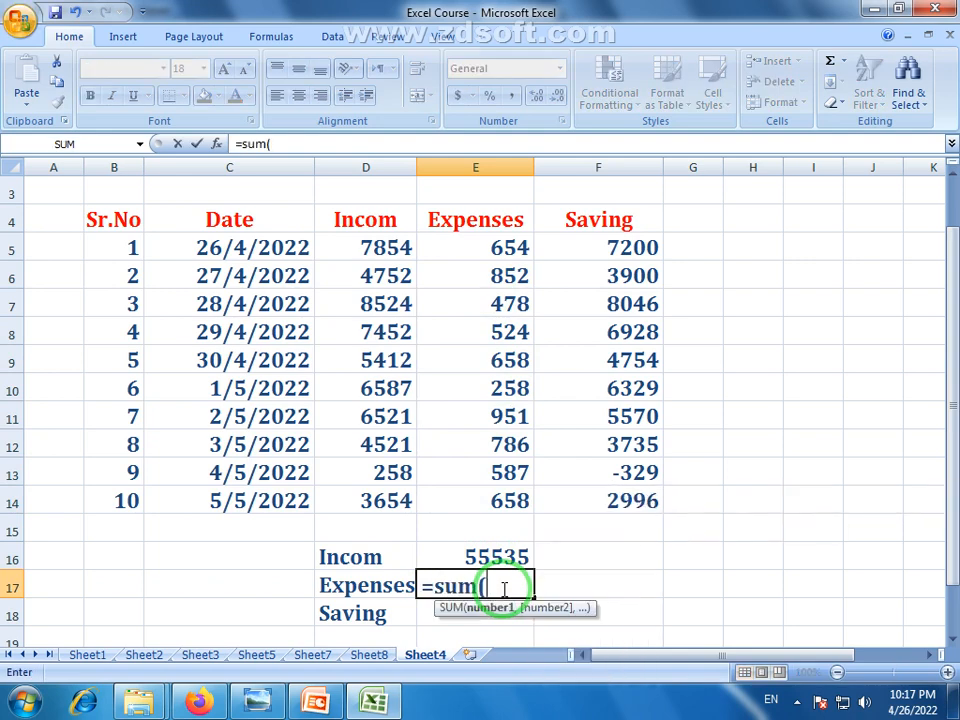
{"action": "left_click_drag", "start_coordinate": [514, 251], "coordinate": [510, 499]}
{"action": "key", "text": "Return"}
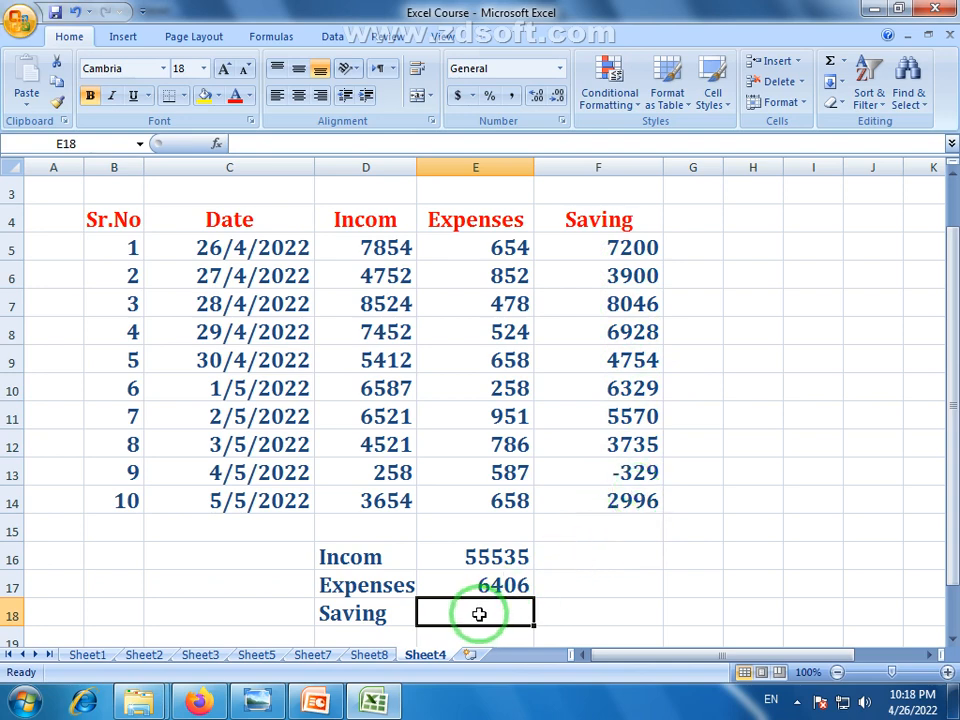
{"action": "left_click", "coordinate": [506, 556]}
{"action": "left_click", "coordinate": [515, 580]}
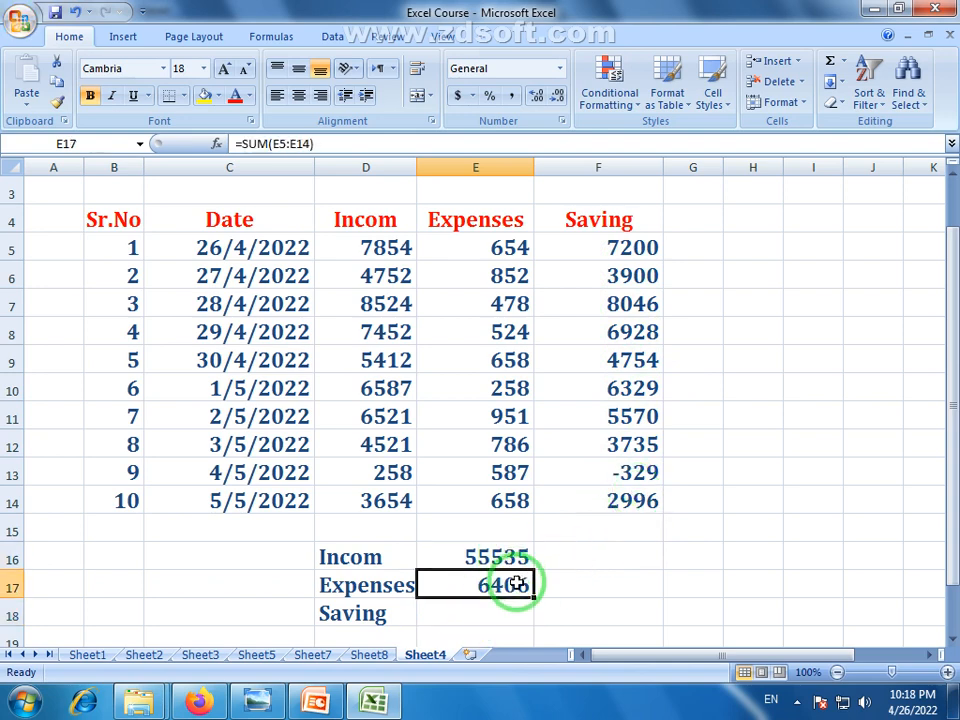
- Calculate the total saving beside the Saving label in E18 with the formula =E16-E17
{"action": "left_click", "coordinate": [386, 248]}
{"action": "left_click", "coordinate": [462, 255]}
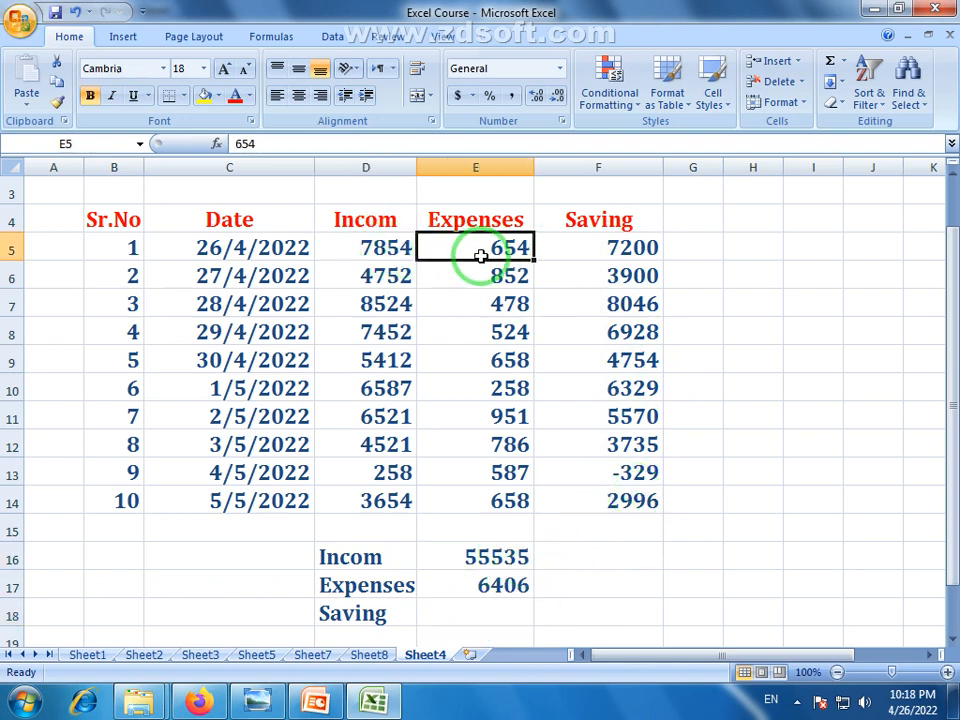
{"action": "left_click", "coordinate": [500, 604]}
{"action": "type", "text": "="}
{"action": "left_click", "coordinate": [495, 552]}
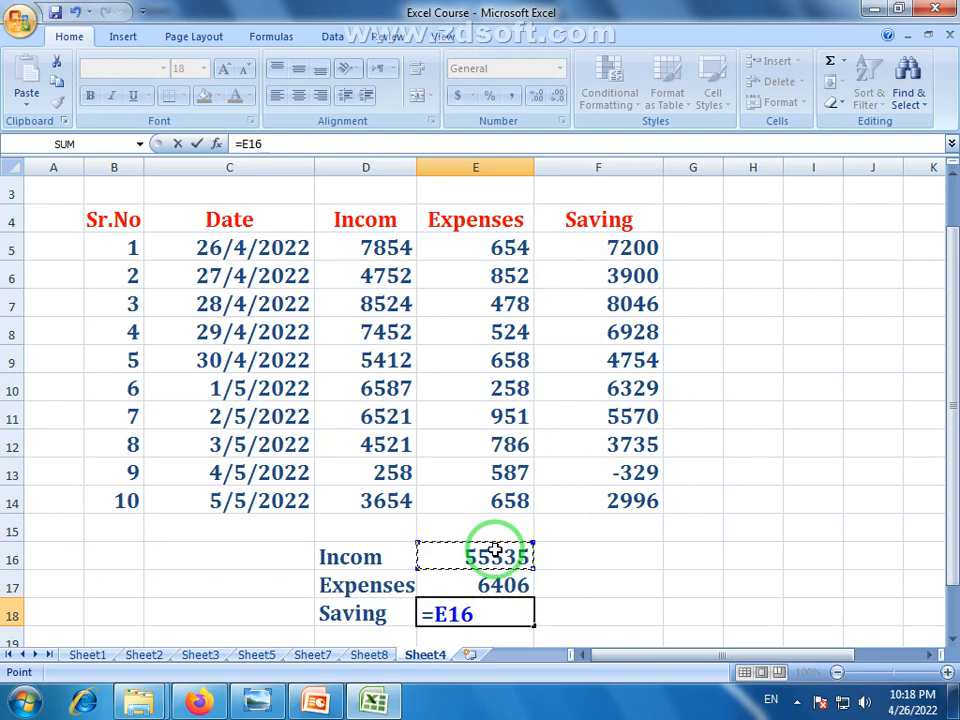
{"action": "left_click", "coordinate": [507, 583]}
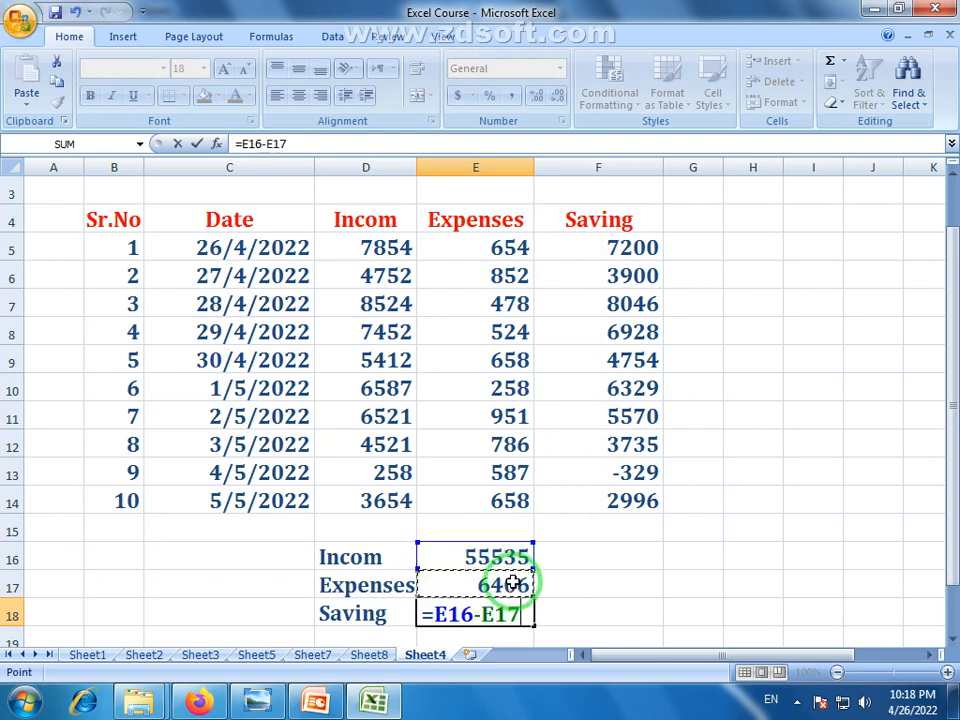
{"action": "key", "text": "Return"}
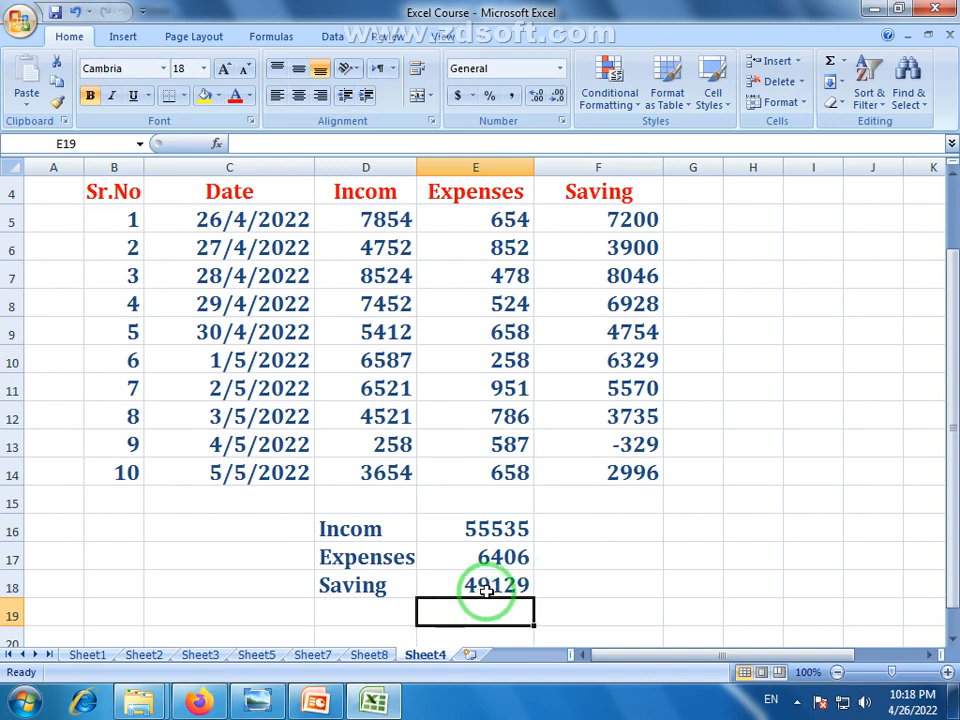
{"action": "left_click", "coordinate": [508, 585]}
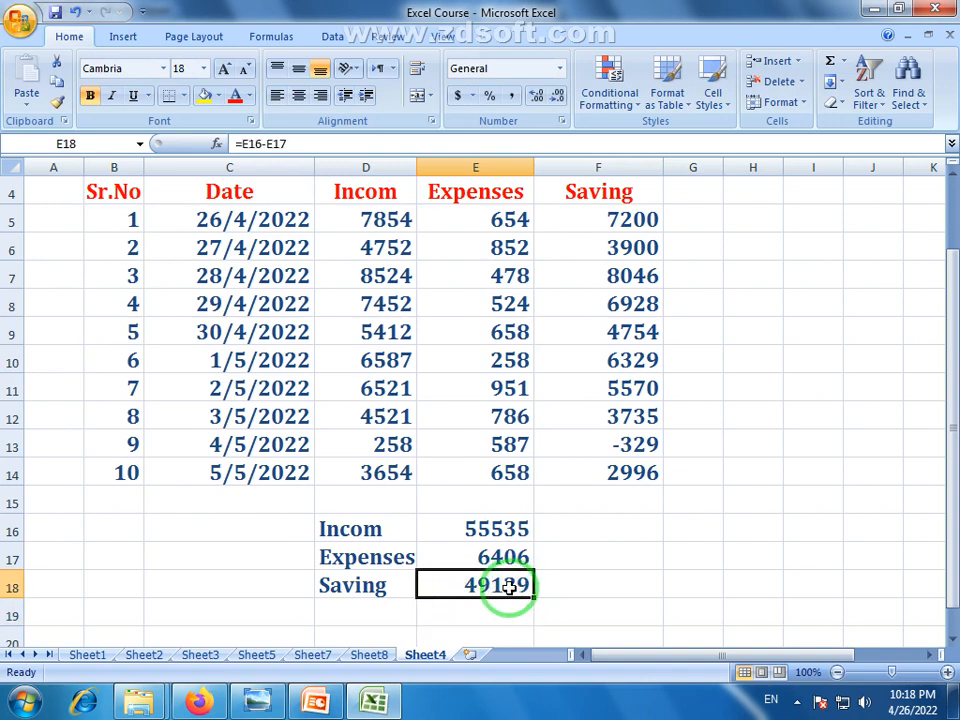
- Check the sum of the daily savings in F5:F14 against the Saving total in E18
{"action": "left_click", "coordinate": [636, 220]}
{"action": "left_click_drag", "start_coordinate": [945, 281], "coordinate": [945, 263]}
{"action": "left_click", "coordinate": [643, 505]}
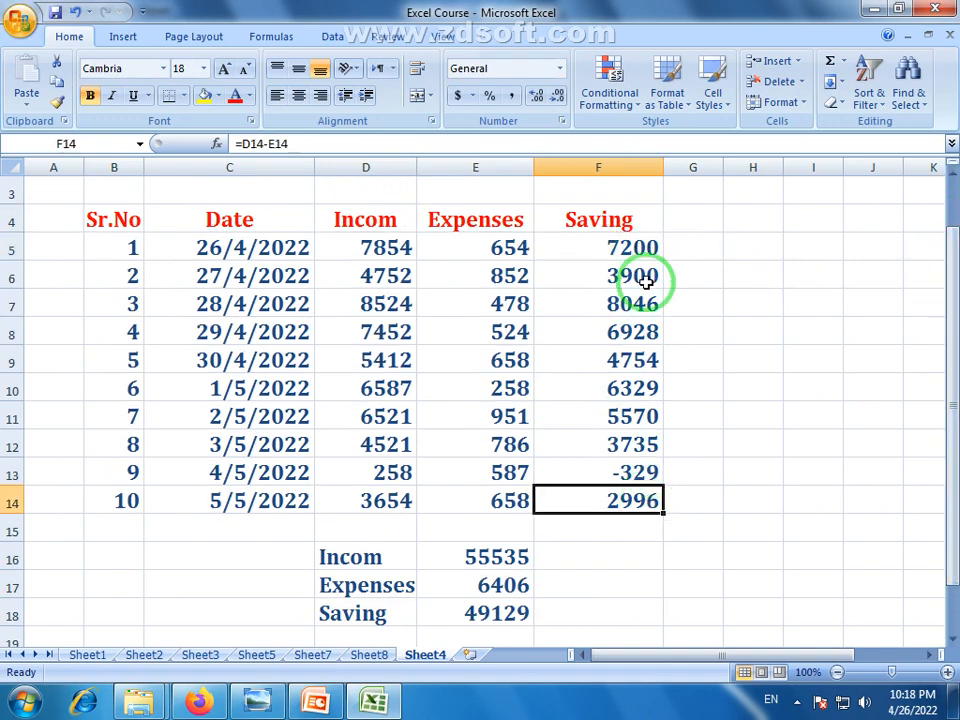
{"action": "left_click_drag", "start_coordinate": [645, 250], "coordinate": [637, 508]}
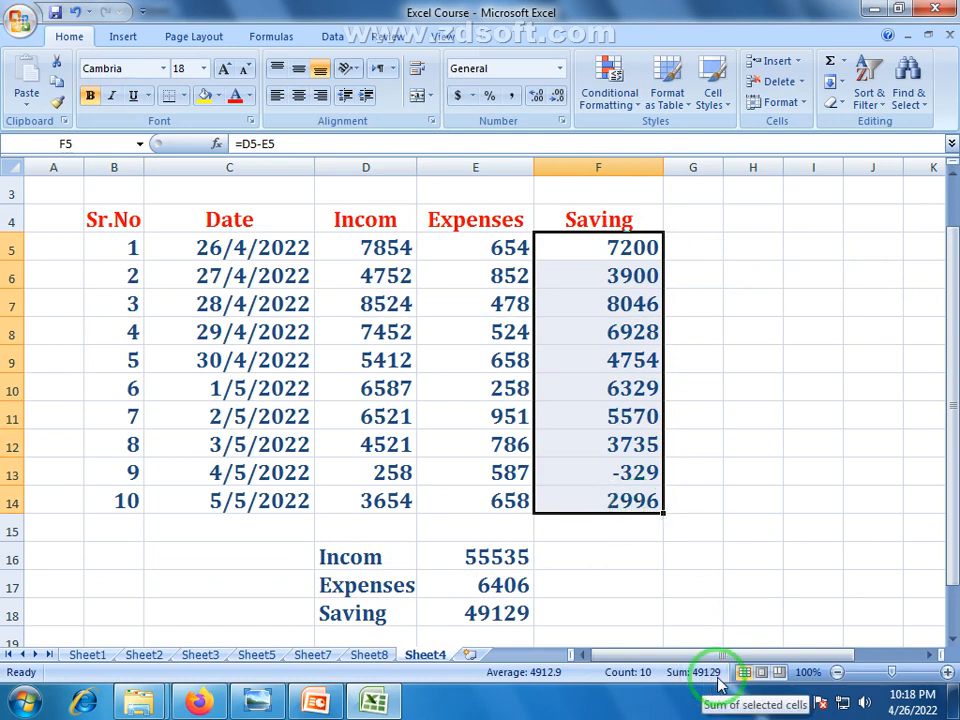
{"action": "left_click", "coordinate": [733, 557]}
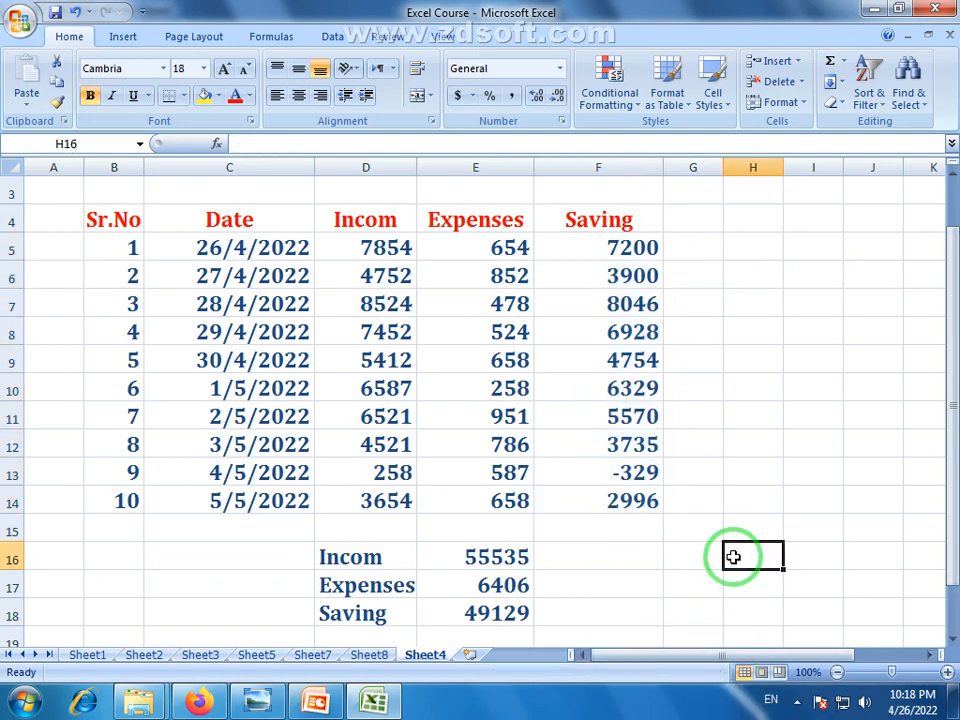
- Review the summary totals at 90% zoom and color the Saving total in E18 red
{"action": "left_click", "coordinate": [836, 674]}
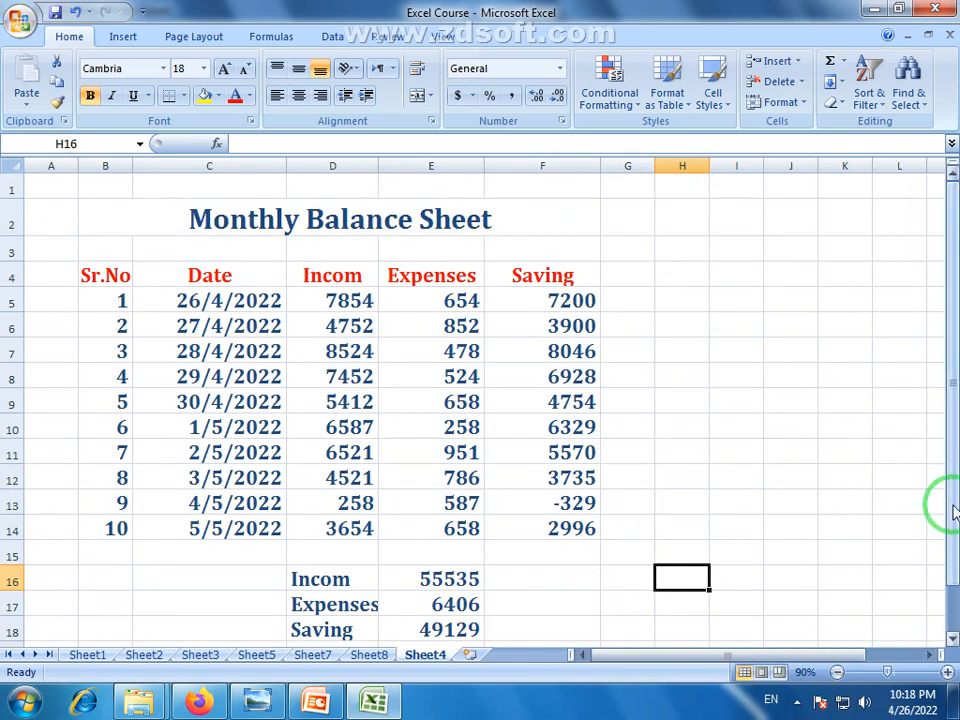
{"action": "left_click_drag", "start_coordinate": [954, 508], "coordinate": [957, 522]}
{"action": "left_click", "coordinate": [568, 579]}
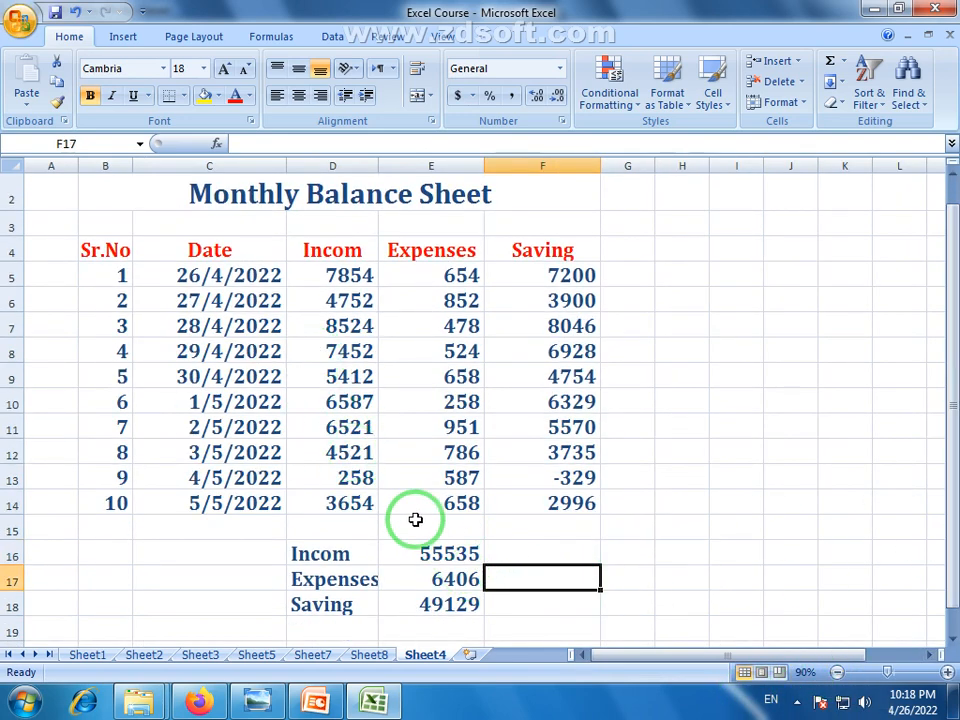
{"action": "left_click_drag", "start_coordinate": [453, 553], "coordinate": [452, 607]}
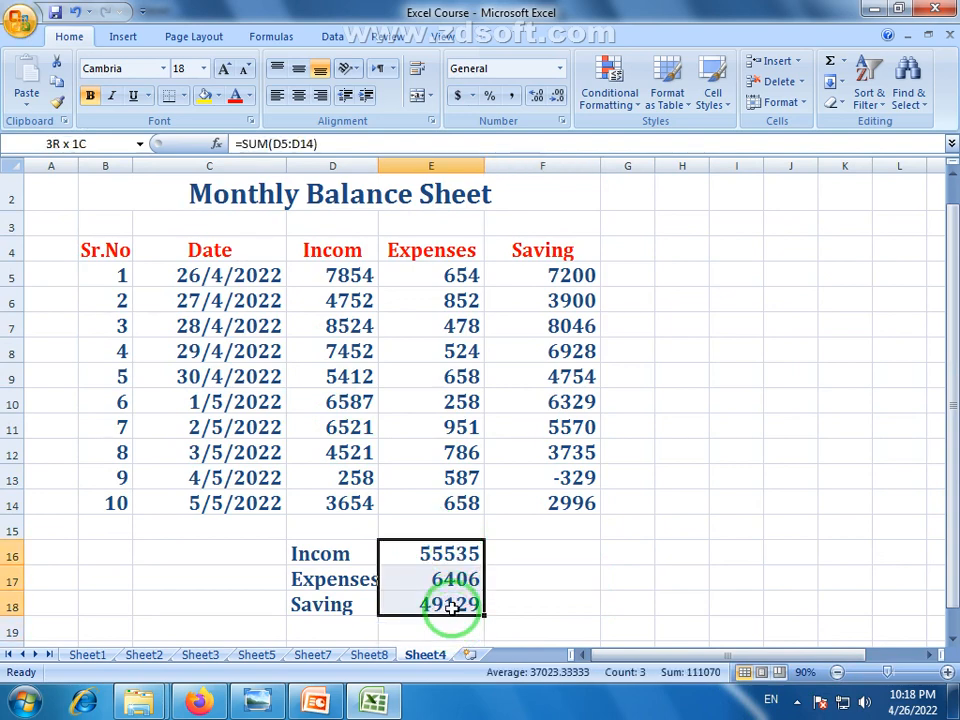
{"action": "left_click", "coordinate": [368, 382]}
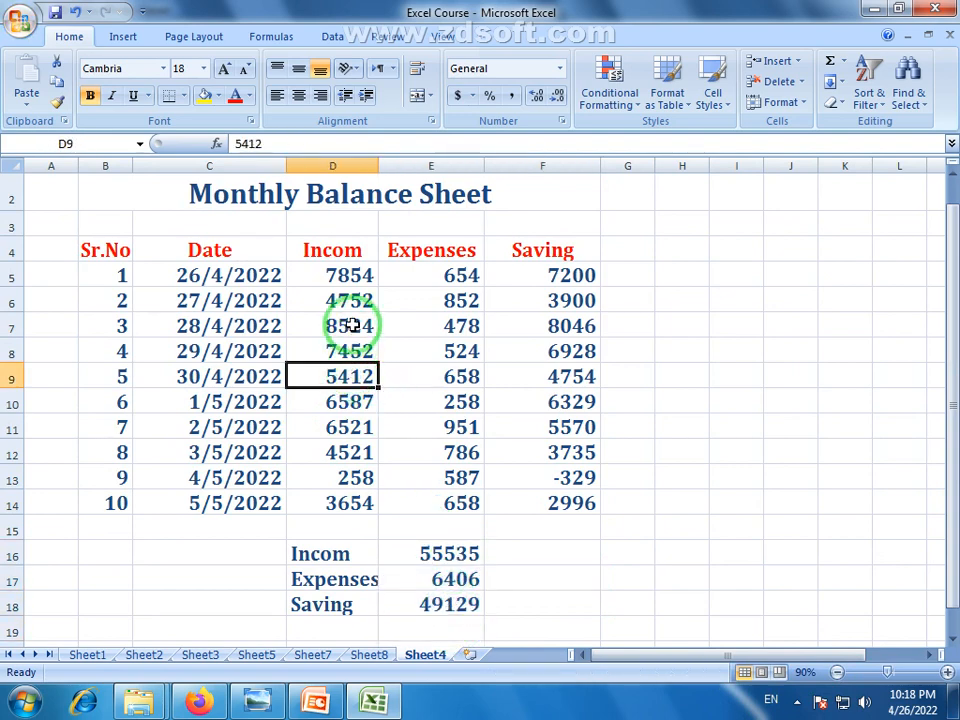
{"action": "left_click", "coordinate": [456, 332]}
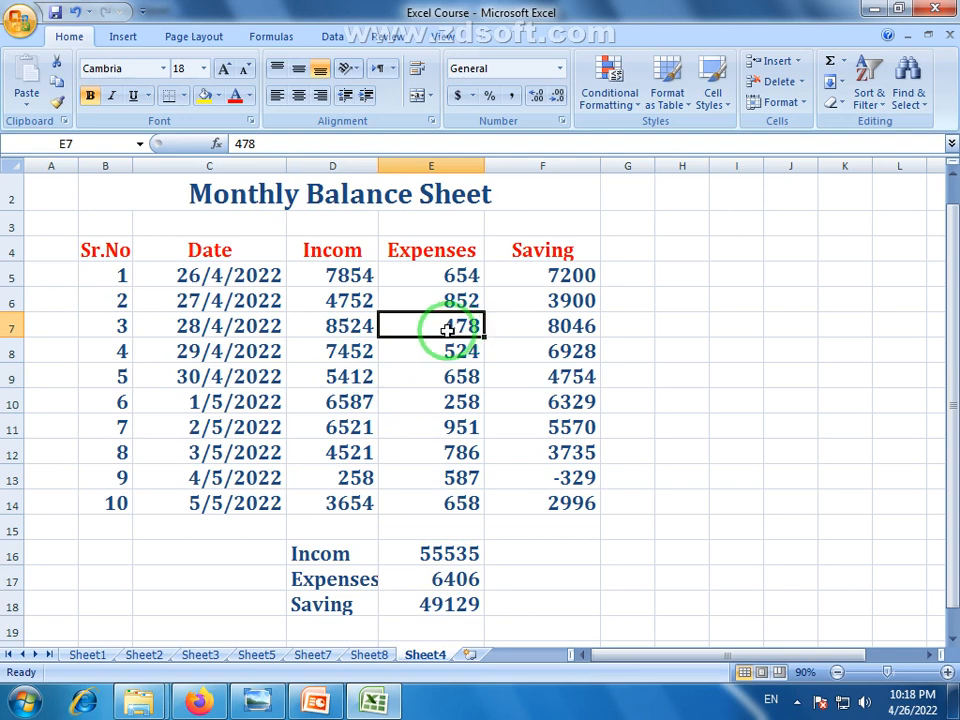
{"action": "double_click", "coordinate": [448, 330]}
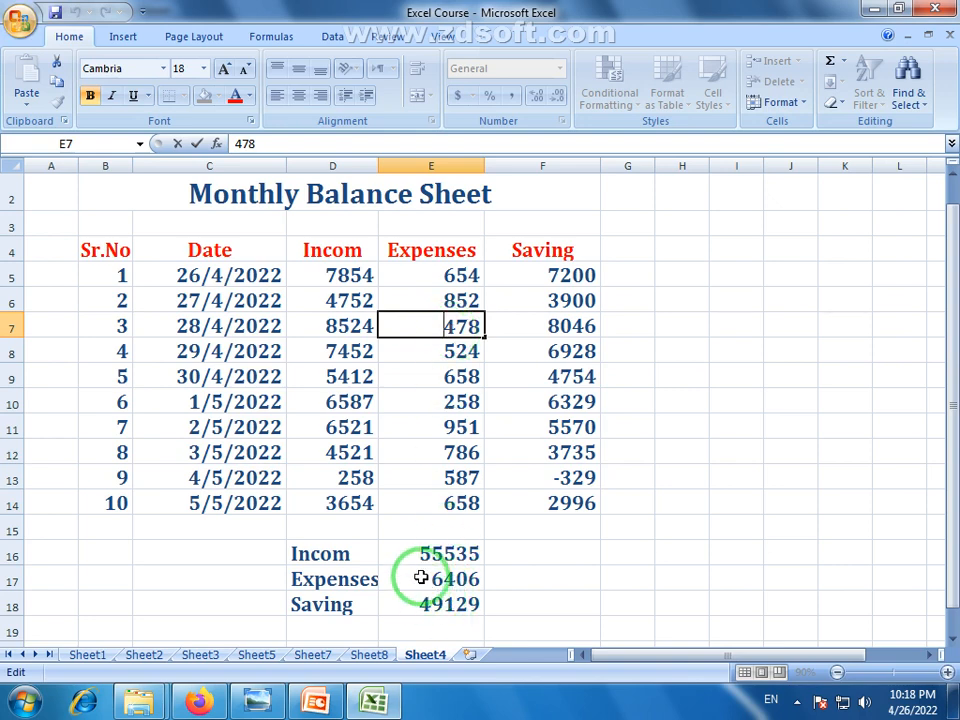
{"action": "left_click", "coordinate": [467, 604]}
{"action": "left_click", "coordinate": [236, 93]}
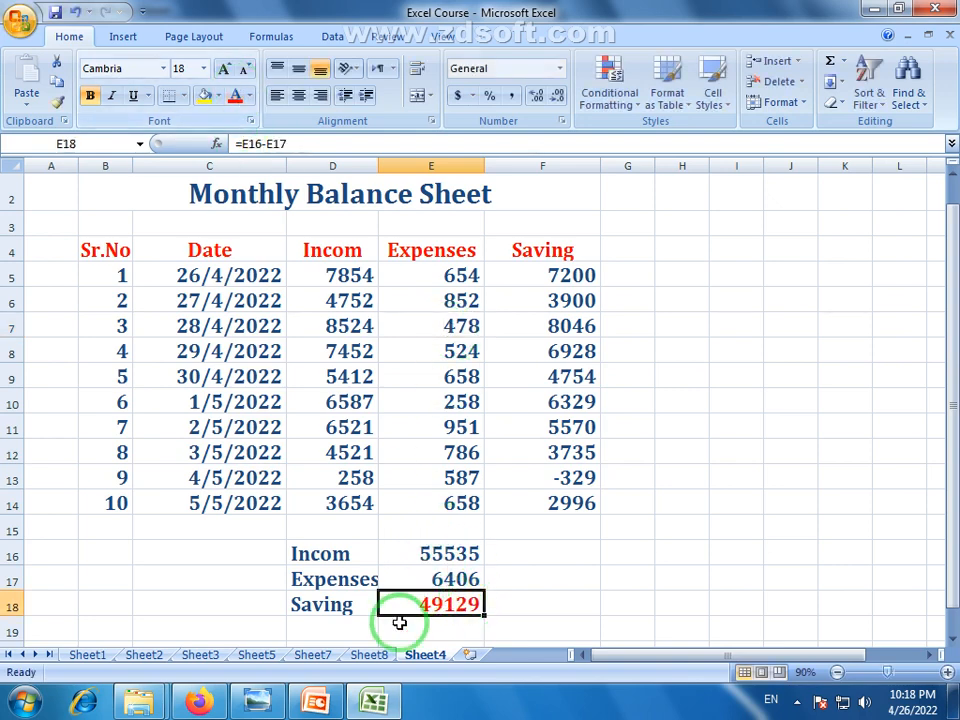
- Set the 28/4/2022 expense in E7 to 6478 and check the Expenses and Saving totals
{"action": "double_click", "coordinate": [445, 326]}
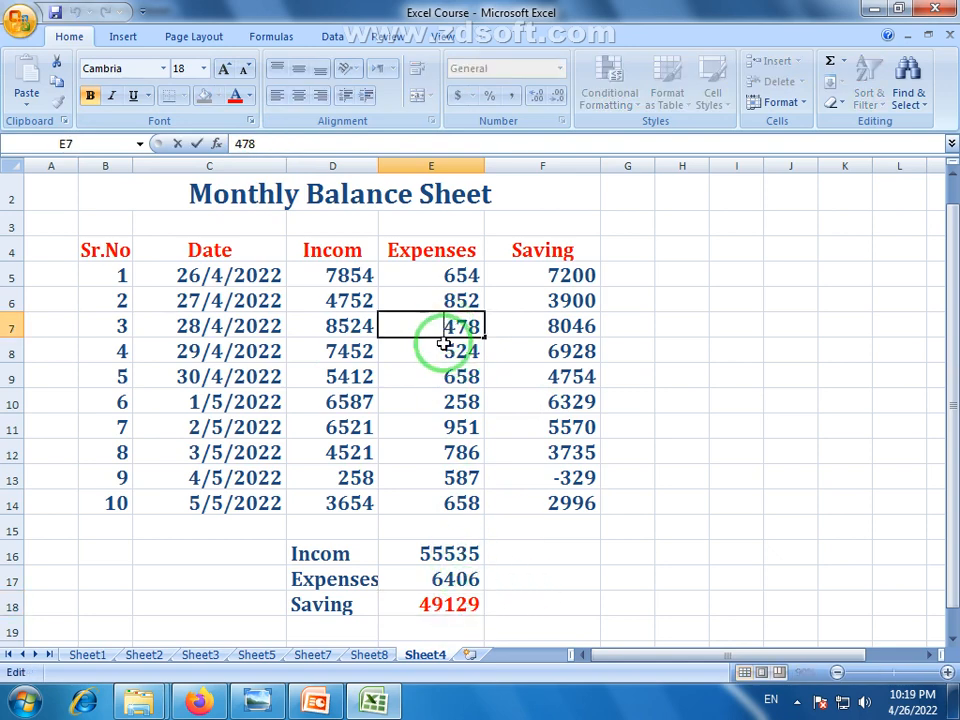
{"action": "type", "text": "6"}
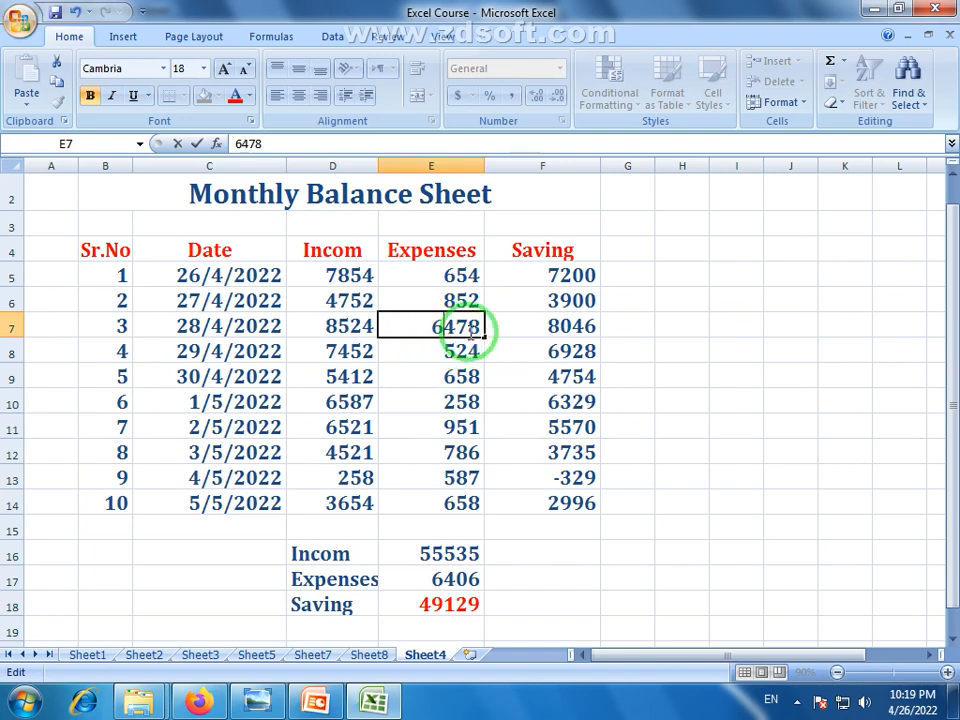
{"action": "key", "text": "Return"}
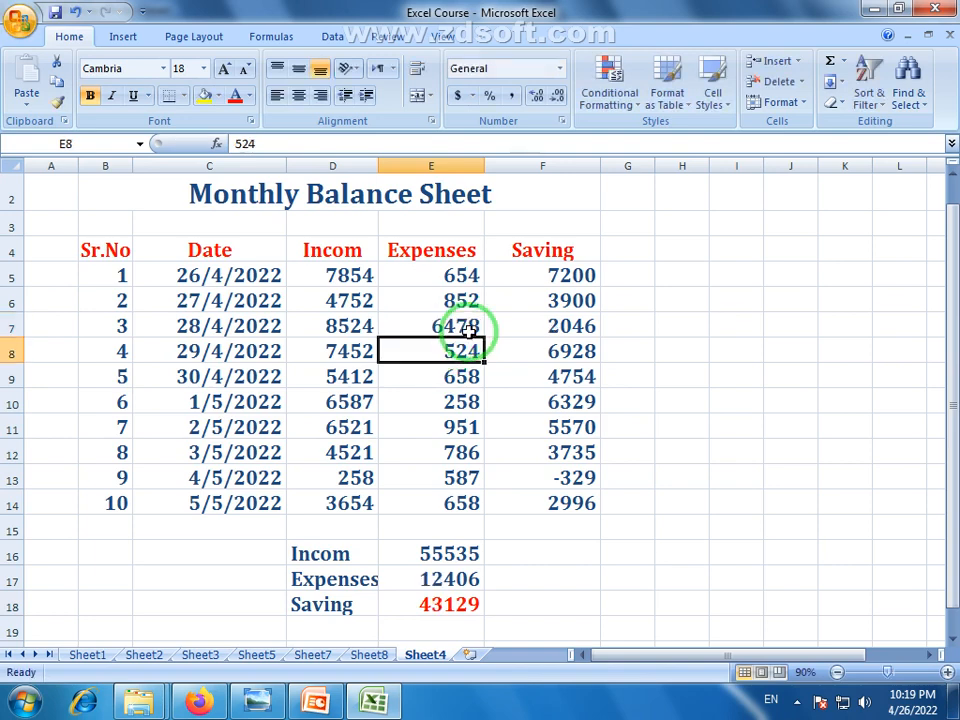
{"action": "left_click", "coordinate": [440, 578]}
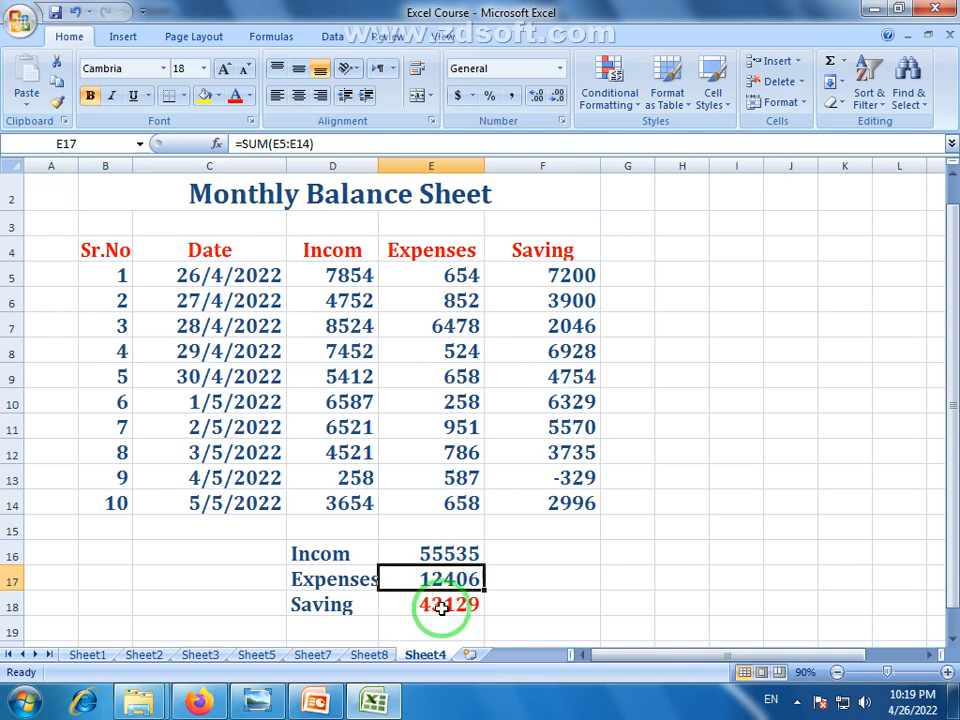
{"action": "left_click", "coordinate": [441, 608]}
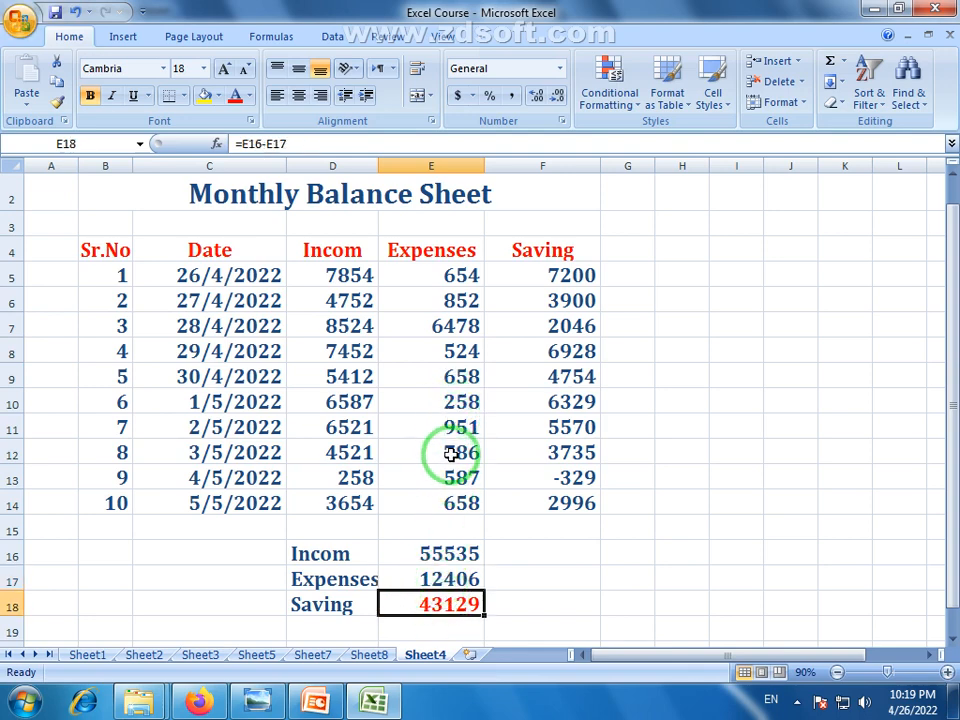
- Set the 1/5/2022 expense in E10 to 25258
{"action": "left_click", "coordinate": [456, 402]}
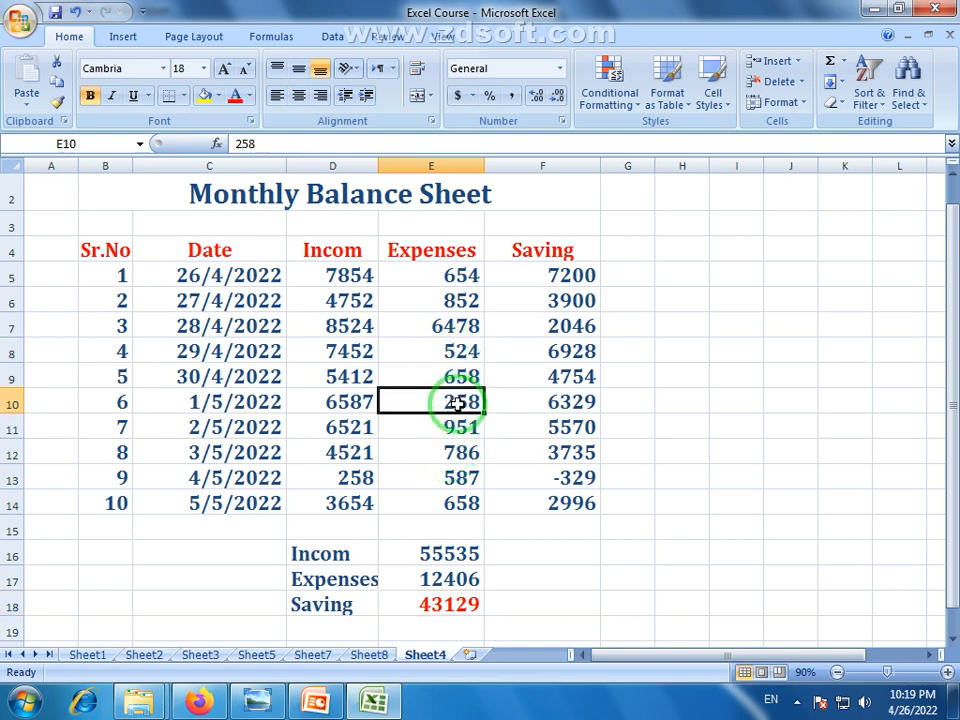
{"action": "left_click", "coordinate": [446, 403]}
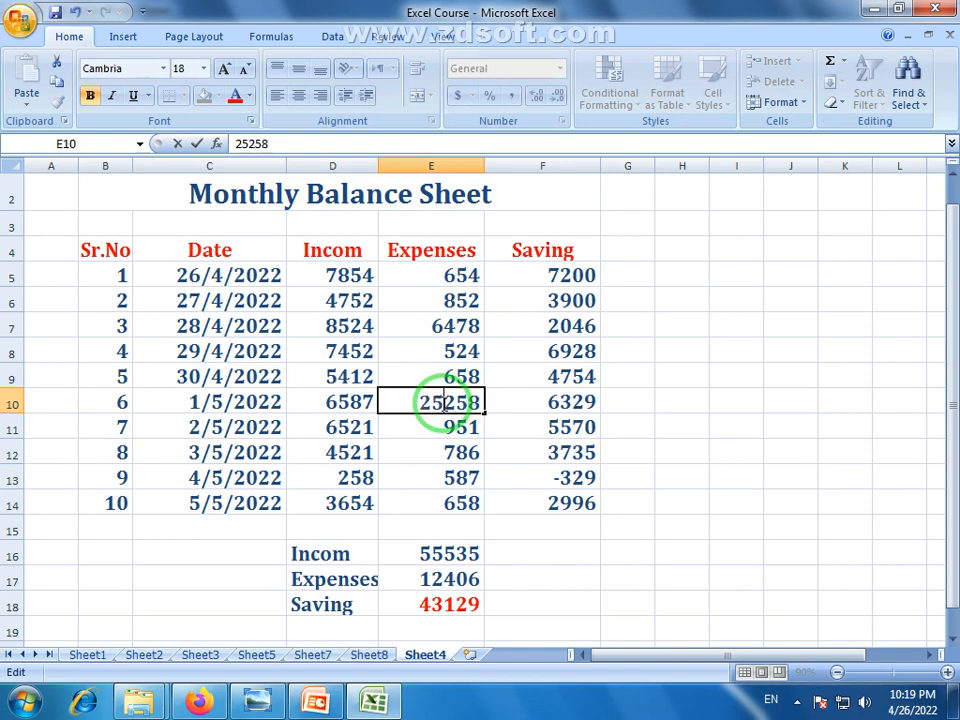
{"action": "type", "text": "25"}
{"action": "key", "text": "Return"}
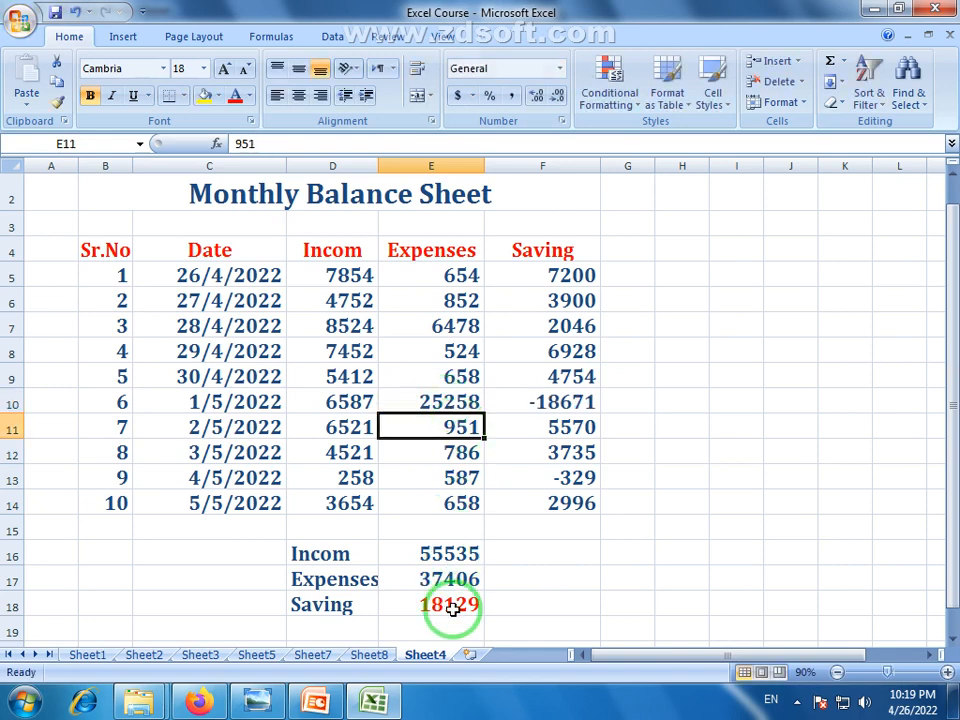
- Set the 30/4/2022 expense in E9 to 20658 and check the Saving total in E18
{"action": "left_click", "coordinate": [434, 379]}
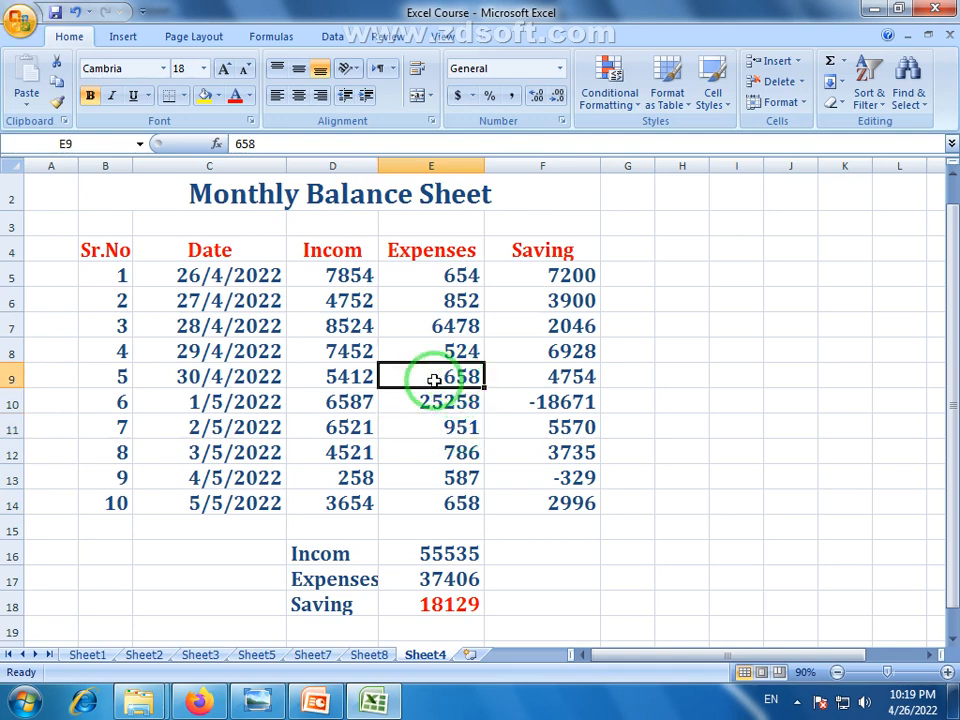
{"action": "double_click", "coordinate": [437, 376]}
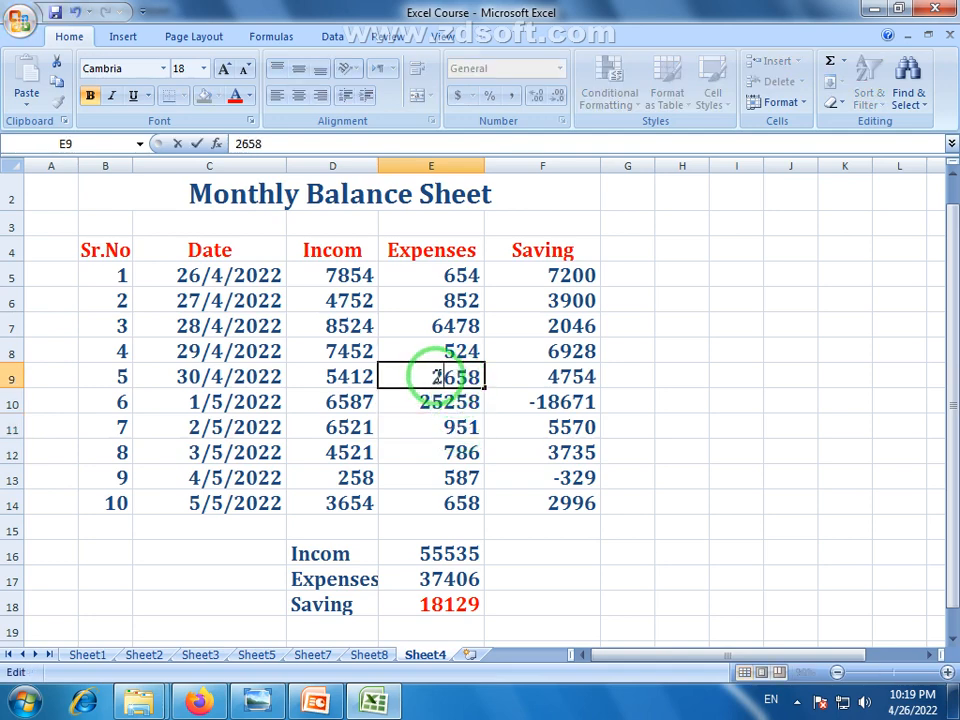
{"action": "type", "text": "20"}
{"action": "key", "text": "Return"}
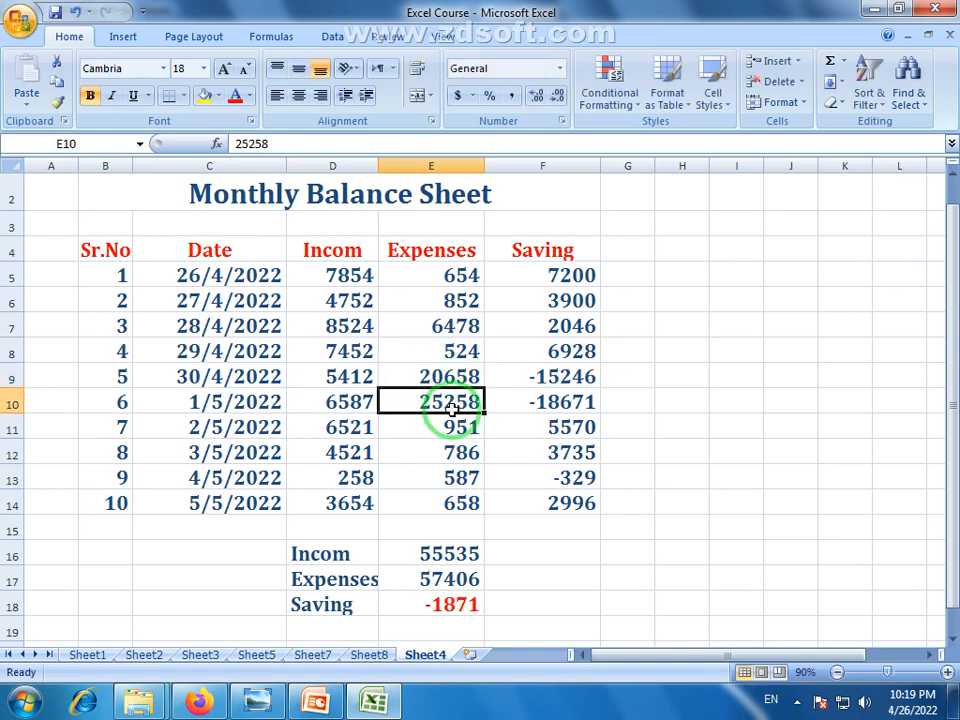
{"action": "scroll", "coordinate": [454, 411], "scroll_direction": "down", "scroll_amount": 1}
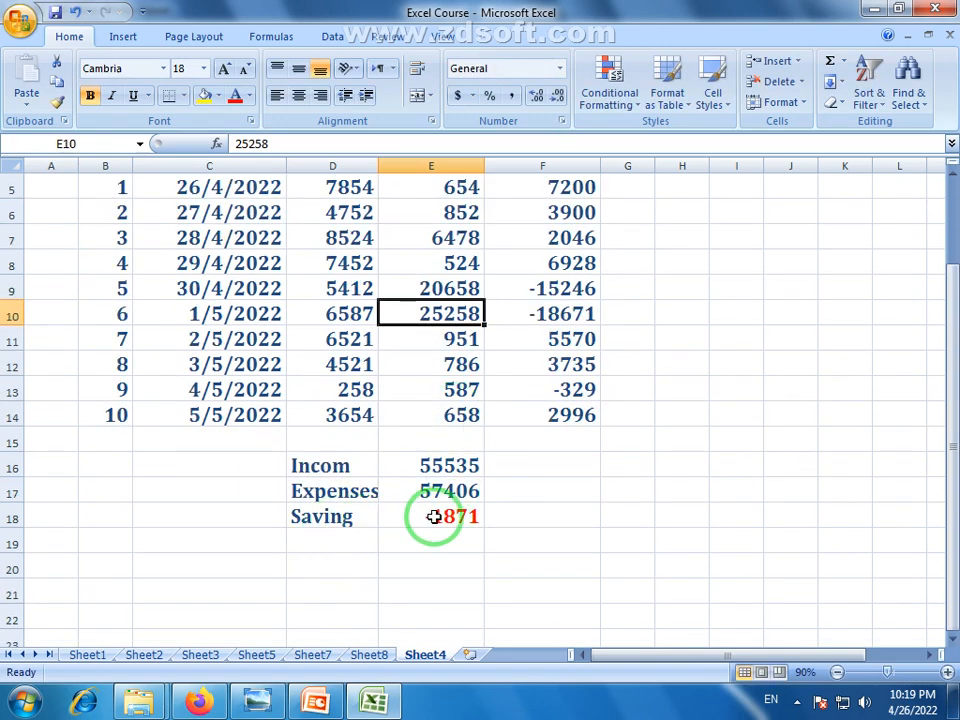
{"action": "left_click", "coordinate": [476, 516]}
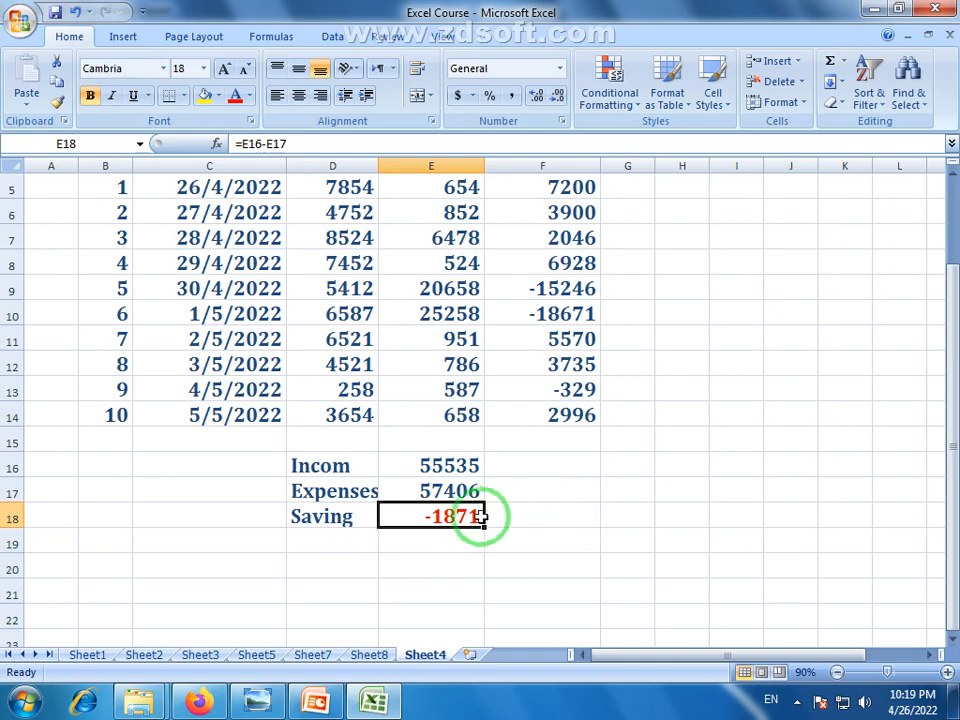
{"action": "scroll", "coordinate": [475, 514], "scroll_direction": "up", "scroll_amount": 1}
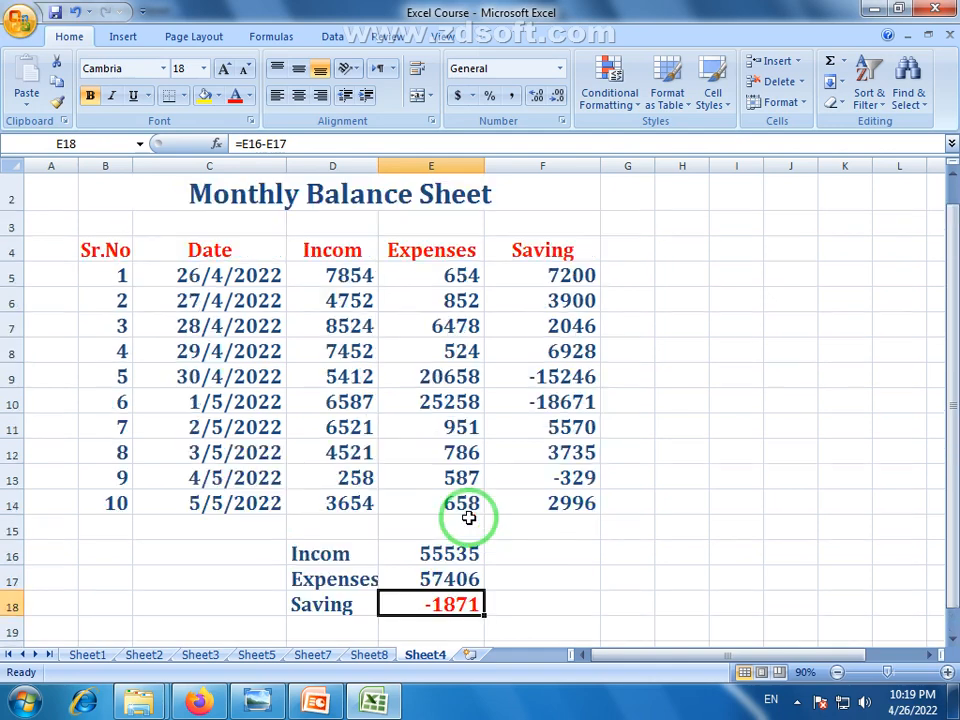
- Compare the income, expense and saving figures in rows 9 and 10, and examine the summary totals below the table
{"action": "left_click", "coordinate": [350, 378]}
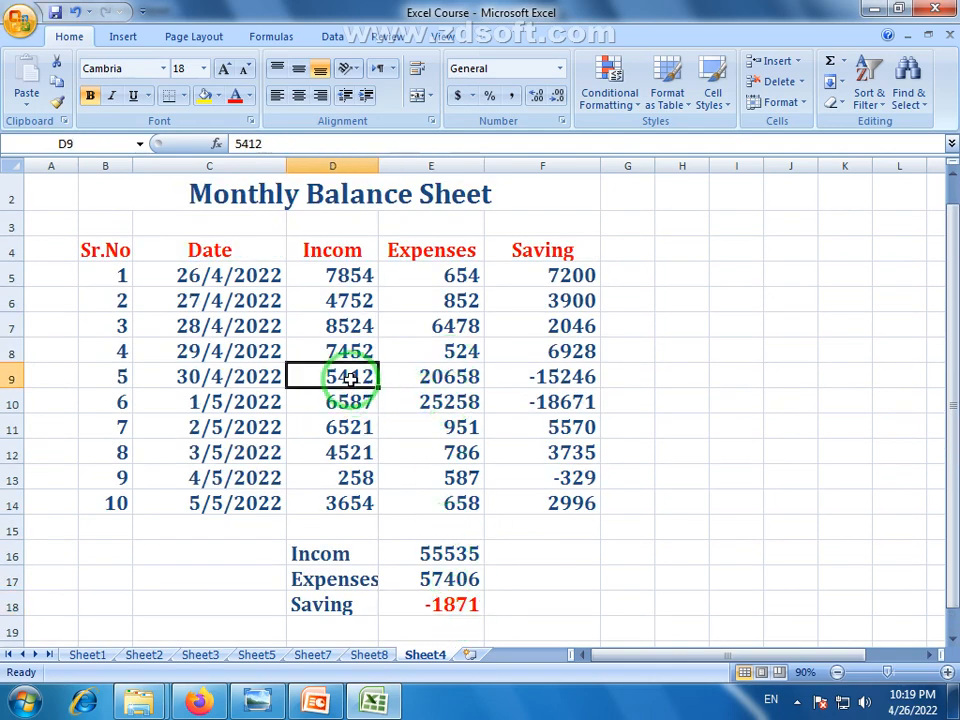
{"action": "left_click", "coordinate": [356, 400]}
{"action": "left_click", "coordinate": [445, 381]}
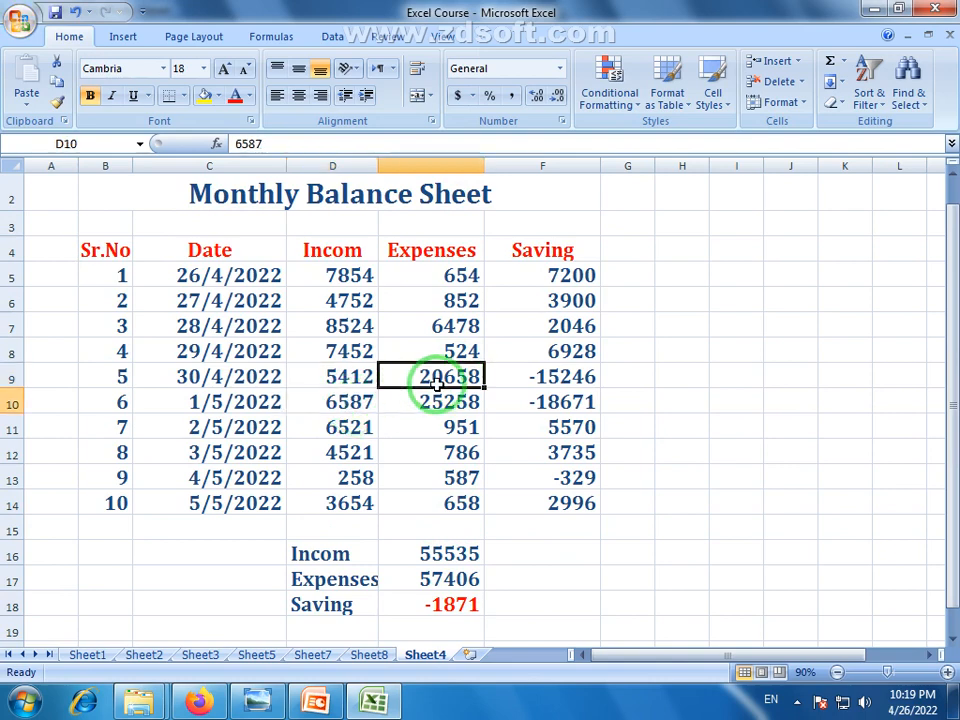
{"action": "left_click", "coordinate": [440, 410]}
{"action": "left_click", "coordinate": [553, 381]}
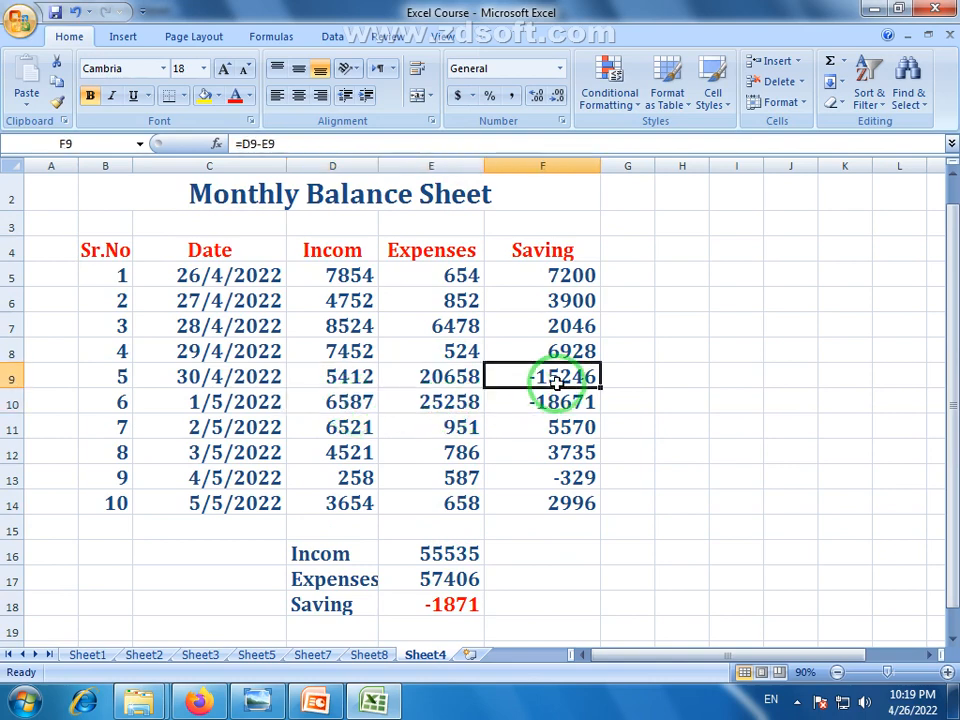
{"action": "left_click", "coordinate": [556, 401]}
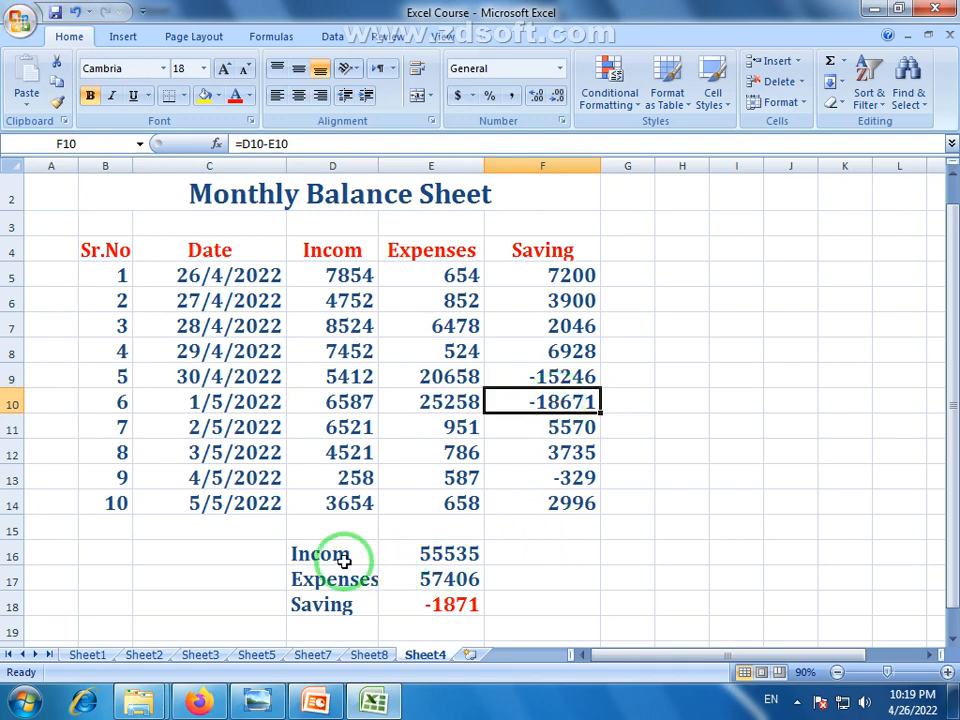
{"action": "left_click", "coordinate": [463, 622]}
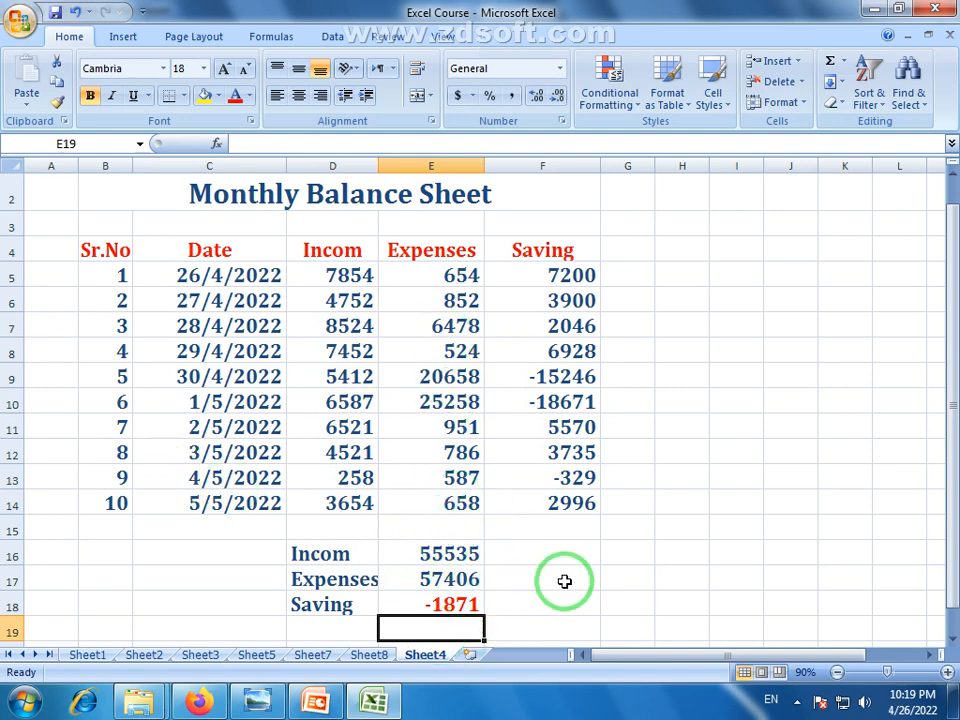
{"action": "left_click_drag", "start_coordinate": [564, 581], "coordinate": [688, 576]}
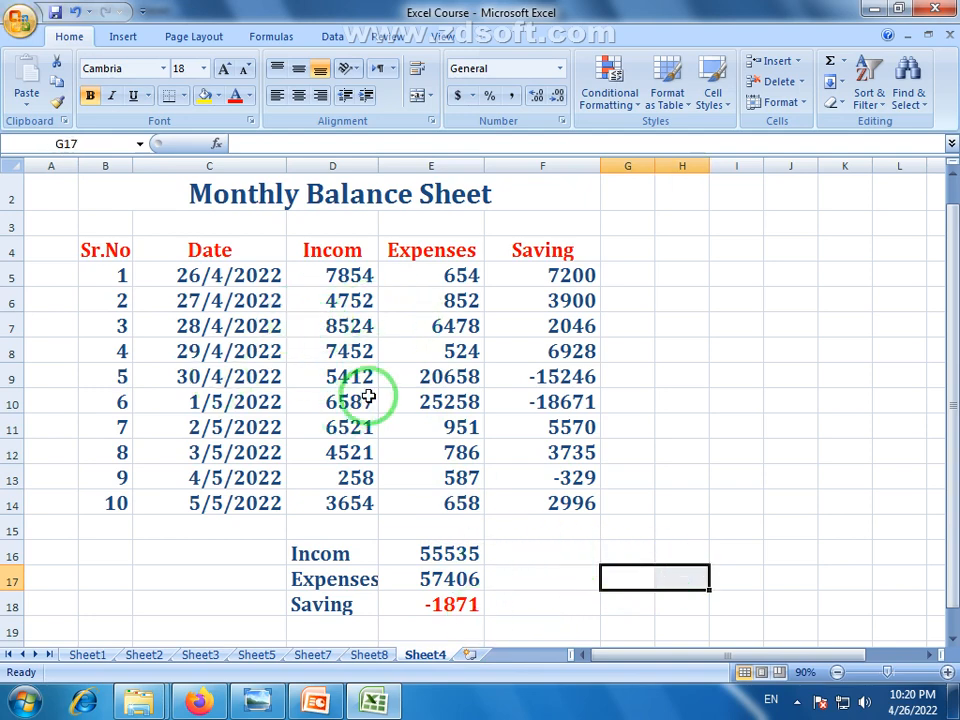
- Make row 3 taller and enter the label "From:" in B3 beneath the Monthly Balance Sheet title
{"action": "left_click", "coordinate": [107, 221]}
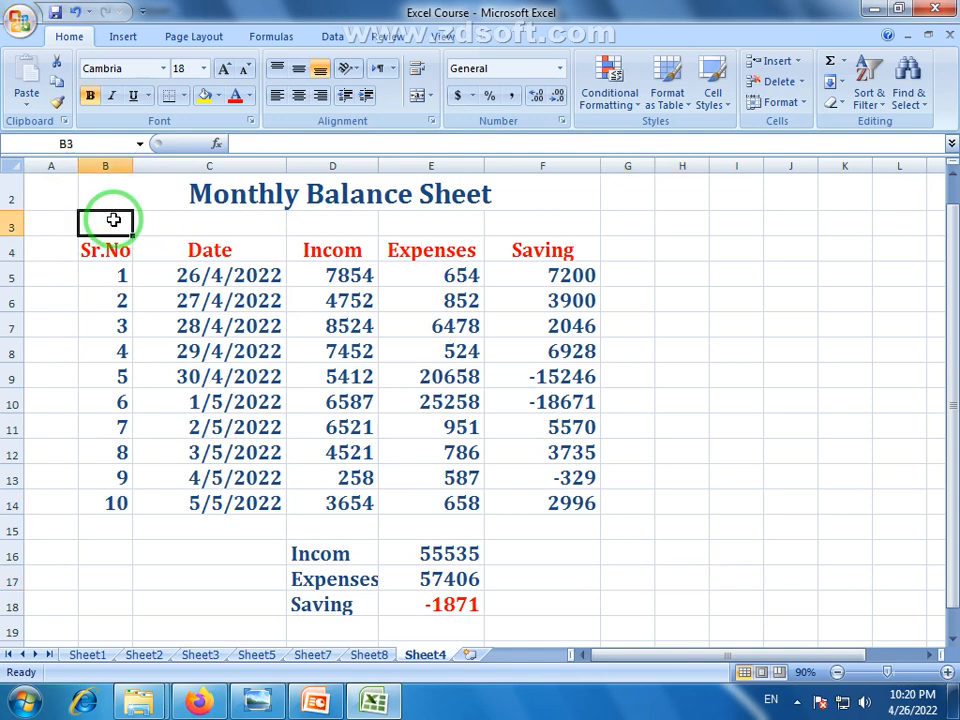
{"action": "left_click_drag", "start_coordinate": [11, 238], "coordinate": [11, 258]}
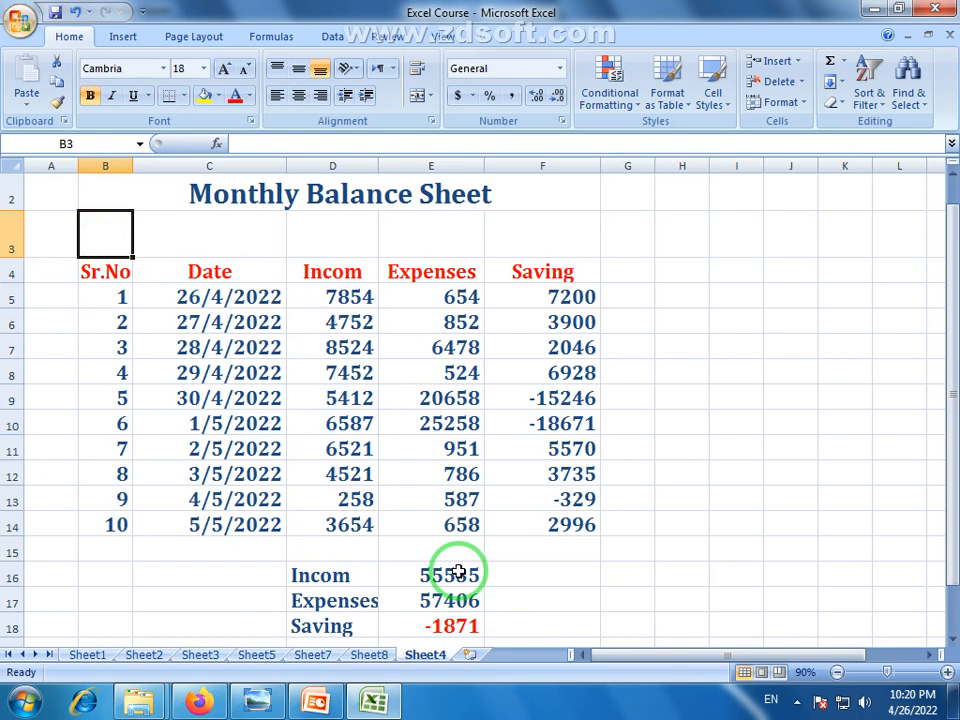
{"action": "type", "text": "F"}
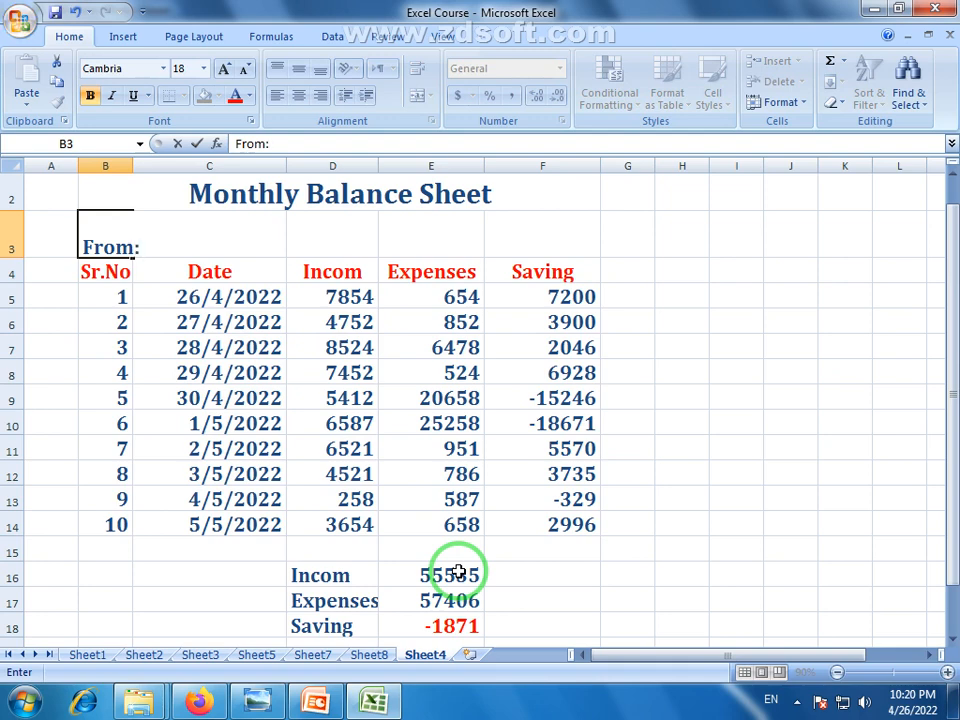
{"action": "type", "text": "rom:"}
{"action": "left_click", "coordinate": [246, 601]}
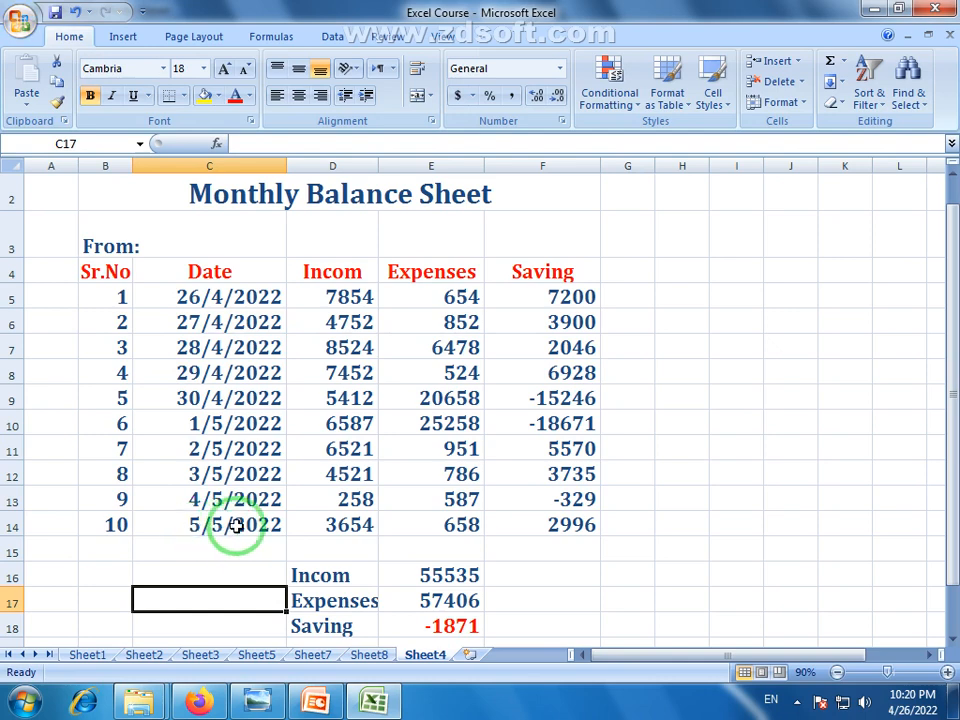
- Link C3, beside the From label, to the table's first date in C5
{"action": "left_click", "coordinate": [229, 245]}
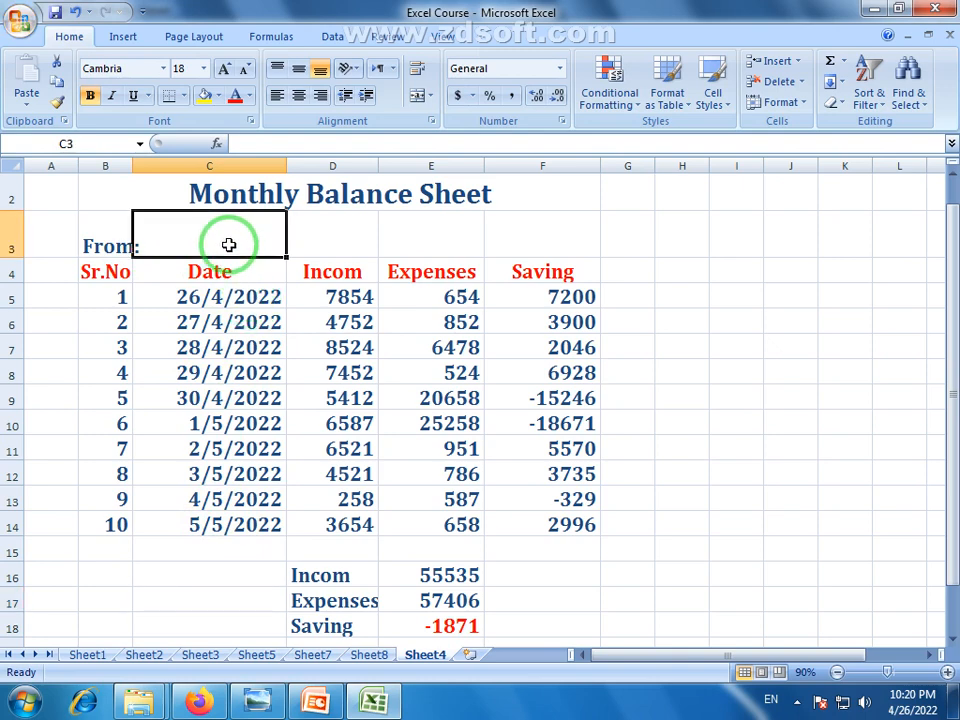
{"action": "type", "text": "="}
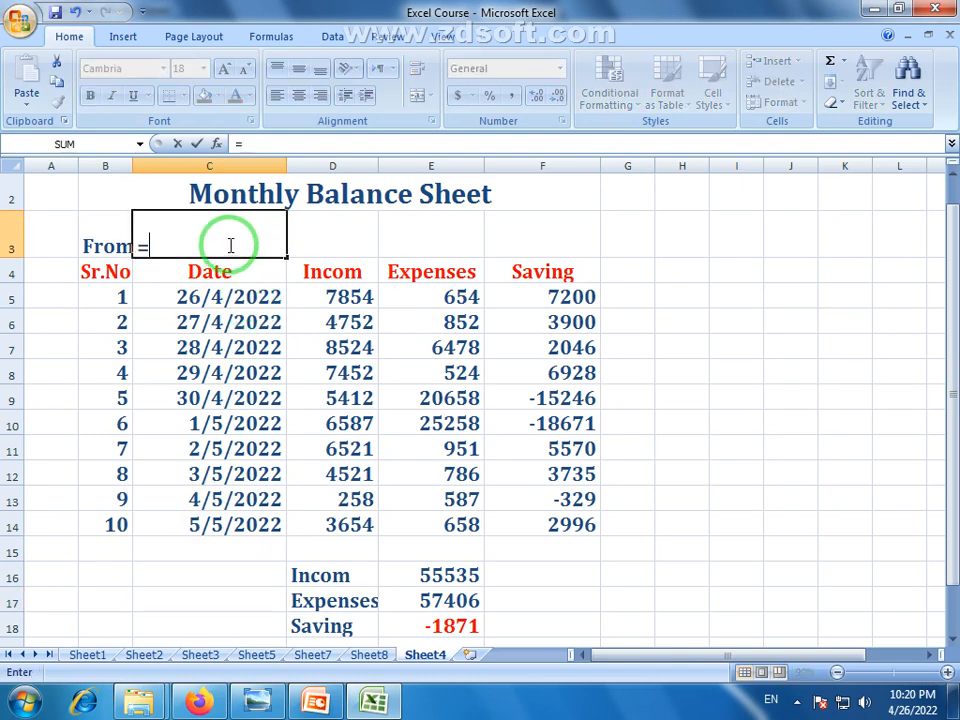
{"action": "left_click", "coordinate": [242, 297]}
{"action": "key", "text": "Return"}
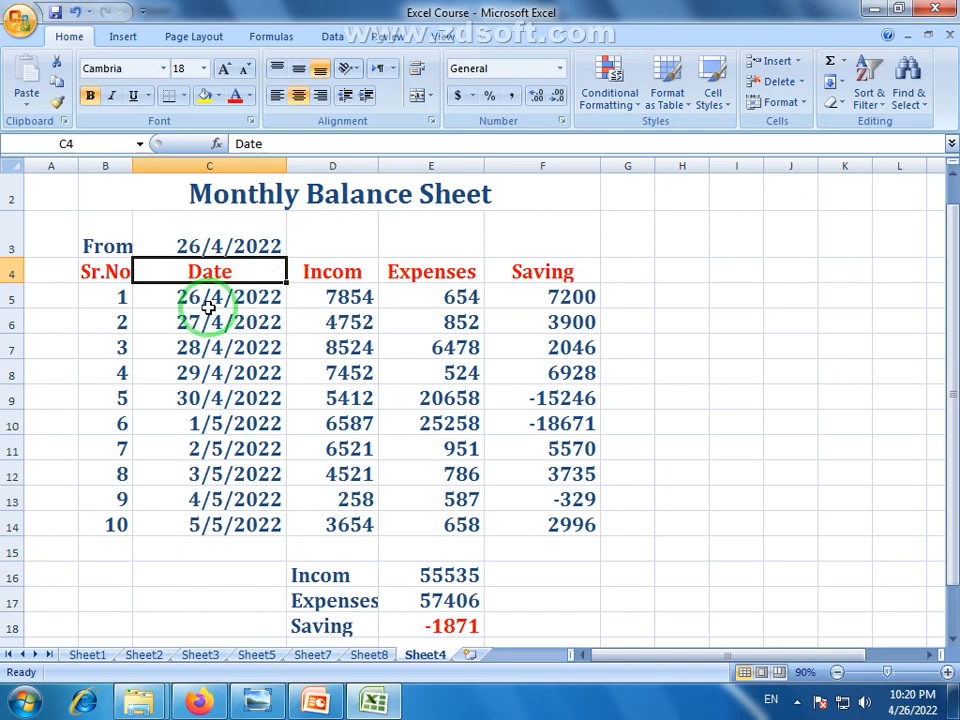
- Enter the label "to:" in E3 and link F3 to the table's last date with =C14
{"action": "left_click", "coordinate": [425, 244]}
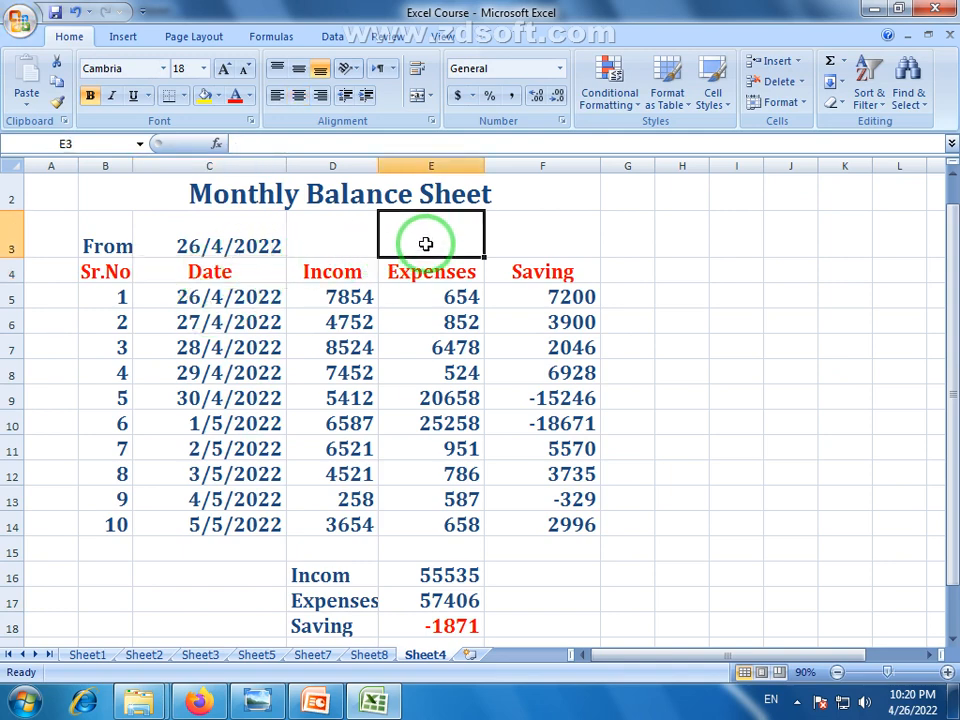
{"action": "type", "text": "to:"}
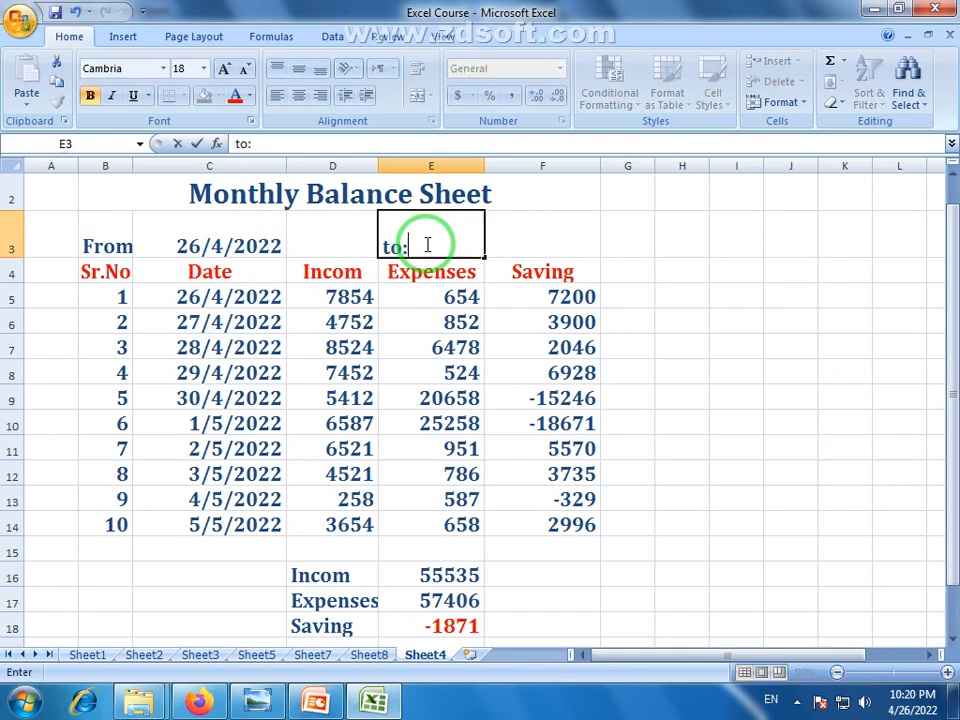
{"action": "left_click", "coordinate": [581, 238]}
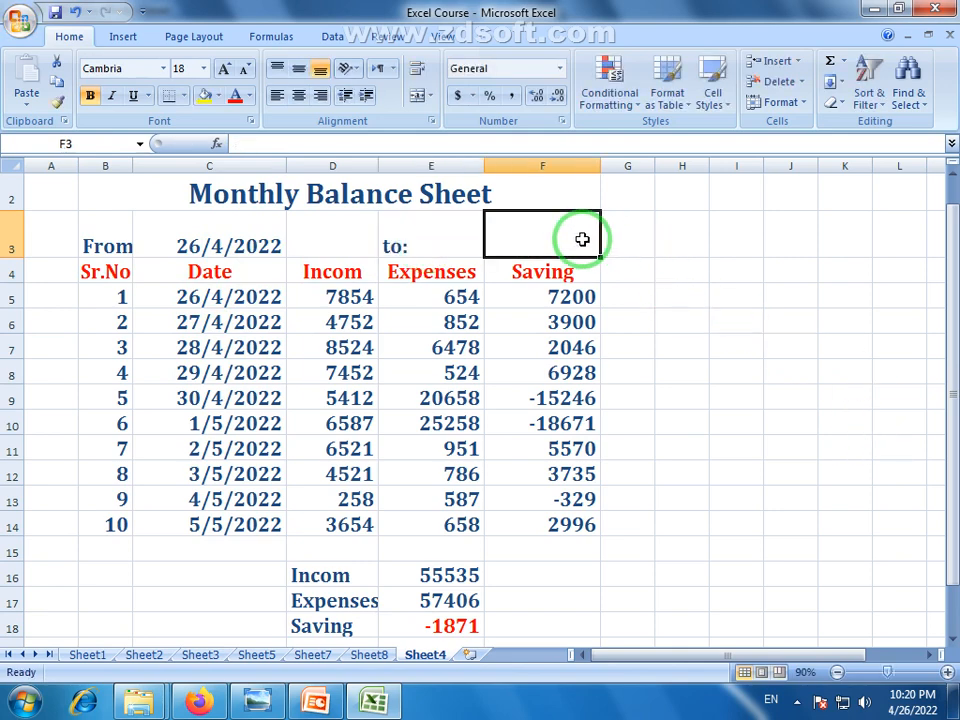
{"action": "type", "text": "="}
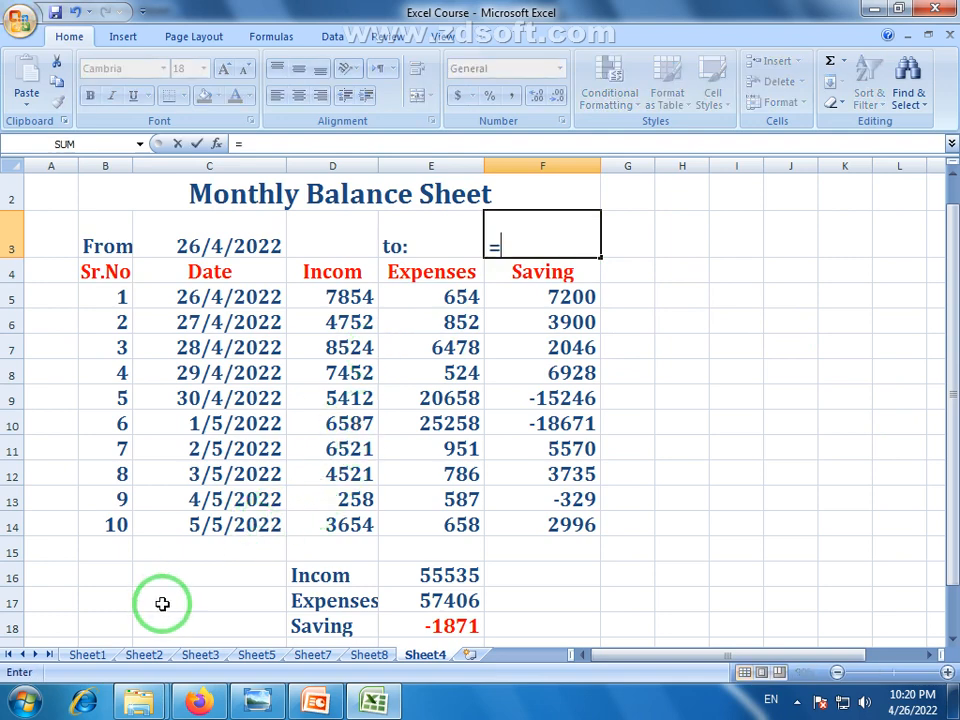
{"action": "left_click", "coordinate": [250, 527]}
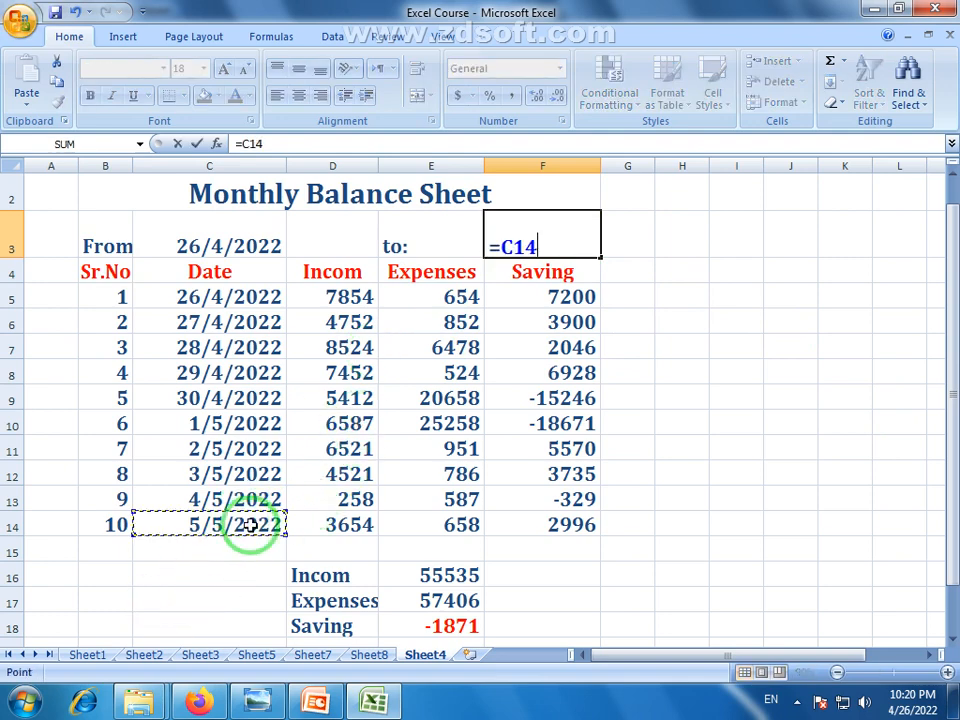
{"action": "key", "text": "Return"}
- Right-align the "to:" label in E3 and increase the height of row 3
{"action": "left_click", "coordinate": [381, 229]}
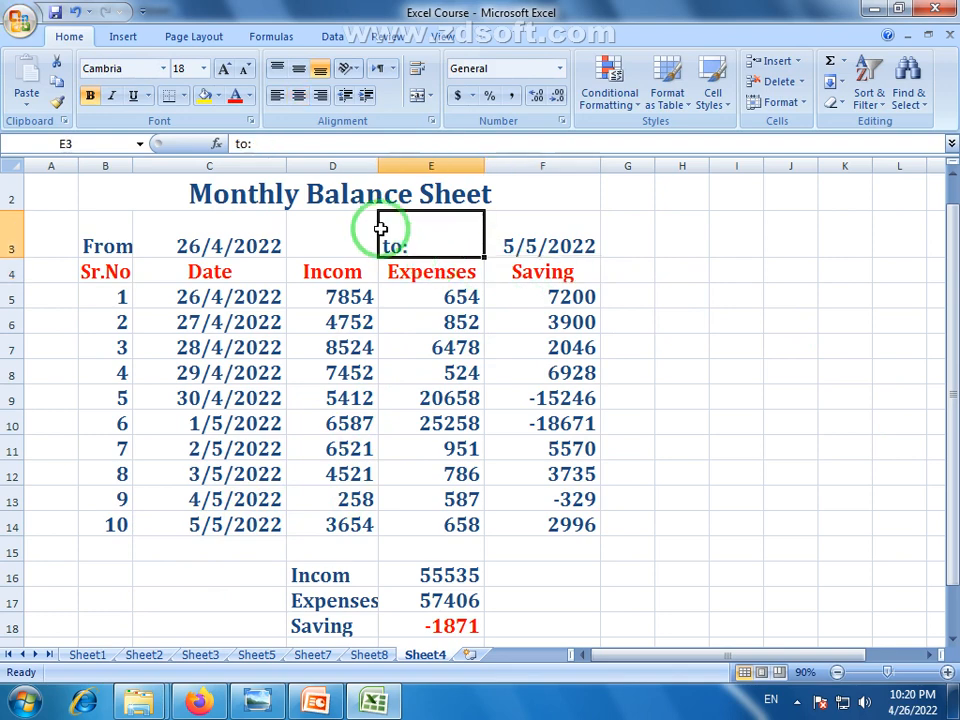
{"action": "left_click", "coordinate": [320, 95]}
{"action": "left_click", "coordinate": [682, 448]}
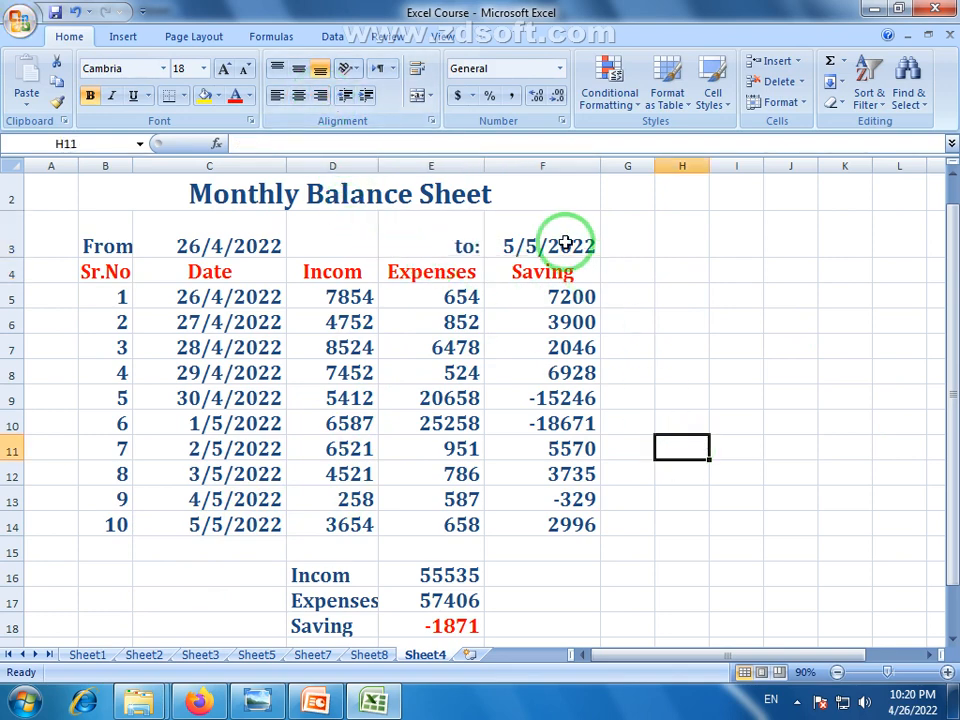
{"action": "left_click_drag", "start_coordinate": [6, 258], "coordinate": [6, 270]}
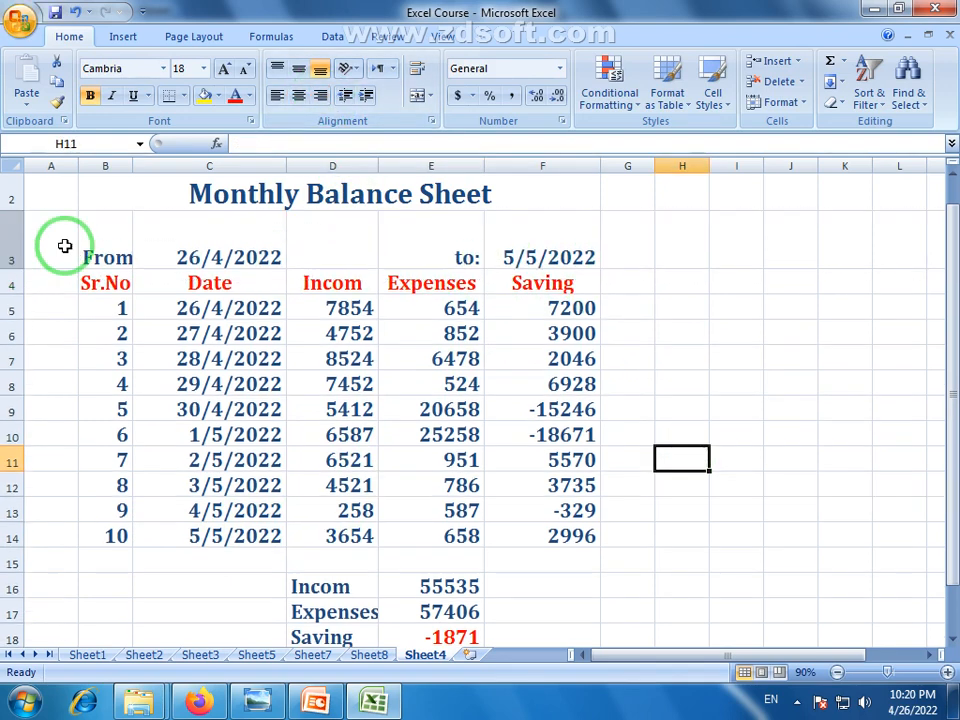
- Reduce the font size of row 3 to 14 and center its contents horizontally and vertically
{"action": "left_click_drag", "start_coordinate": [79, 244], "coordinate": [547, 233]}
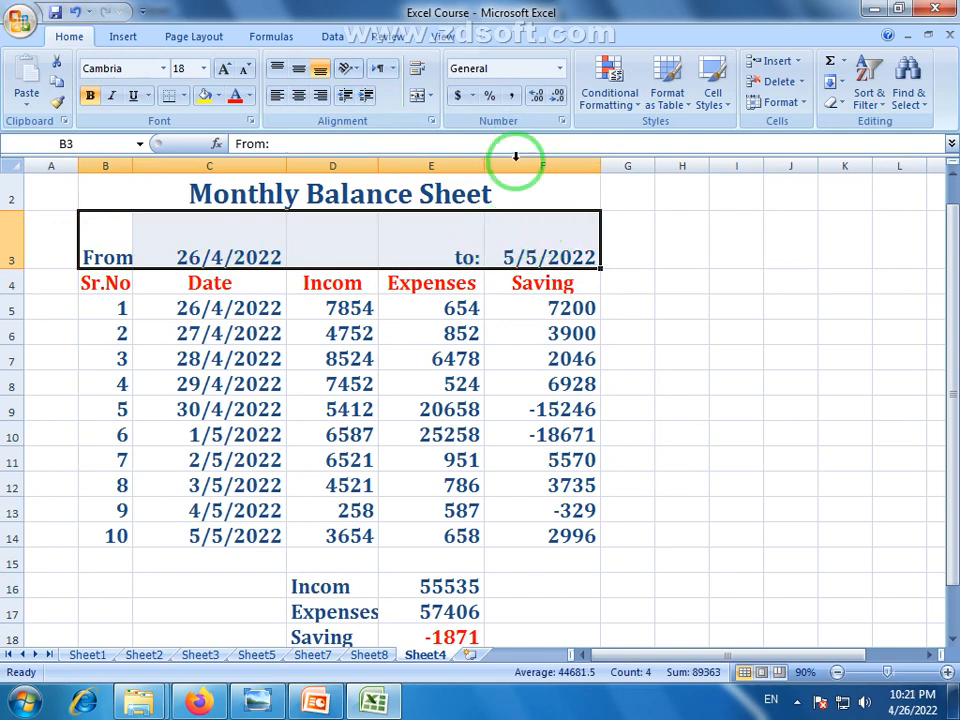
{"action": "left_click", "coordinate": [12, 228]}
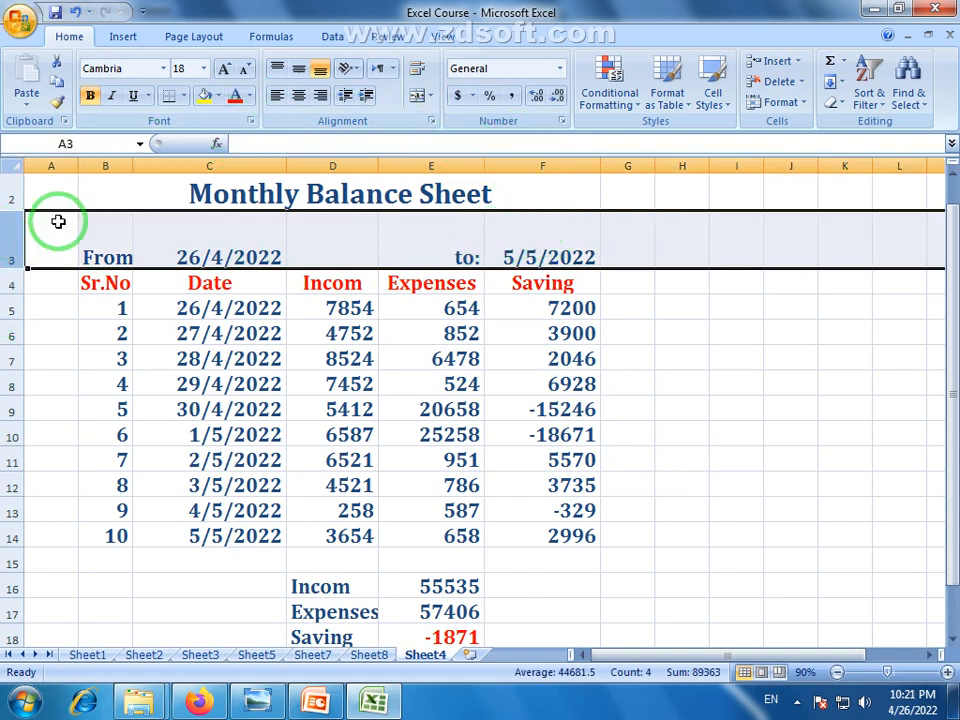
{"action": "left_click", "coordinate": [243, 68]}
{"action": "left_click", "coordinate": [243, 68]}
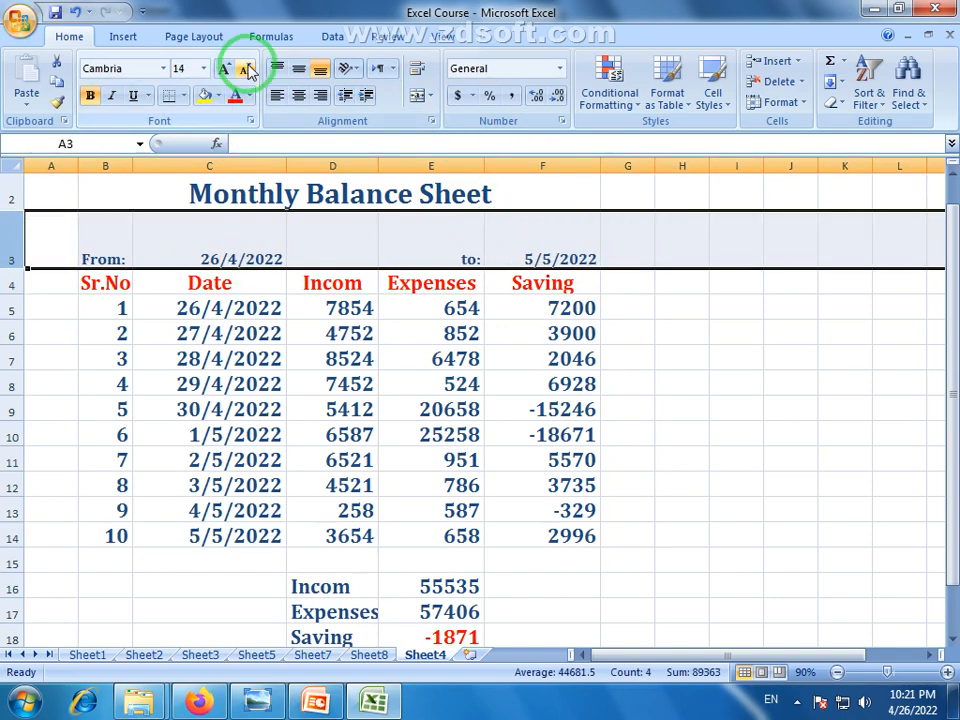
{"action": "left_click", "coordinate": [298, 95]}
{"action": "left_click", "coordinate": [298, 68]}
{"action": "left_click", "coordinate": [671, 393]}
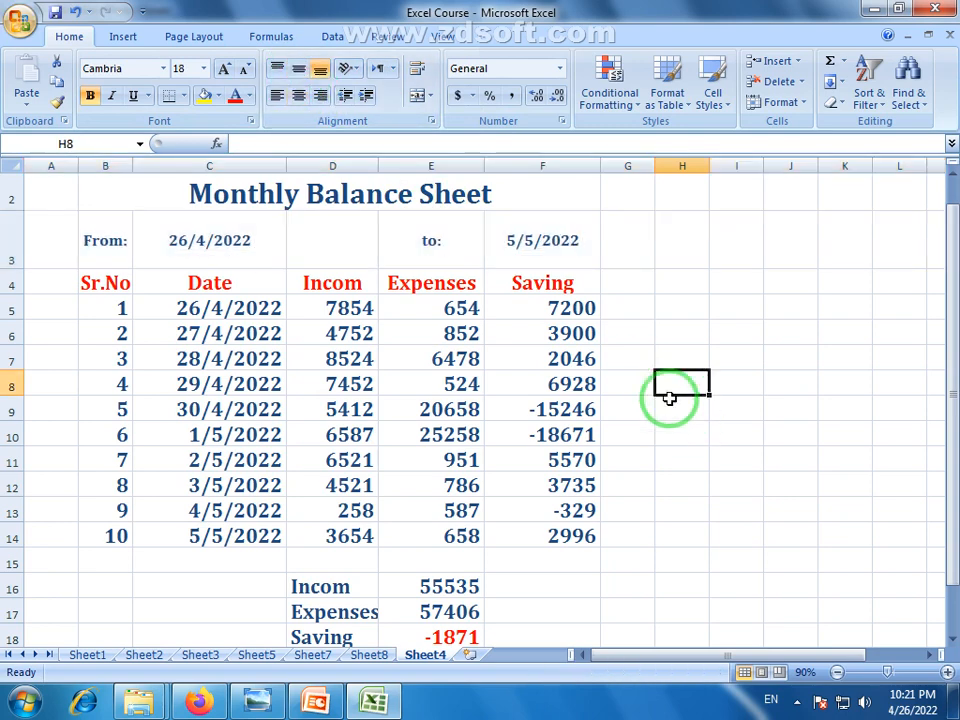
- Reduce the heights of row 3 and of the empty row 1 above the title
{"action": "left_click_drag", "start_coordinate": [6, 267], "coordinate": [9, 253]}
{"action": "scroll", "coordinate": [470, 396], "scroll_direction": "up", "scroll_amount": 1}
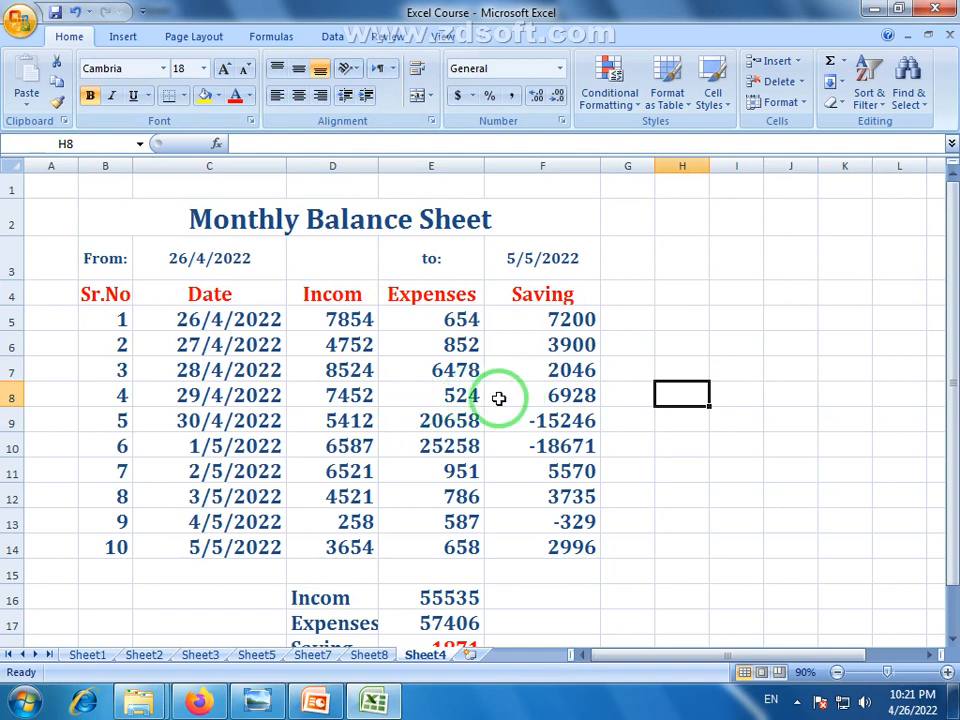
{"action": "left_click_drag", "start_coordinate": [6, 202], "coordinate": [8, 188]}
{"action": "left_click", "coordinate": [388, 258]}
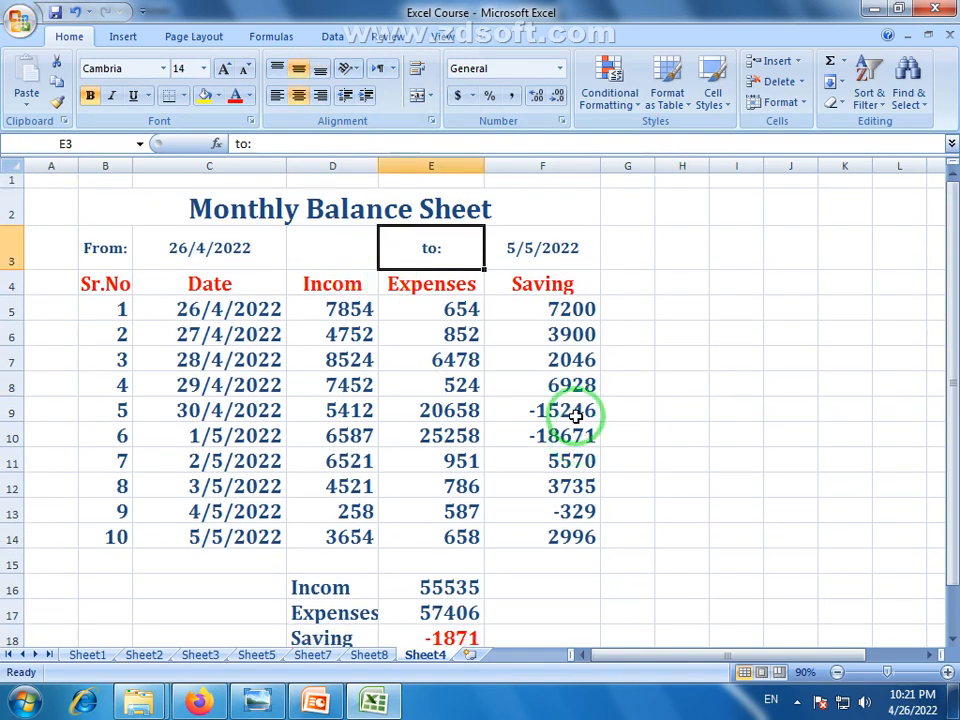
{"action": "left_click", "coordinate": [537, 489]}
{"action": "scroll", "coordinate": [610, 550], "scroll_direction": "down", "scroll_amount": 1}
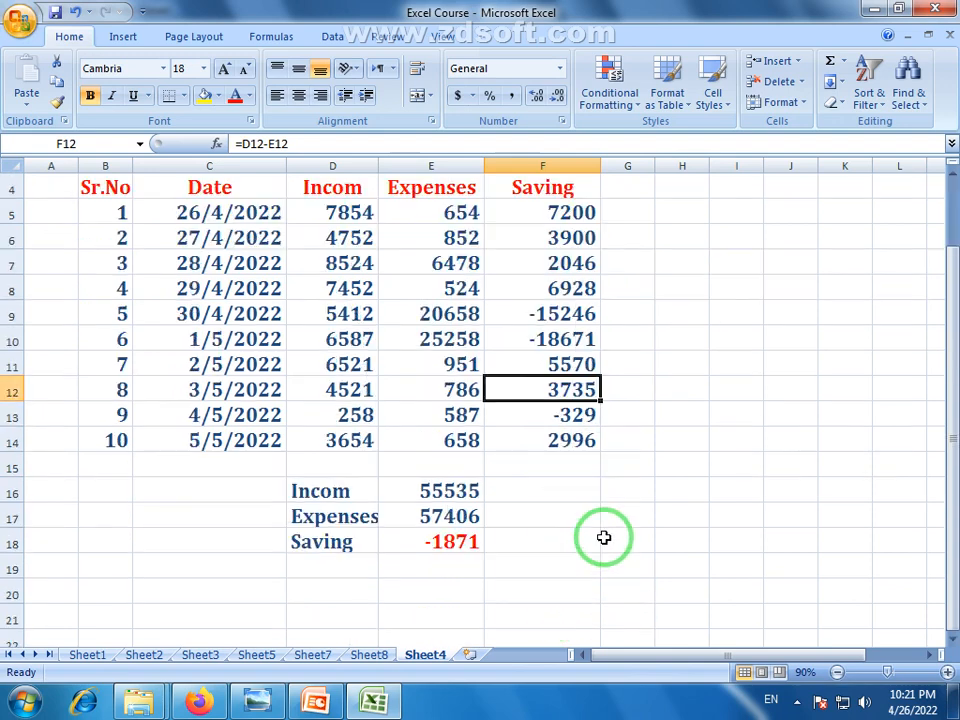
{"action": "scroll", "coordinate": [500, 420], "scroll_direction": "up", "scroll_amount": 1}
- Check the sample balance sheet in Windows Photo Viewer, return to Excel and apply the Number format to the Incom values in D5:D14
{"action": "left_click", "coordinate": [347, 311]}
{"action": "left_click_drag", "start_coordinate": [347, 311], "coordinate": [343, 519]}
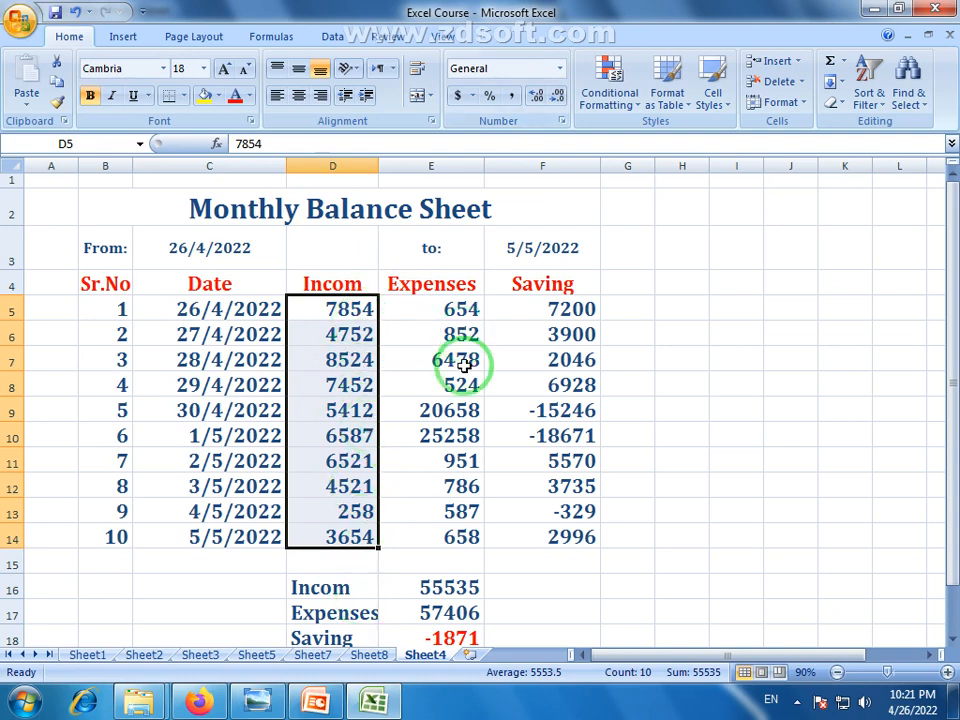
{"action": "left_click", "coordinate": [258, 702]}
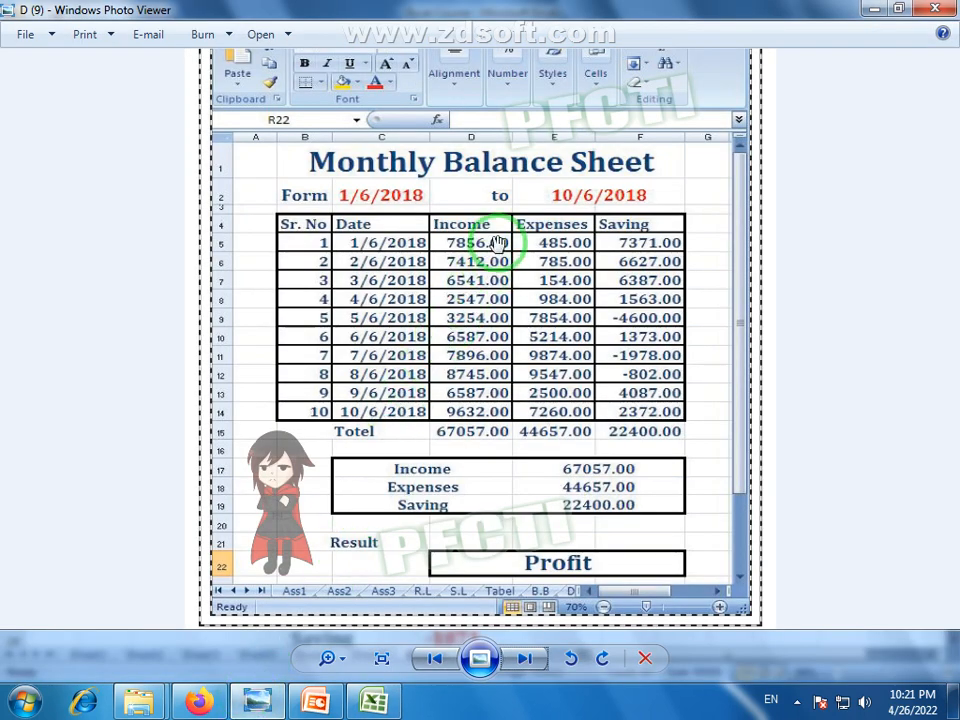
{"action": "left_click", "coordinate": [371, 703]}
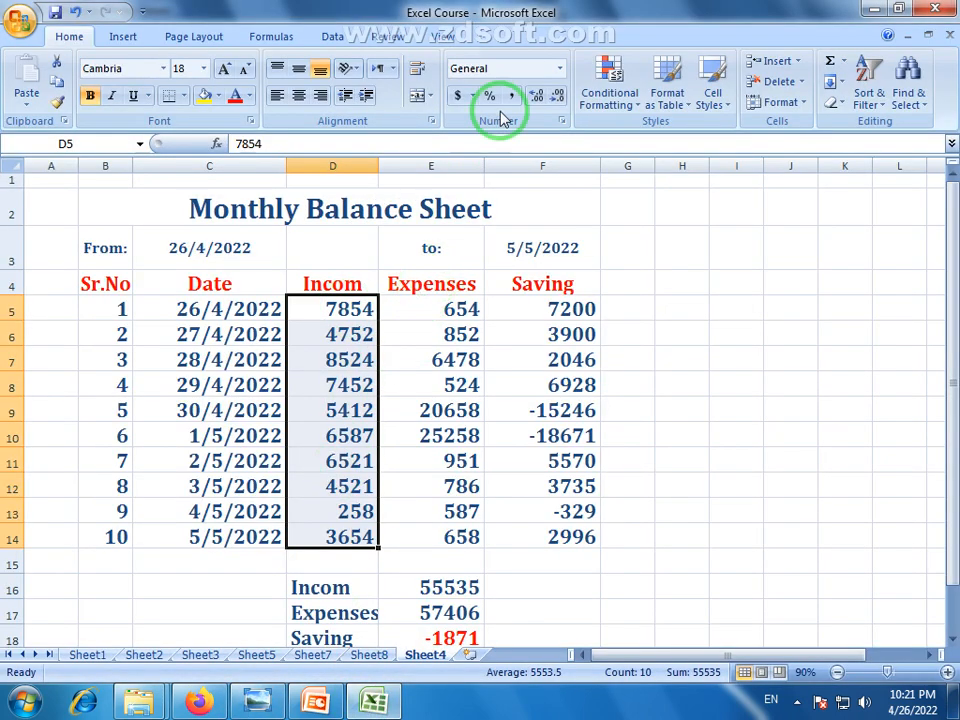
{"action": "left_click", "coordinate": [560, 70]}
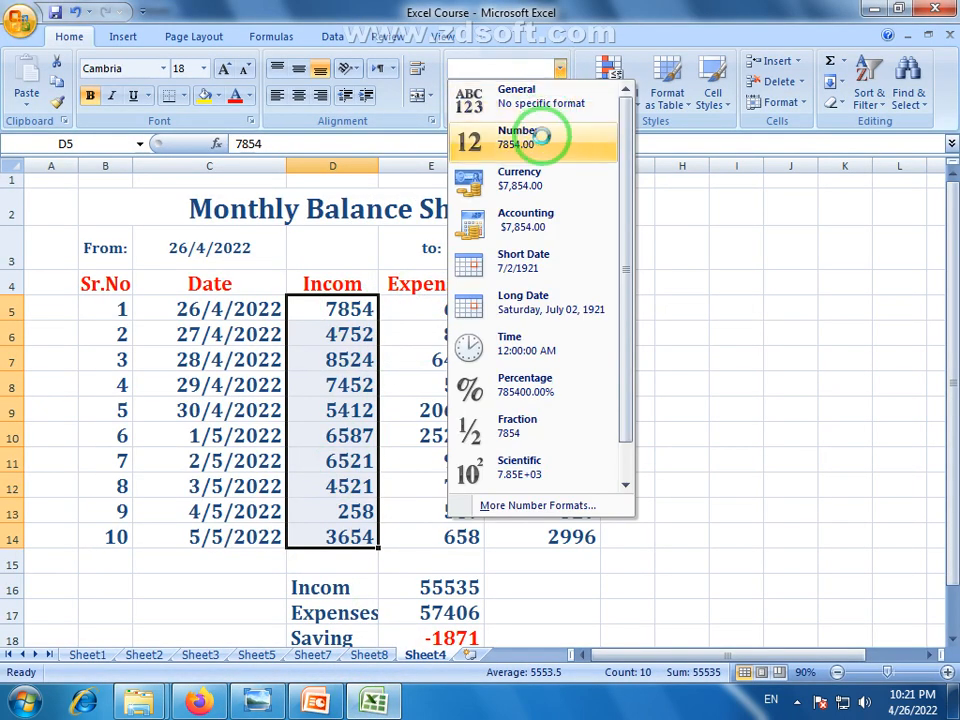
{"action": "left_click", "coordinate": [553, 135]}
- Apply the Number format to the Expenses values in E5:E14 and the Saving values in F5:F14
{"action": "left_click_drag", "start_coordinate": [465, 310], "coordinate": [458, 537]}
{"action": "left_click", "coordinate": [560, 68]}
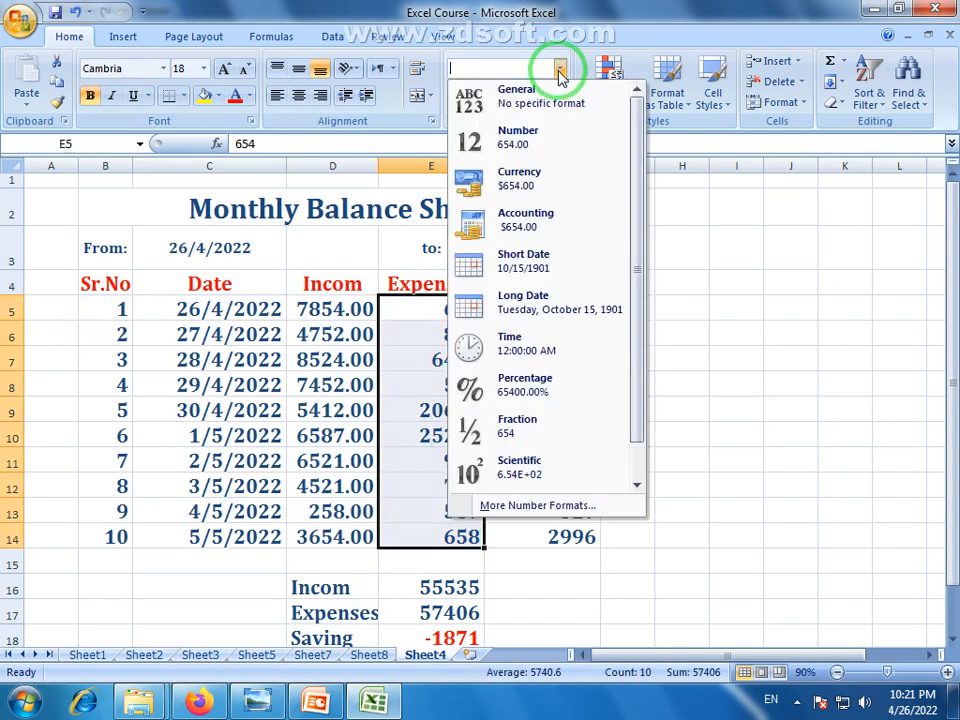
{"action": "left_click", "coordinate": [513, 143]}
{"action": "left_click_drag", "start_coordinate": [561, 306], "coordinate": [568, 525]}
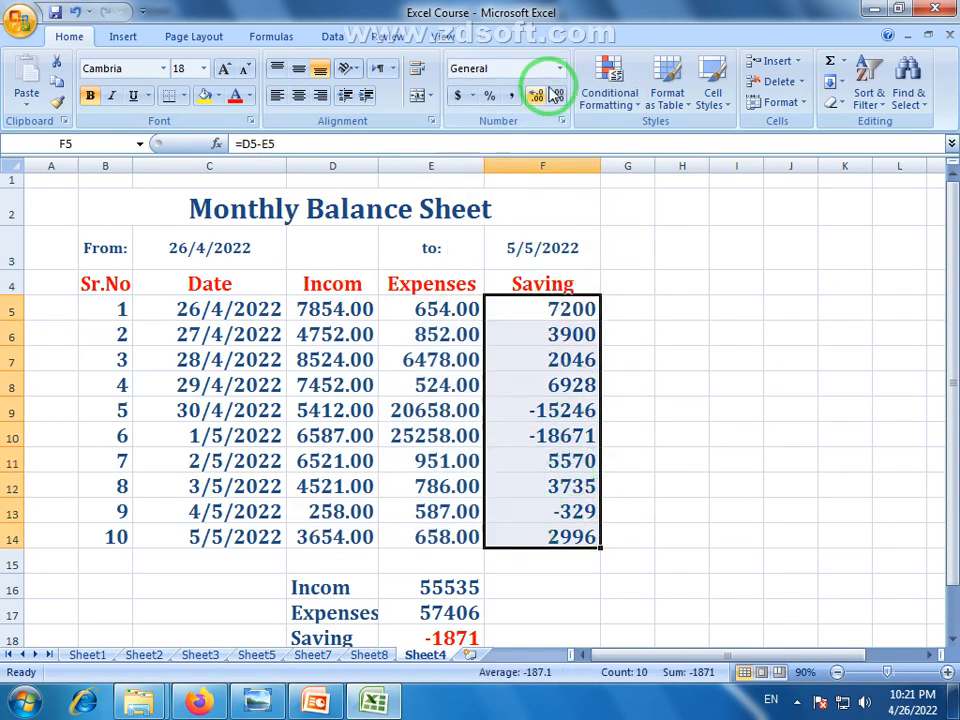
{"action": "left_click", "coordinate": [560, 68]}
{"action": "left_click", "coordinate": [561, 133]}
{"action": "left_click", "coordinate": [690, 336]}
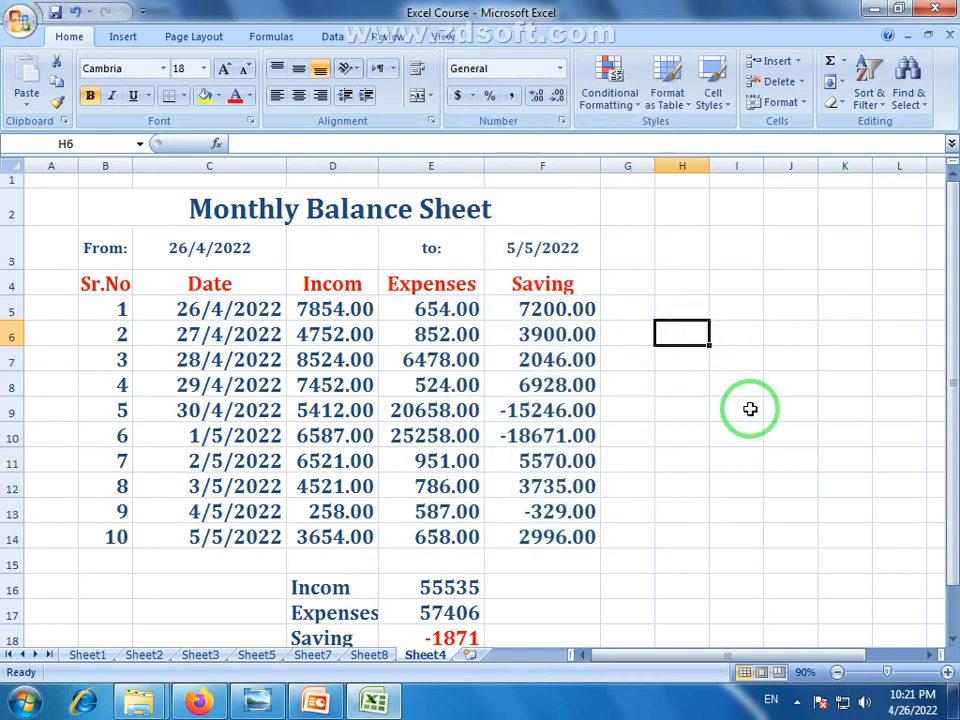
{"action": "left_click_drag", "start_coordinate": [304, 315], "coordinate": [545, 538]}
{"action": "left_click", "coordinate": [718, 514]}
- Set the 1/5/2022 expense in E10 to 5258 and check the Saving total in E18
{"action": "scroll", "coordinate": [741, 378], "scroll_direction": "down", "scroll_amount": 1}
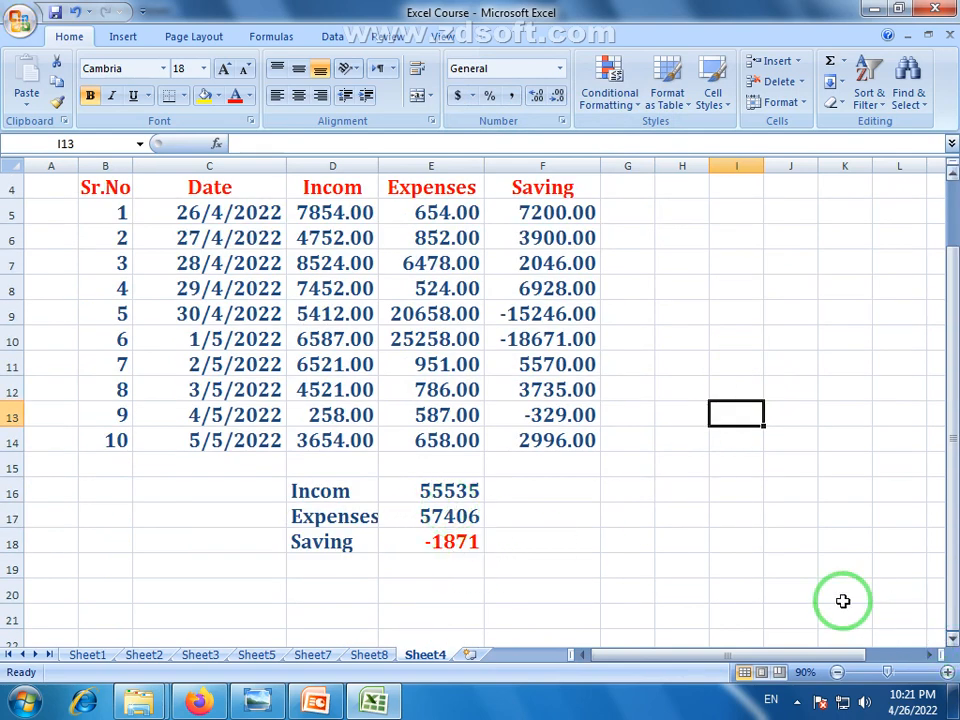
{"action": "left_click", "coordinate": [645, 535]}
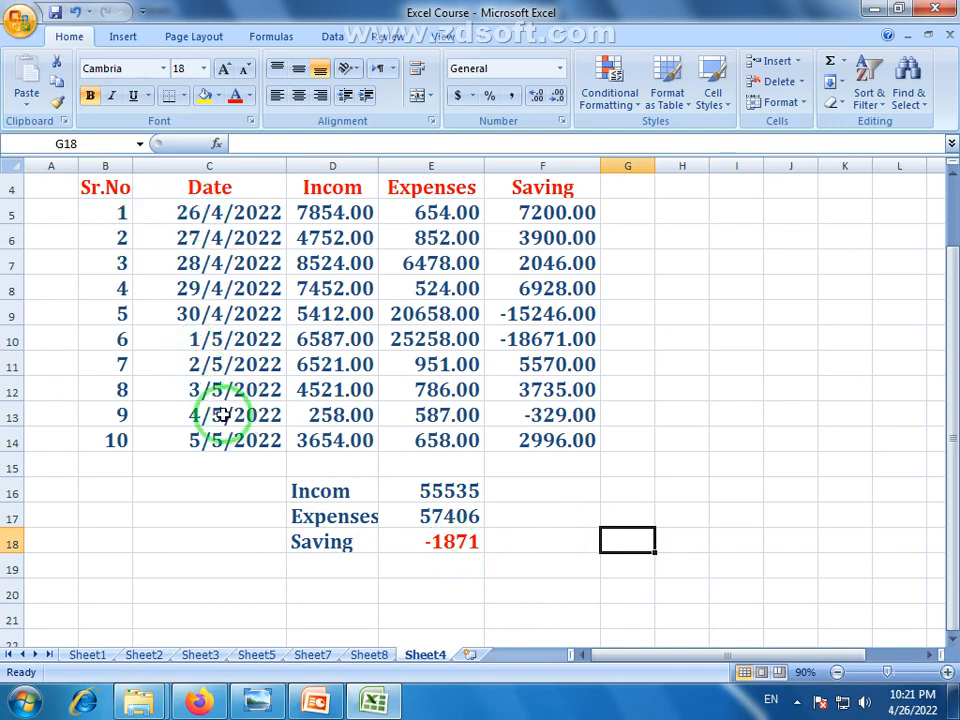
{"action": "left_click", "coordinate": [452, 552]}
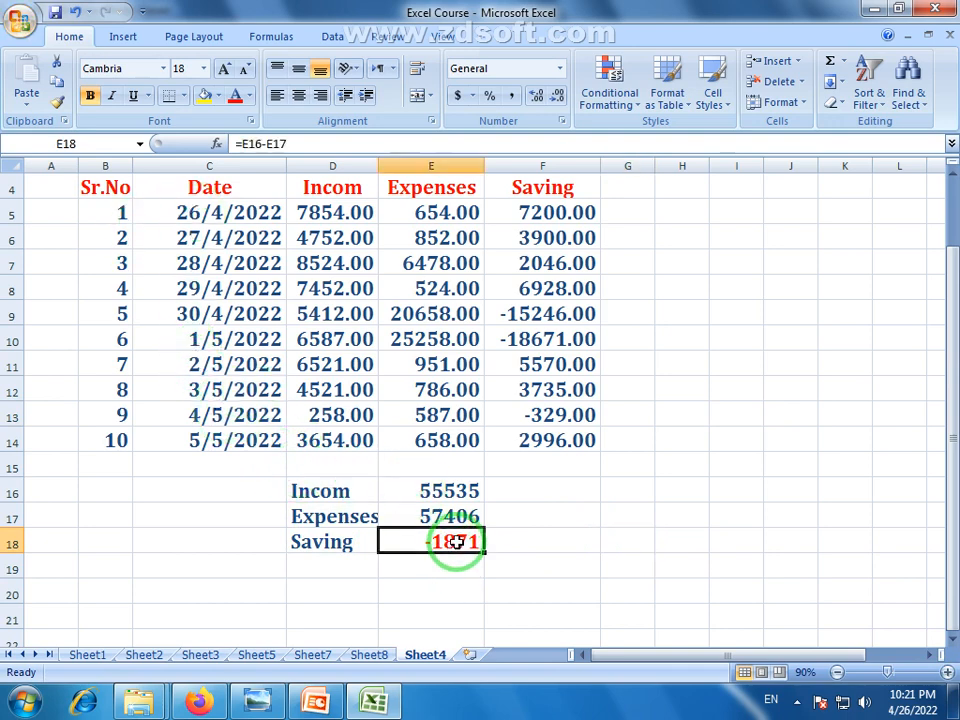
{"action": "left_click", "coordinate": [410, 337]}
{"action": "double_click", "coordinate": [410, 340]}
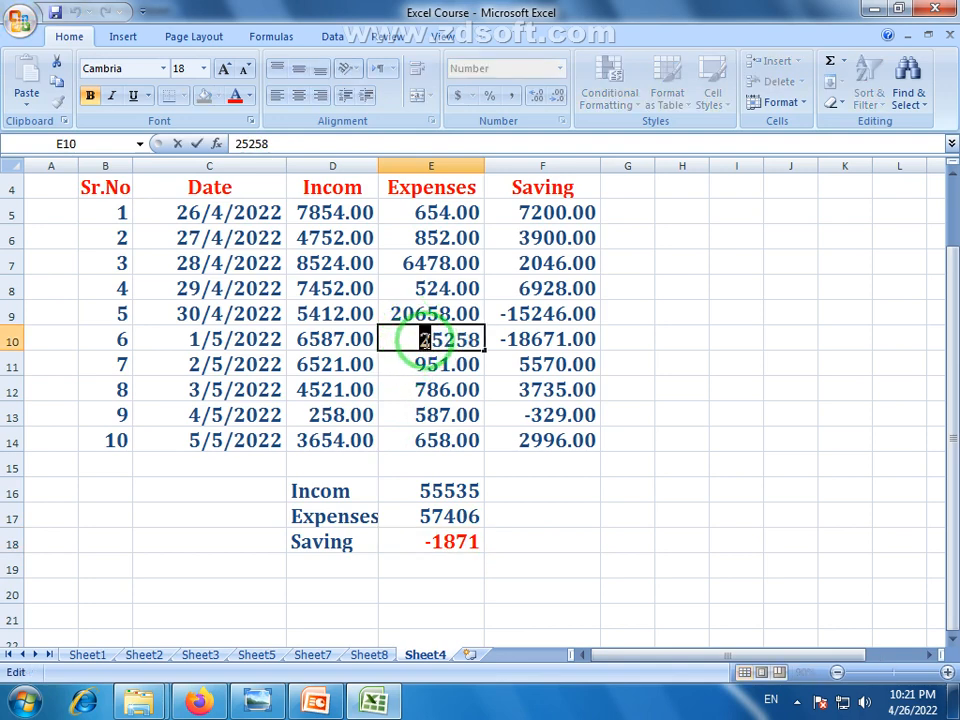
{"action": "key", "text": "Delete"}
{"action": "left_click", "coordinate": [440, 384]}
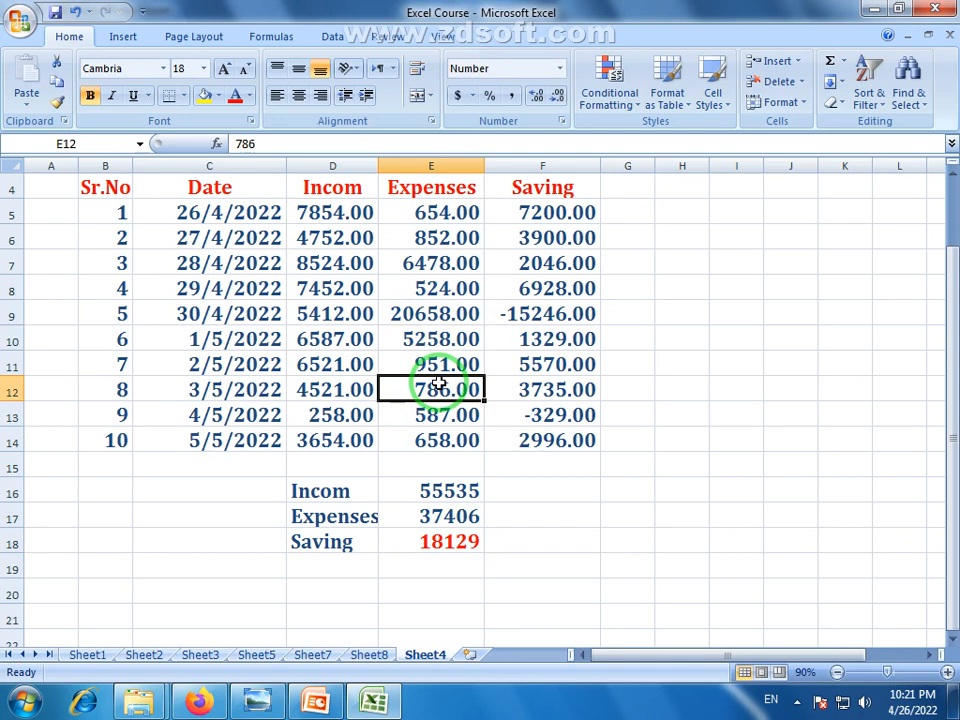
{"action": "left_click", "coordinate": [450, 550]}
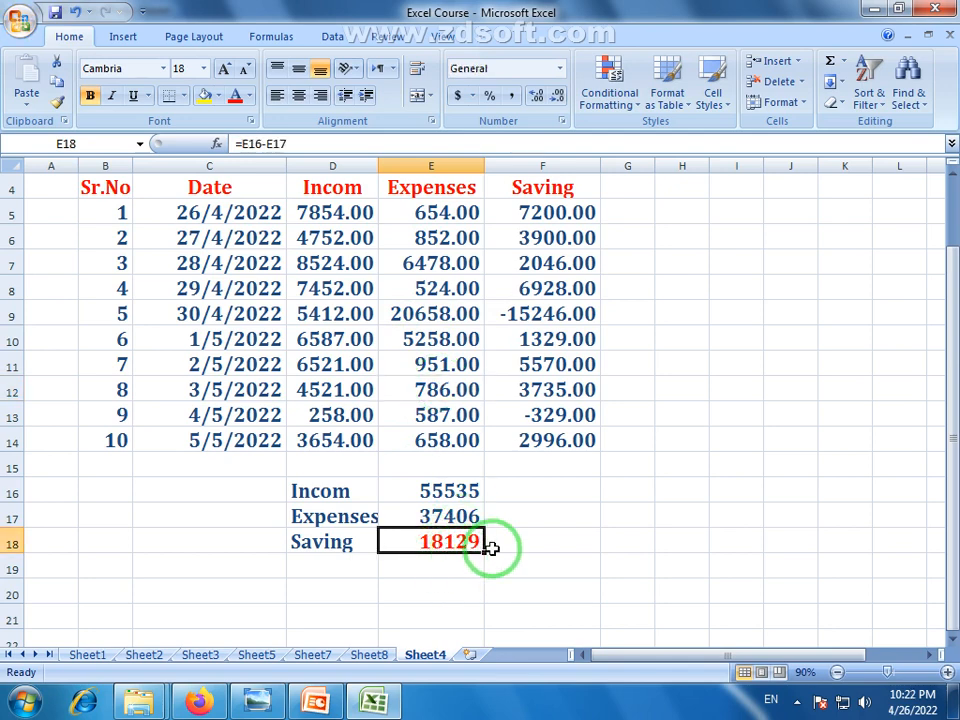
- Merge and center cells G17:H17 beside the totals and enter Profit in them
{"action": "left_click", "coordinate": [567, 513]}
{"action": "left_click_drag", "start_coordinate": [640, 516], "coordinate": [680, 516]}
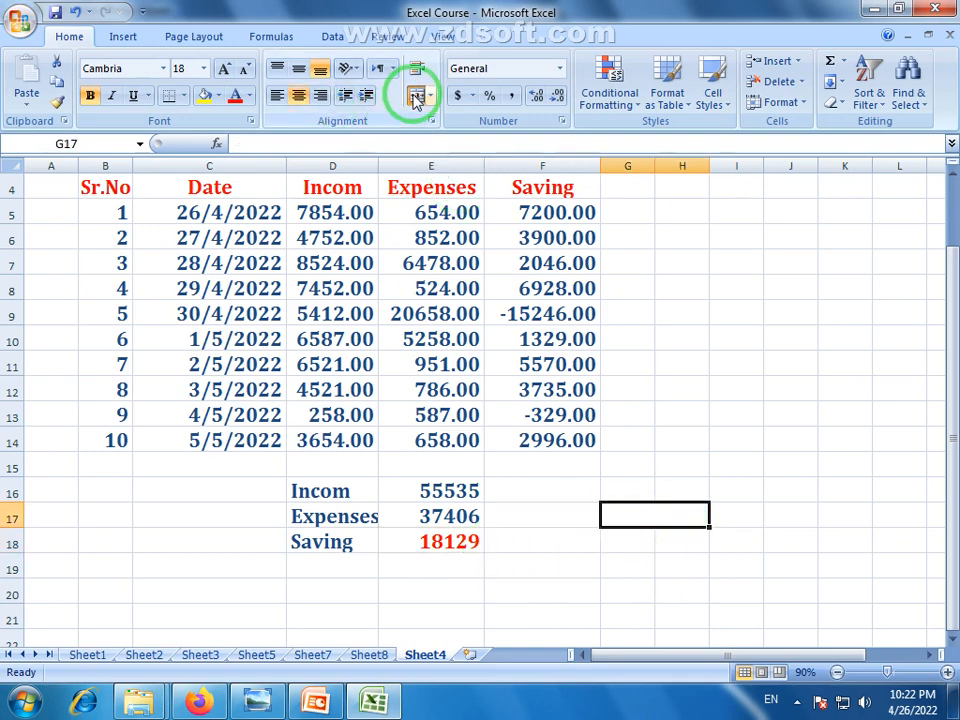
{"action": "type", "text": "Profit"}
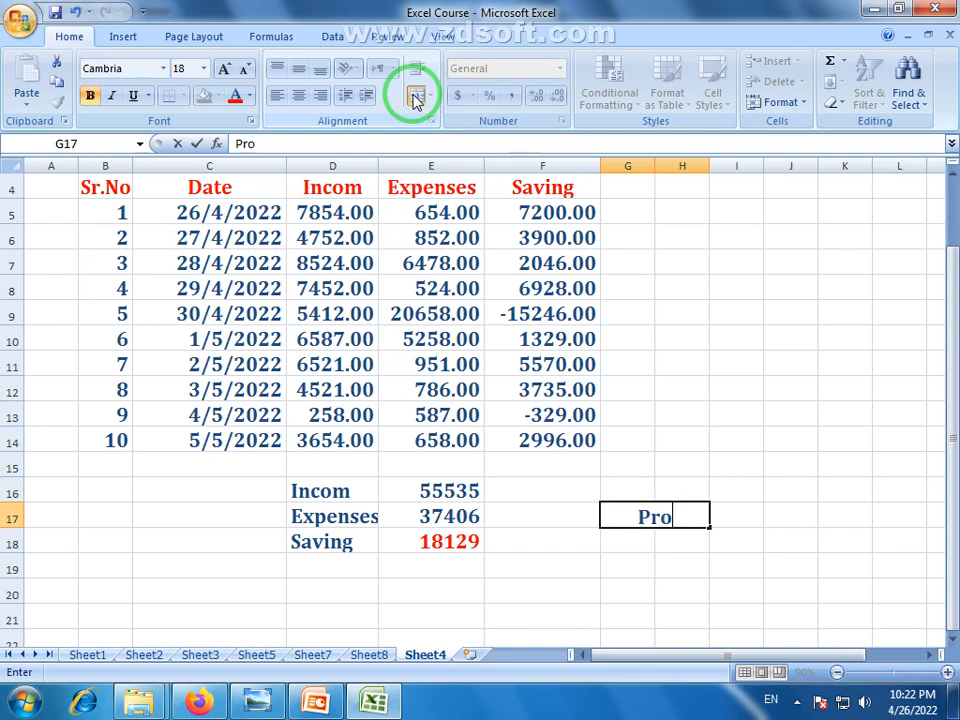
{"action": "left_click", "coordinate": [634, 557]}
- Color the Profit text in the merged cell G17 red
{"action": "left_click", "coordinate": [665, 532]}
{"action": "left_click", "coordinate": [668, 516]}
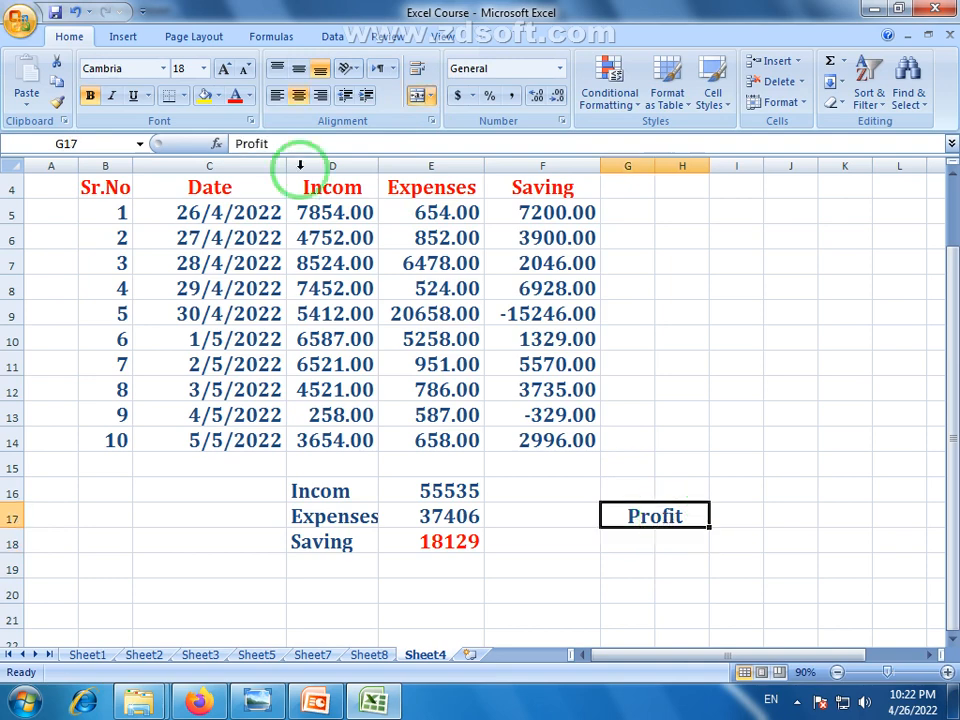
{"action": "left_click", "coordinate": [236, 95]}
{"action": "left_click", "coordinate": [651, 581]}
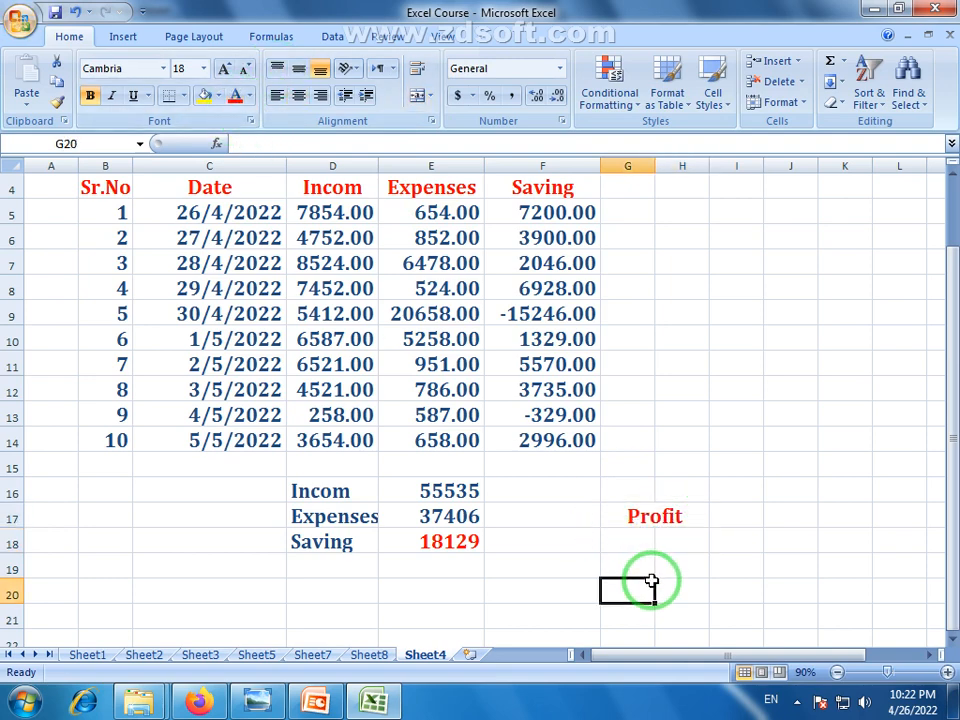
- Set the 1/5/2022 expense in E10 to 7258
{"action": "left_click", "coordinate": [435, 338]}
{"action": "left_click", "coordinate": [334, 323]}
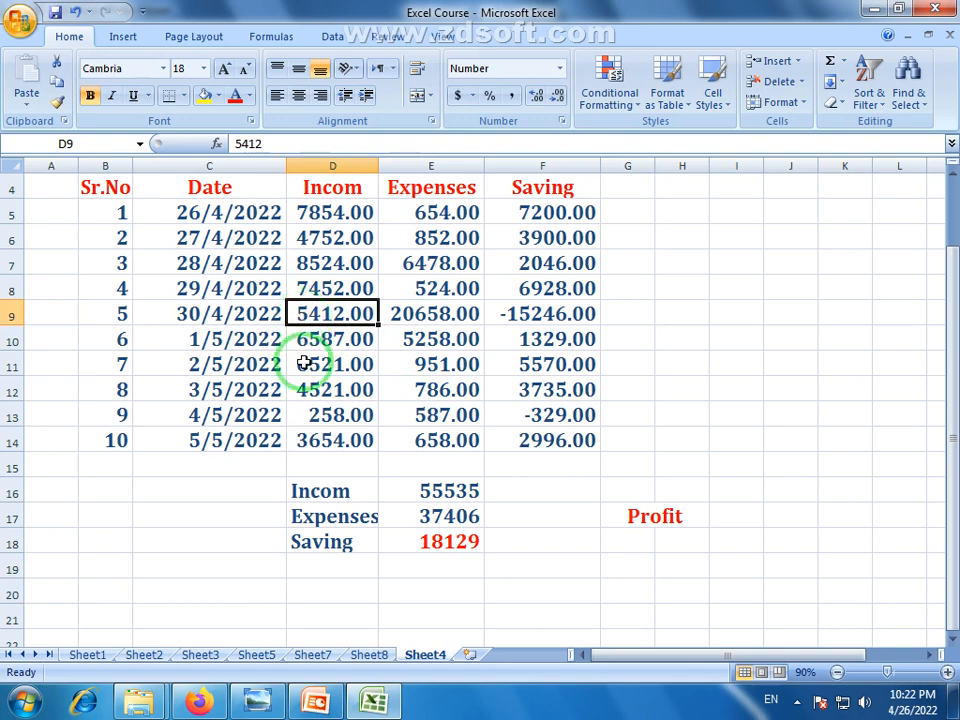
{"action": "left_click", "coordinate": [305, 360]}
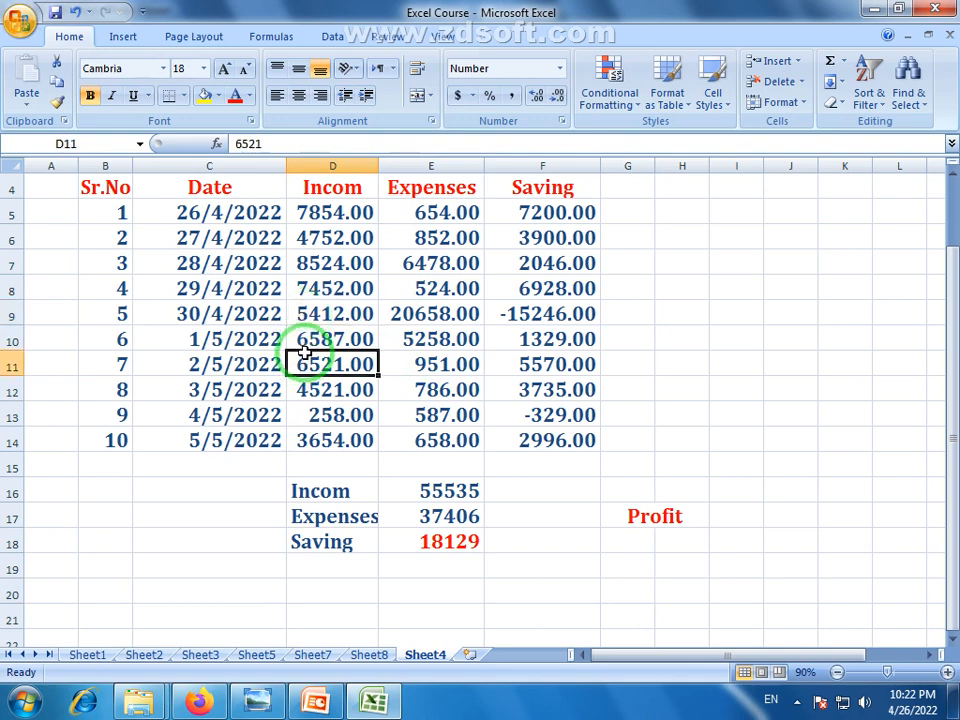
{"action": "left_click", "coordinate": [419, 338]}
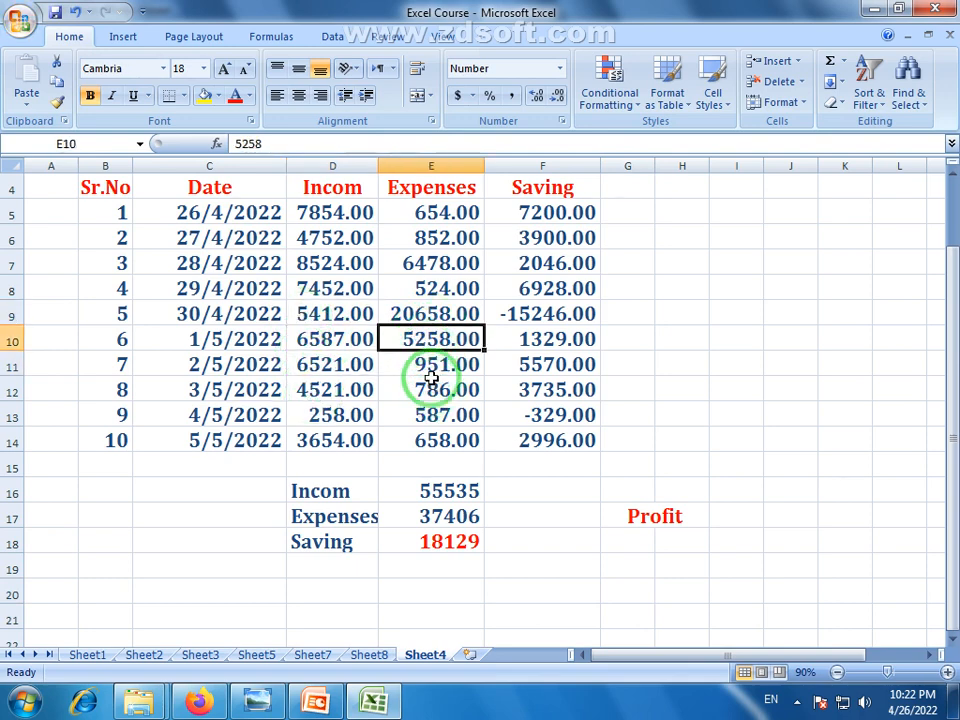
{"action": "double_click", "coordinate": [420, 340]}
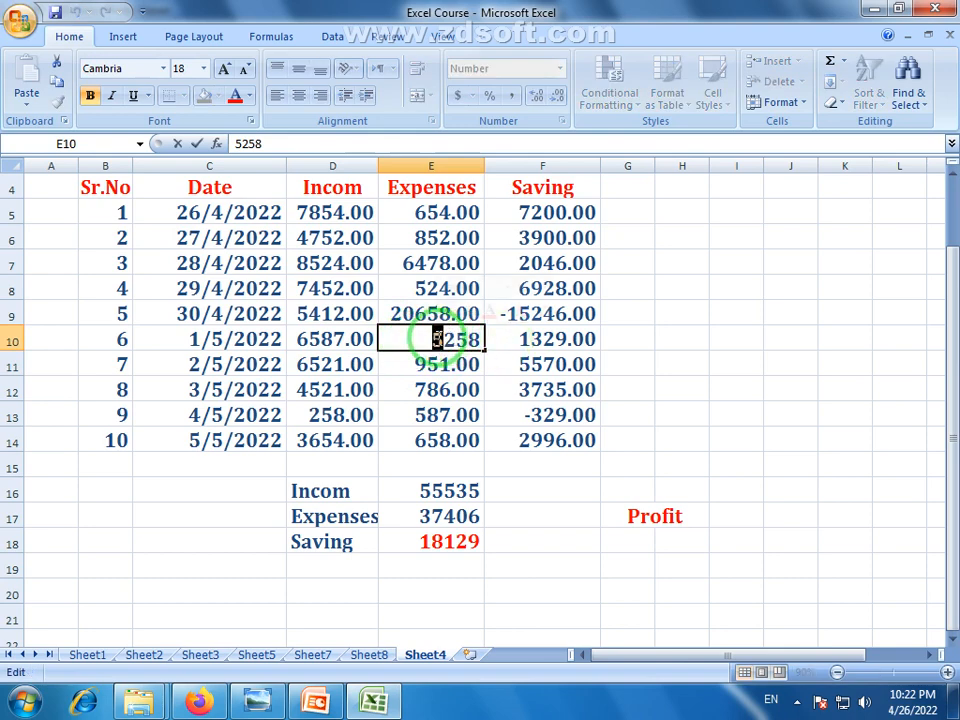
{"action": "key", "text": "Return"}
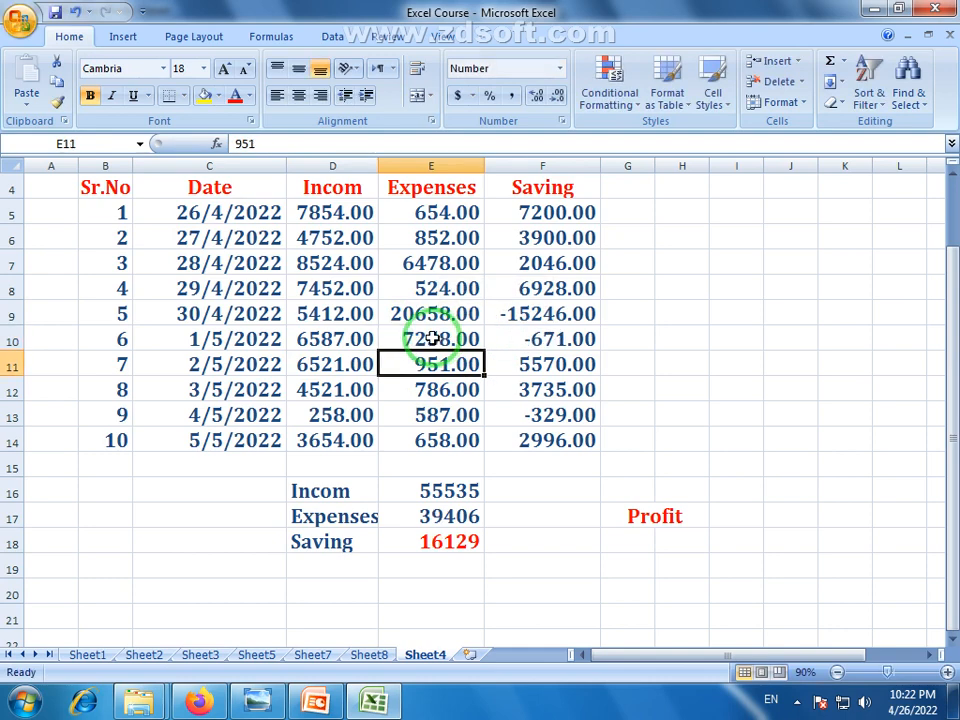
{"action": "key", "text": "Down"}
- Raise the 1/5/2022 expense in E10 to 17258
{"action": "double_click", "coordinate": [413, 340]}
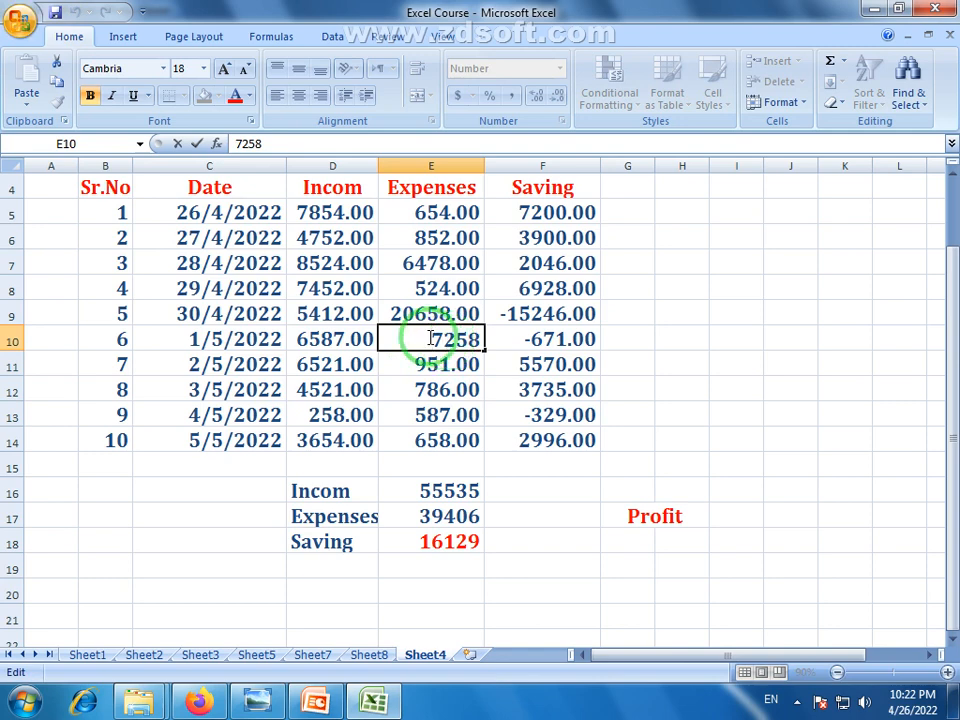
{"action": "type", "text": "1"}
{"action": "key", "text": "Return"}
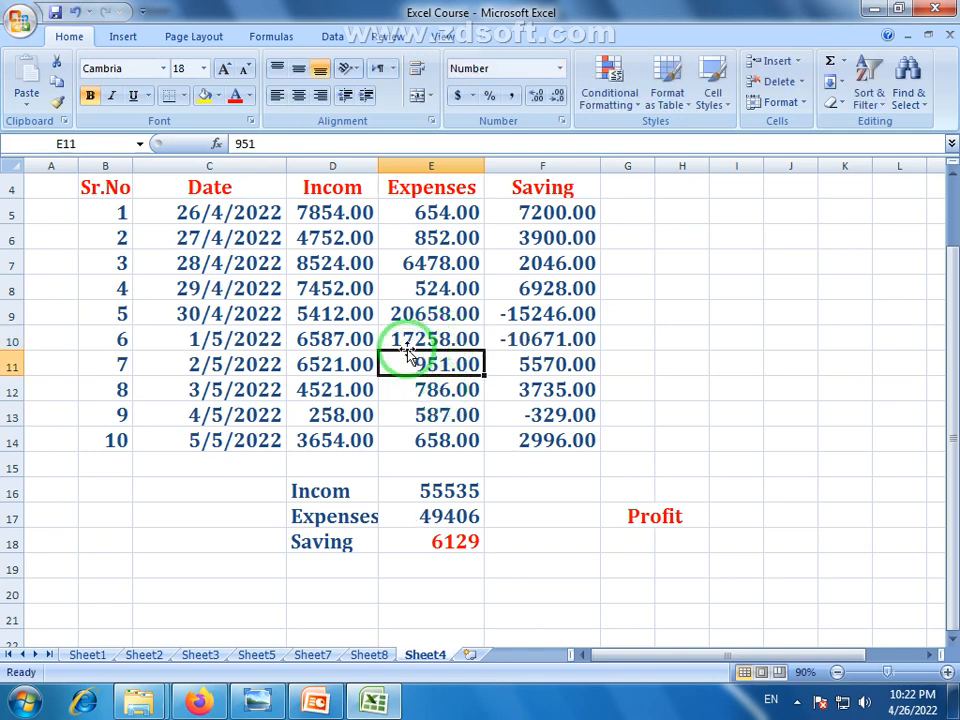
- Raise the 1/5/2022 expense in E10 to 27258
{"action": "double_click", "coordinate": [408, 341]}
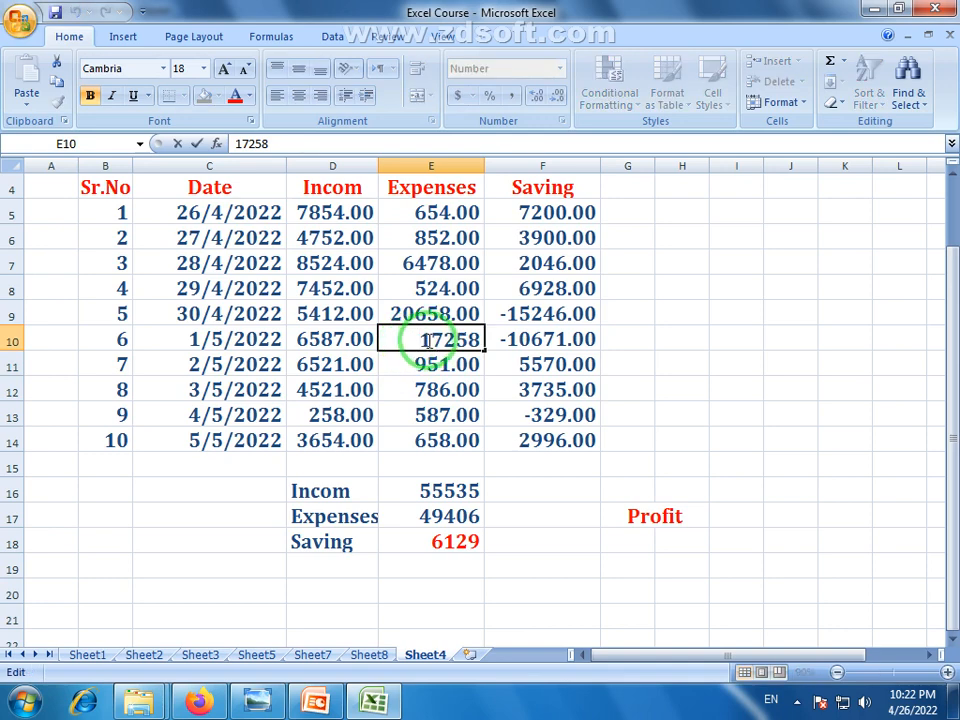
{"action": "key", "text": "Delete"}
{"action": "type", "text": "2"}
{"action": "key", "text": "Return"}
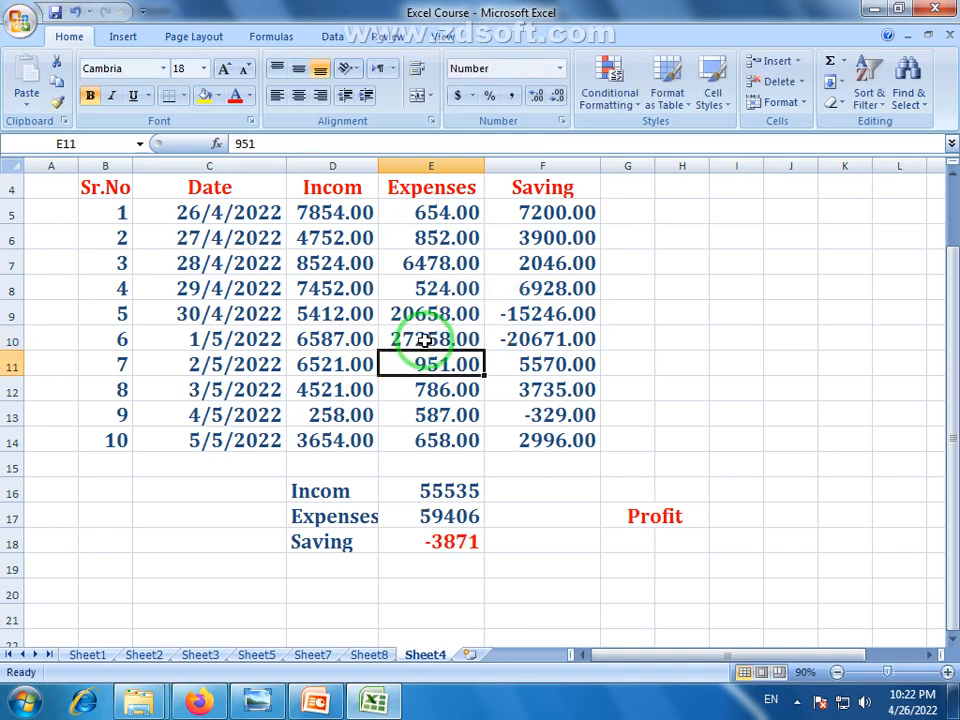
{"action": "left_click", "coordinate": [489, 583]}
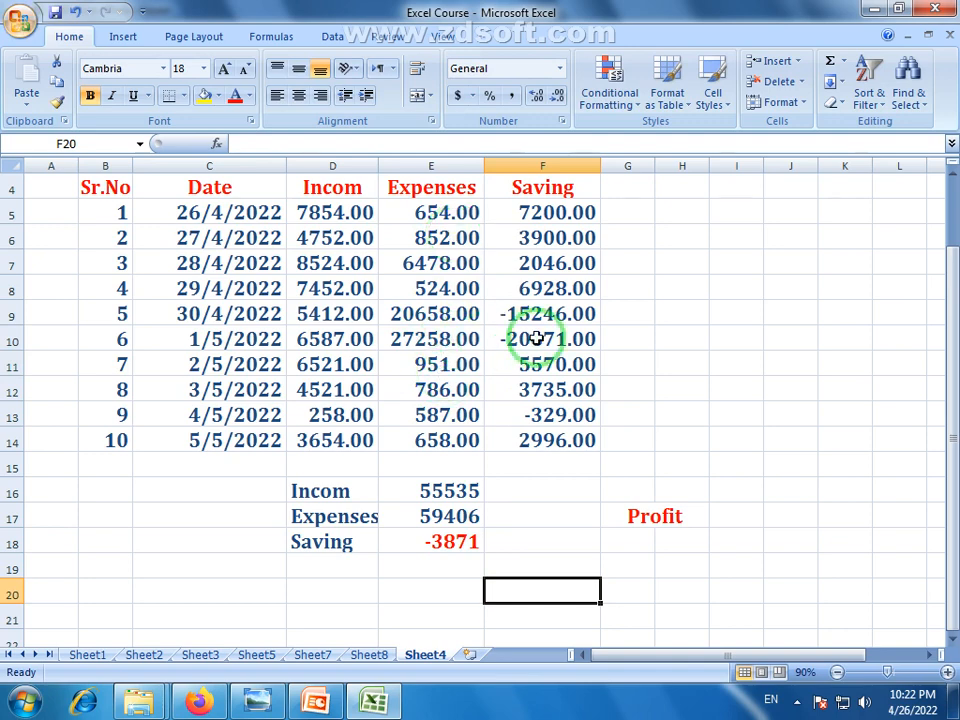
- Compare the Saving total in E18 with the Profit label in the merged cell G17
{"action": "left_click", "coordinate": [432, 542]}
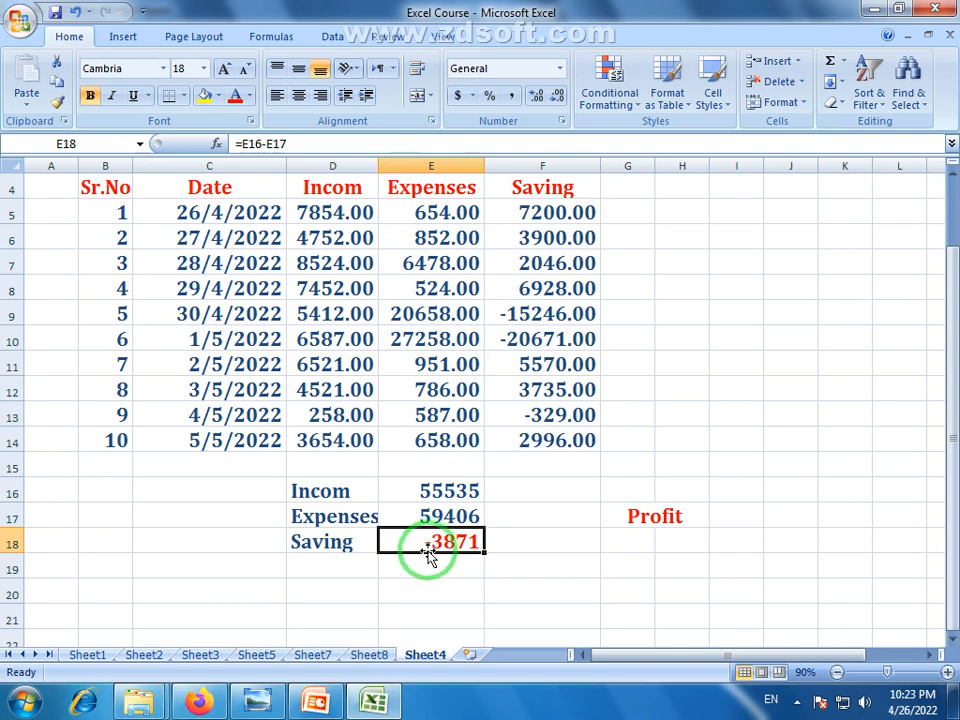
{"action": "left_click", "coordinate": [669, 520]}
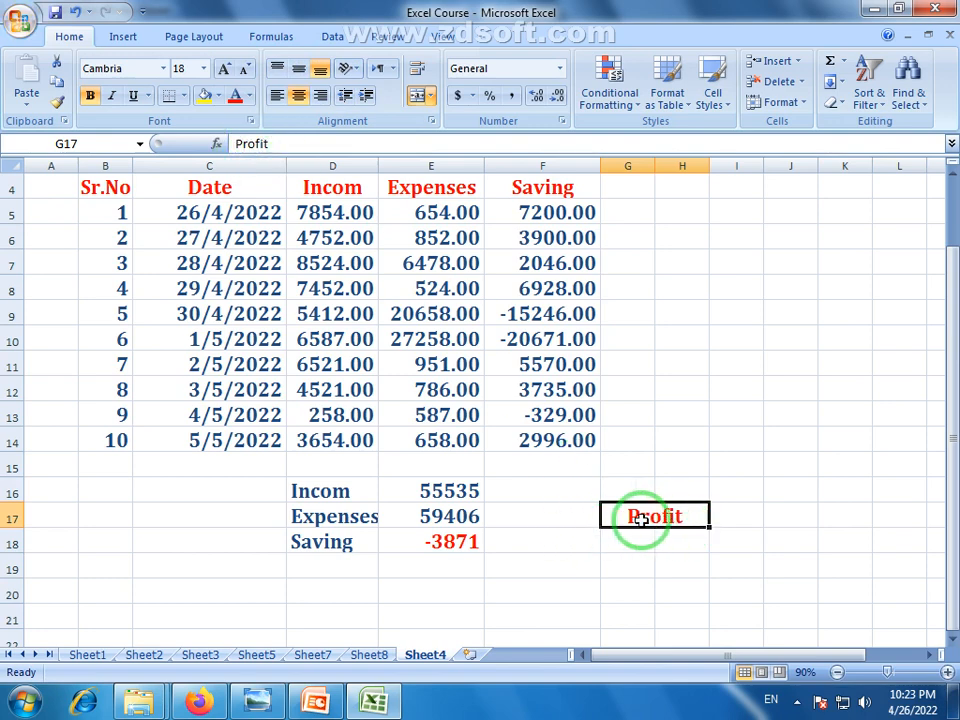
{"action": "left_click", "coordinate": [443, 548]}
{"action": "left_click", "coordinate": [632, 522]}
{"action": "left_click", "coordinate": [458, 542]}
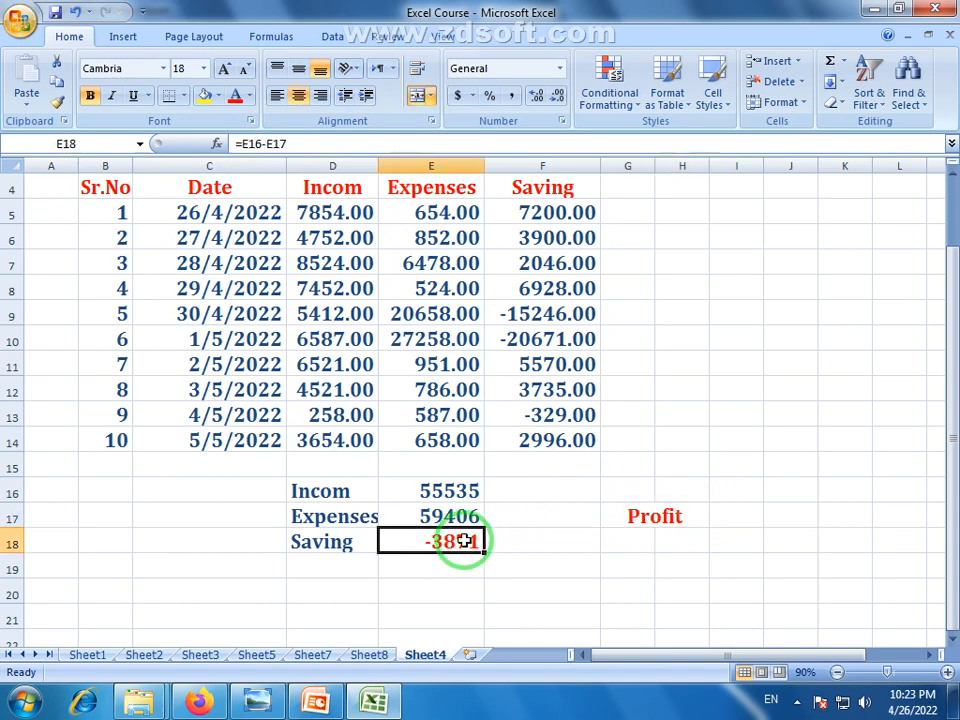
{"action": "left_click", "coordinate": [637, 516]}
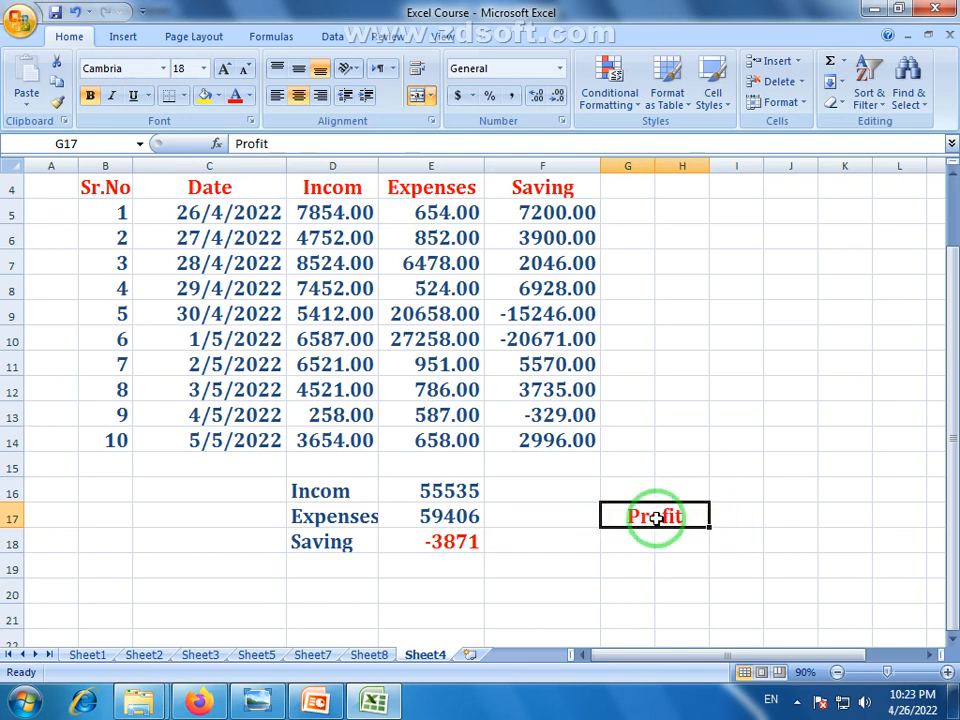
{"action": "left_click", "coordinate": [456, 545]}
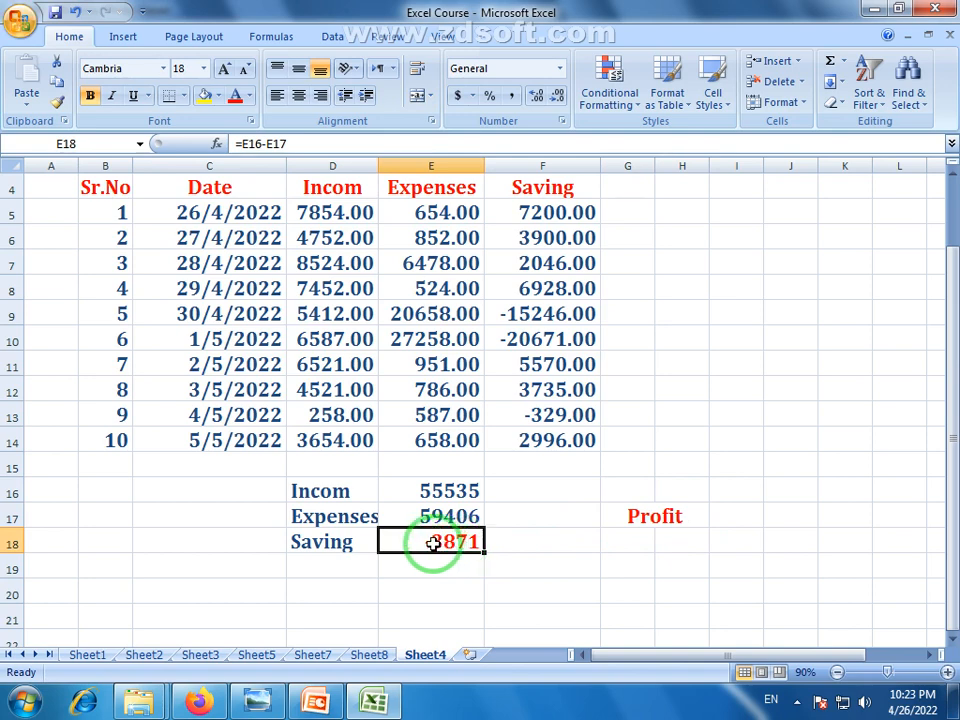
{"action": "left_click", "coordinate": [664, 519]}
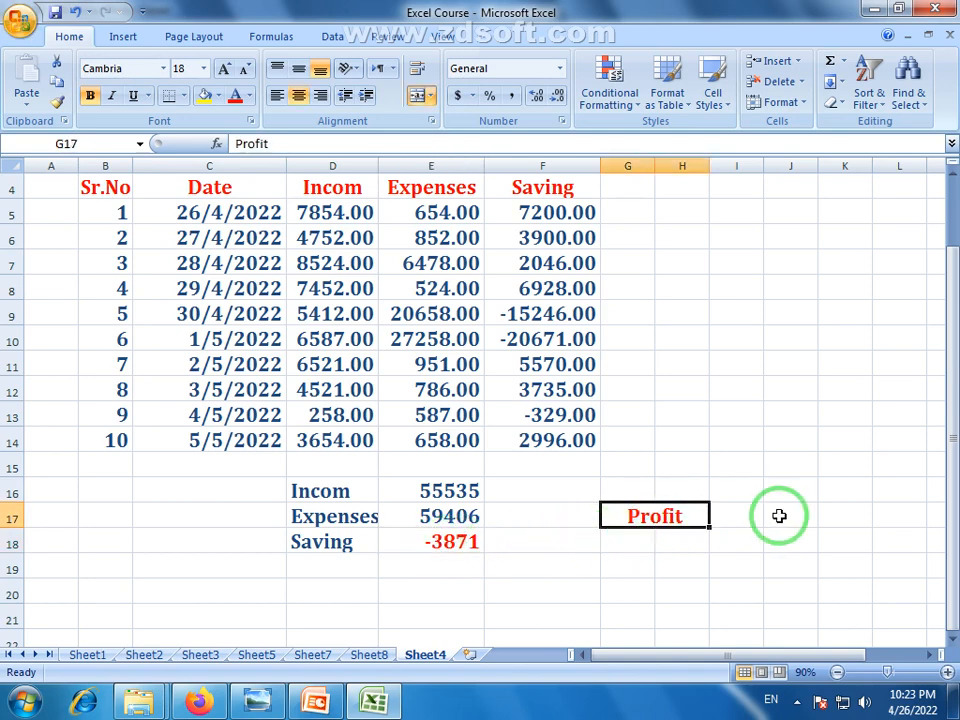
{"action": "left_click", "coordinate": [456, 545]}
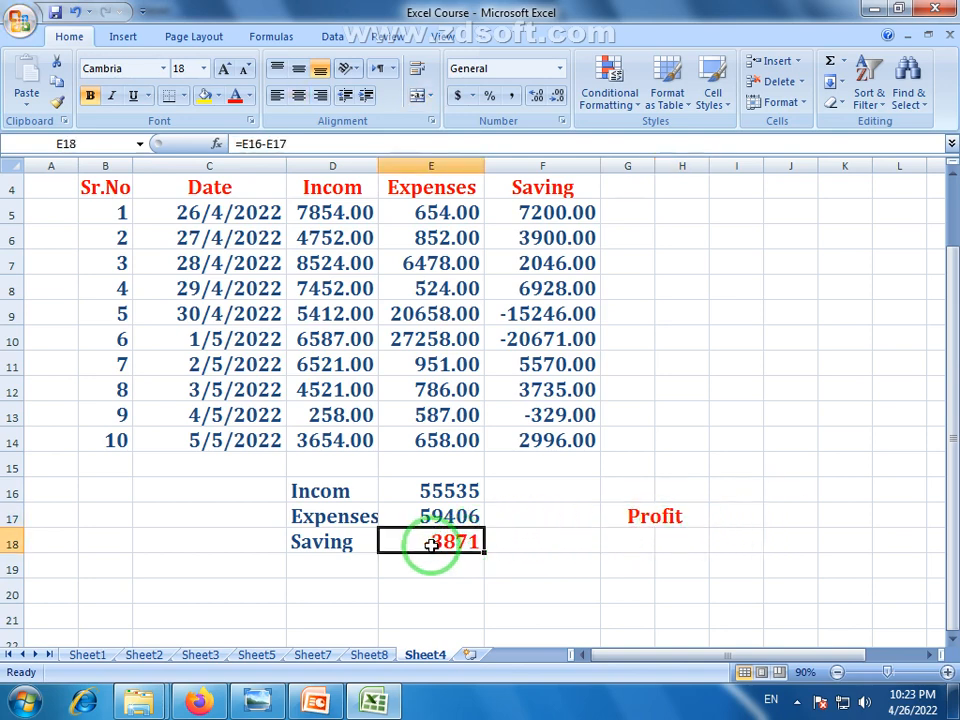
{"action": "left_click", "coordinate": [688, 520]}
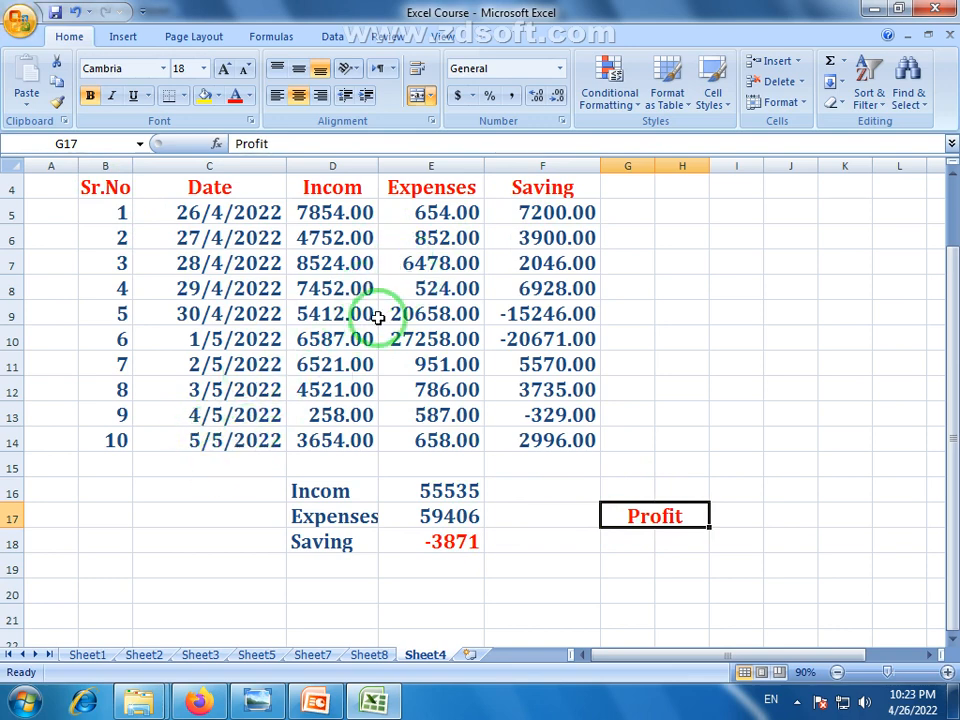
{"action": "double_click", "coordinate": [634, 525]}
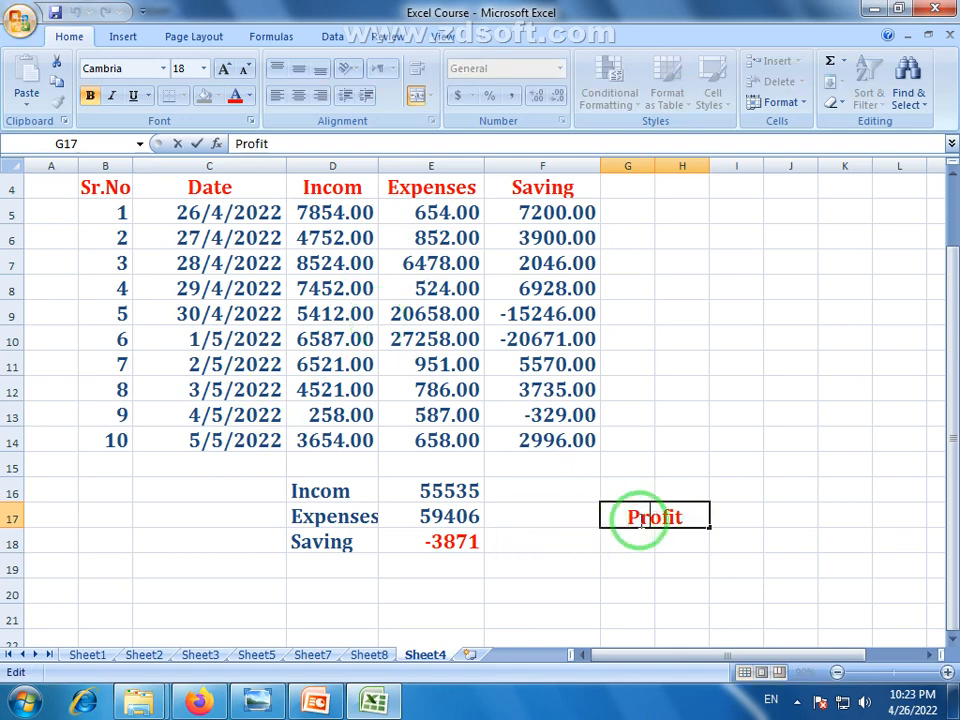
{"action": "left_click", "coordinate": [664, 571]}
{"action": "left_click", "coordinate": [666, 516]}
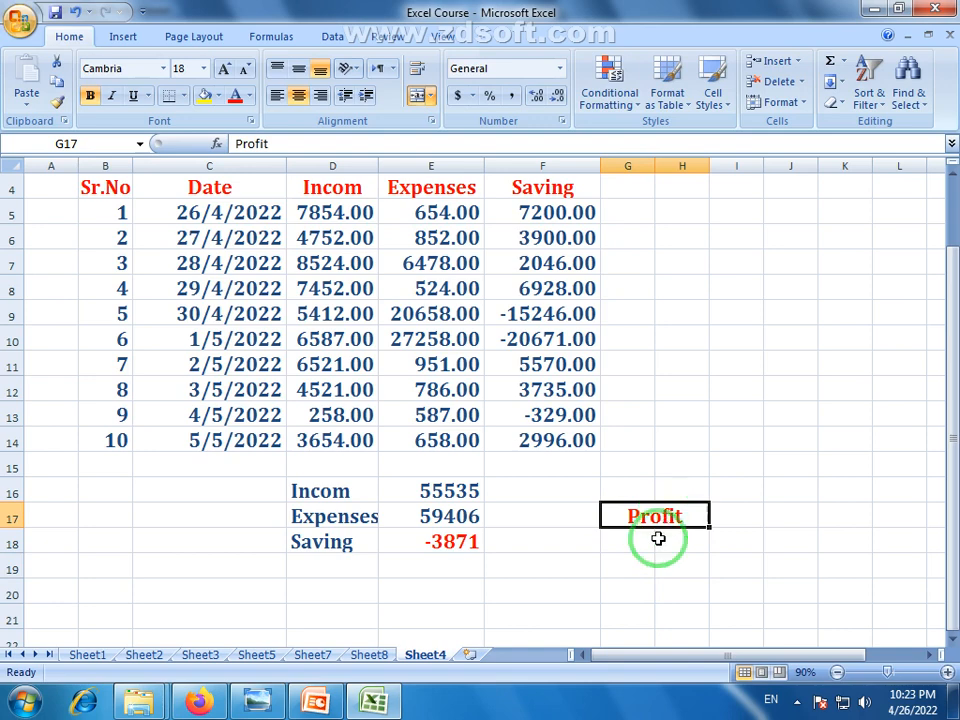
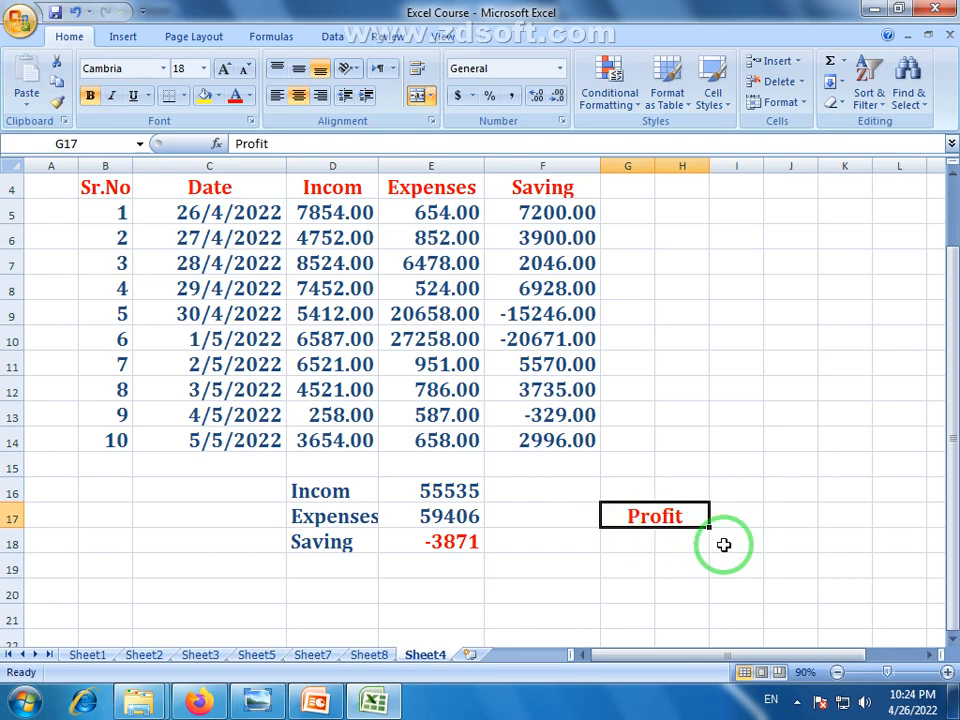
- Set the 1/5/2022 expense in E10 back to 7258 and check the Saving total in E18
{"action": "left_click", "coordinate": [450, 545]}
{"action": "double_click", "coordinate": [407, 345]}
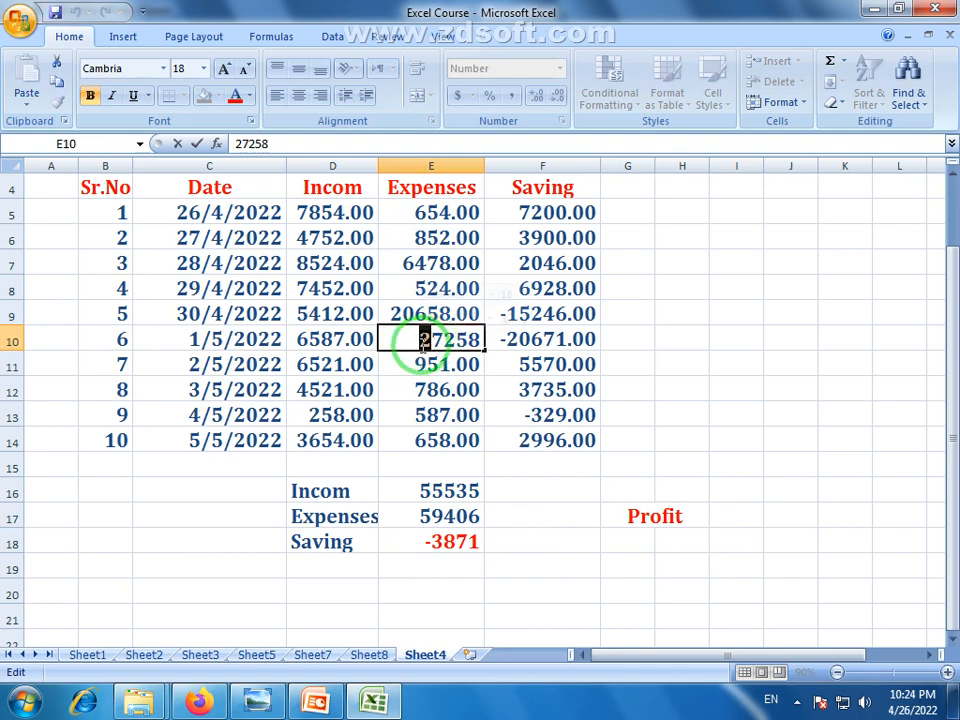
{"action": "key", "text": "Return"}
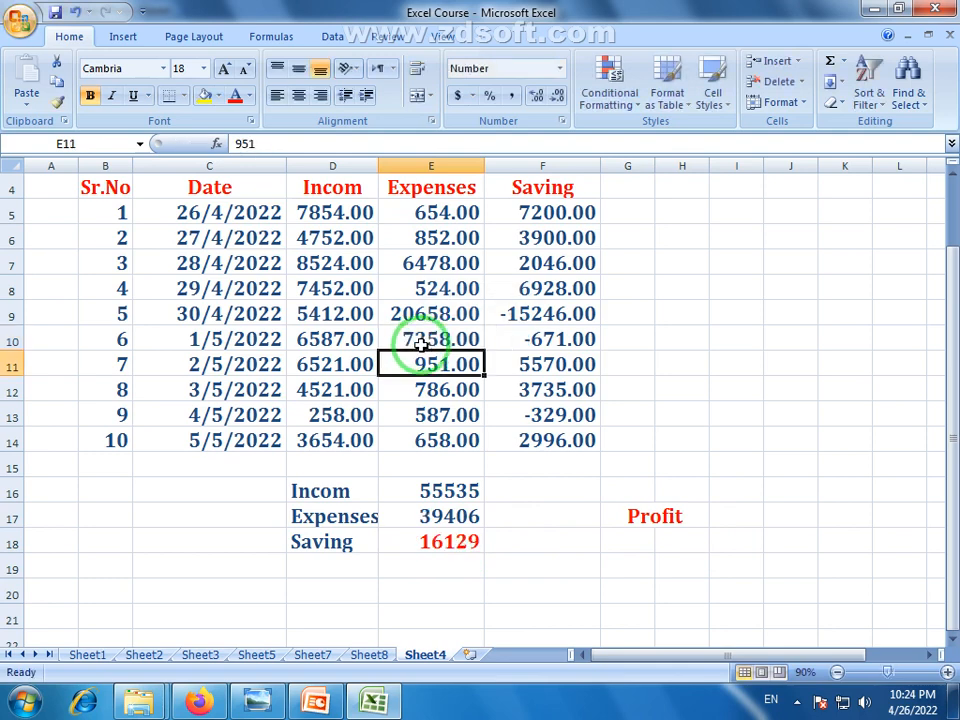
{"action": "left_click", "coordinate": [476, 594]}
{"action": "left_click", "coordinate": [453, 548]}
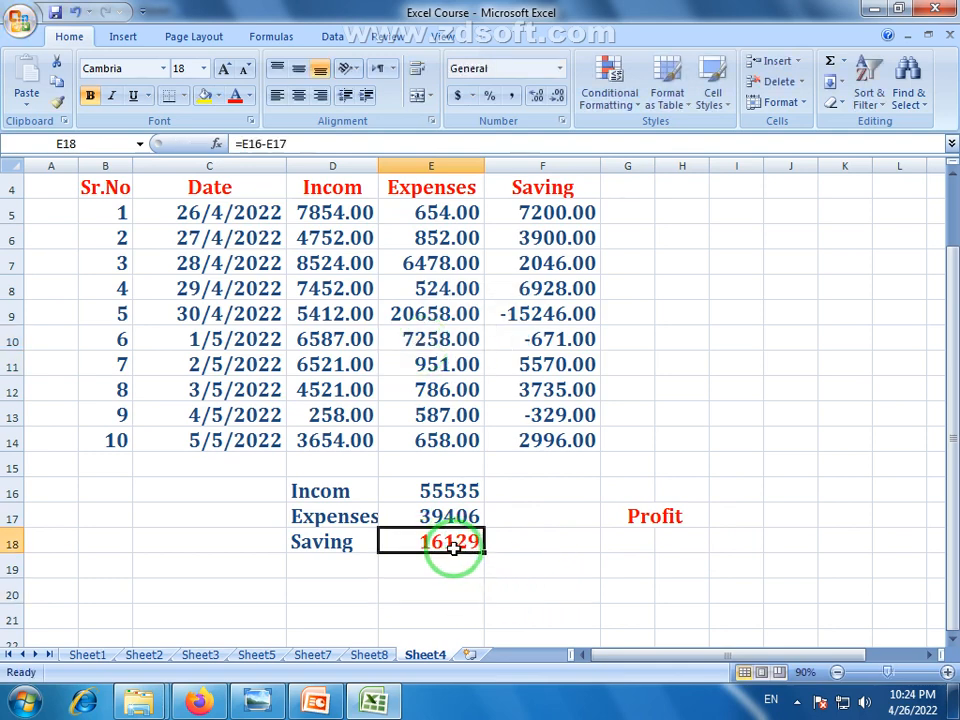
- Delete the Profit text from the merged cell G17
{"action": "left_click", "coordinate": [669, 525]}
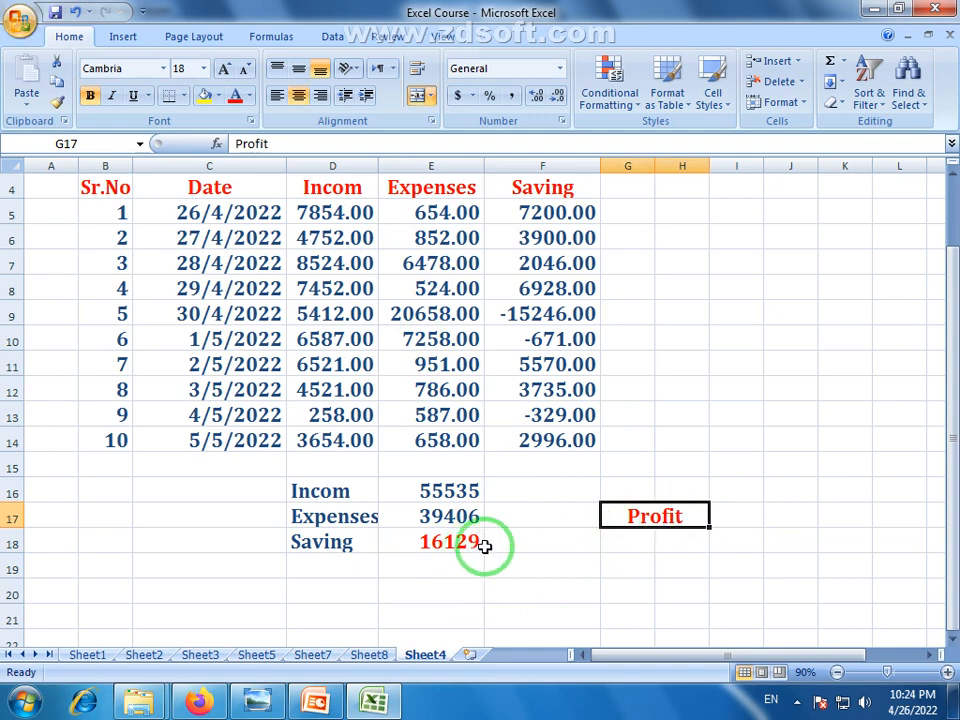
{"action": "double_click", "coordinate": [683, 517]}
{"action": "left_click_drag", "start_coordinate": [683, 517], "coordinate": [617, 519]}
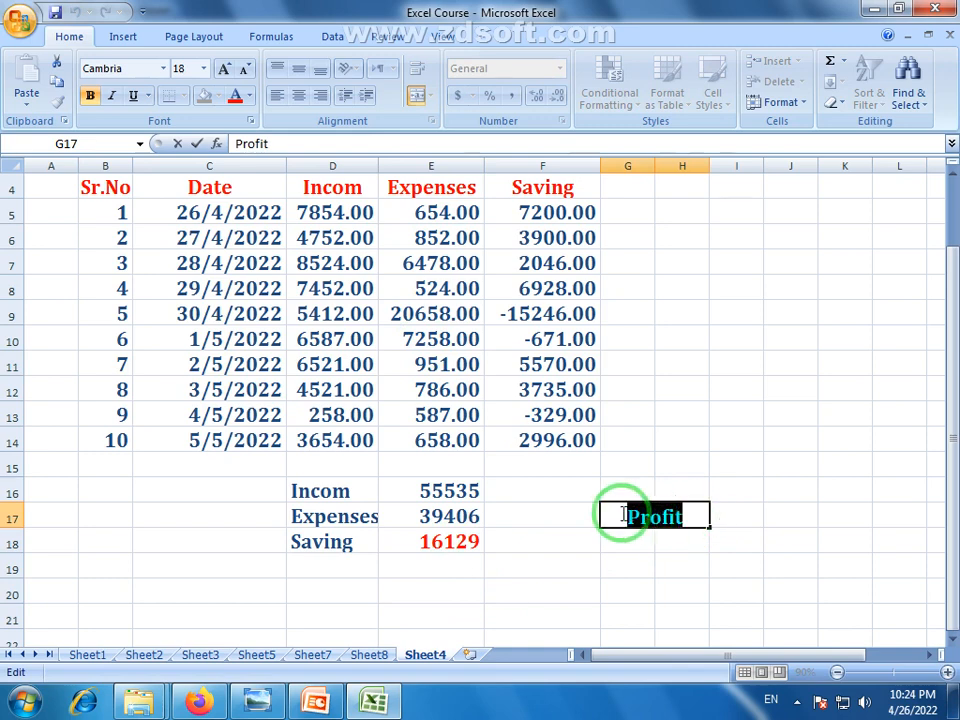
{"action": "key", "text": "BackSpace"}
{"action": "left_click", "coordinate": [636, 566]}
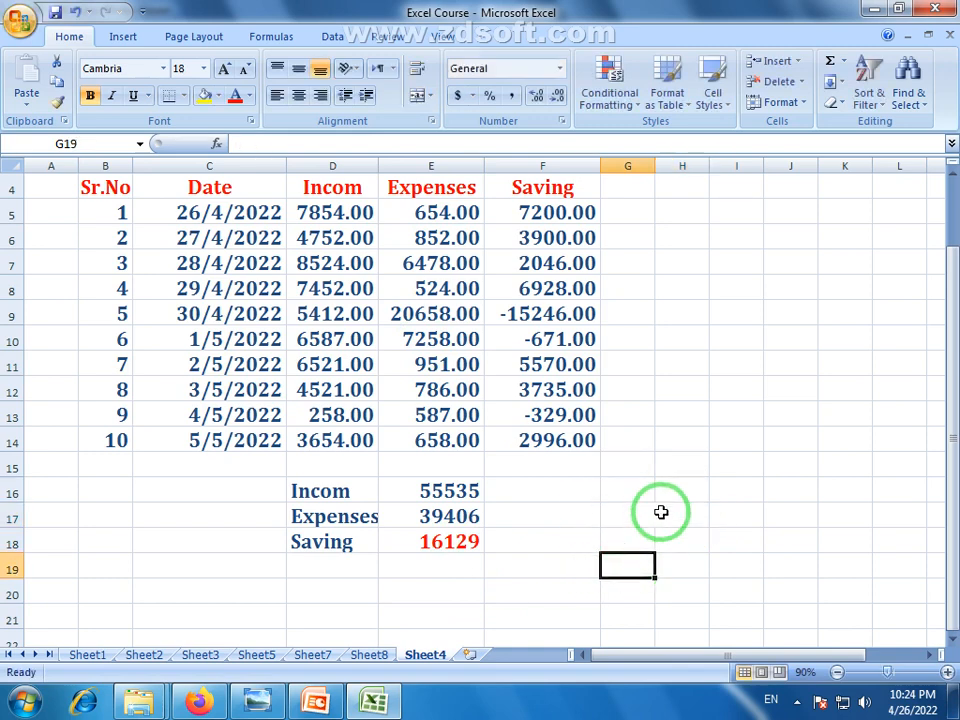
- Examine the empty merged result cell G17 and the Saving total's formula in E18
{"action": "left_click", "coordinate": [662, 515]}
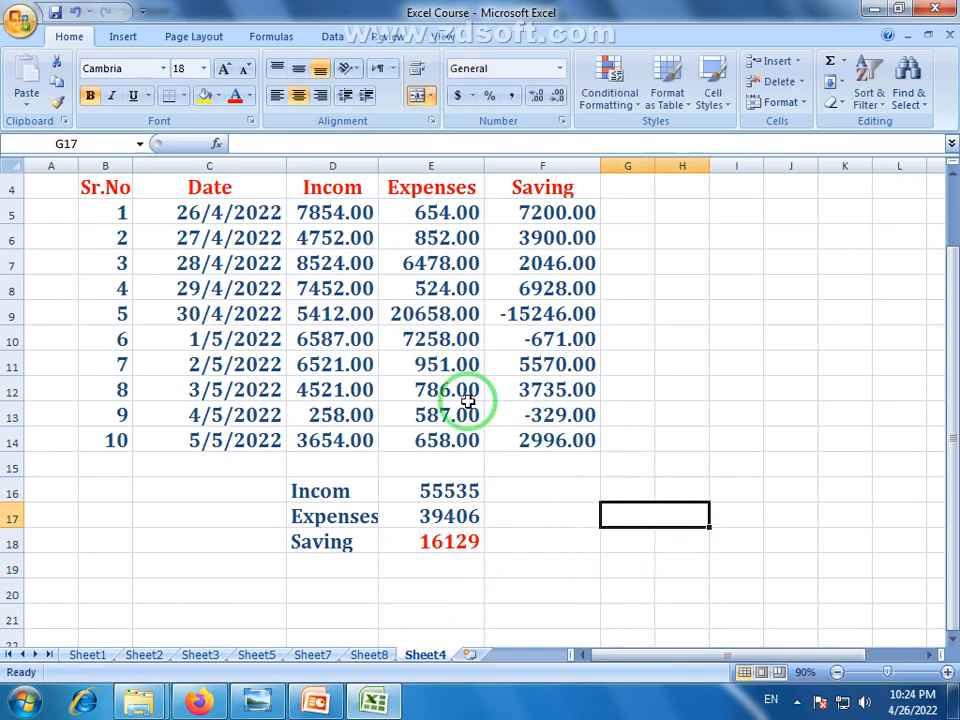
{"action": "left_click", "coordinate": [467, 543]}
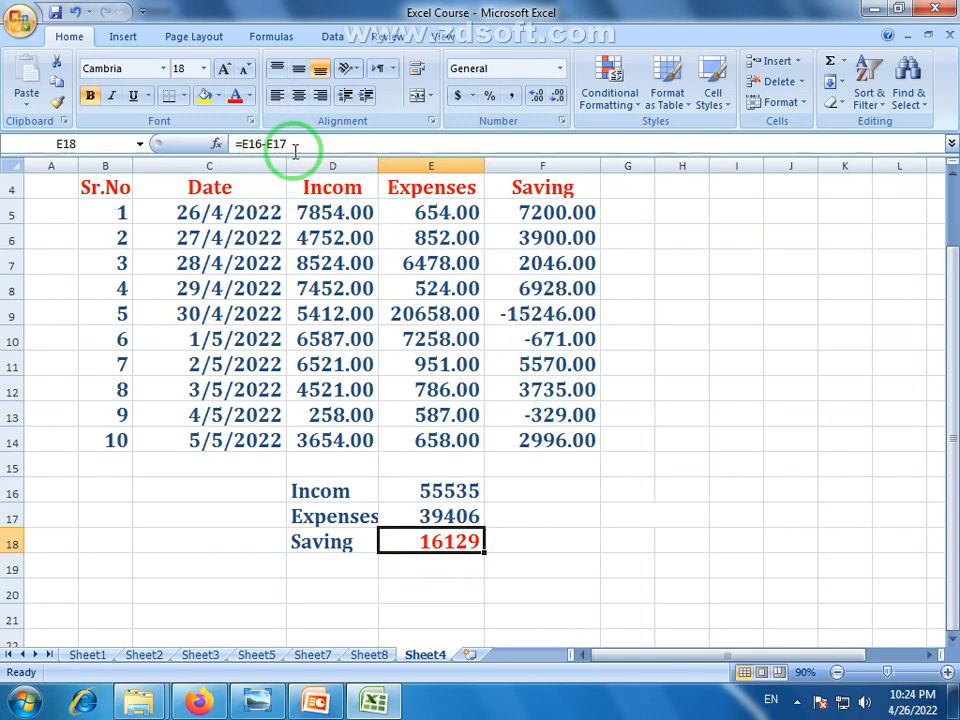
{"action": "left_click", "coordinate": [656, 514]}
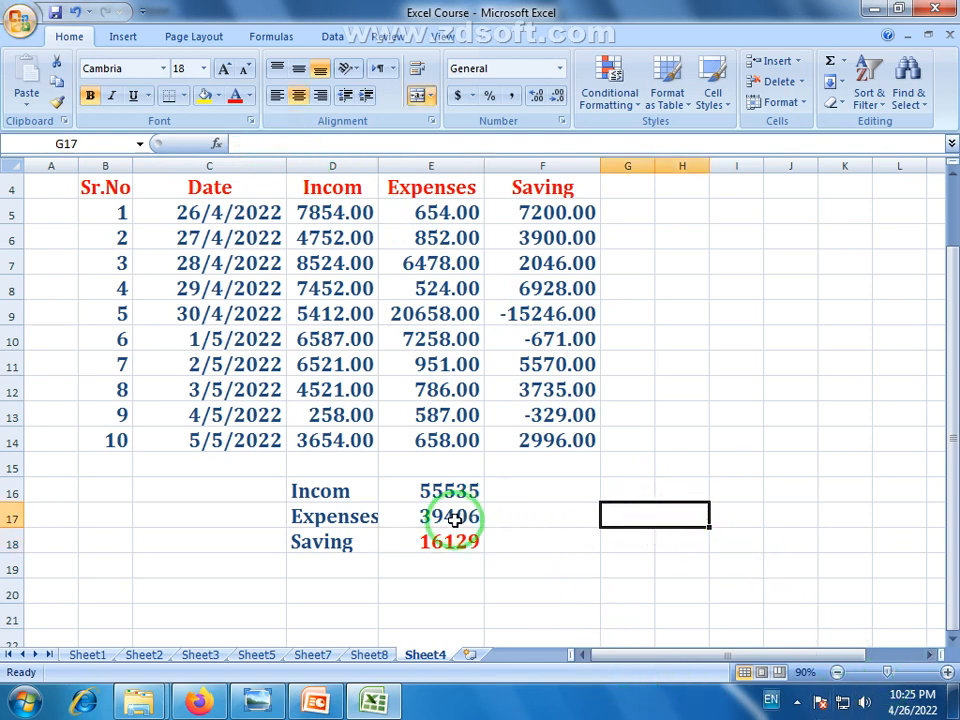
{"action": "left_click", "coordinate": [438, 550]}
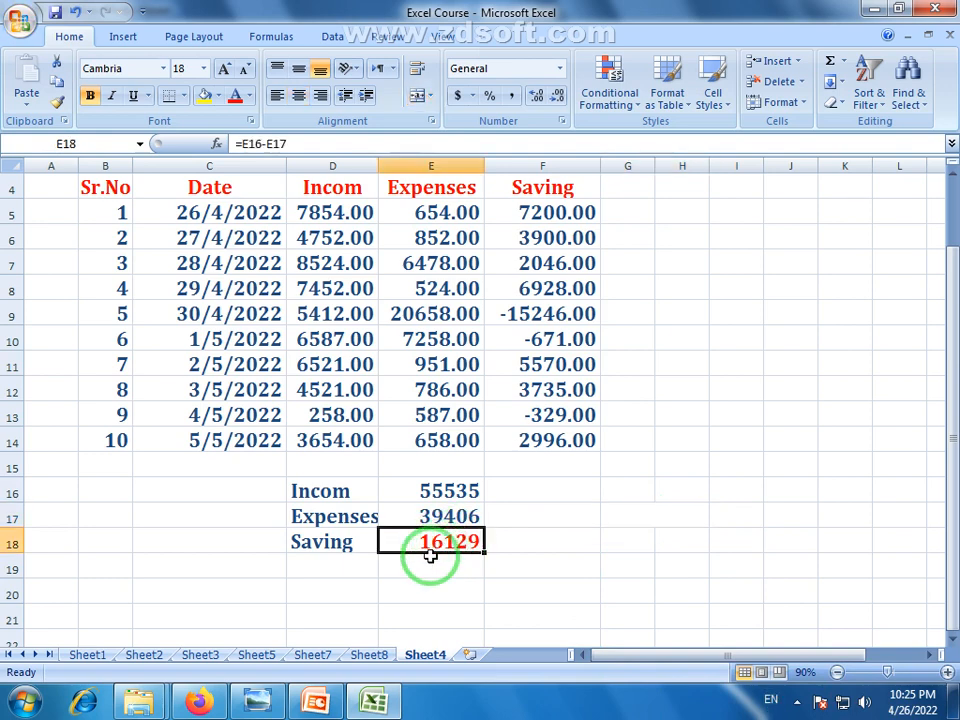
- Begin an IF formula in the merged cell G17 with the logical test E18>0 on the Saving total
{"action": "left_click", "coordinate": [662, 513]}
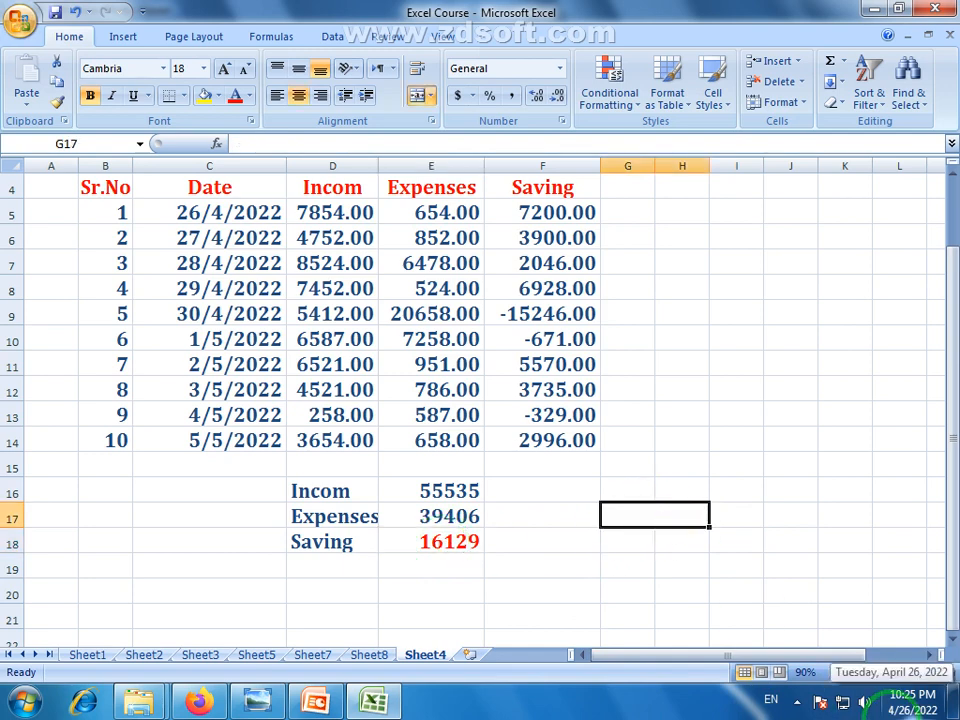
{"action": "type", "text": "="}
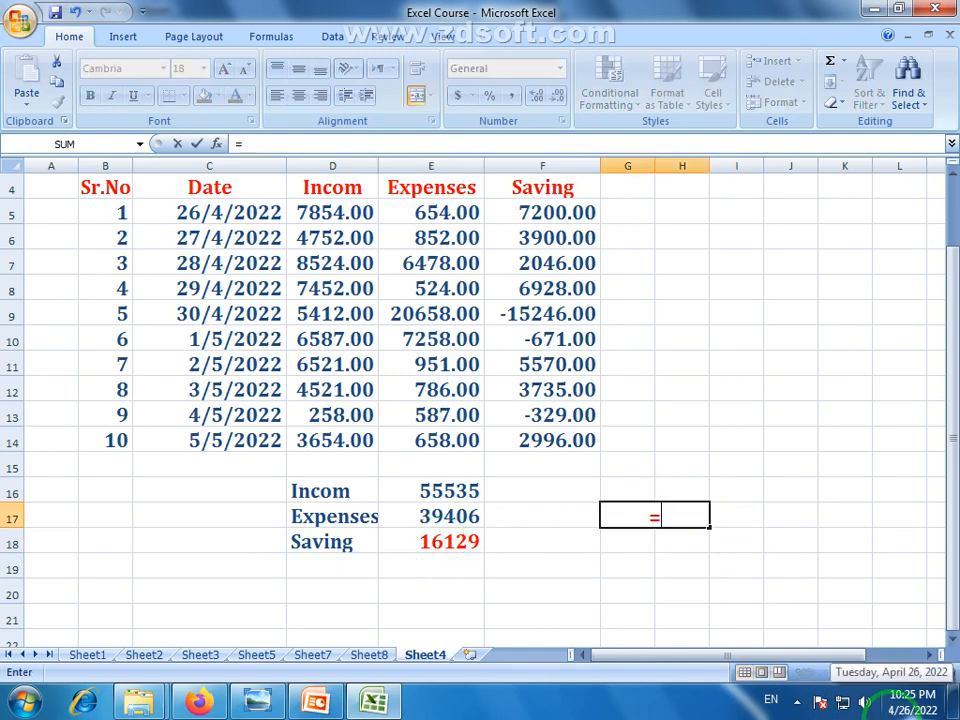
{"action": "type", "text": "if"}
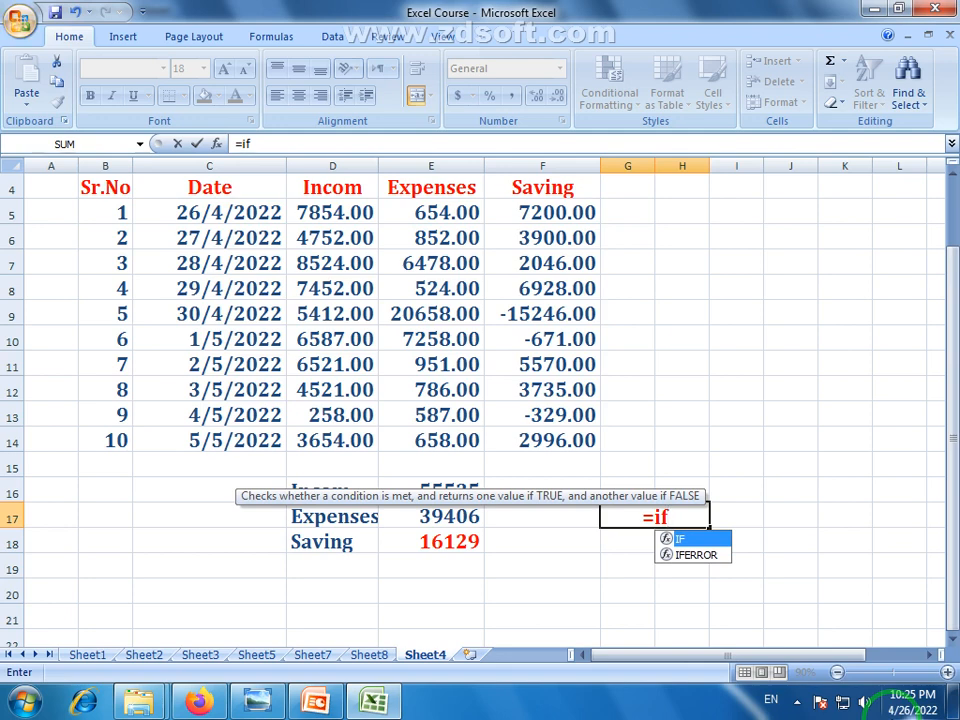
{"action": "type", "text": "("}
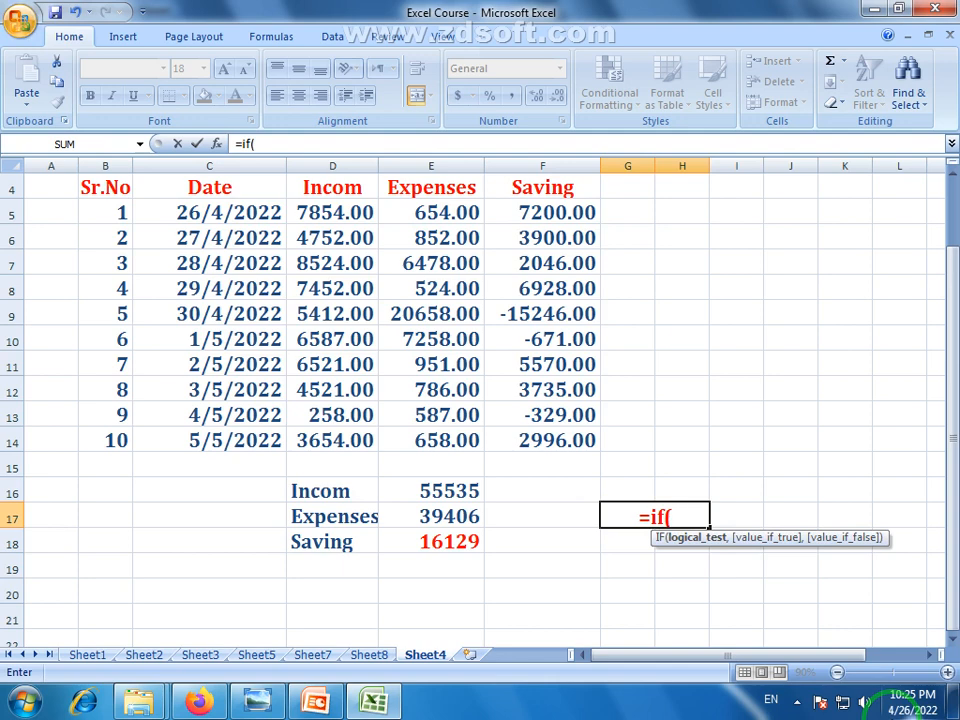
{"action": "left_click", "coordinate": [436, 542]}
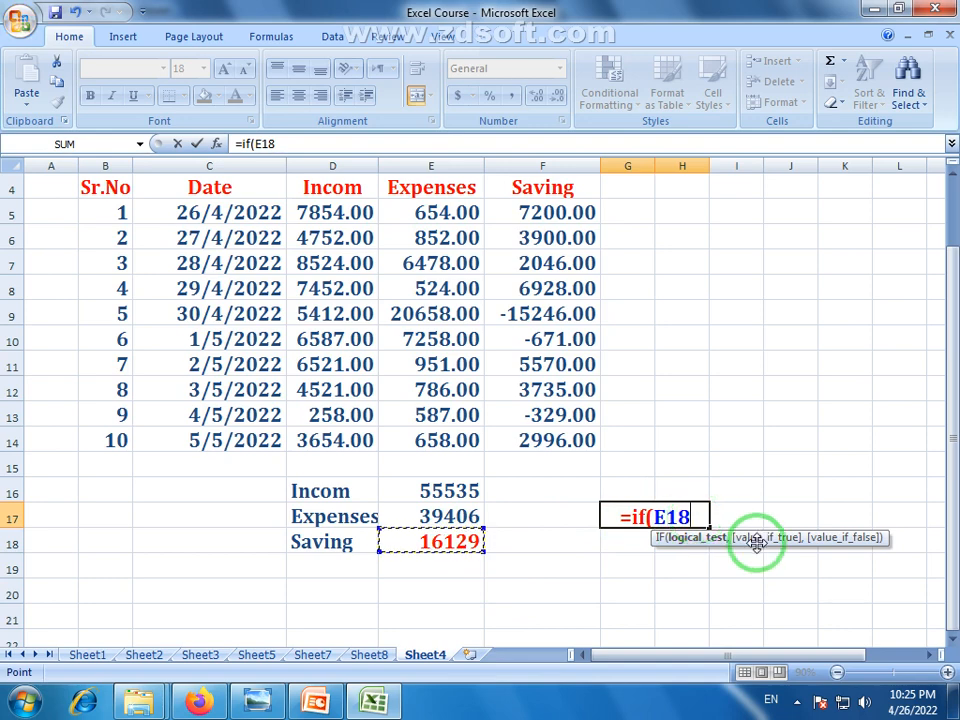
{"action": "type", "text": ">"}
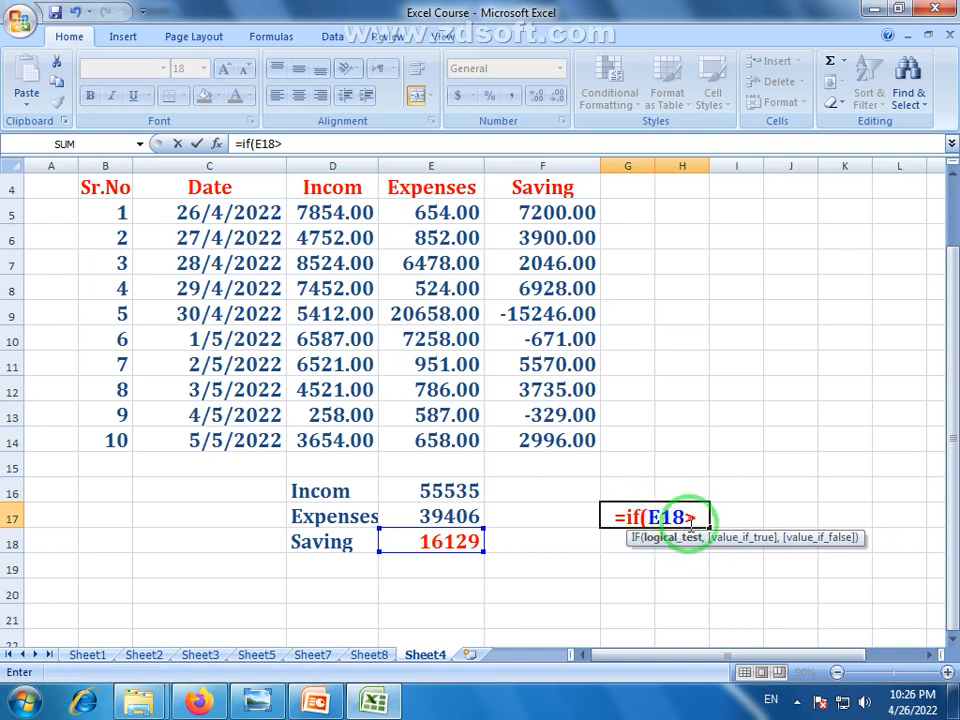
{"action": "type", "text": "0"}
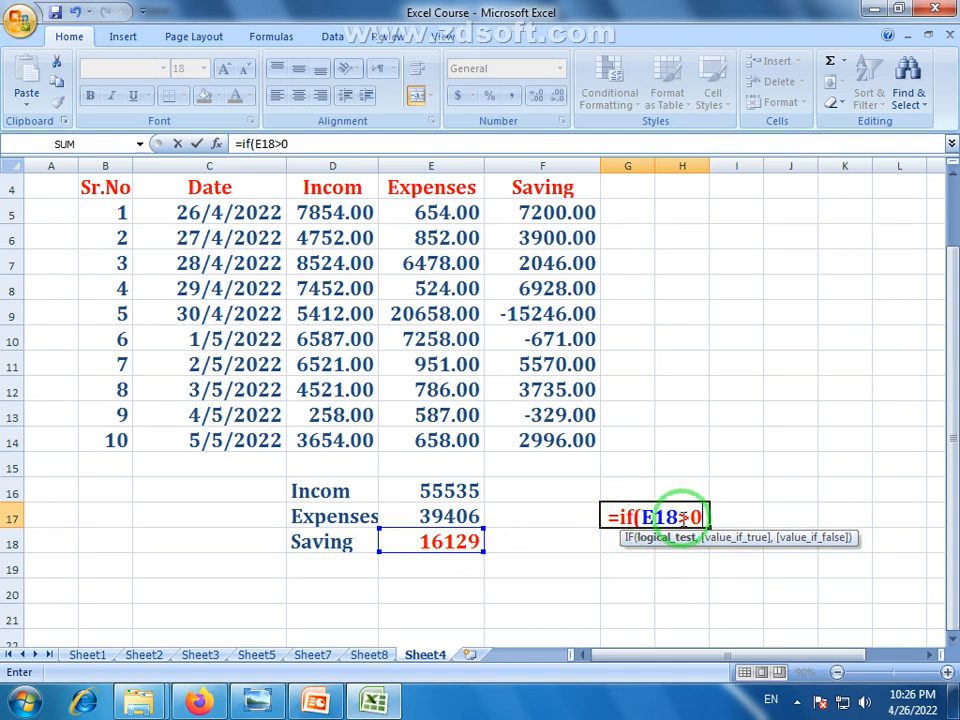
{"action": "left_click_drag", "start_coordinate": [680, 517], "coordinate": [689, 517]}
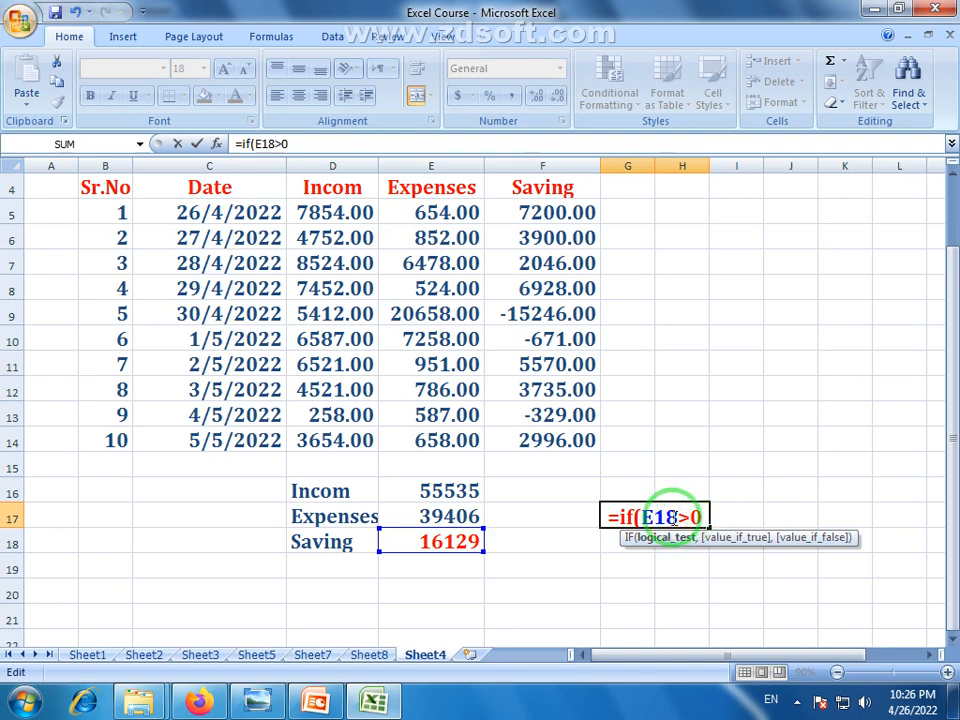
{"action": "left_click_drag", "start_coordinate": [682, 517], "coordinate": [690, 517]}
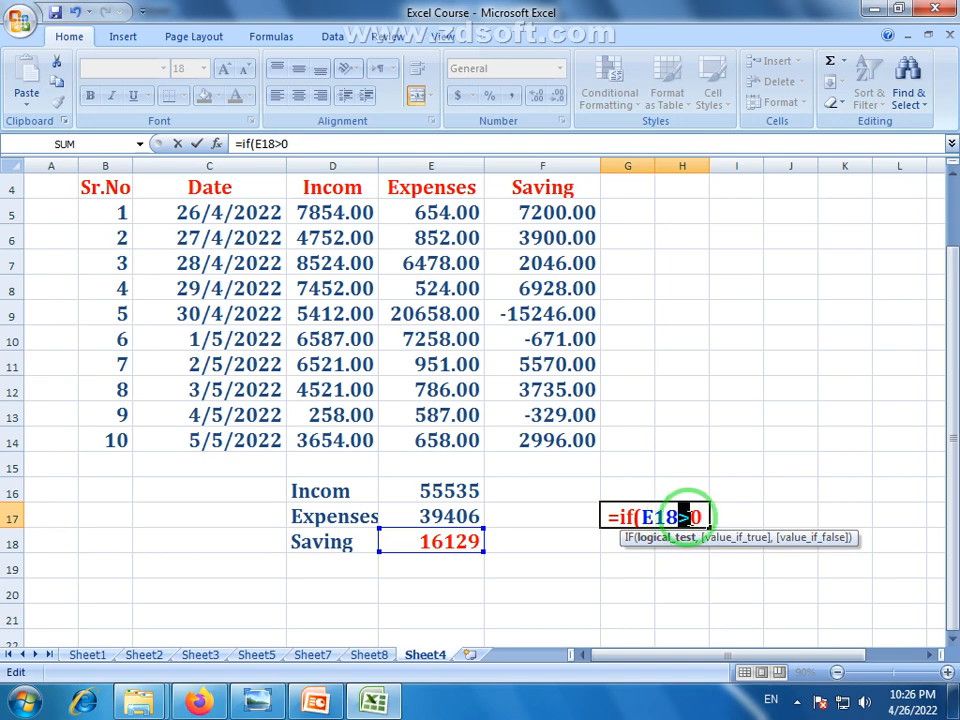
{"action": "left_click", "coordinate": [678, 516]}
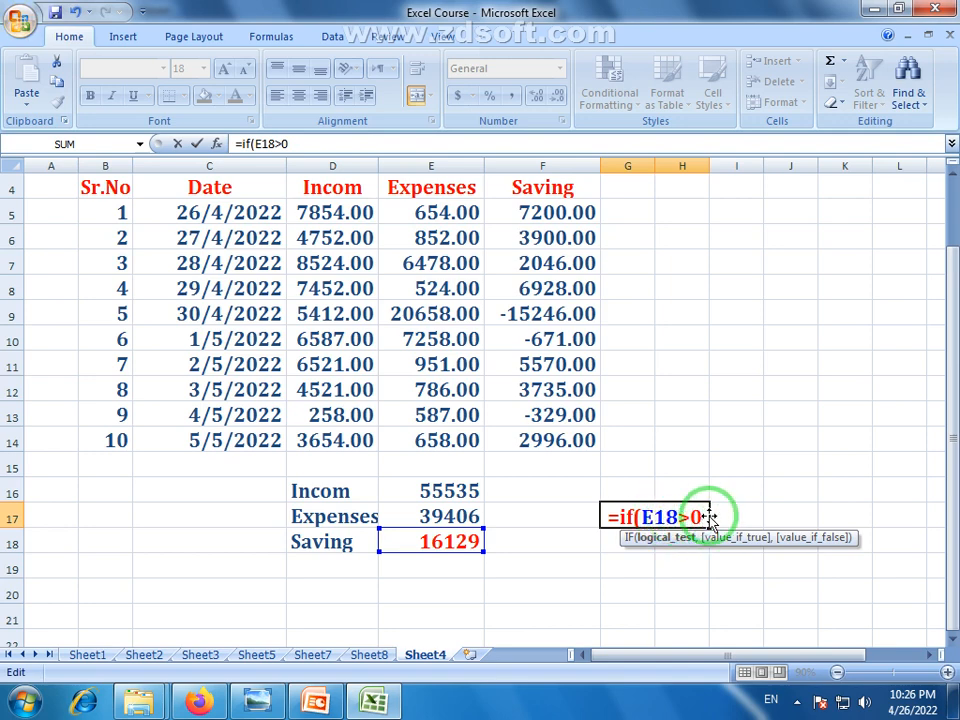
- Complete the IF formula in G17 so it returns "Profit" when the test is true and "Loss" when it is false
{"action": "type", "text": ","}
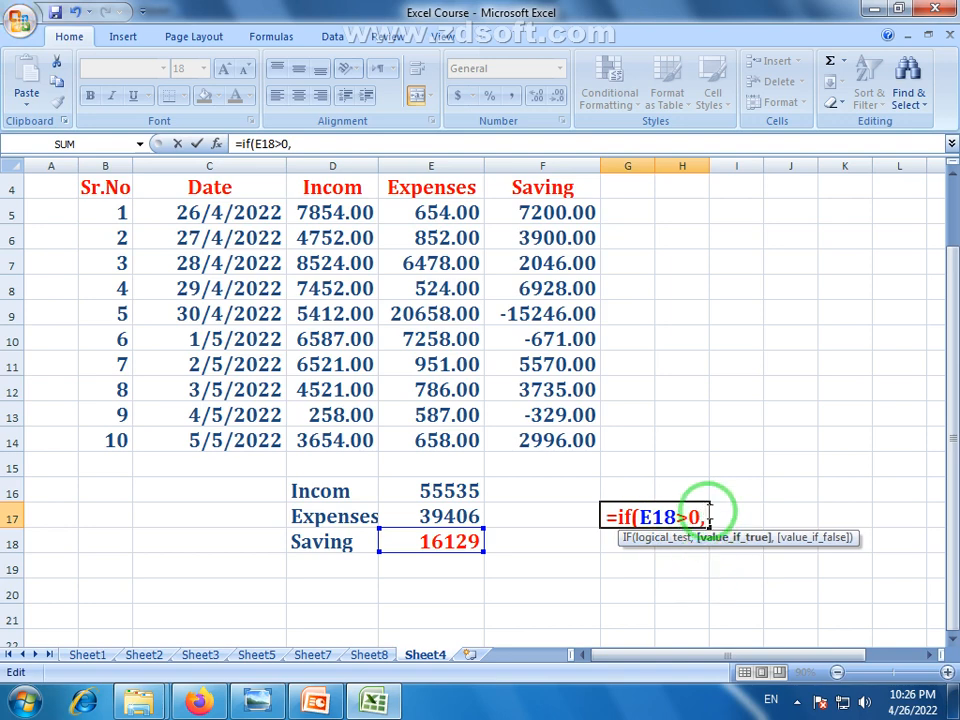
{"action": "type", "text": "\""}
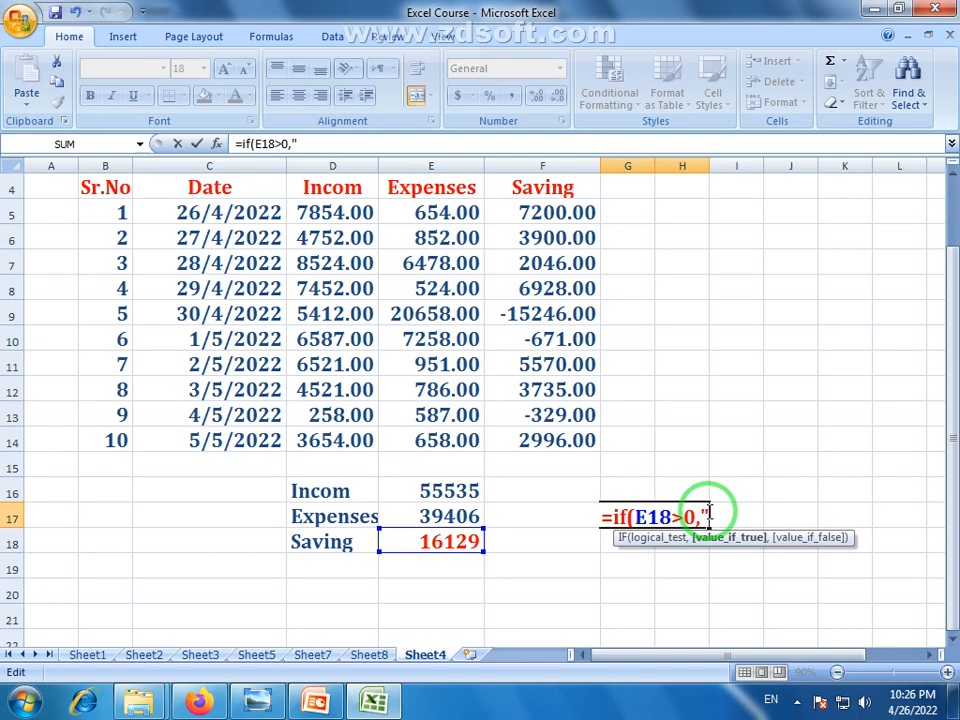
{"action": "type", "text": "P"}
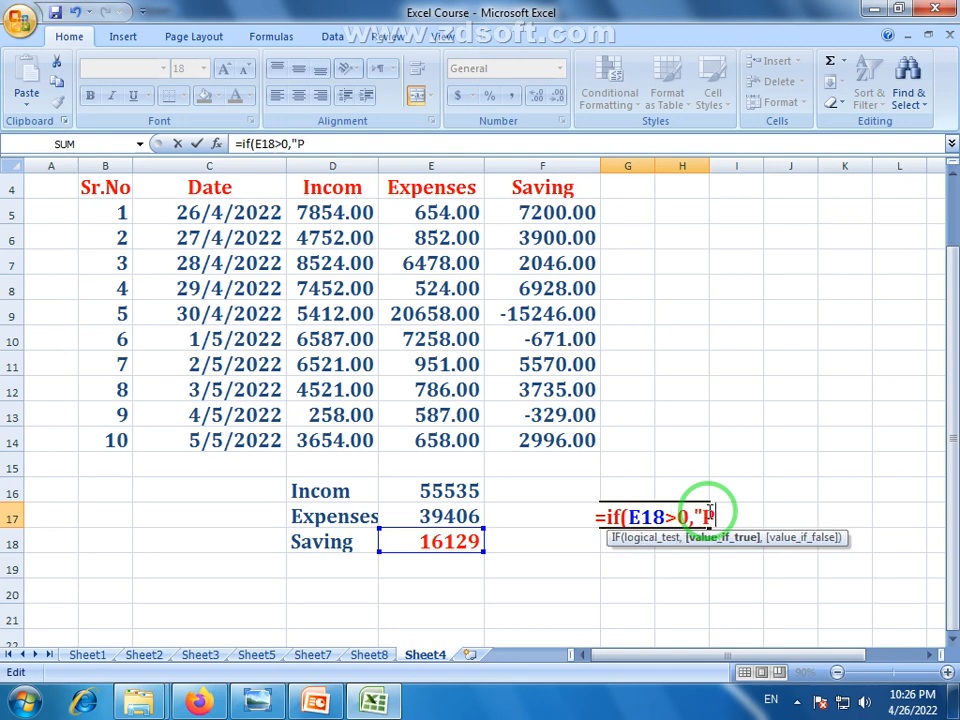
{"action": "type", "text": "rofi"}
{"action": "key", "text": "BackSpace"}
{"action": "type", "text": "ofit"}
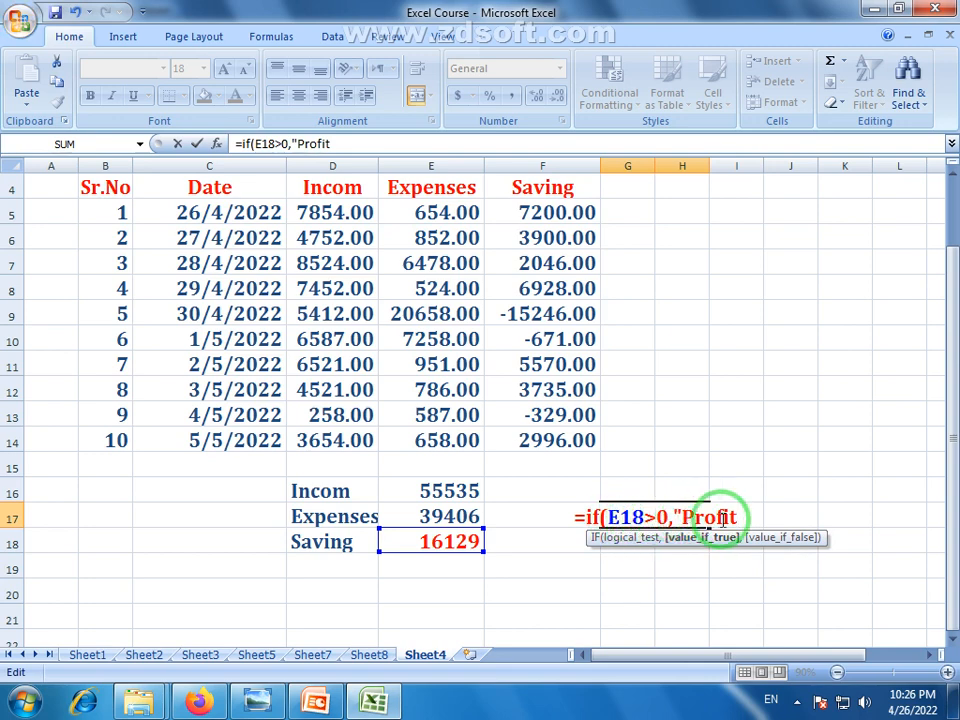
{"action": "type", "text": "\""}
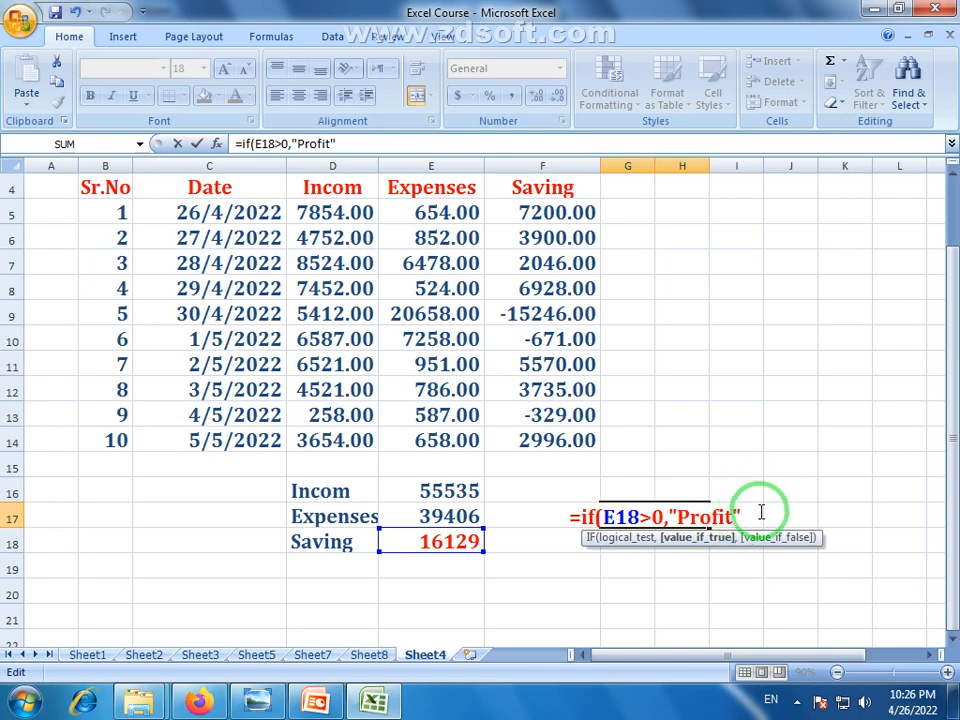
{"action": "type", "text": ","}
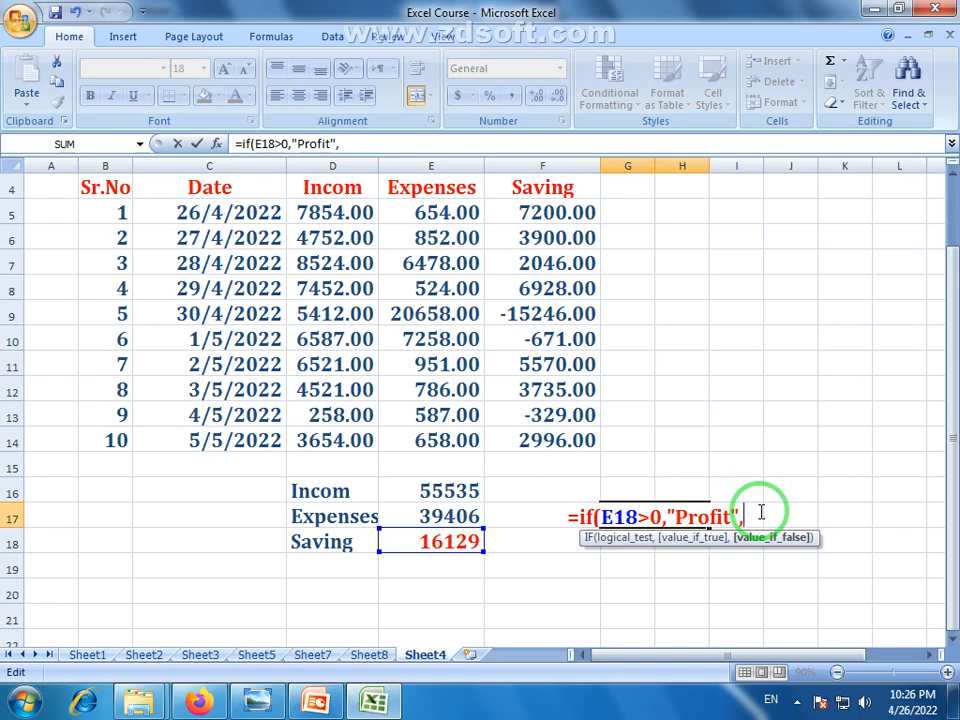
{"action": "type", "text": "\""}
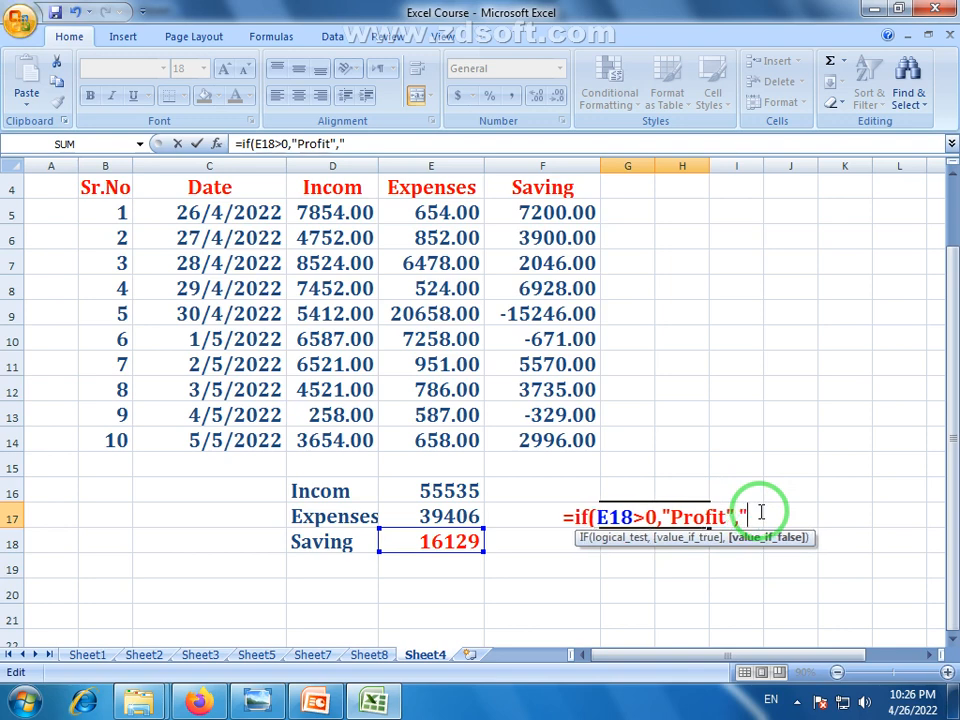
{"action": "type", "text": "Loss"}
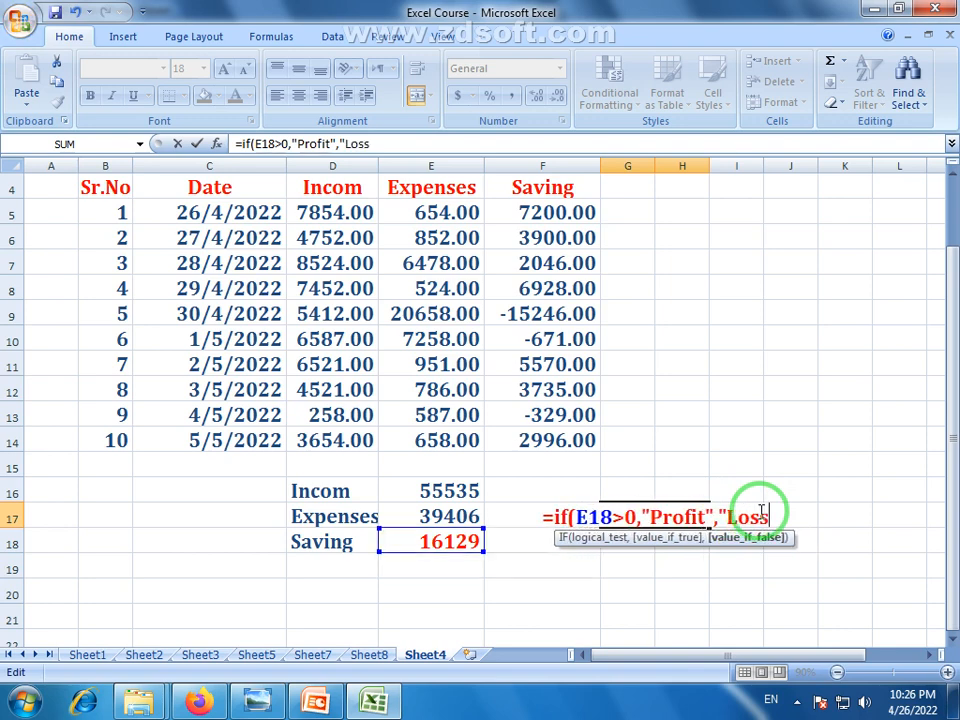
{"action": "type", "text": "\""}
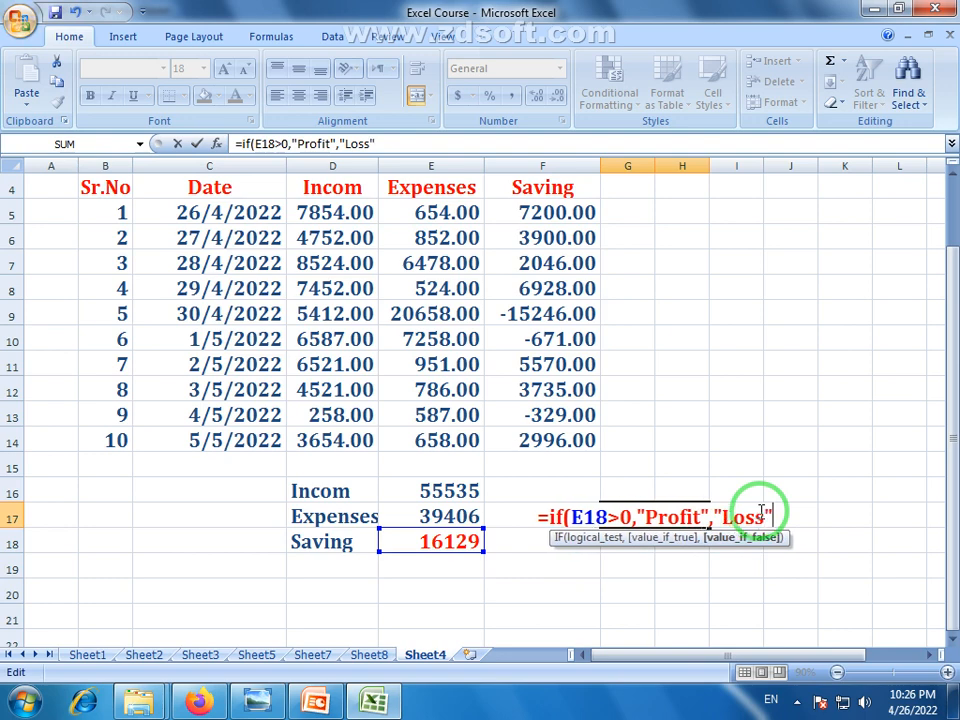
{"action": "type", "text": ")"}
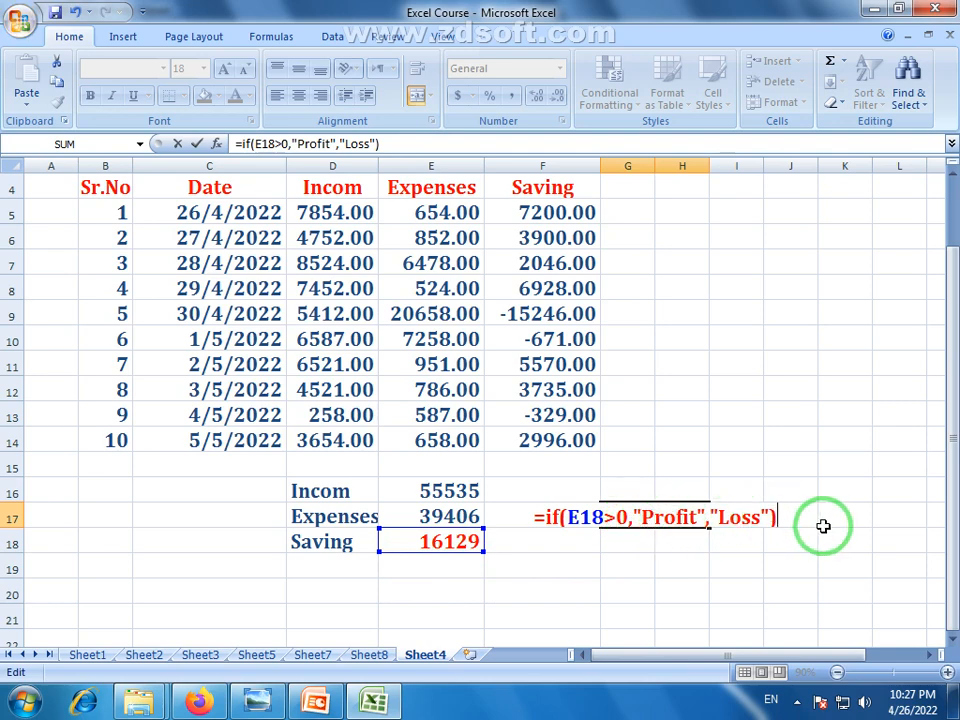
{"action": "key", "text": "Return"}
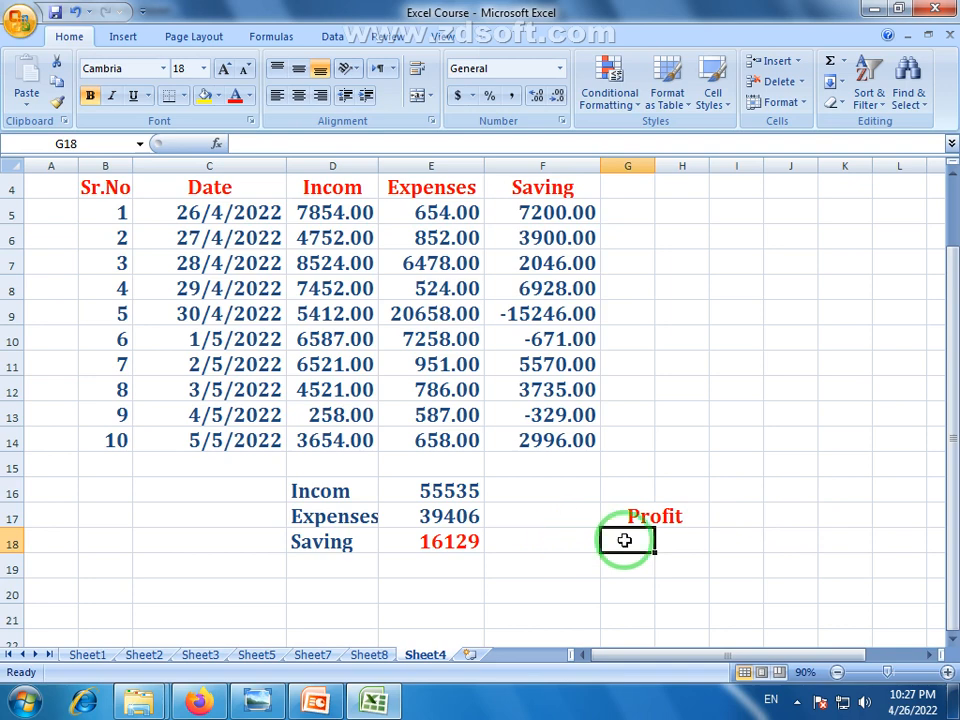
- Compare the IF formula and its result in G17 with the Saving total in E18
{"action": "left_click", "coordinate": [648, 517]}
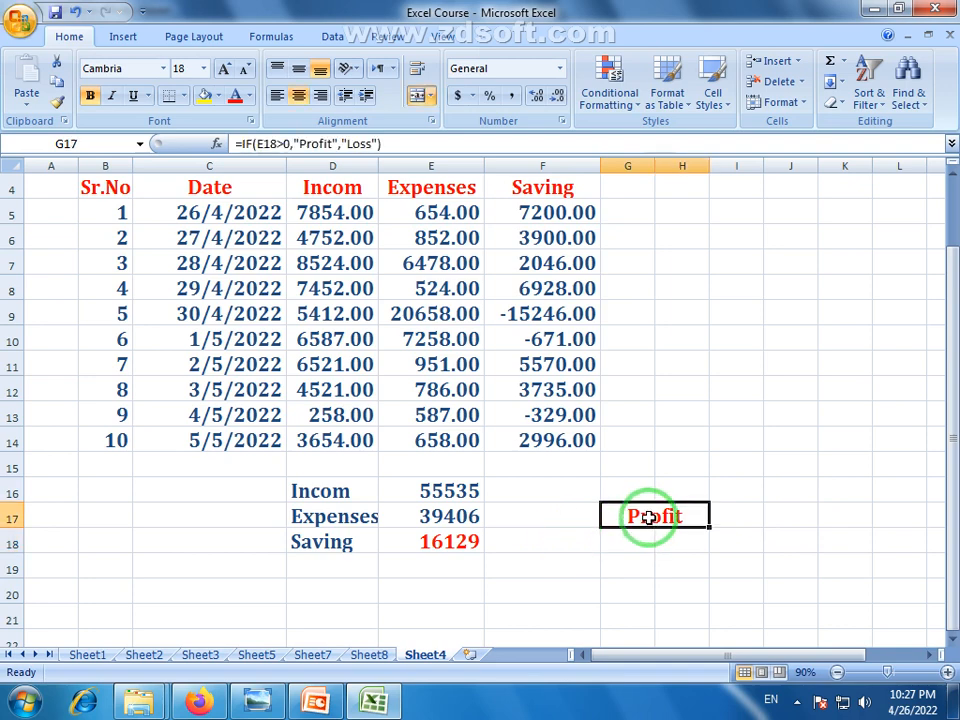
{"action": "left_click", "coordinate": [438, 542]}
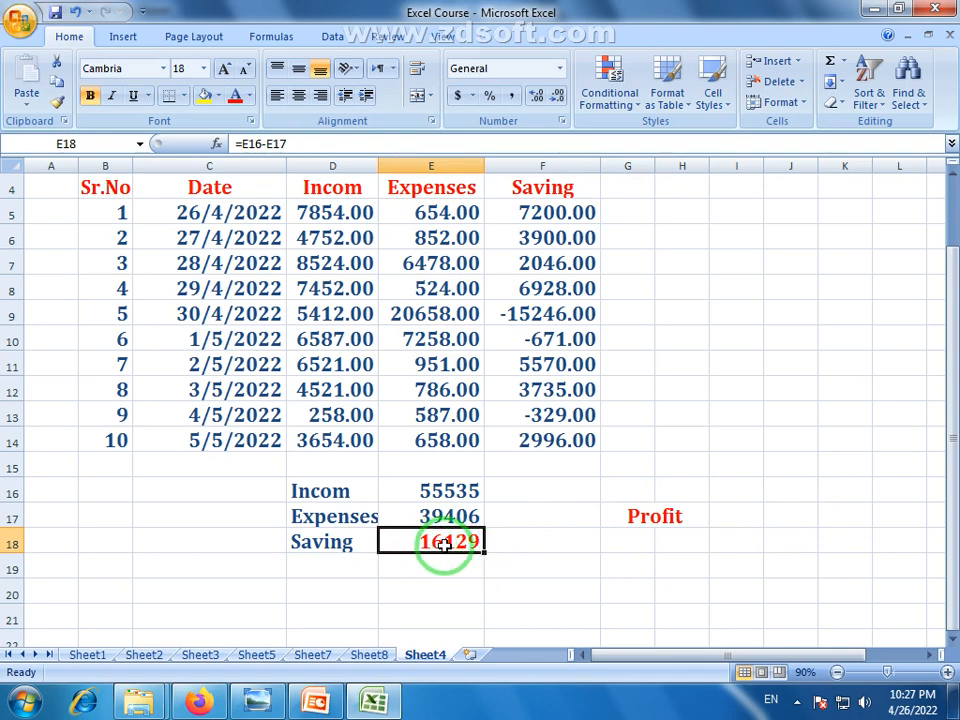
{"action": "left_click", "coordinate": [662, 518]}
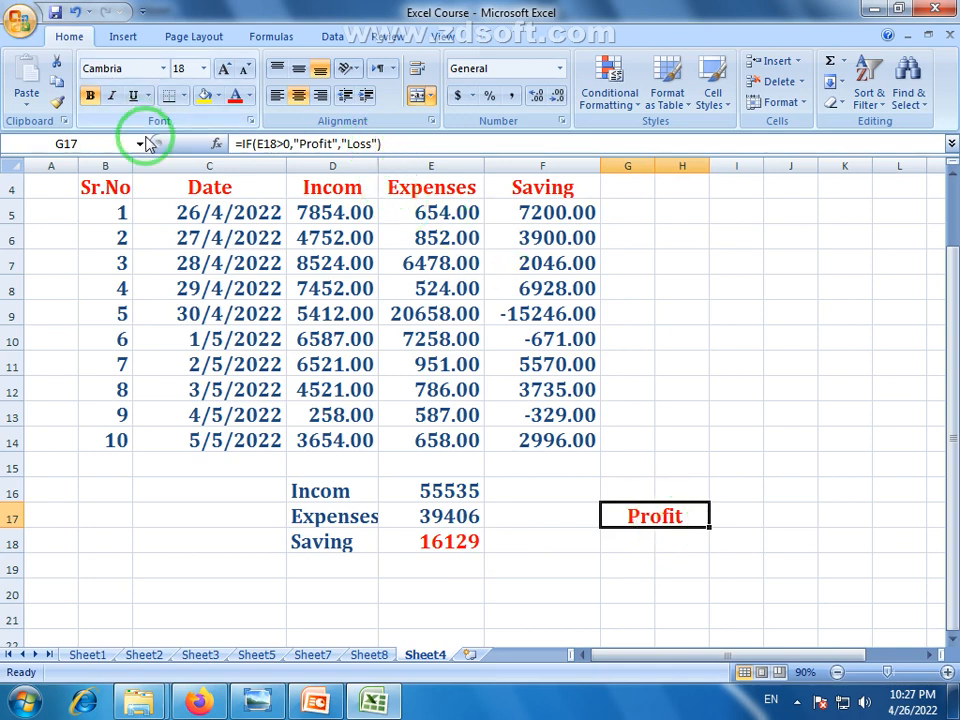
{"action": "left_click", "coordinate": [450, 545]}
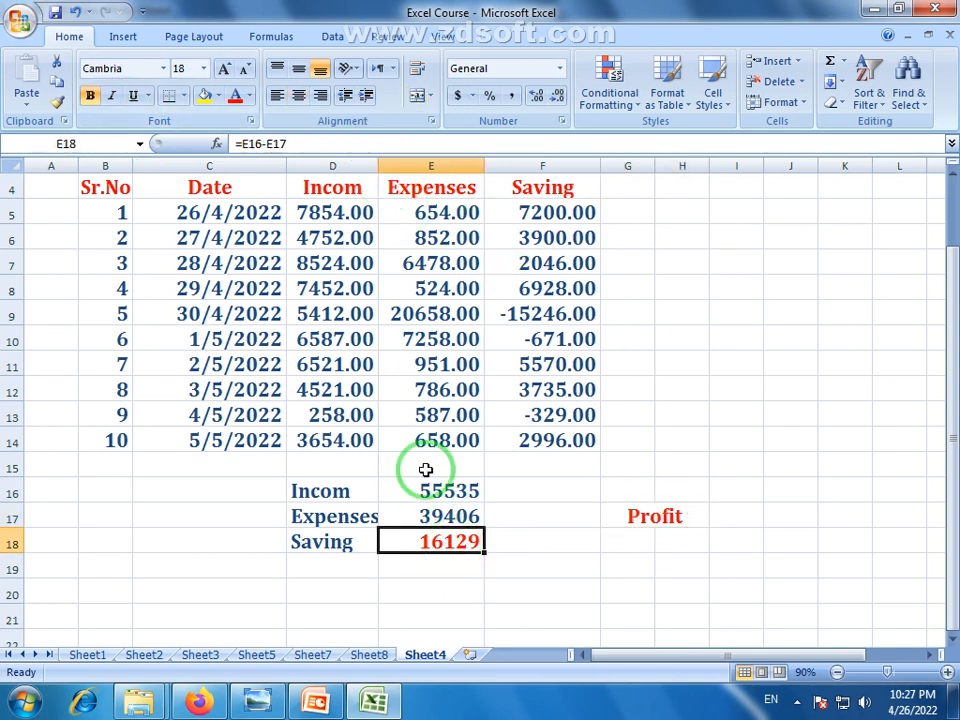
- Set the 1/5/2022 expense in E10 to 27258 and check the Saving total and the IF result in G17
{"action": "left_click", "coordinate": [415, 365]}
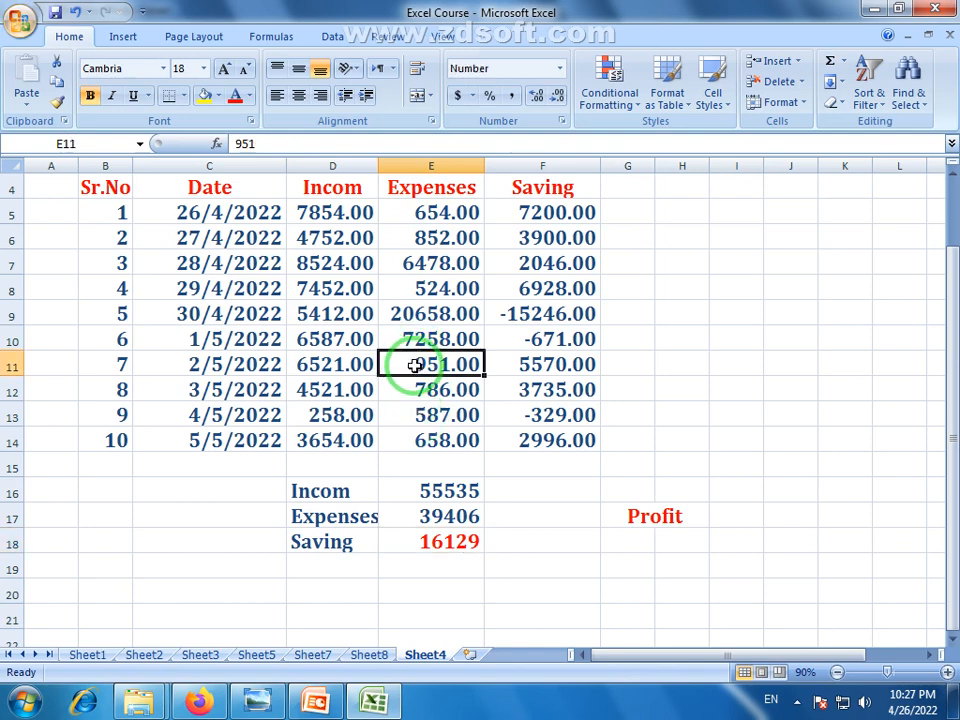
{"action": "double_click", "coordinate": [405, 340]}
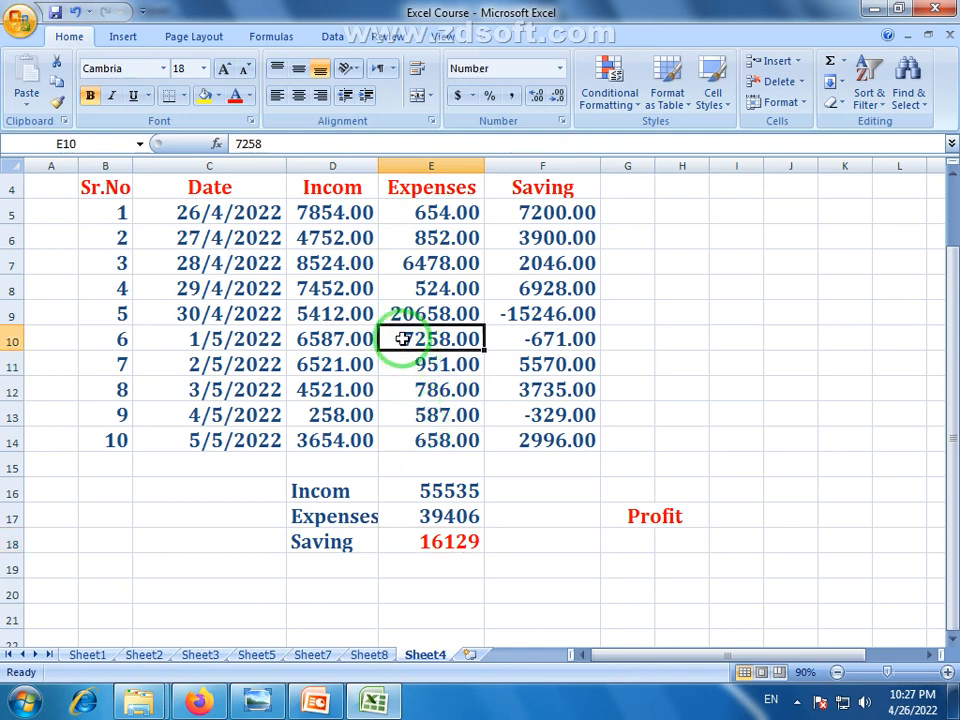
{"action": "type", "text": "2"}
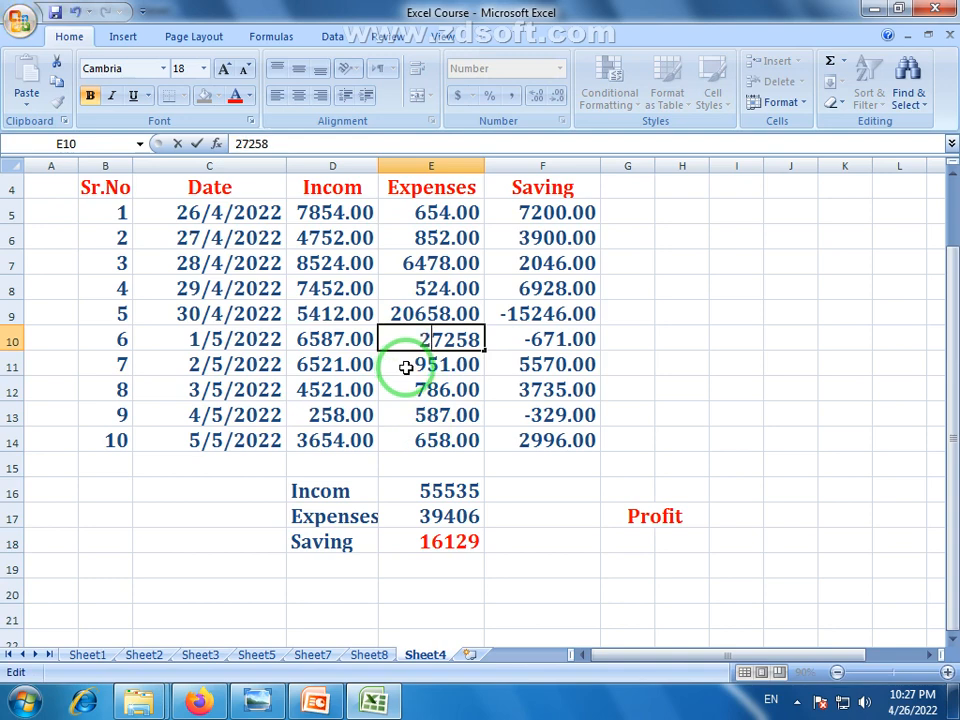
{"action": "key", "text": "Return"}
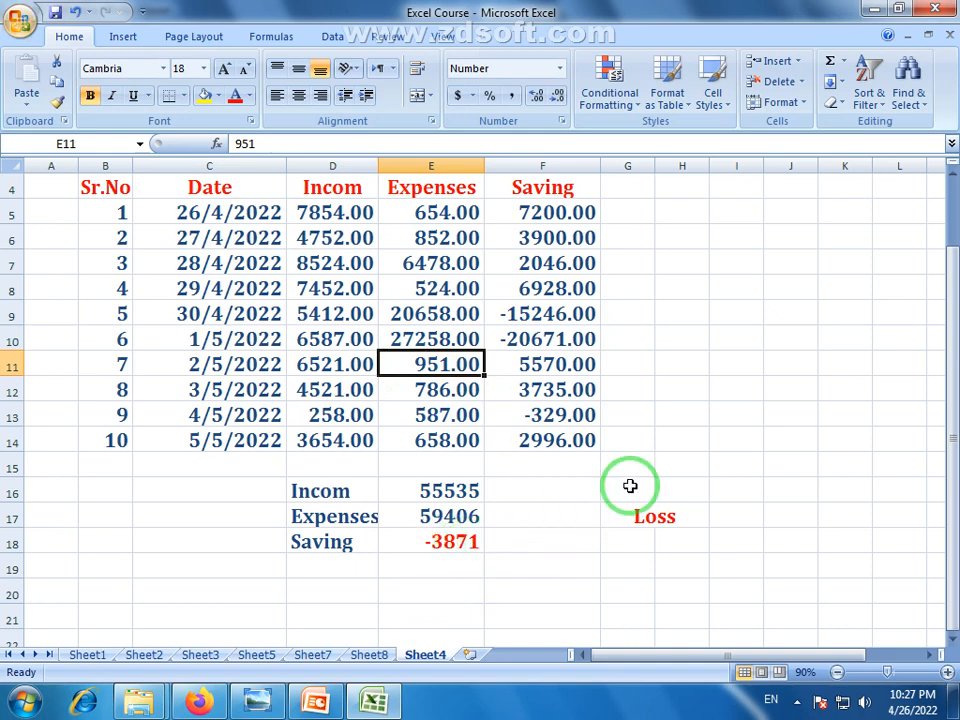
{"action": "left_click", "coordinate": [654, 517]}
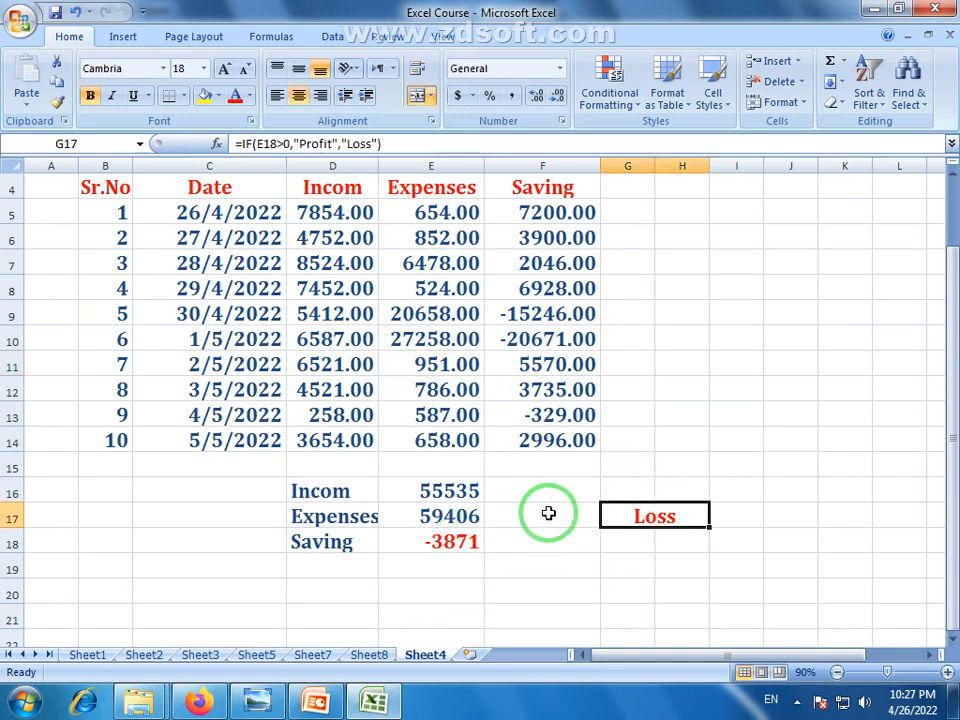
{"action": "left_click", "coordinate": [459, 542]}
{"action": "left_click", "coordinate": [671, 511]}
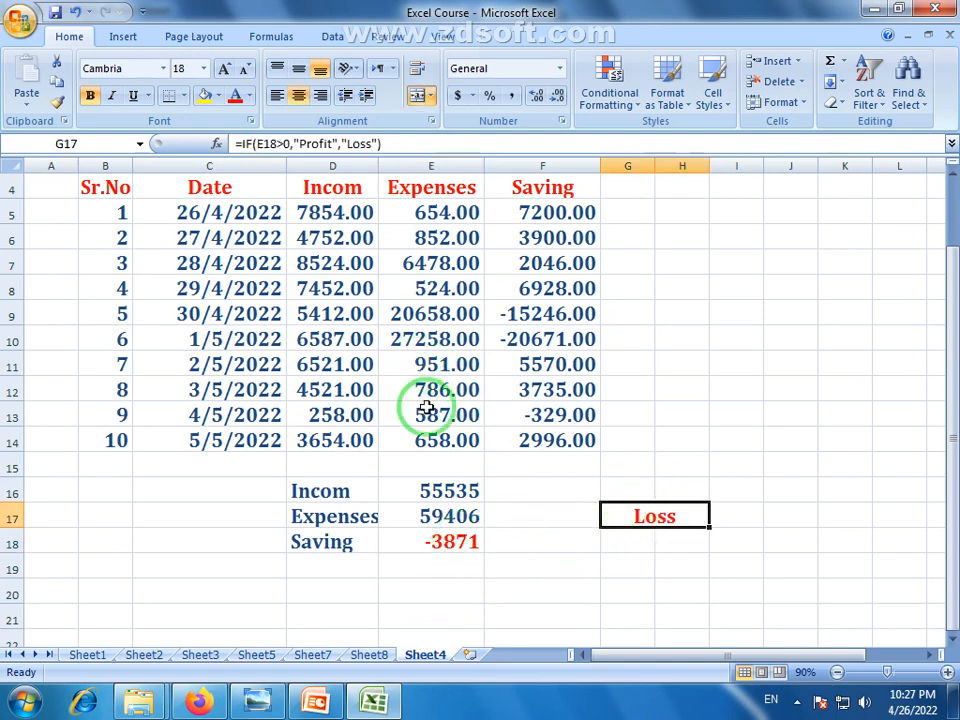
- Restore the 1/5/2022 expense in E10 to 7258
{"action": "left_click", "coordinate": [400, 342]}
{"action": "double_click", "coordinate": [408, 342]}
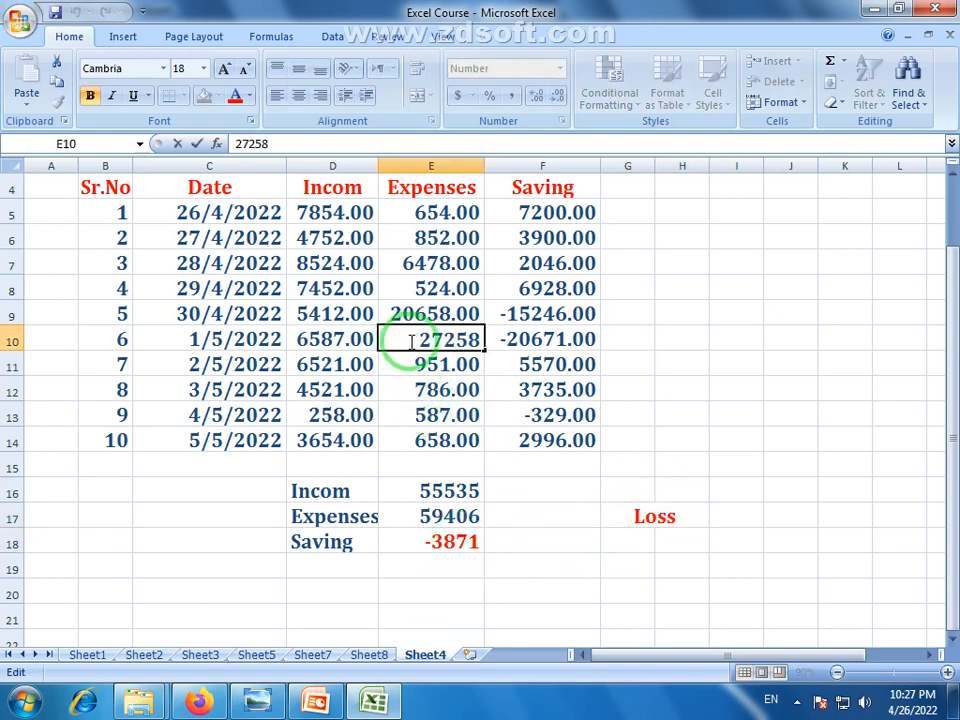
{"action": "key", "text": "Delete"}
{"action": "key", "text": "Return"}
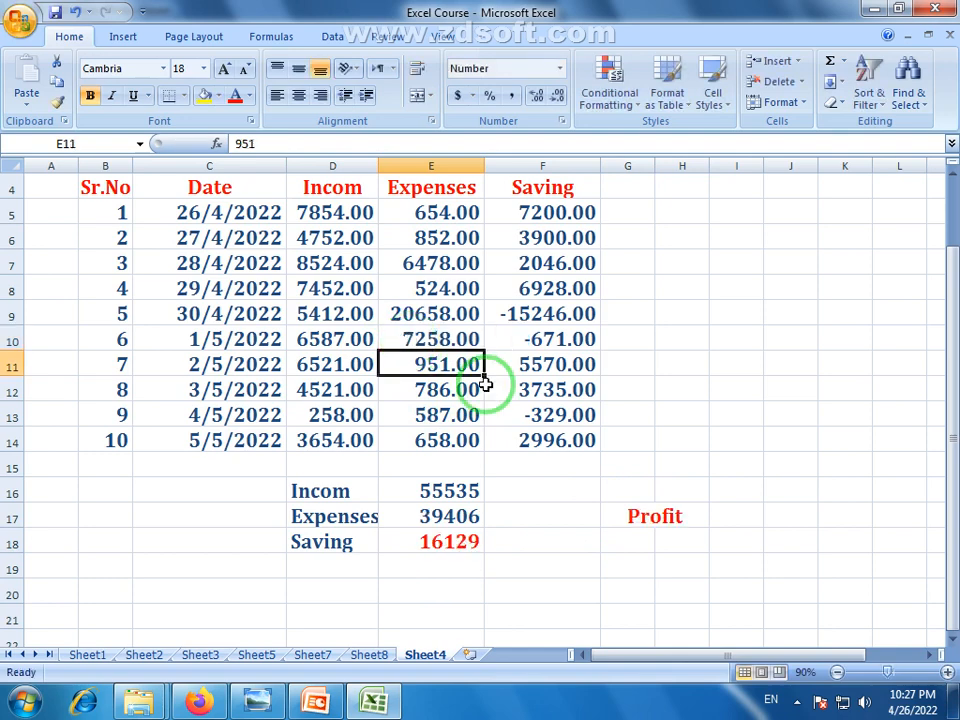
- Increase the font size of the IF result in the merged cell G17 to 20
{"action": "left_click", "coordinate": [640, 519]}
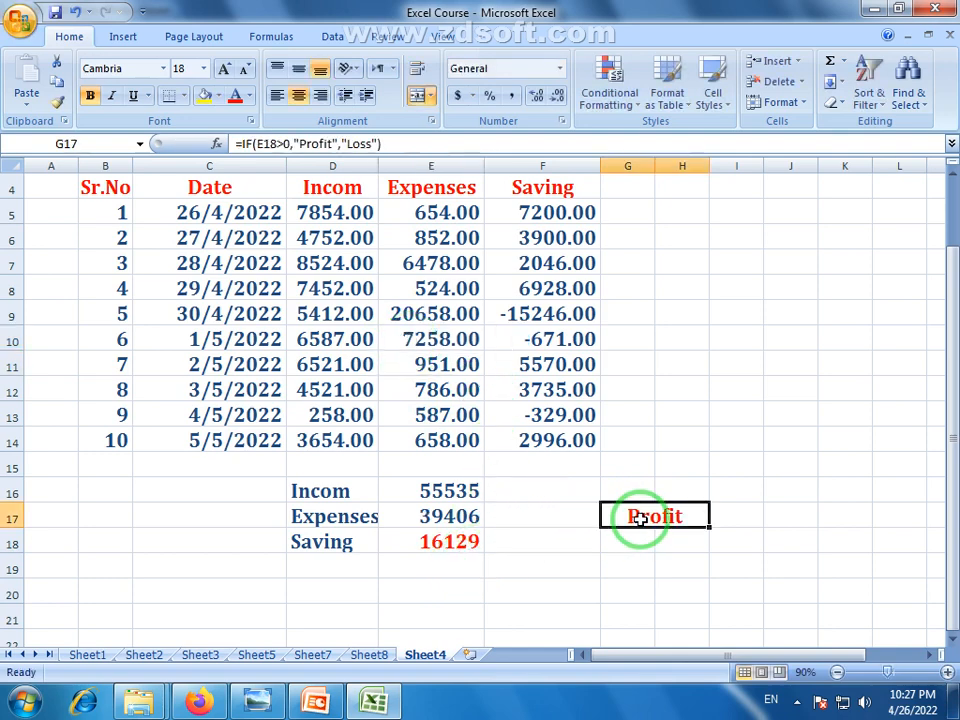
{"action": "left_click", "coordinate": [225, 69]}
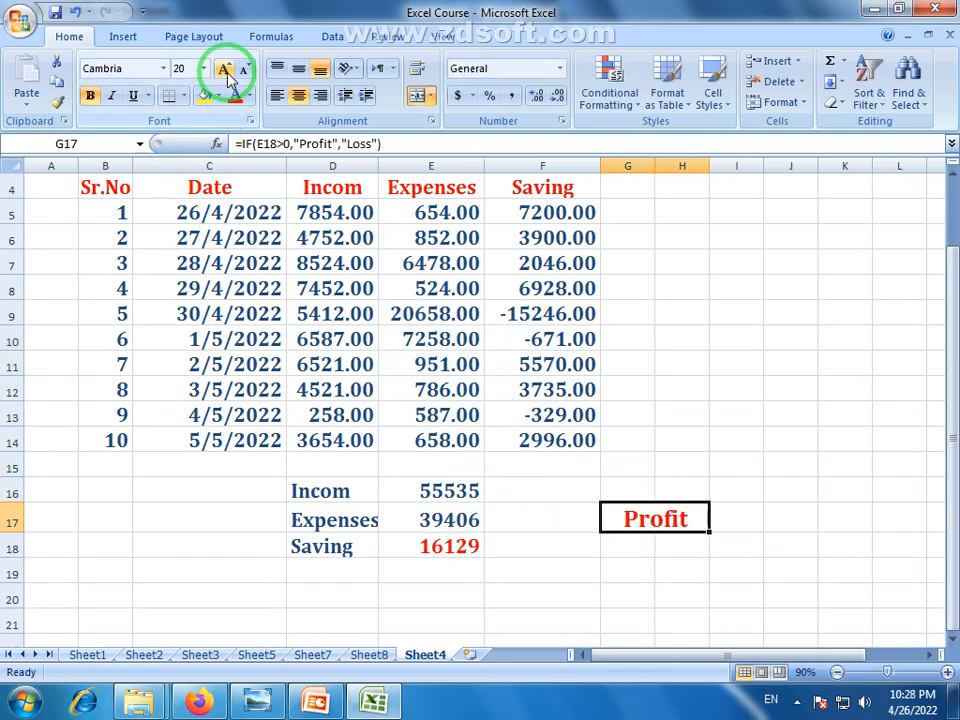
- Increase the font size of the IF result in the merged cell G17 to 26
{"action": "left_click", "coordinate": [225, 69]}
{"action": "left_click", "coordinate": [225, 69]}
{"action": "left_click", "coordinate": [225, 69]}
{"action": "left_click", "coordinate": [595, 577]}
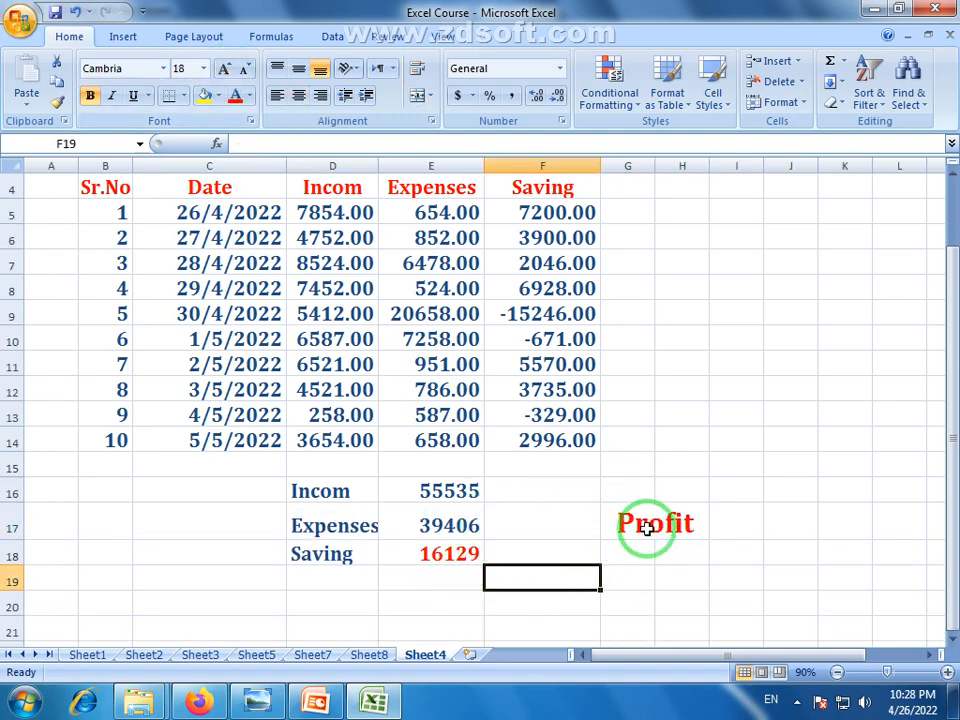
{"action": "left_click", "coordinate": [644, 530]}
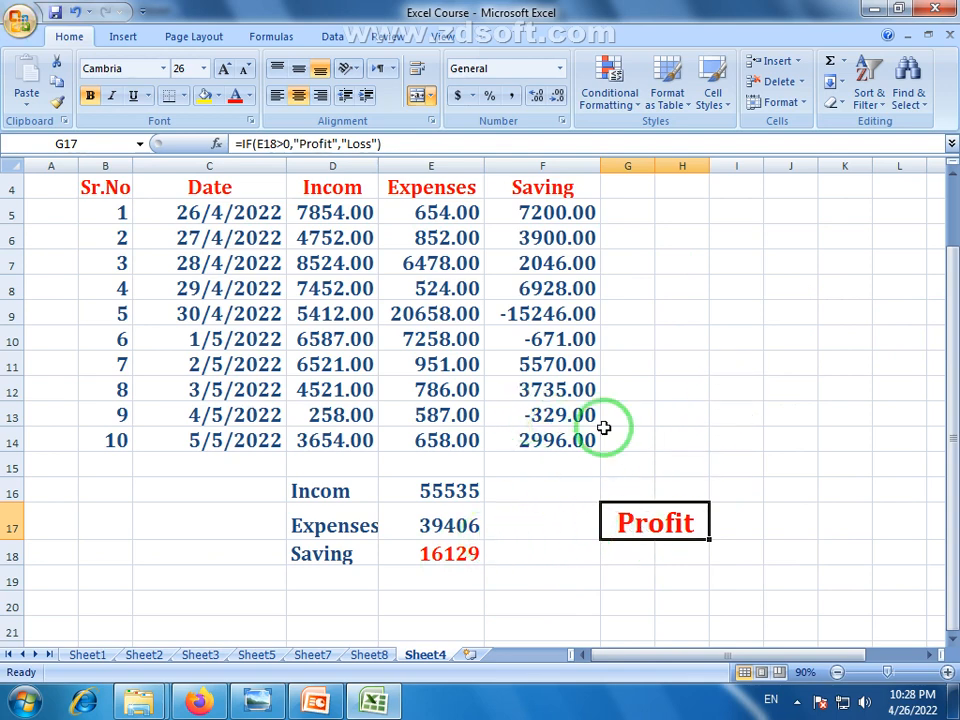
- Apply all borders to the balance table in B4:F14
{"action": "left_click_drag", "start_coordinate": [949, 439], "coordinate": [949, 364]}
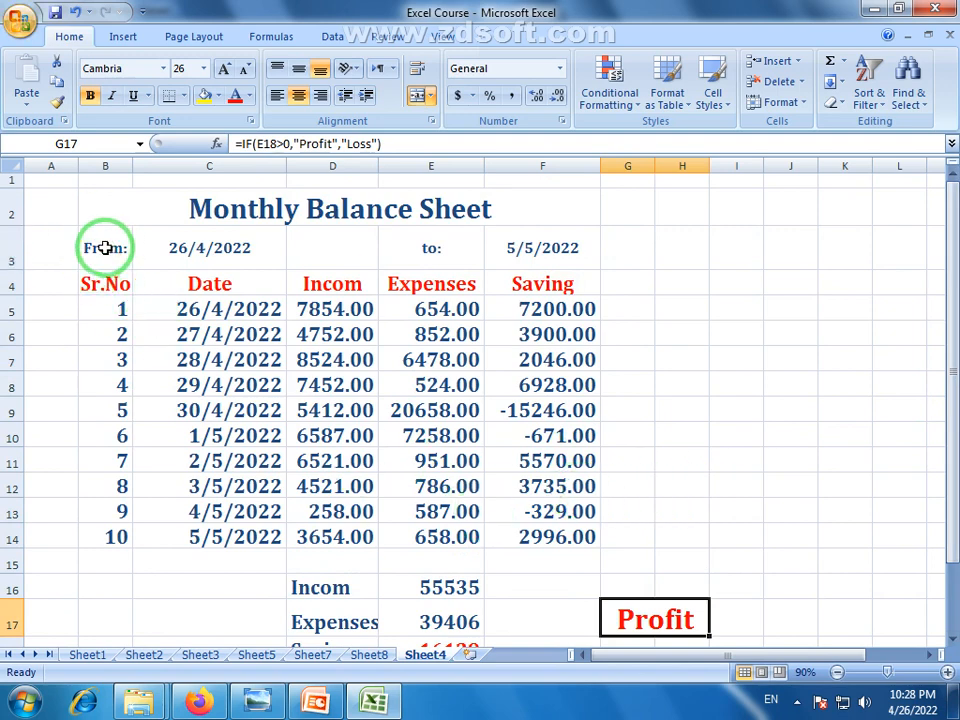
{"action": "left_click_drag", "start_coordinate": [108, 284], "coordinate": [540, 537]}
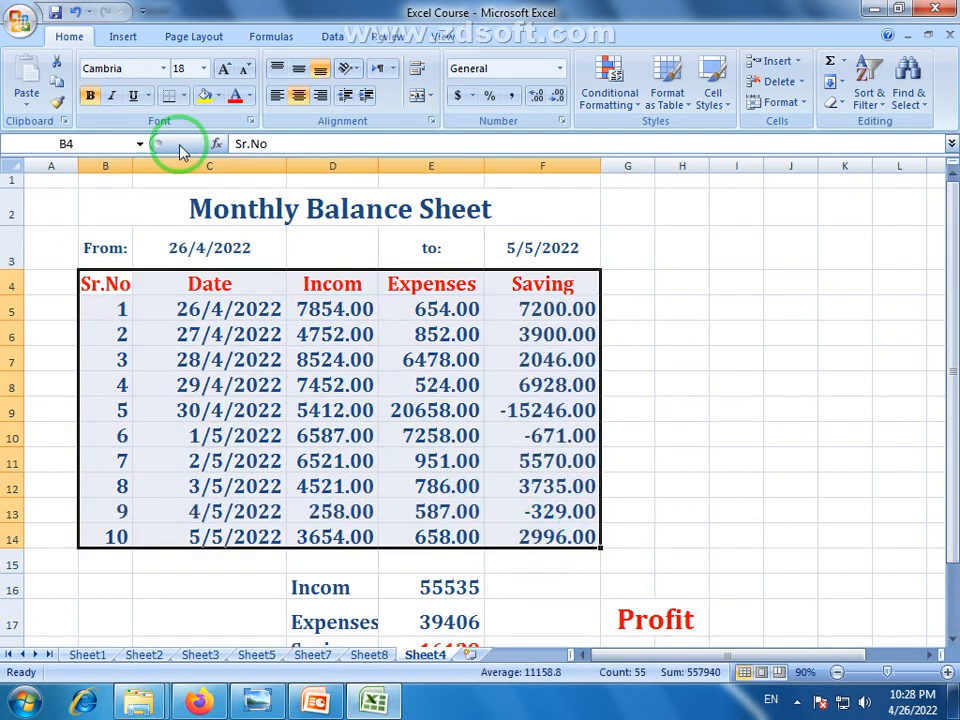
{"action": "left_click", "coordinate": [183, 97]}
{"action": "left_click", "coordinate": [204, 244]}
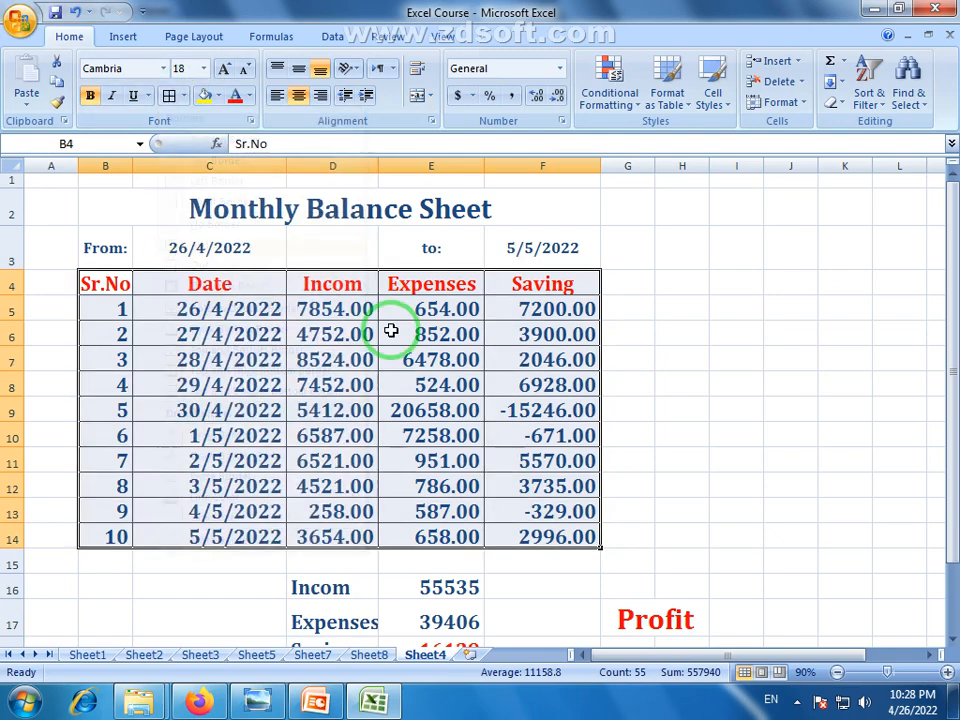
- Centre the contents of the Sr.No column B4:B14 and the Date column C4:C14
{"action": "left_click_drag", "start_coordinate": [103, 284], "coordinate": [104, 536]}
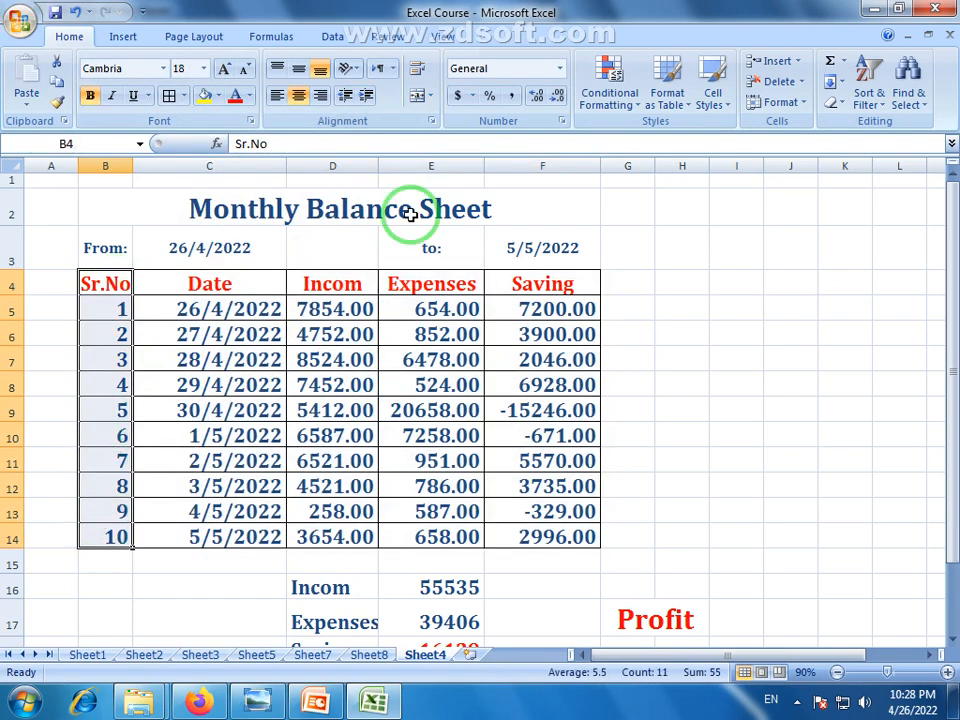
{"action": "left_click", "coordinate": [298, 97]}
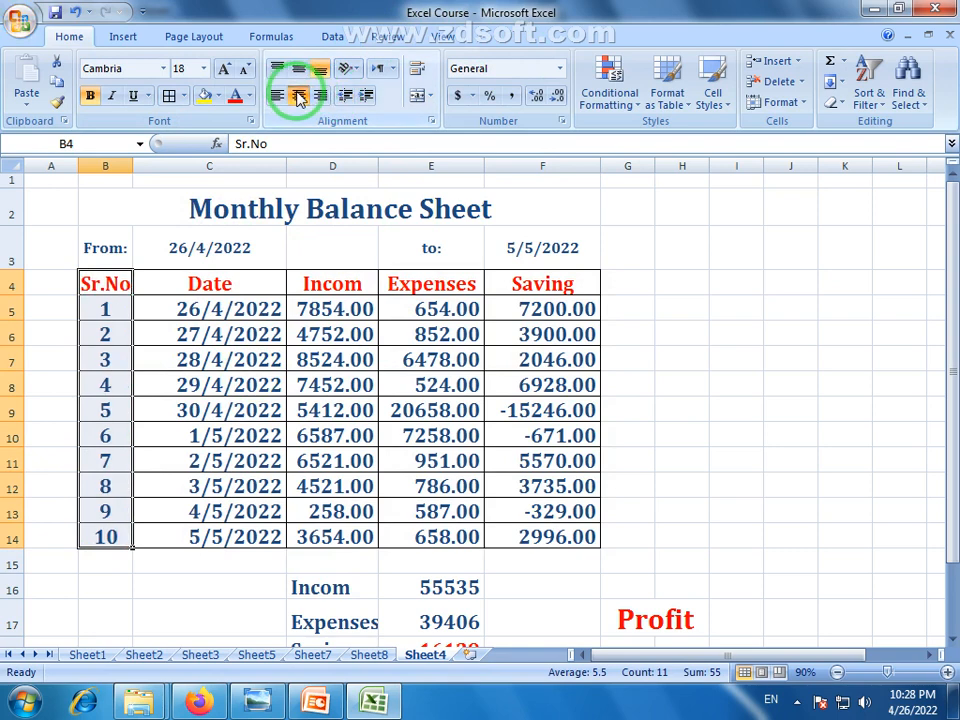
{"action": "left_click", "coordinate": [385, 428]}
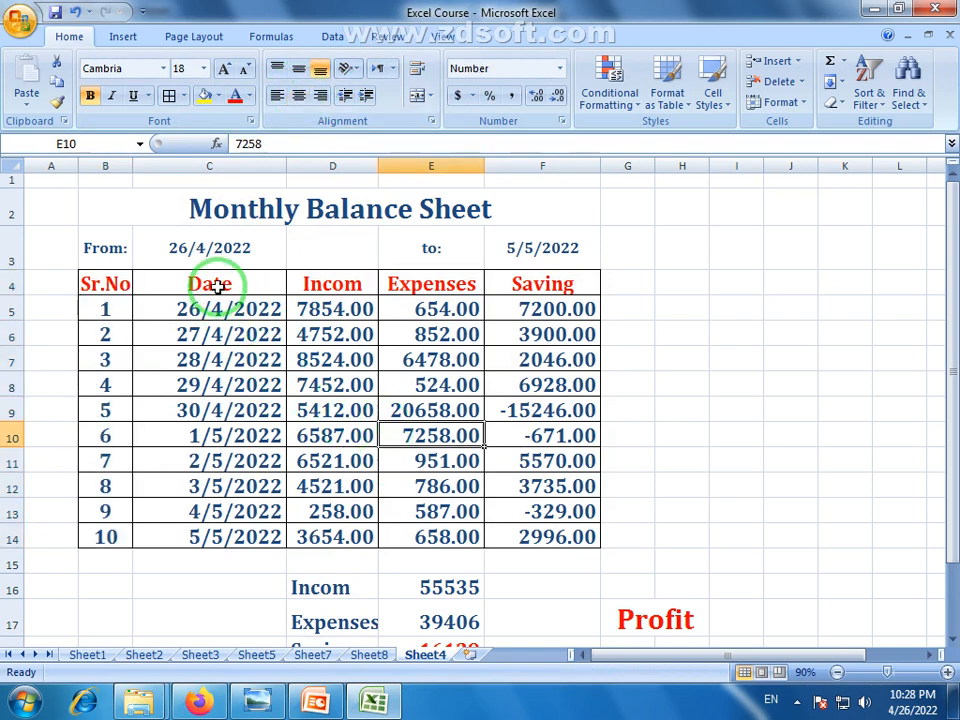
{"action": "left_click_drag", "start_coordinate": [217, 286], "coordinate": [223, 529]}
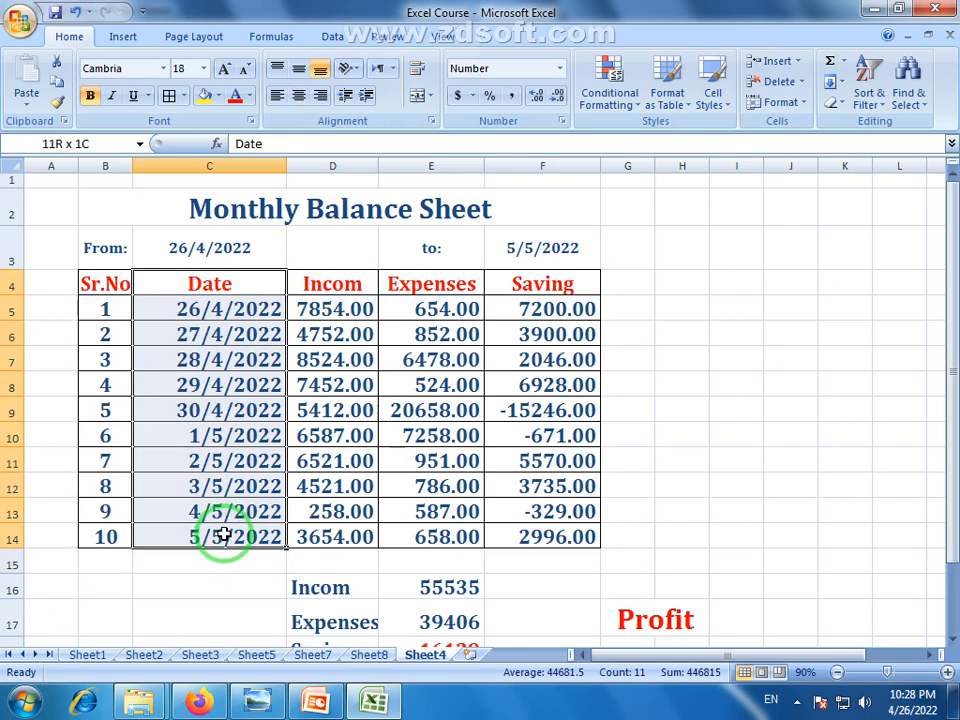
{"action": "left_click", "coordinate": [305, 100]}
{"action": "left_click", "coordinate": [380, 386]}
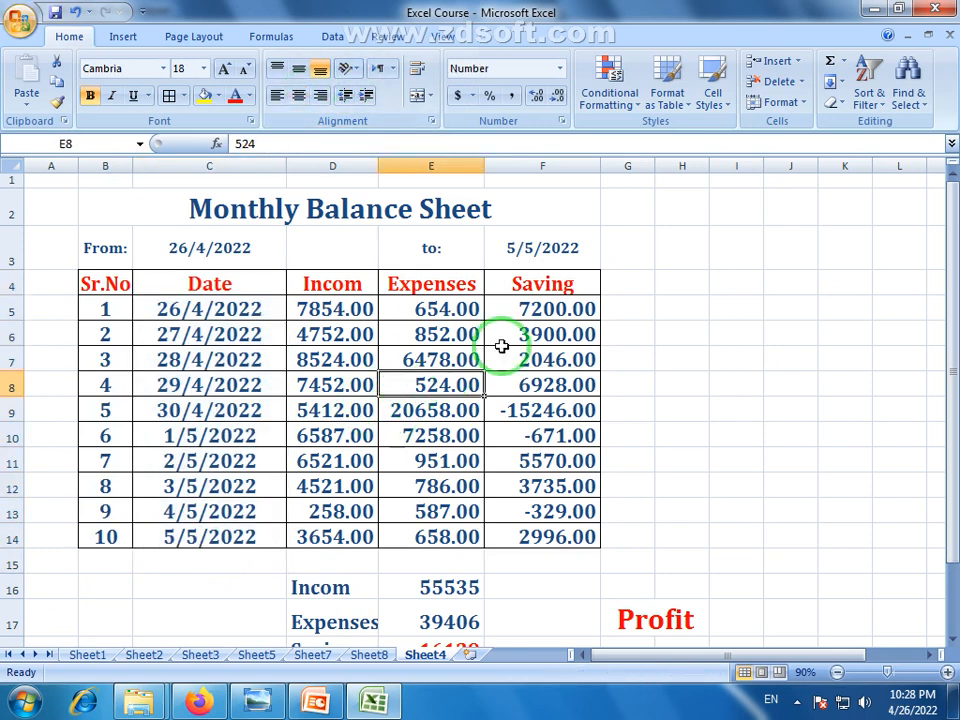
- Auto-fit the widths of the Expenses and Incom columns, E and D, to their contents
{"action": "double_click", "coordinate": [485, 168]}
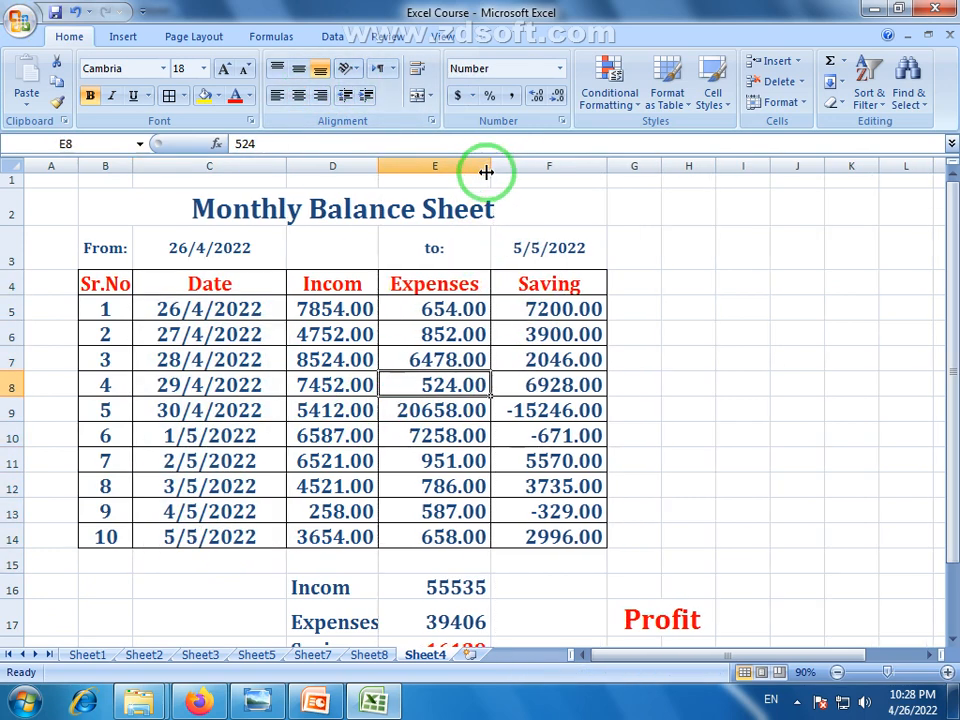
{"action": "double_click", "coordinate": [381, 169]}
{"action": "left_click", "coordinate": [535, 508]}
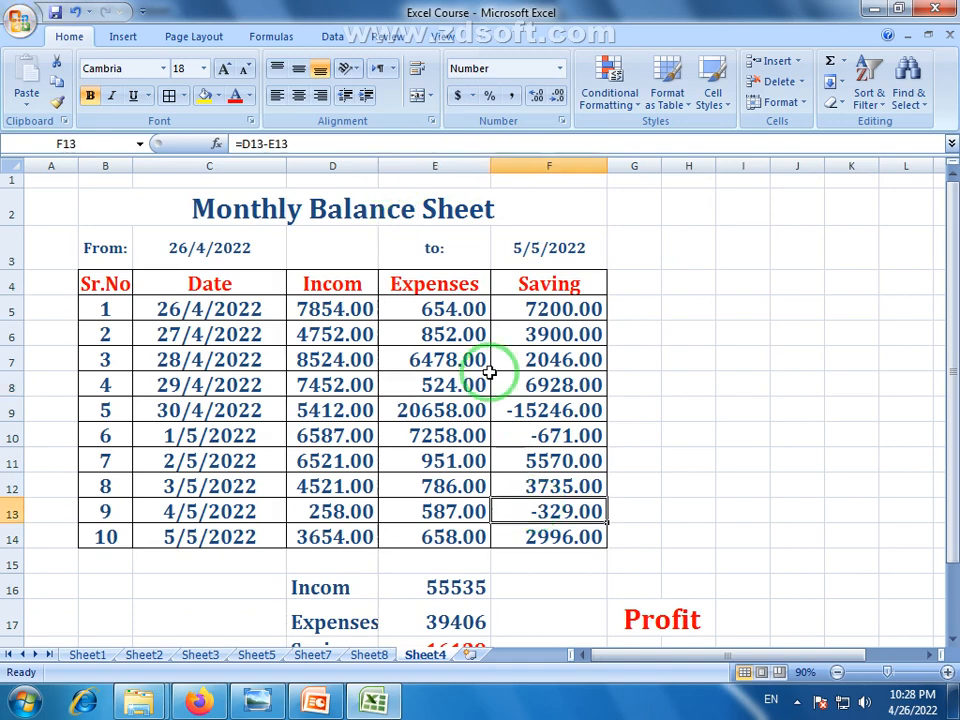
- Try to merge the totals block D16:E18 across each row
{"action": "scroll", "coordinate": [500, 475], "scroll_direction": "down", "scroll_amount": 1}
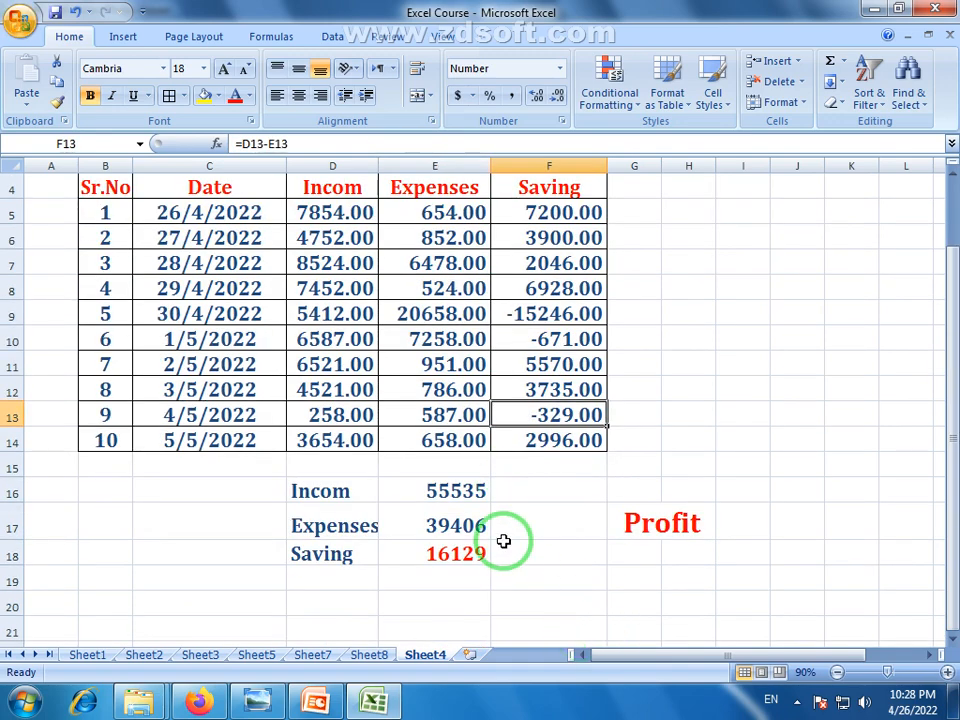
{"action": "left_click_drag", "start_coordinate": [328, 495], "coordinate": [452, 562]}
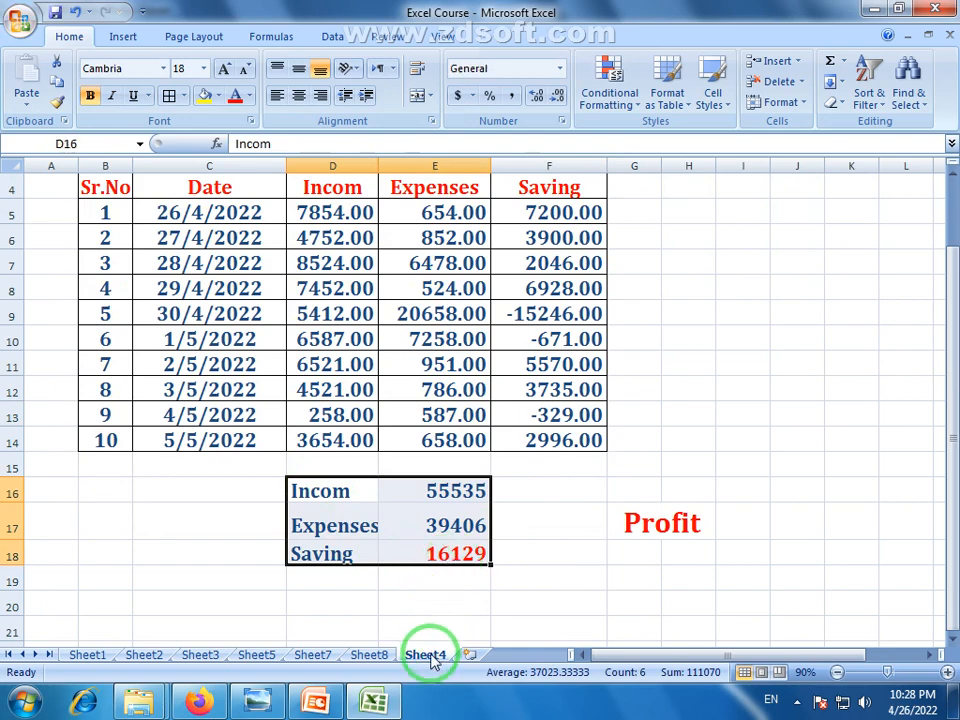
{"action": "left_click", "coordinate": [431, 96]}
{"action": "left_click", "coordinate": [440, 139]}
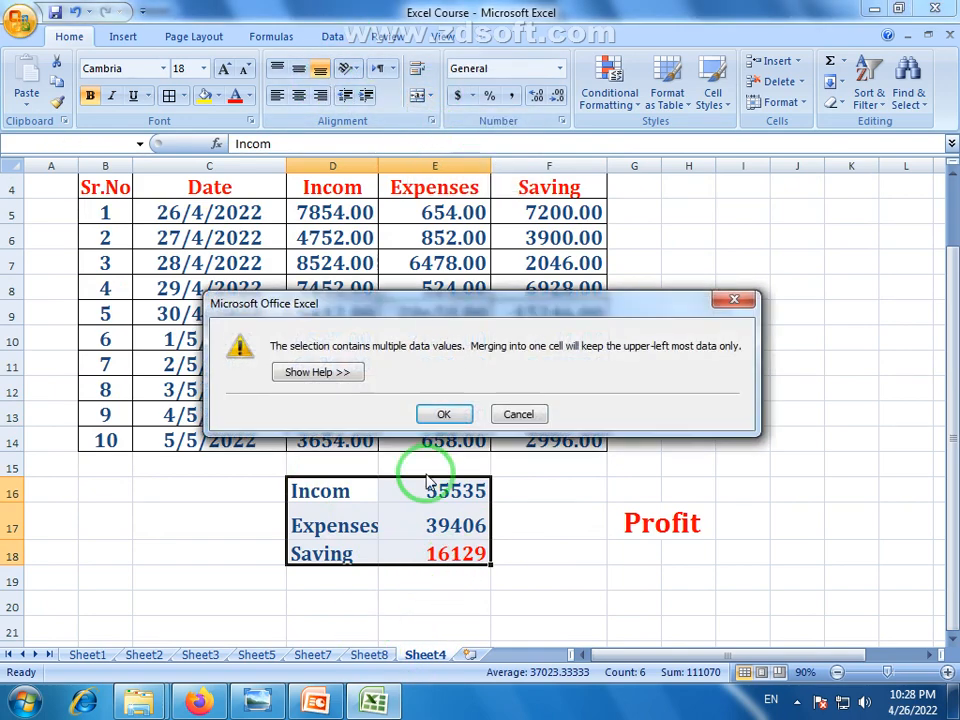
{"action": "left_click", "coordinate": [449, 410]}
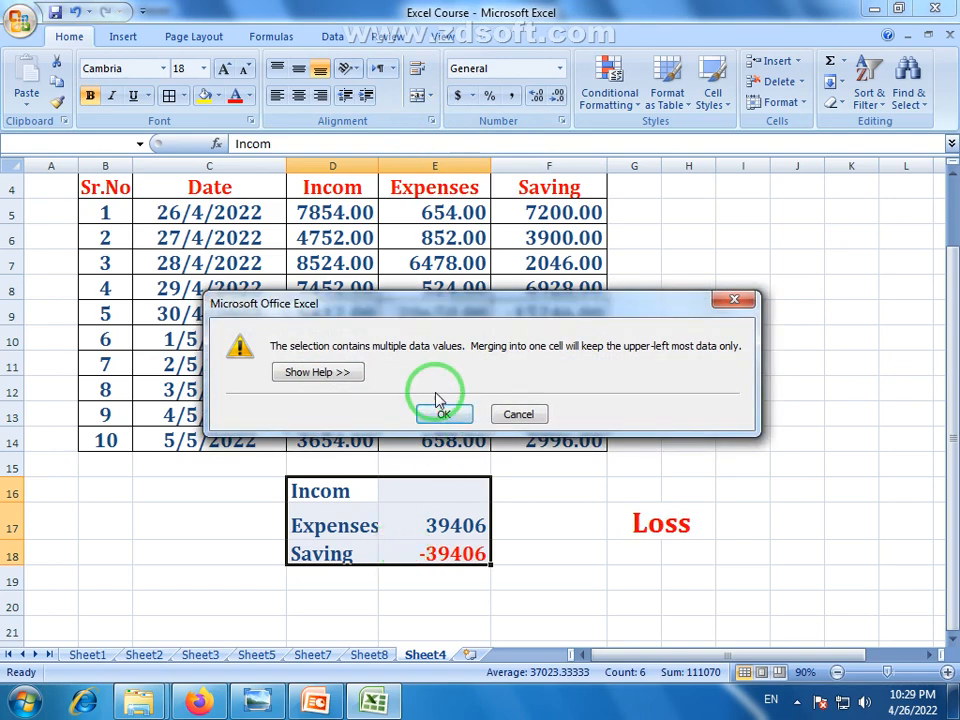
{"action": "left_click", "coordinate": [440, 414]}
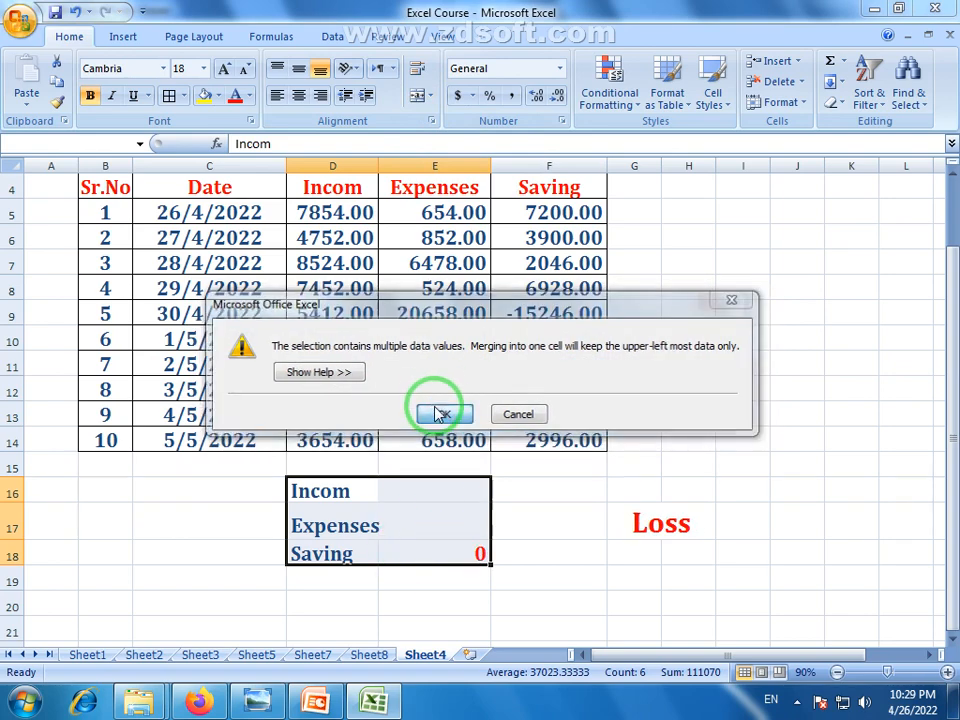
{"action": "left_click", "coordinate": [530, 424]}
{"action": "left_click", "coordinate": [525, 548]}
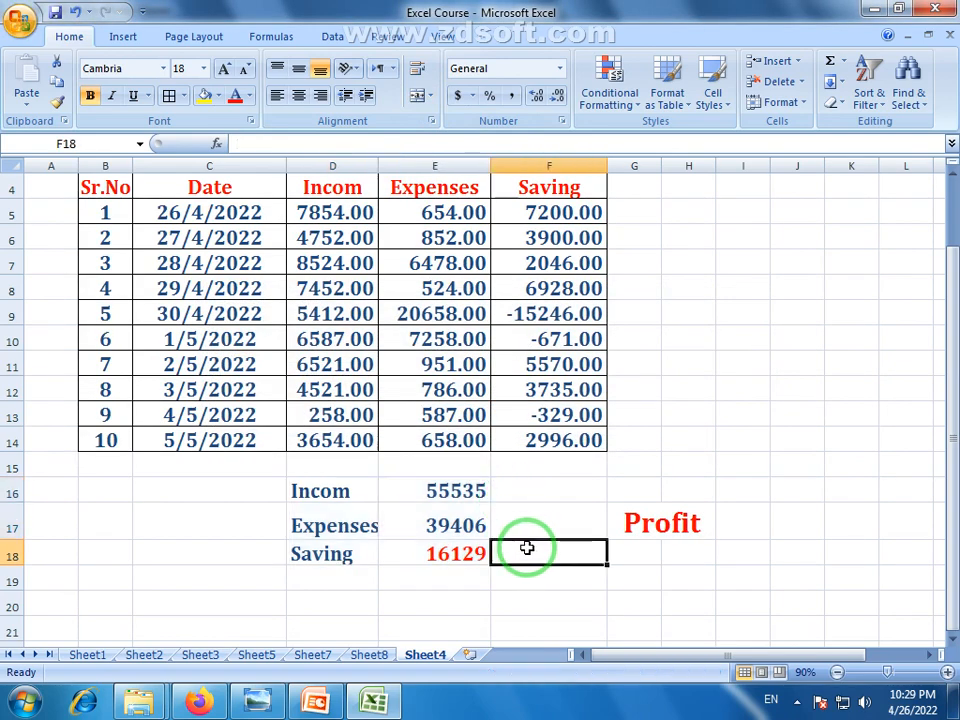
{"action": "left_click_drag", "start_coordinate": [300, 500], "coordinate": [450, 495]}
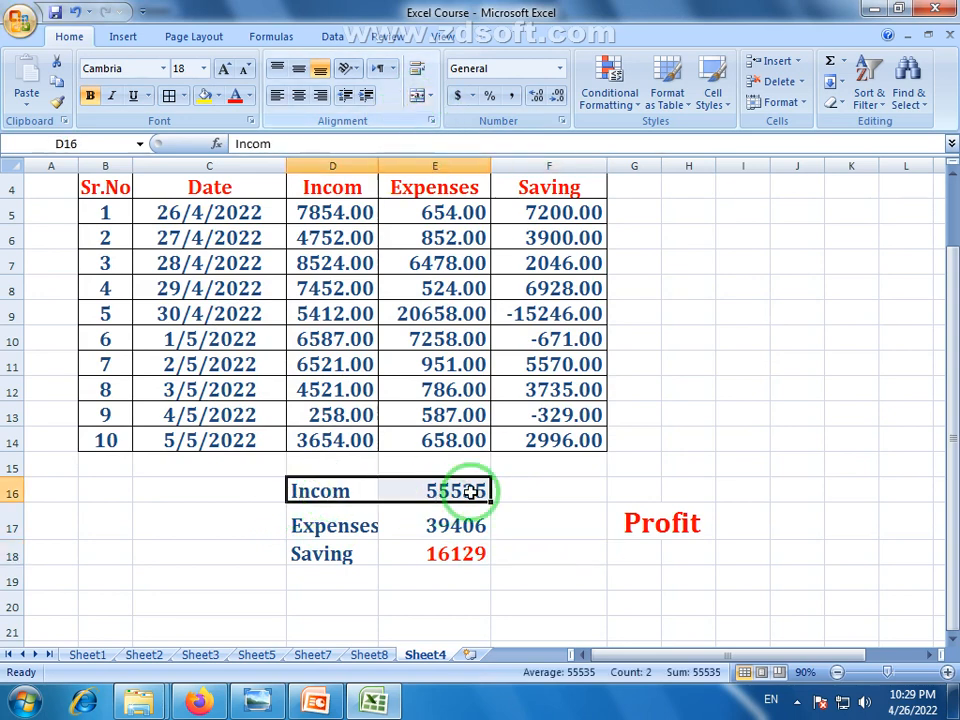
{"action": "left_click", "coordinate": [424, 548]}
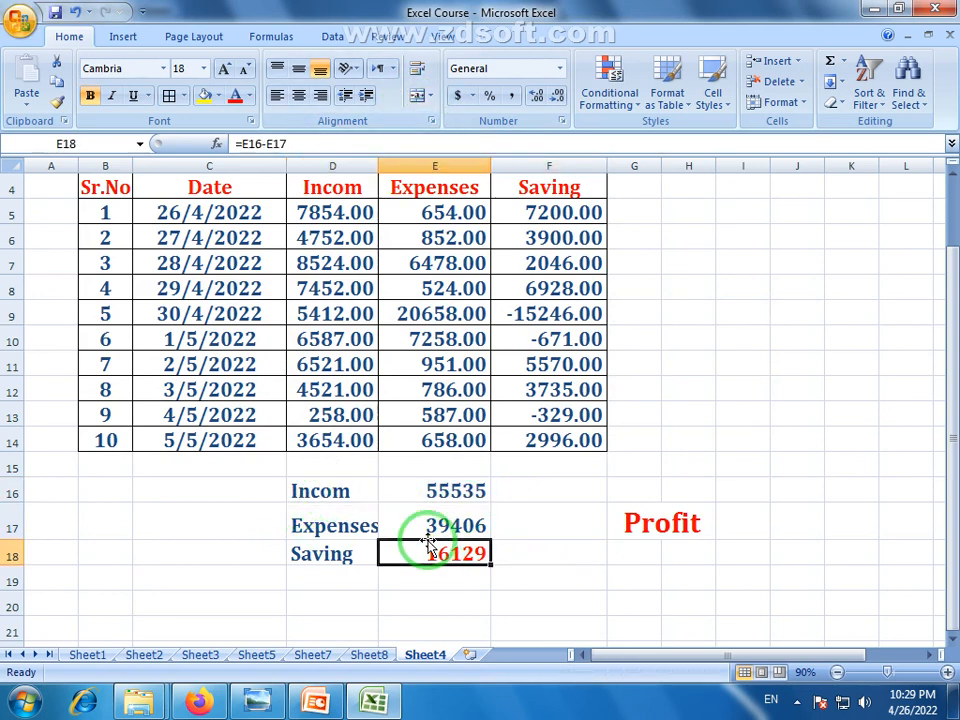
{"action": "left_click", "coordinate": [348, 491]}
{"action": "left_click", "coordinate": [440, 492]}
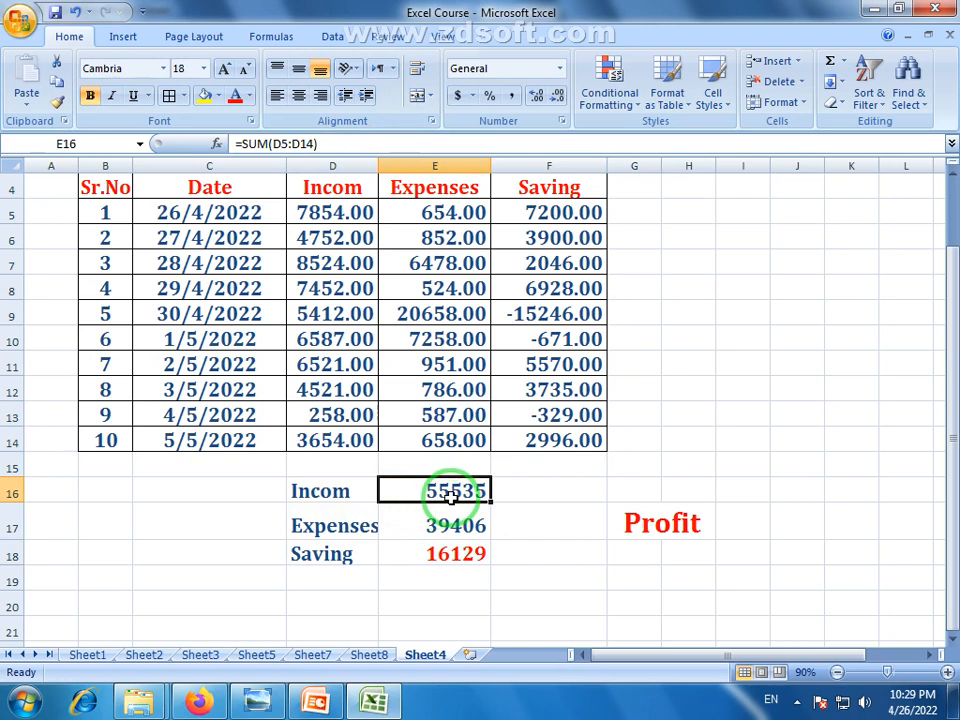
{"action": "left_click_drag", "start_coordinate": [457, 493], "coordinate": [579, 493]}
{"action": "left_click", "coordinate": [542, 533]}
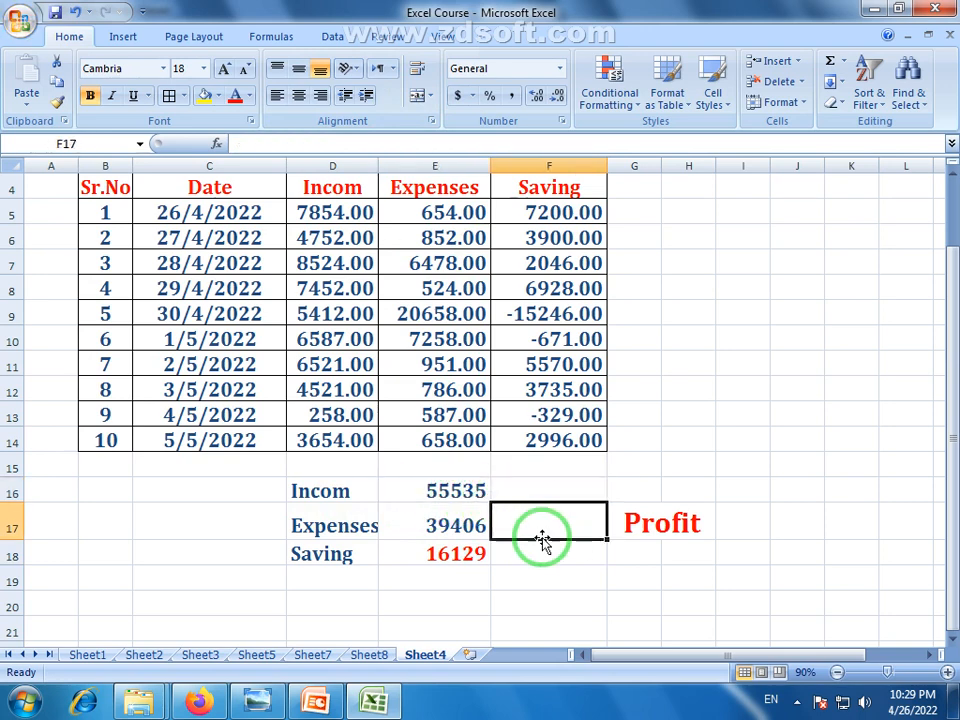
- Give the totals block D16:E18 an outline and horizontal lines between its rows, without a vertical divider
{"action": "left_click", "coordinate": [362, 500]}
{"action": "left_click_drag", "start_coordinate": [362, 500], "coordinate": [416, 542]}
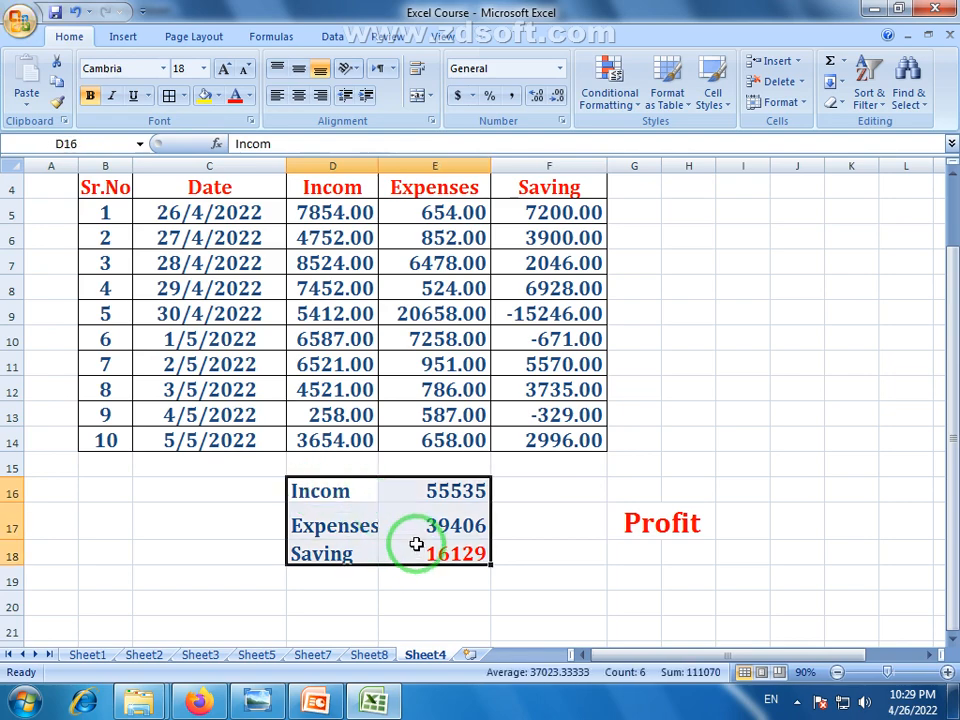
{"action": "left_click", "coordinate": [184, 95]}
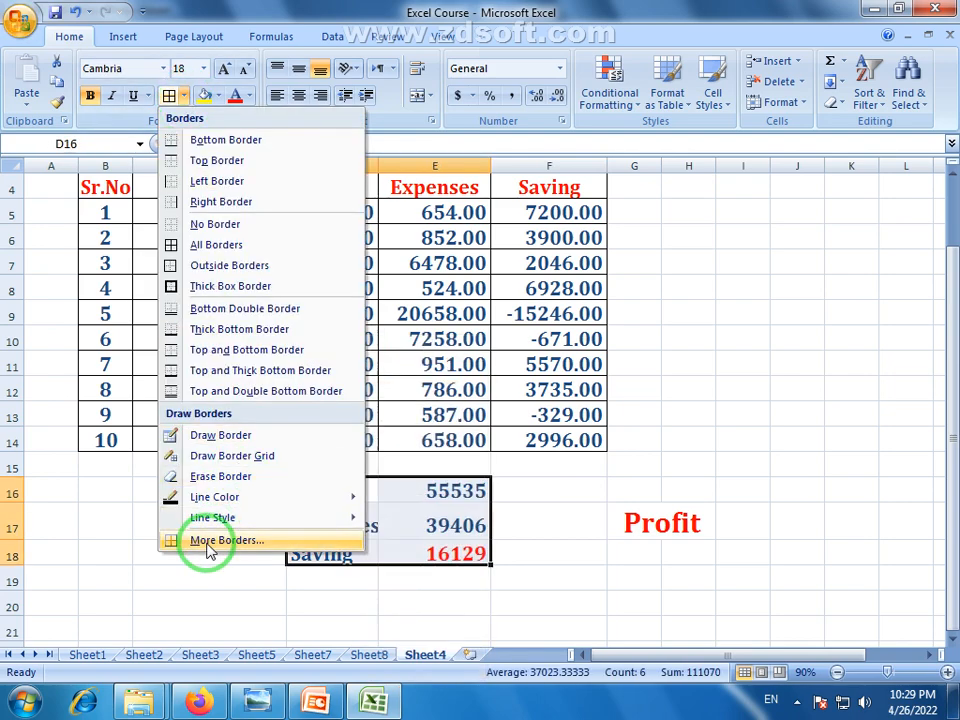
{"action": "left_click", "coordinate": [192, 541]}
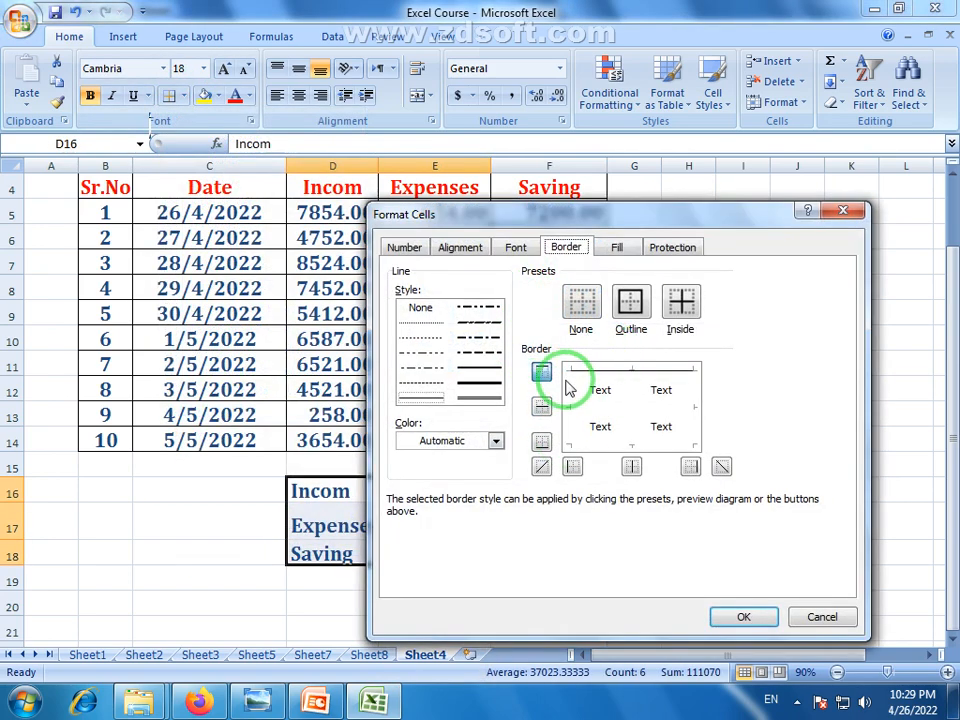
{"action": "left_click", "coordinate": [606, 444]}
{"action": "left_click", "coordinate": [621, 407]}
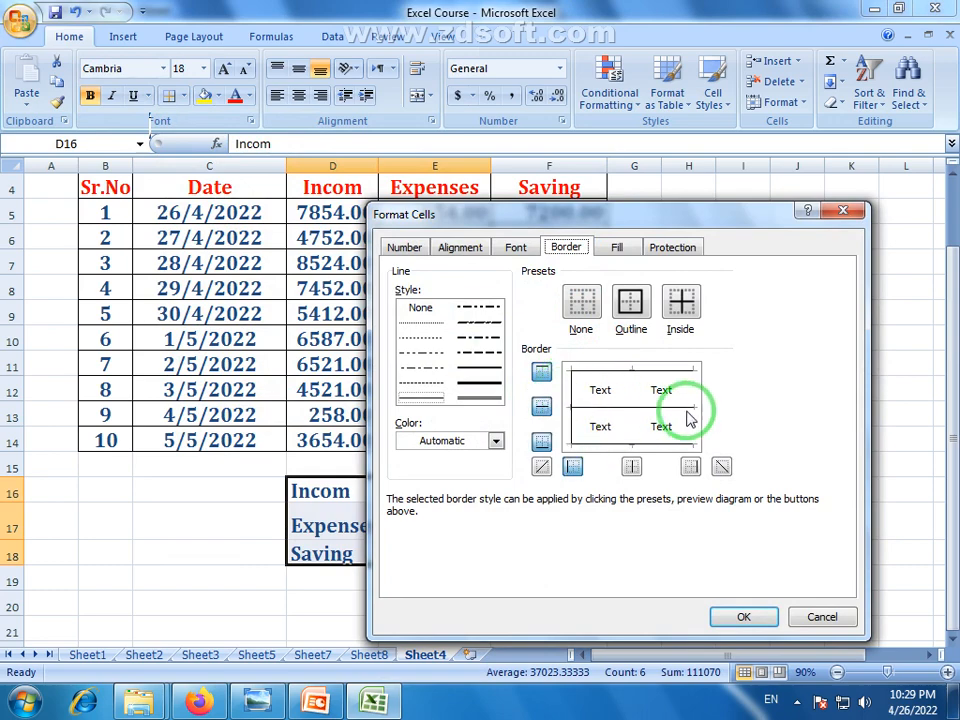
{"action": "left_click", "coordinate": [694, 419]}
{"action": "left_click", "coordinate": [741, 618]}
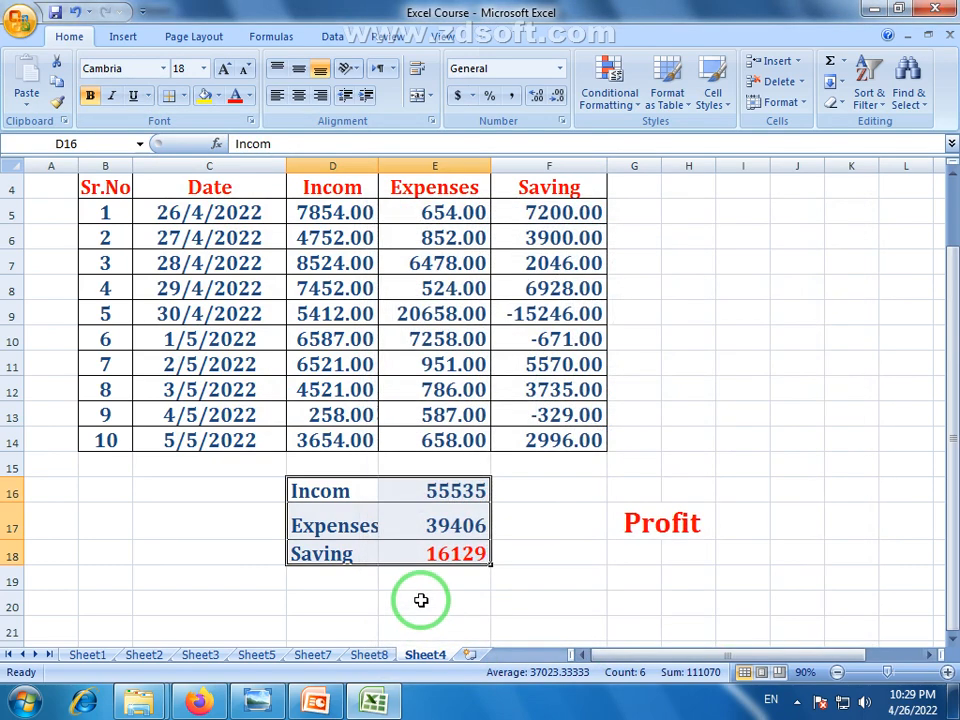
{"action": "left_click", "coordinate": [424, 602]}
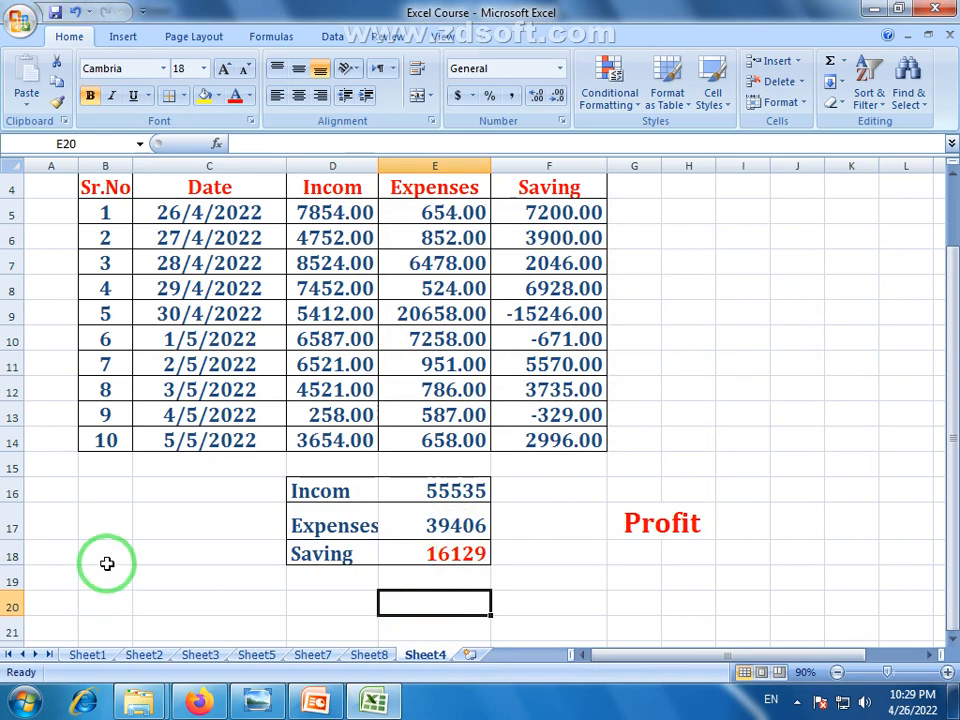
- Reduce the font size of the IF result in G17 to 22
{"action": "left_click", "coordinate": [648, 521]}
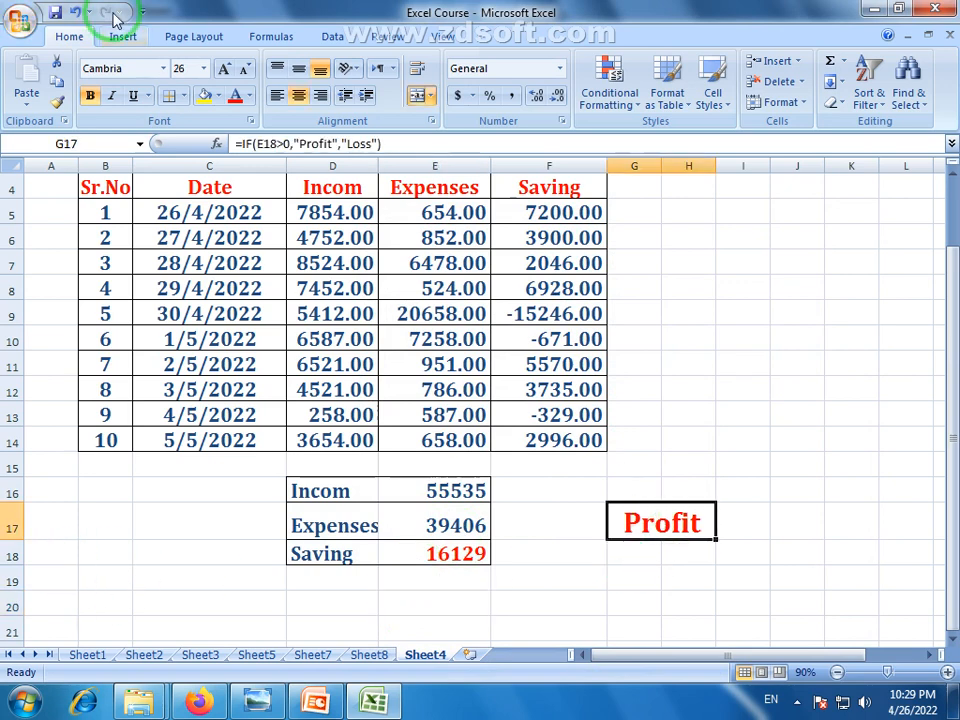
{"action": "double_click", "coordinate": [244, 68]}
{"action": "left_click", "coordinate": [568, 565]}
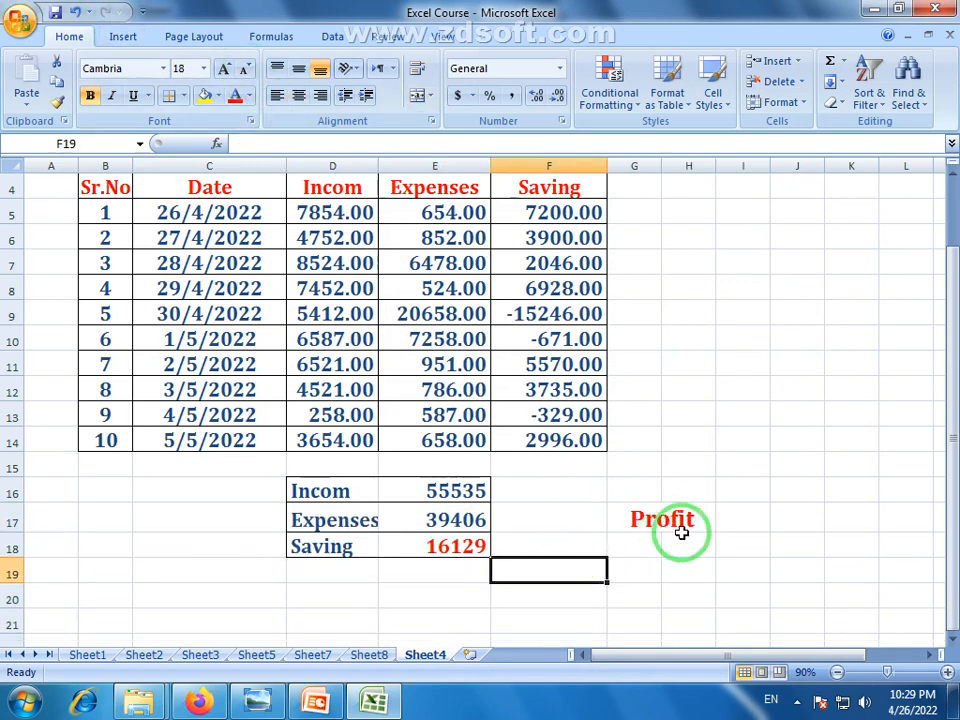
- Apply outside borders to the merged IF result cell G17
{"action": "left_click", "coordinate": [664, 520]}
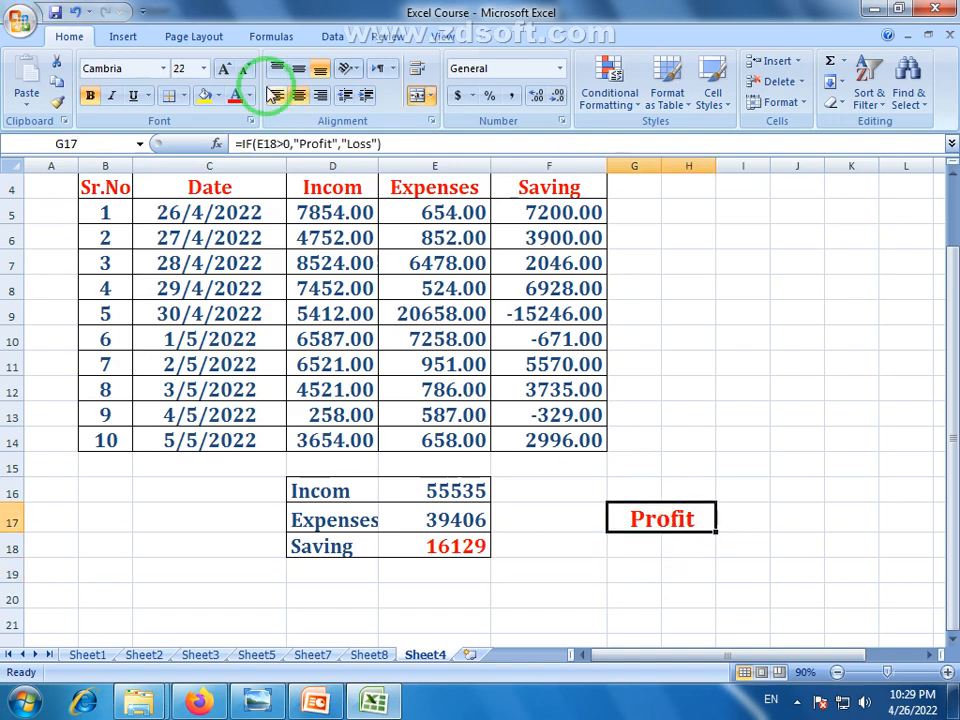
{"action": "left_click", "coordinate": [186, 95]}
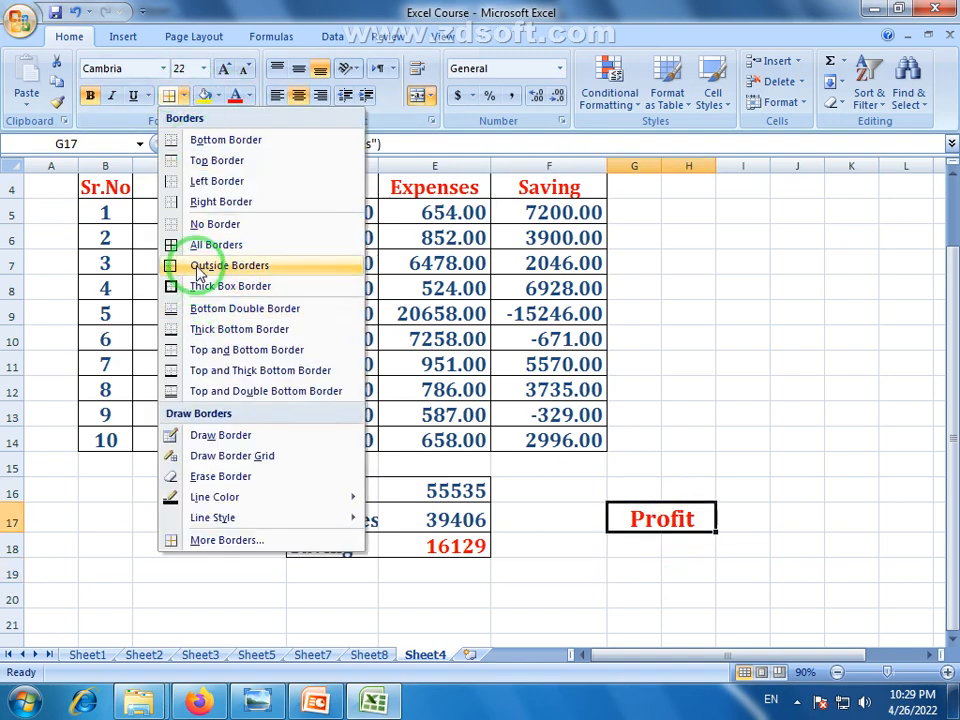
{"action": "left_click", "coordinate": [208, 264]}
{"action": "left_click", "coordinate": [568, 613]}
{"action": "left_click", "coordinate": [681, 580]}
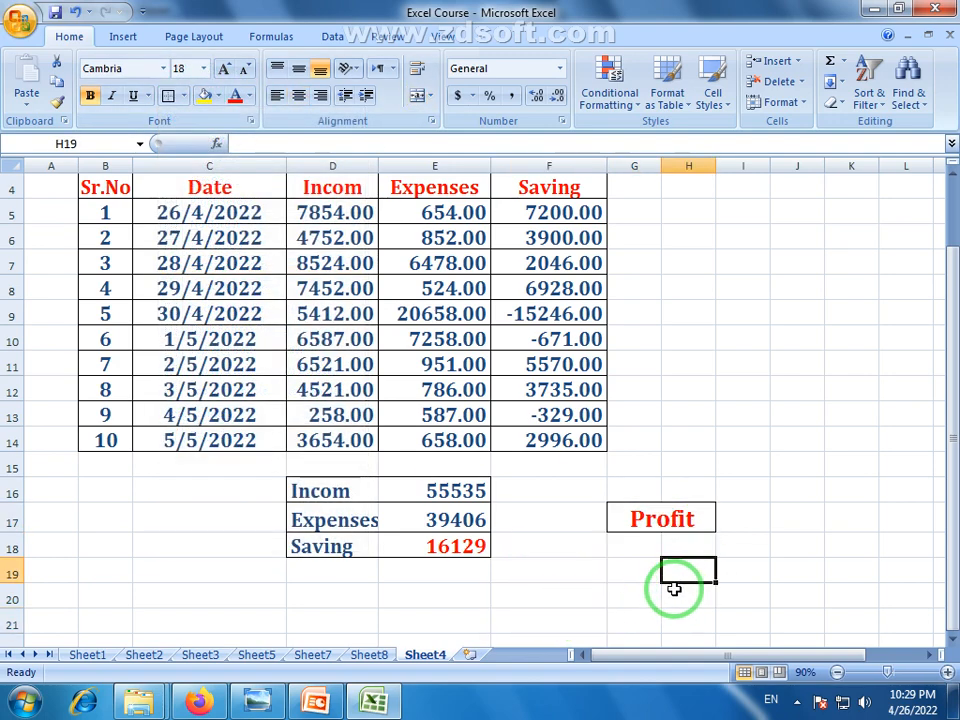
{"action": "left_click", "coordinate": [837, 672]}
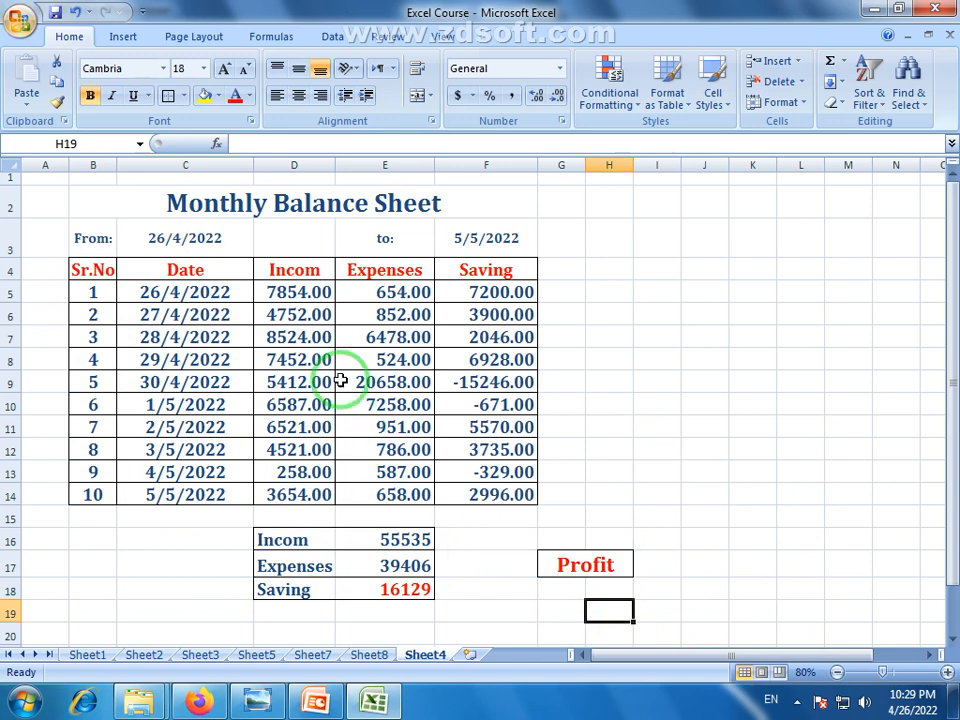
{"action": "left_click", "coordinate": [284, 360]}
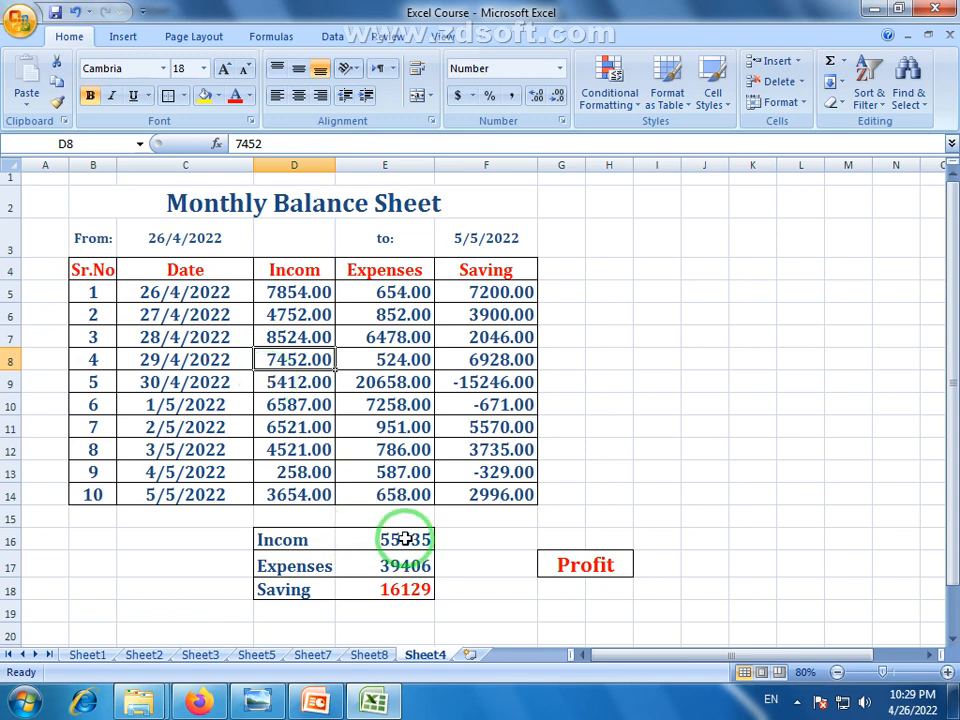
- Review the totals in E16:E18 and the IF formula in G17, and compare with the Daily Balance Sheet on Sheet8 and Bill Book on Sheet7
{"action": "left_click_drag", "start_coordinate": [404, 539], "coordinate": [404, 588]}
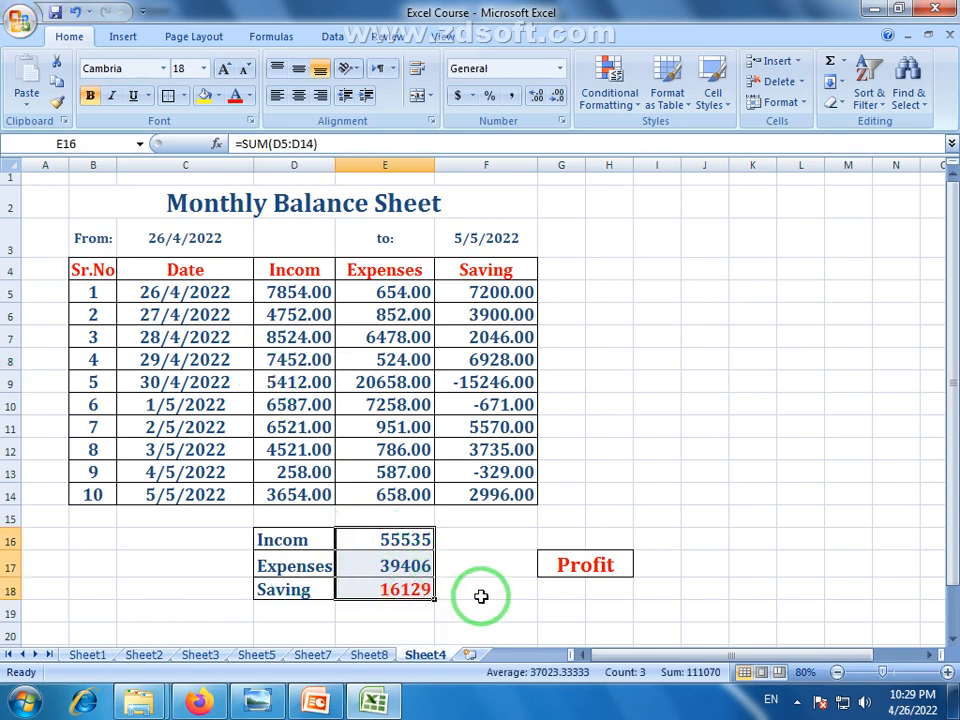
{"action": "left_click", "coordinate": [597, 567]}
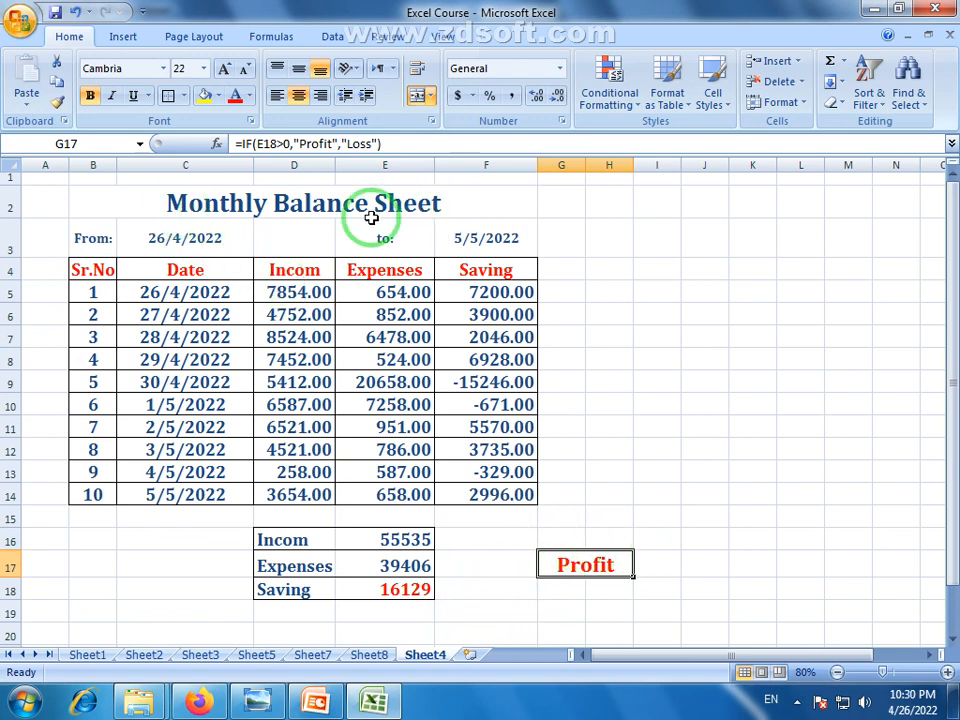
{"action": "left_click", "coordinate": [375, 657]}
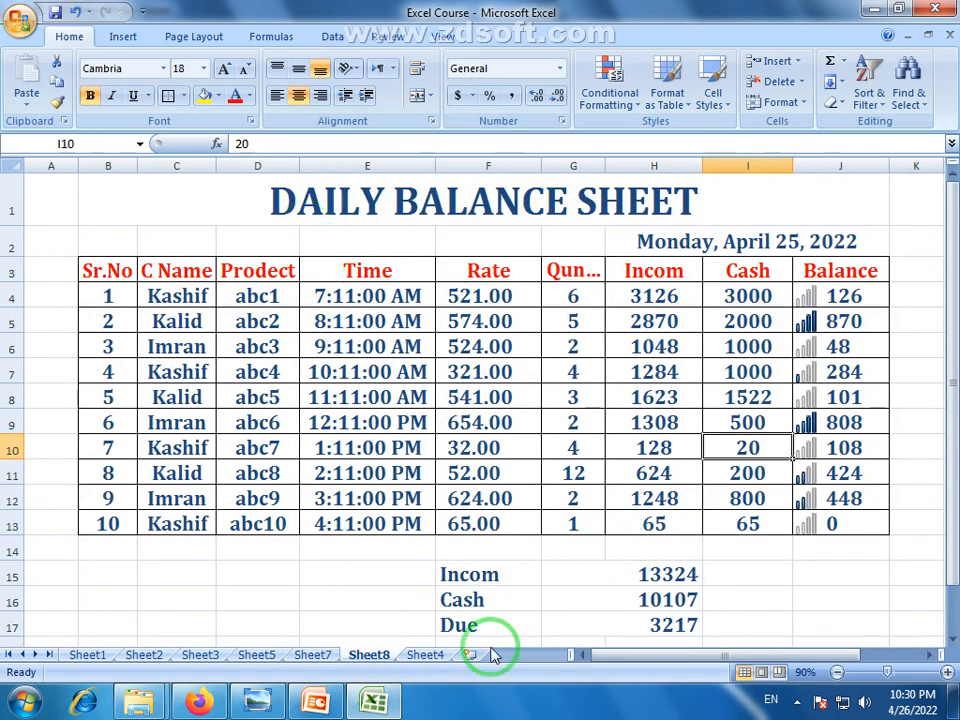
{"action": "left_click", "coordinate": [316, 655]}
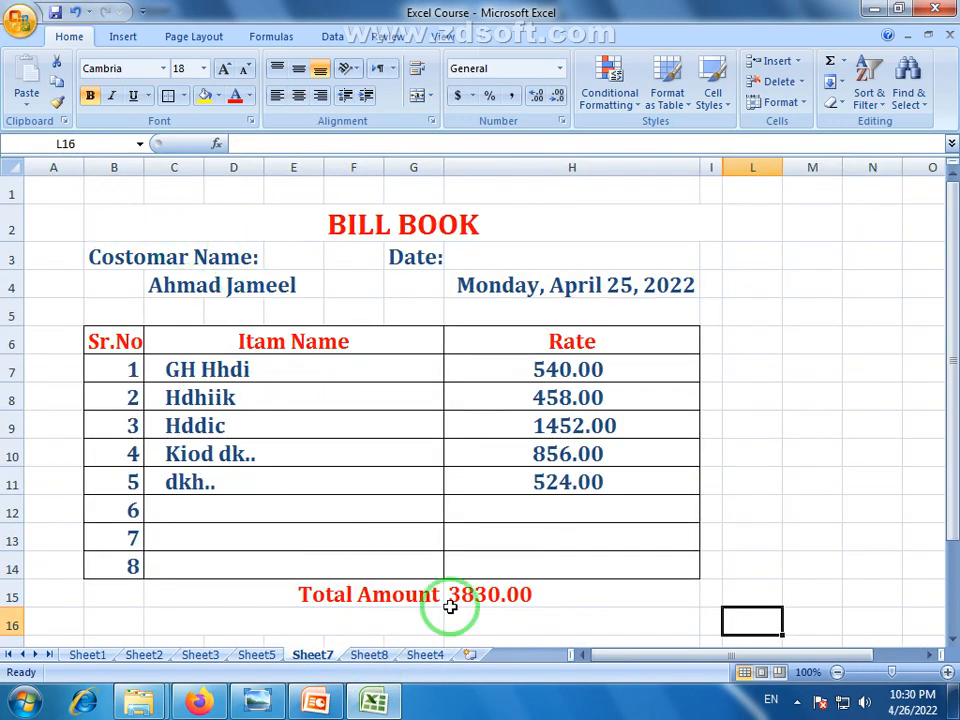
{"action": "left_click", "coordinate": [369, 657]}
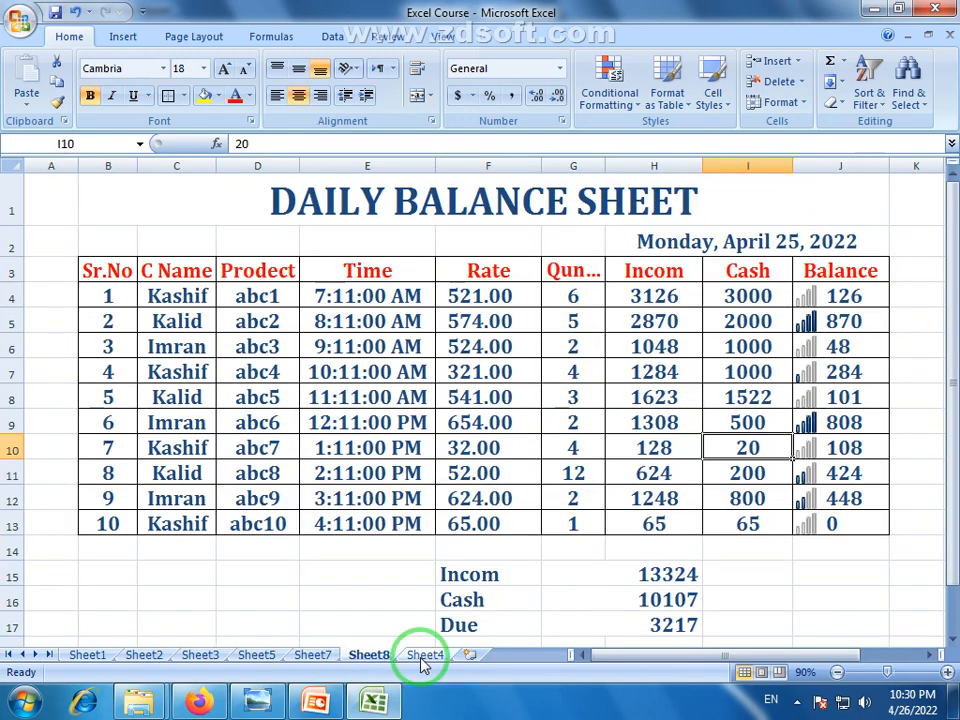
{"action": "left_click", "coordinate": [424, 657]}
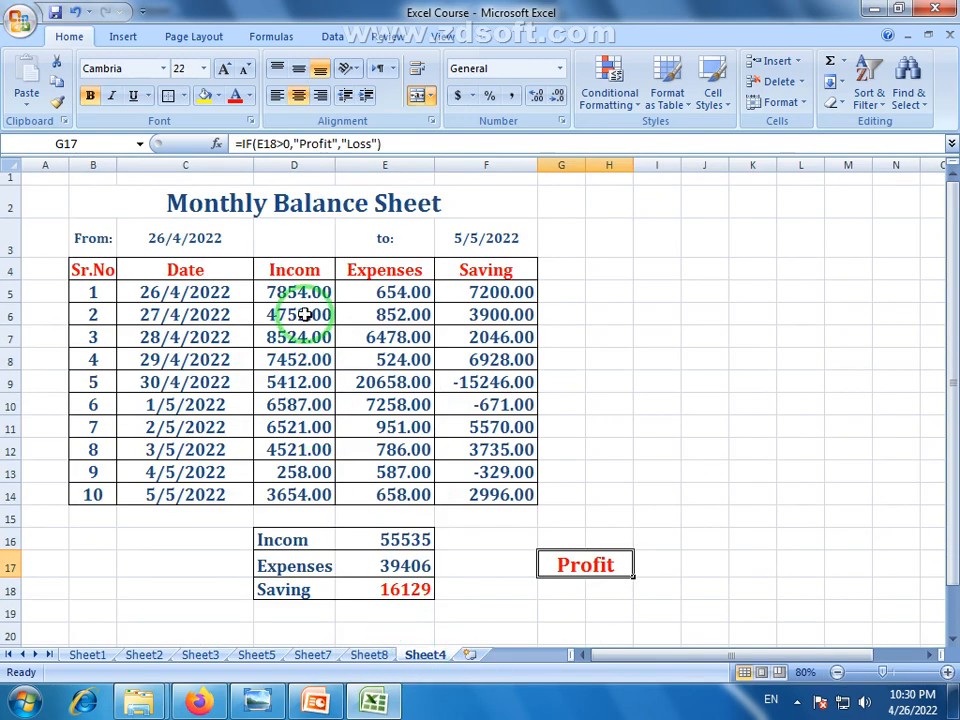